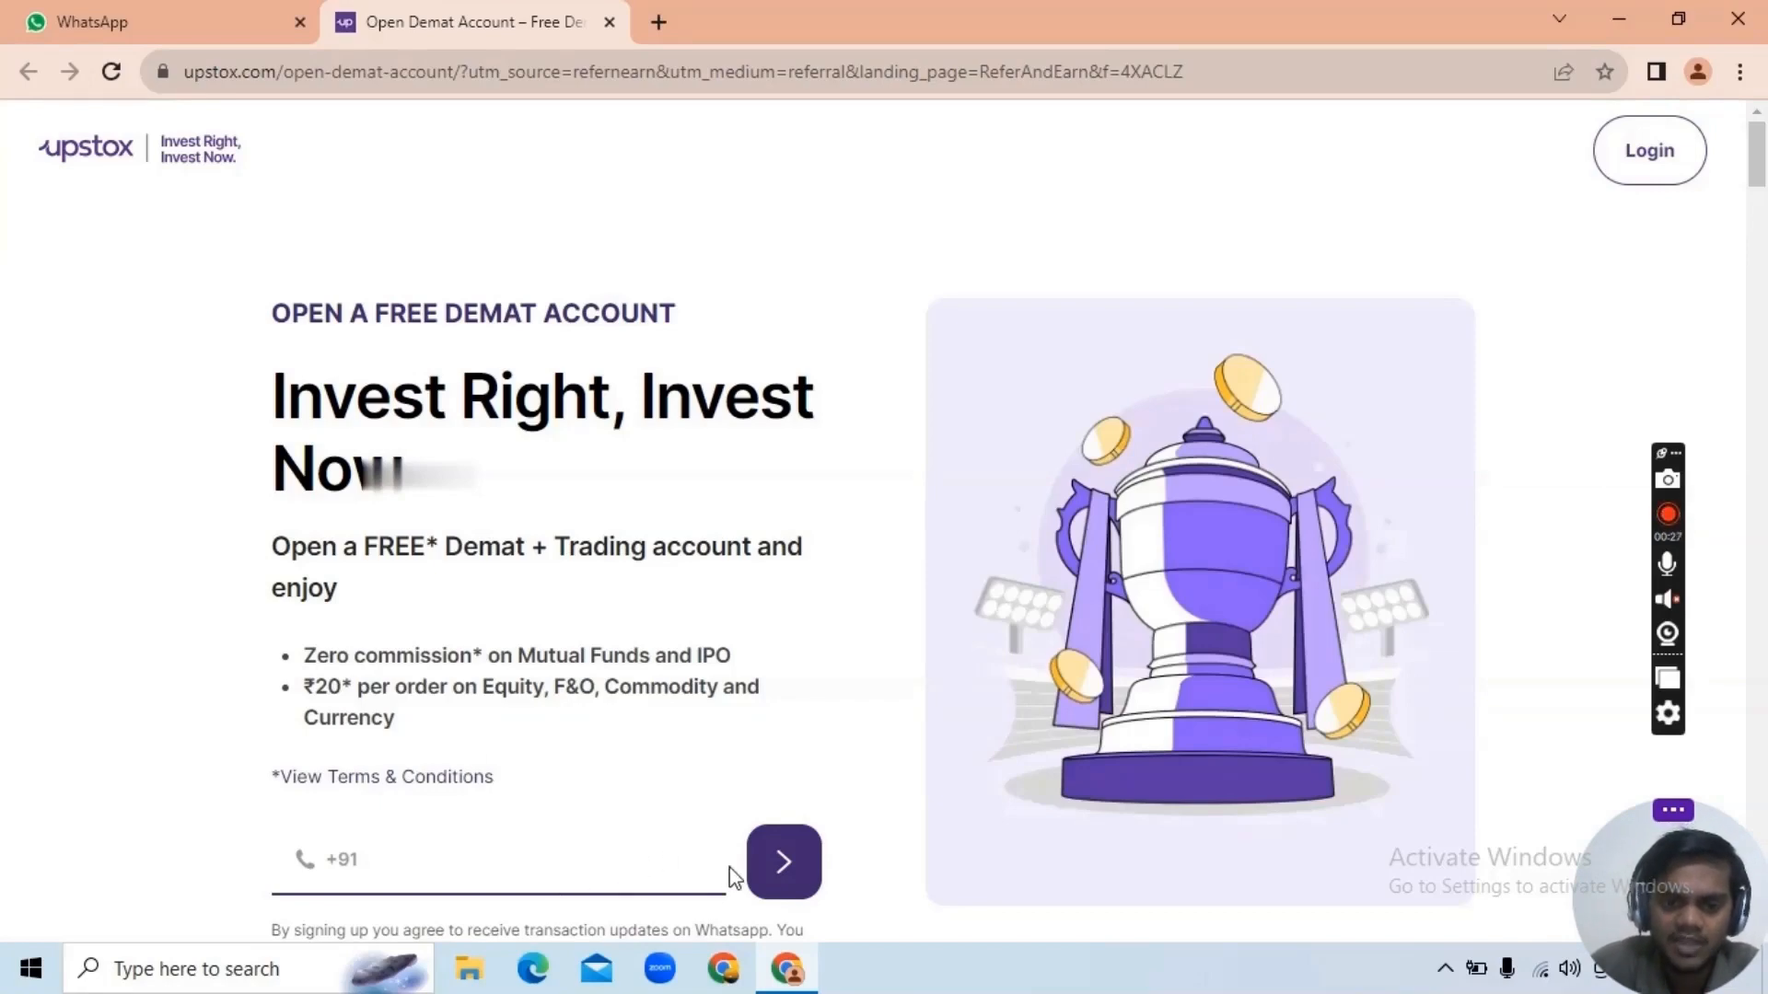
# Step: Submit the mobile number for the free demat account and verify it by entering the 6-digit OTP
pyautogui.click(788, 875)
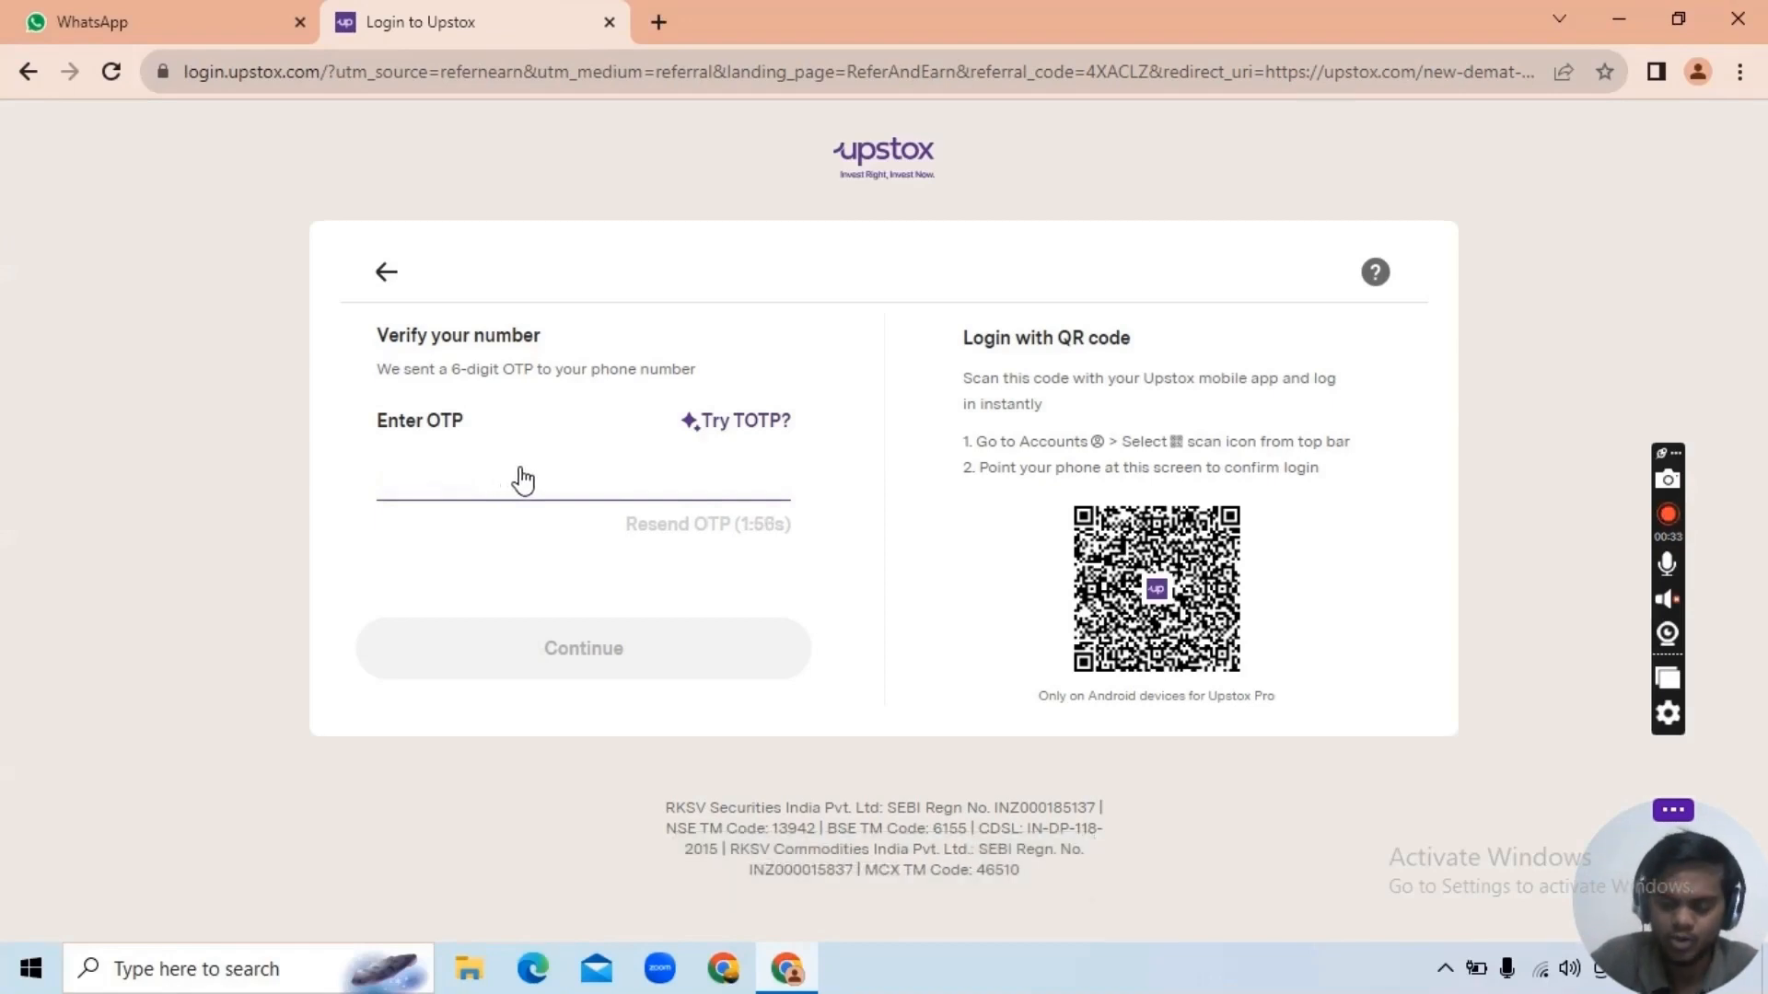
pyautogui.write('1')
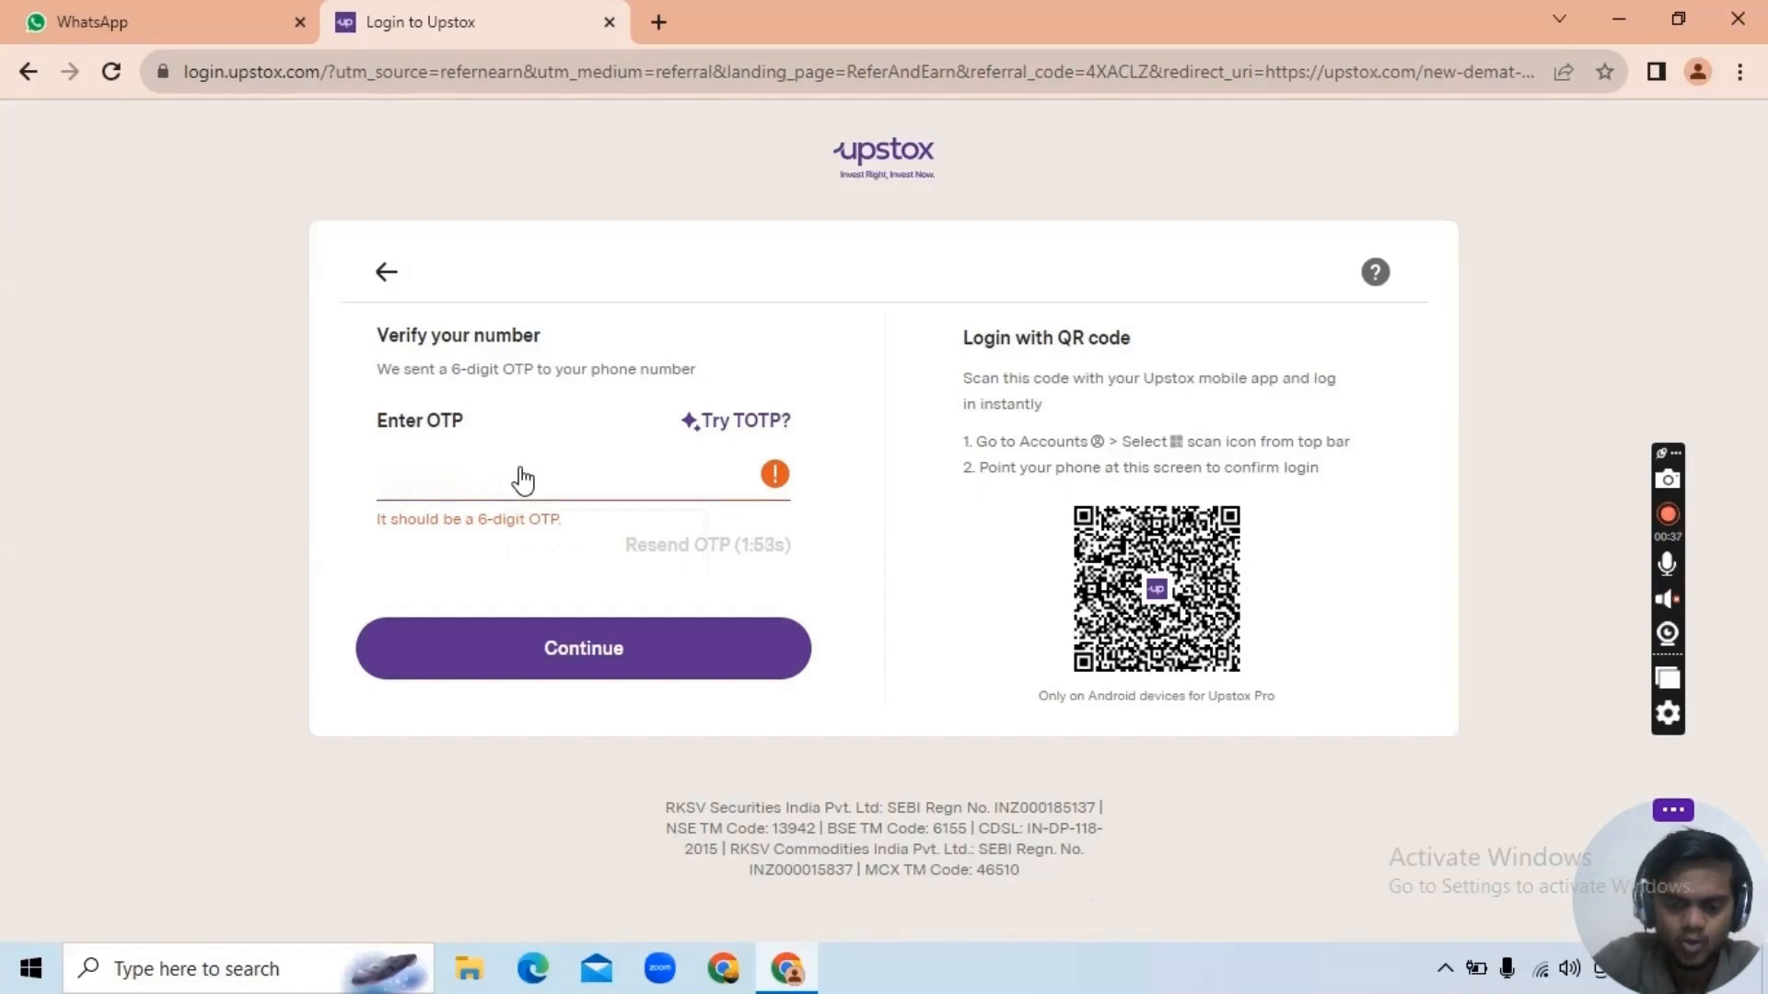
pyautogui.write('1')
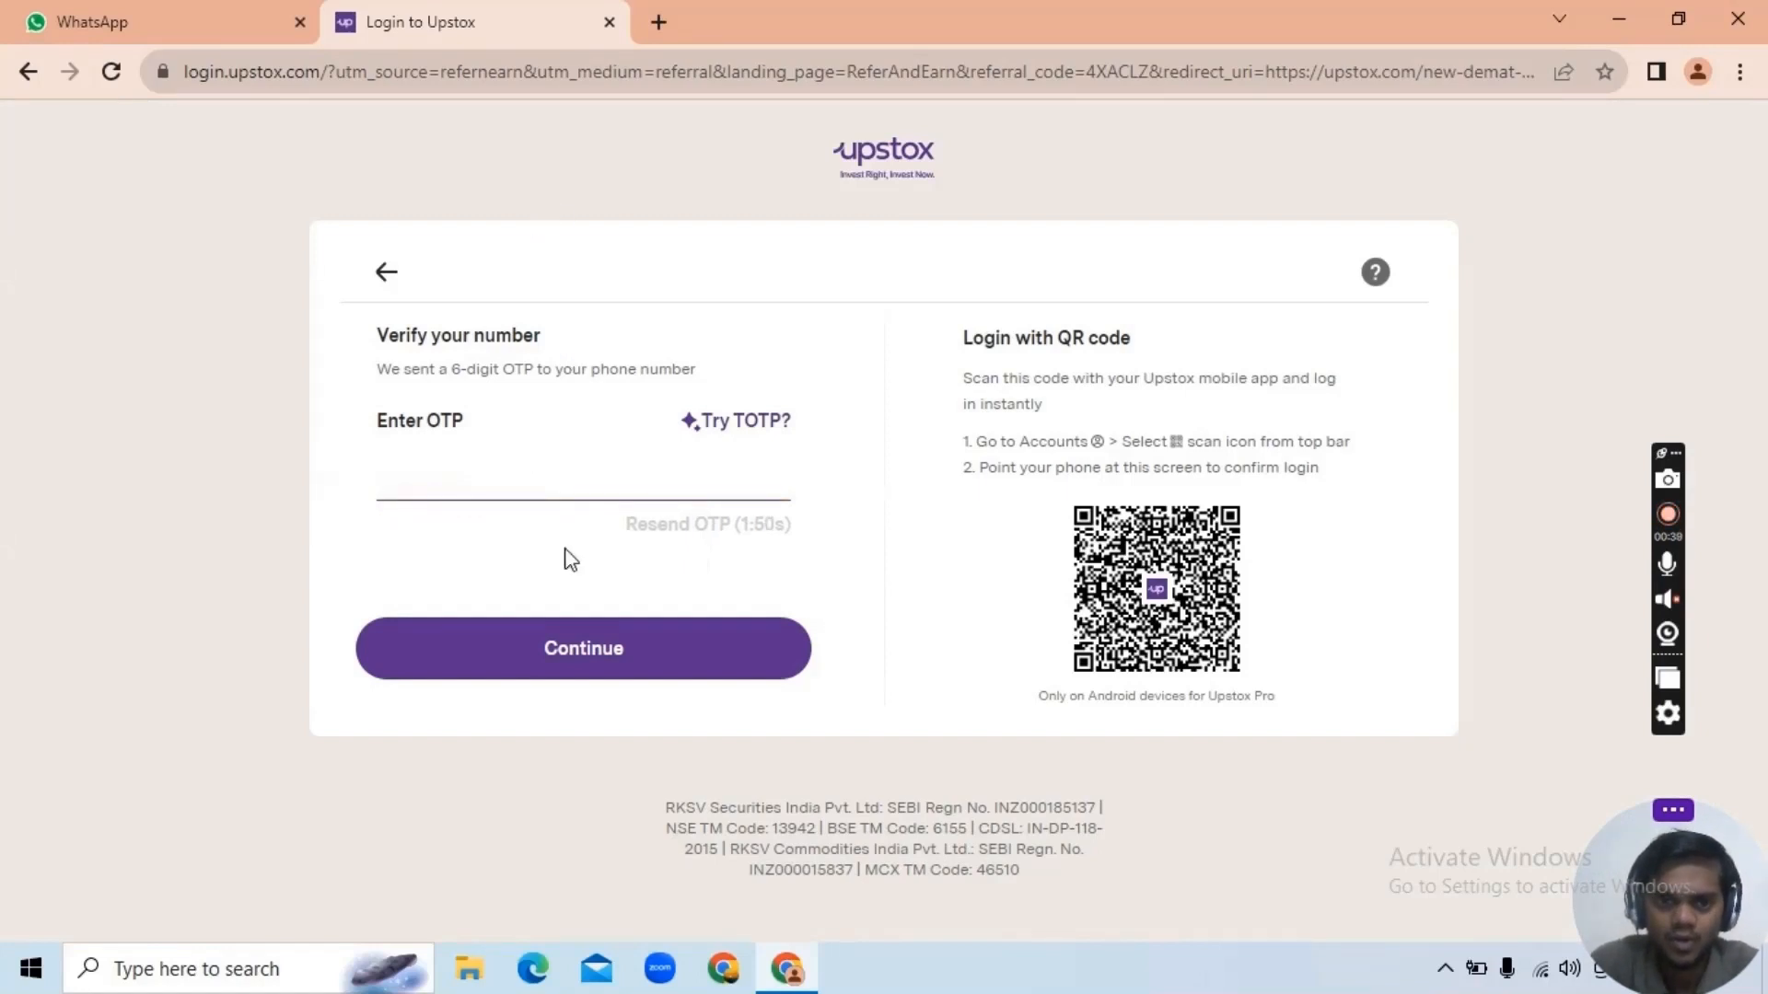
pyautogui.click(588, 640)
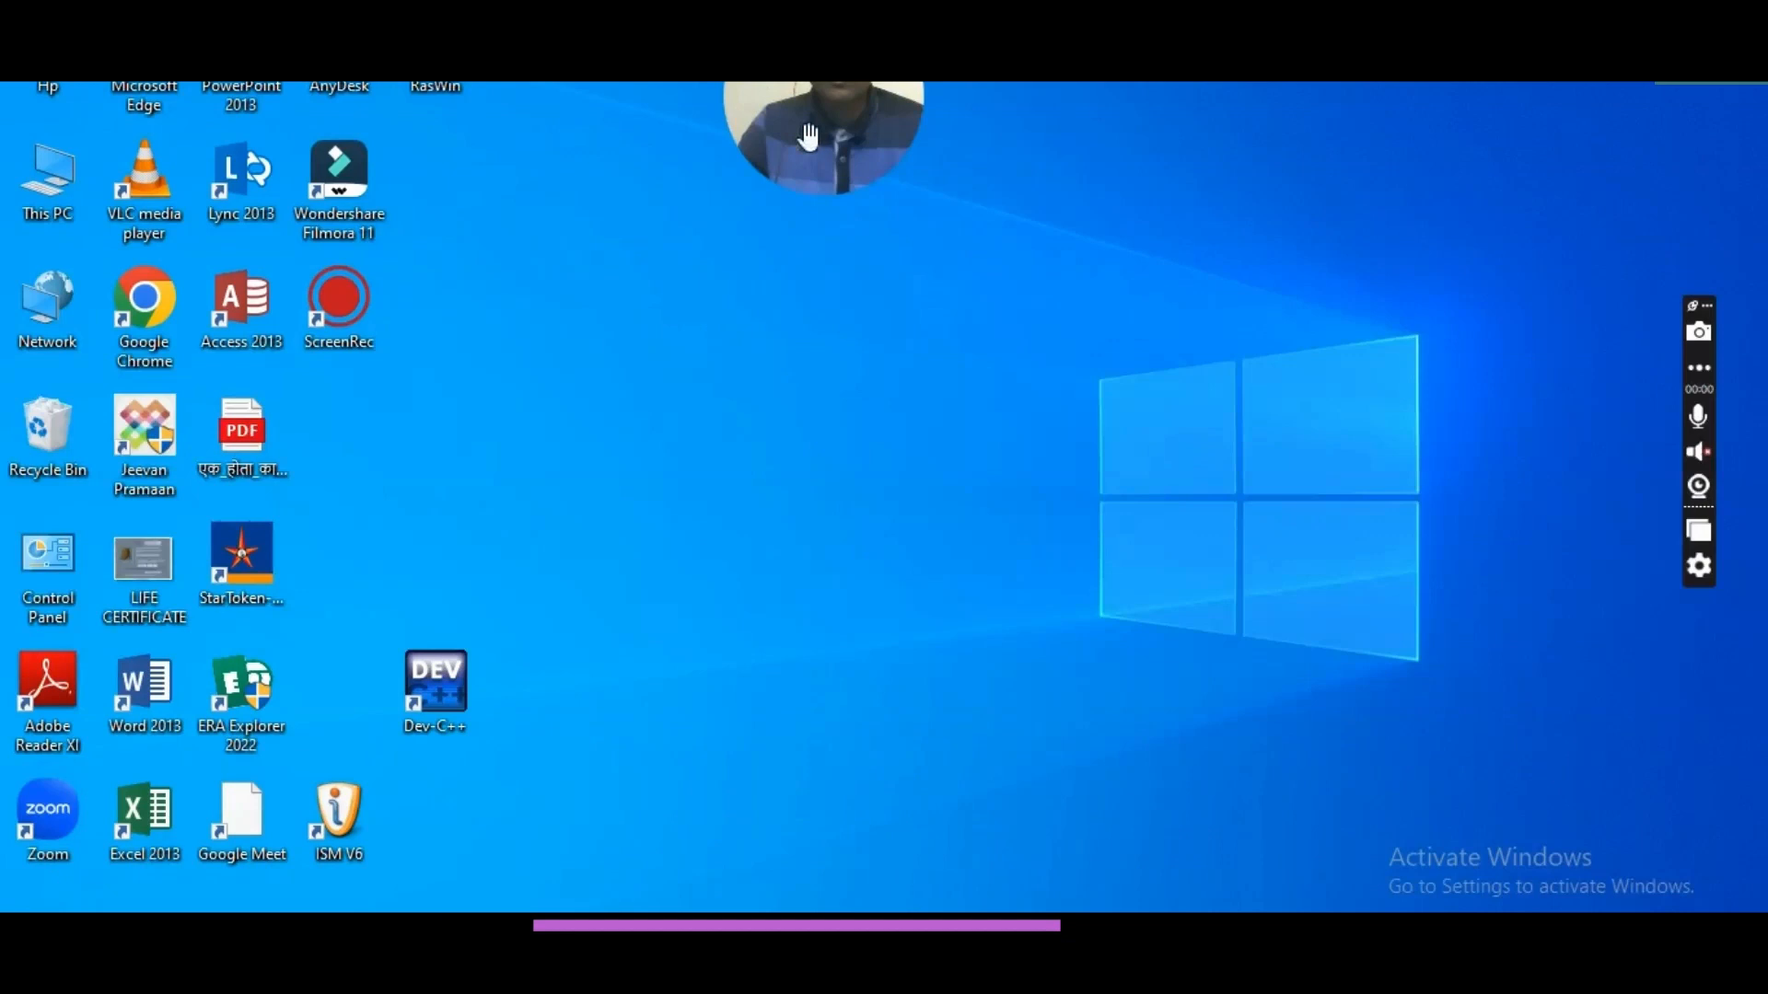
# Step: Launch Word with the winword command, create a blank document and dismiss the Office activation wizard
pyautogui.moveTo(808, 136); pyautogui.dragTo(1760, 885)
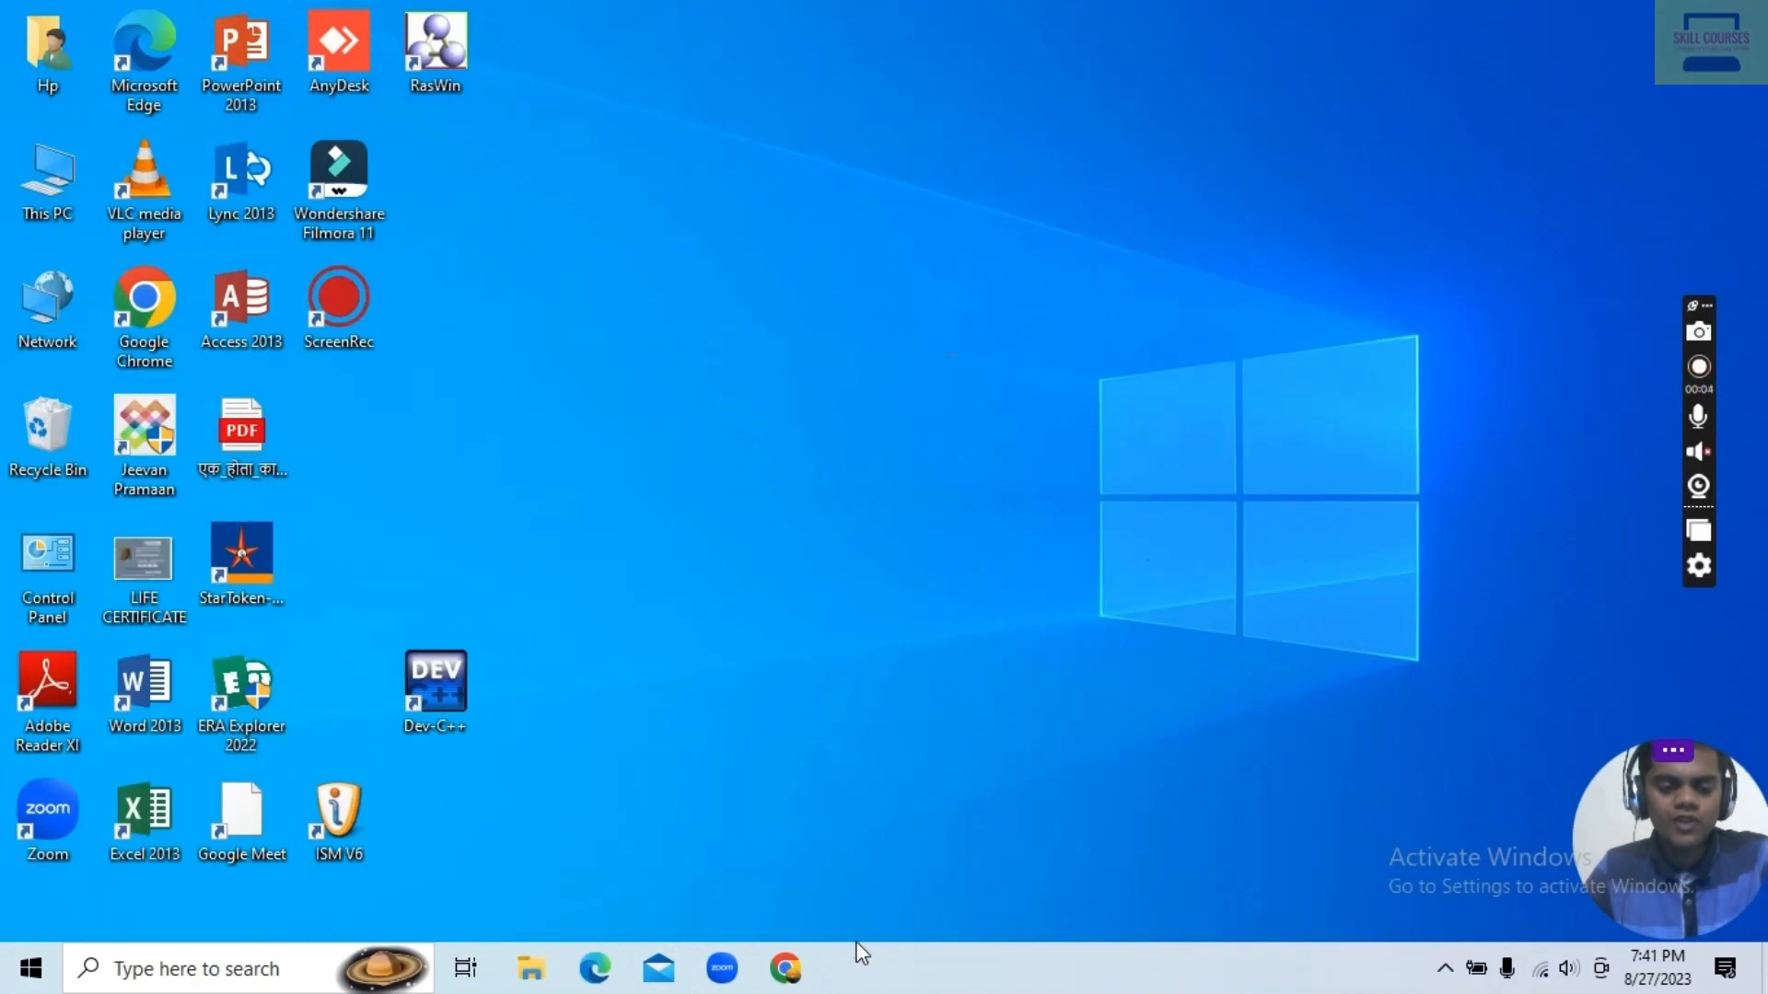
pyautogui.press('super+r')
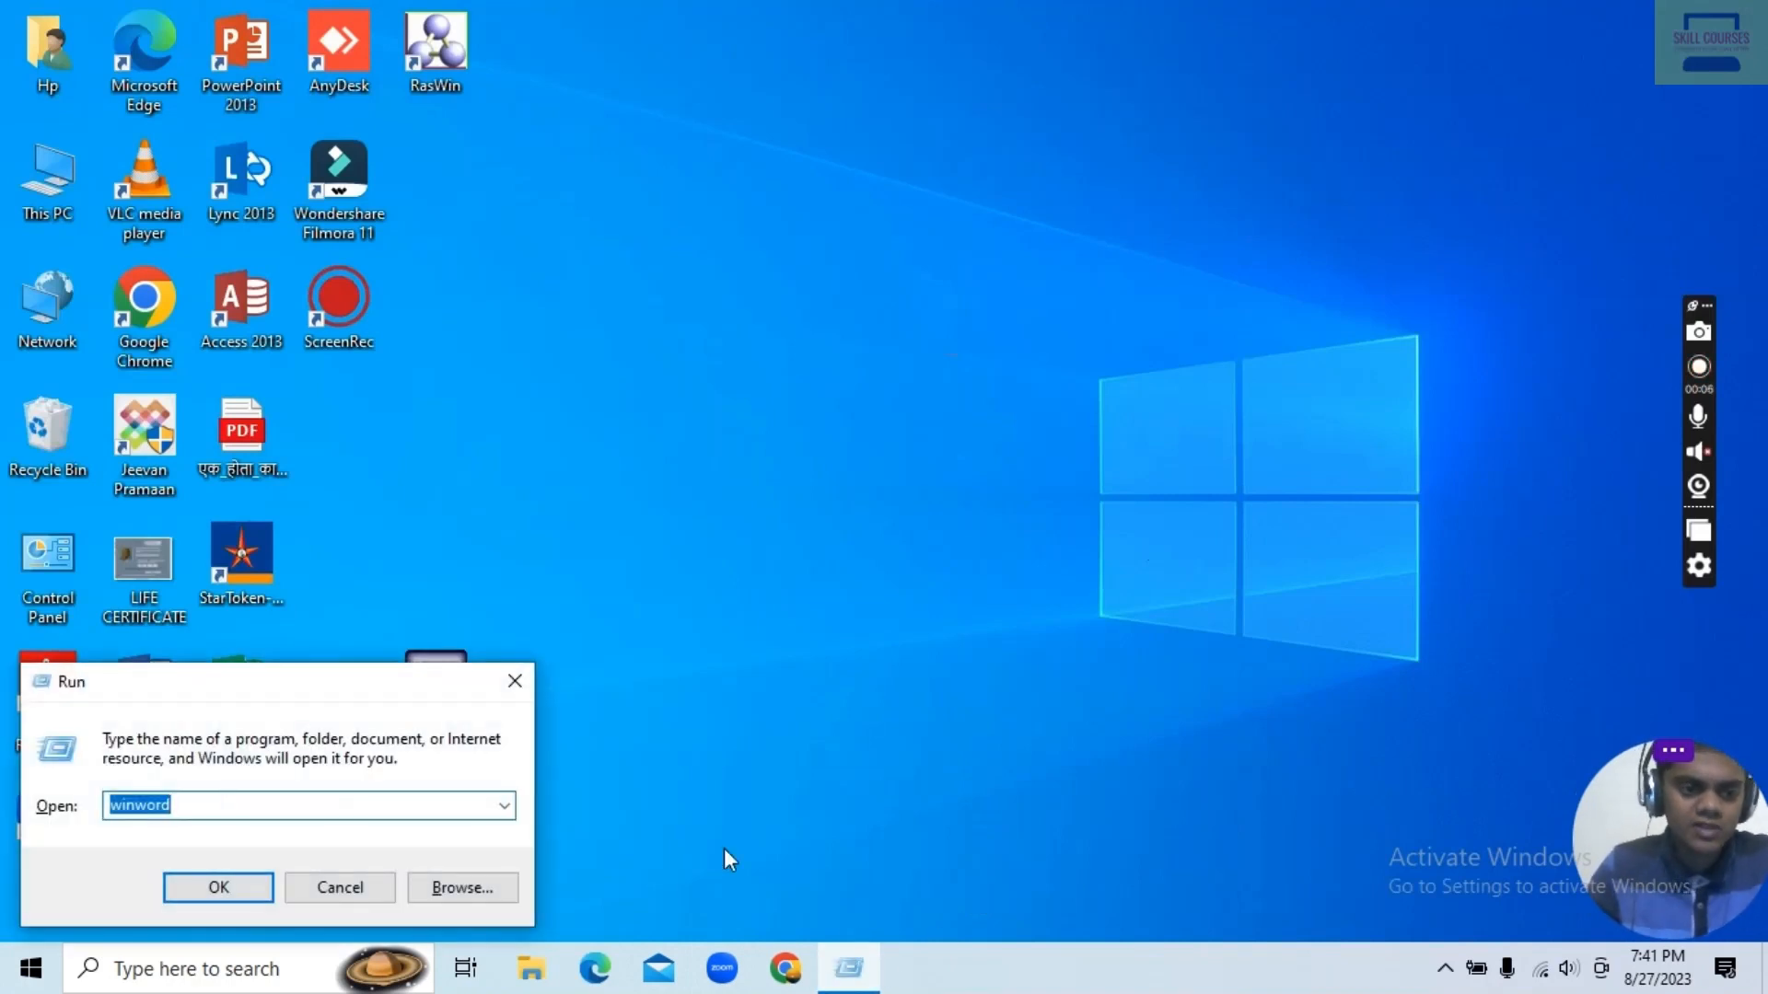
pyautogui.click(244, 898)
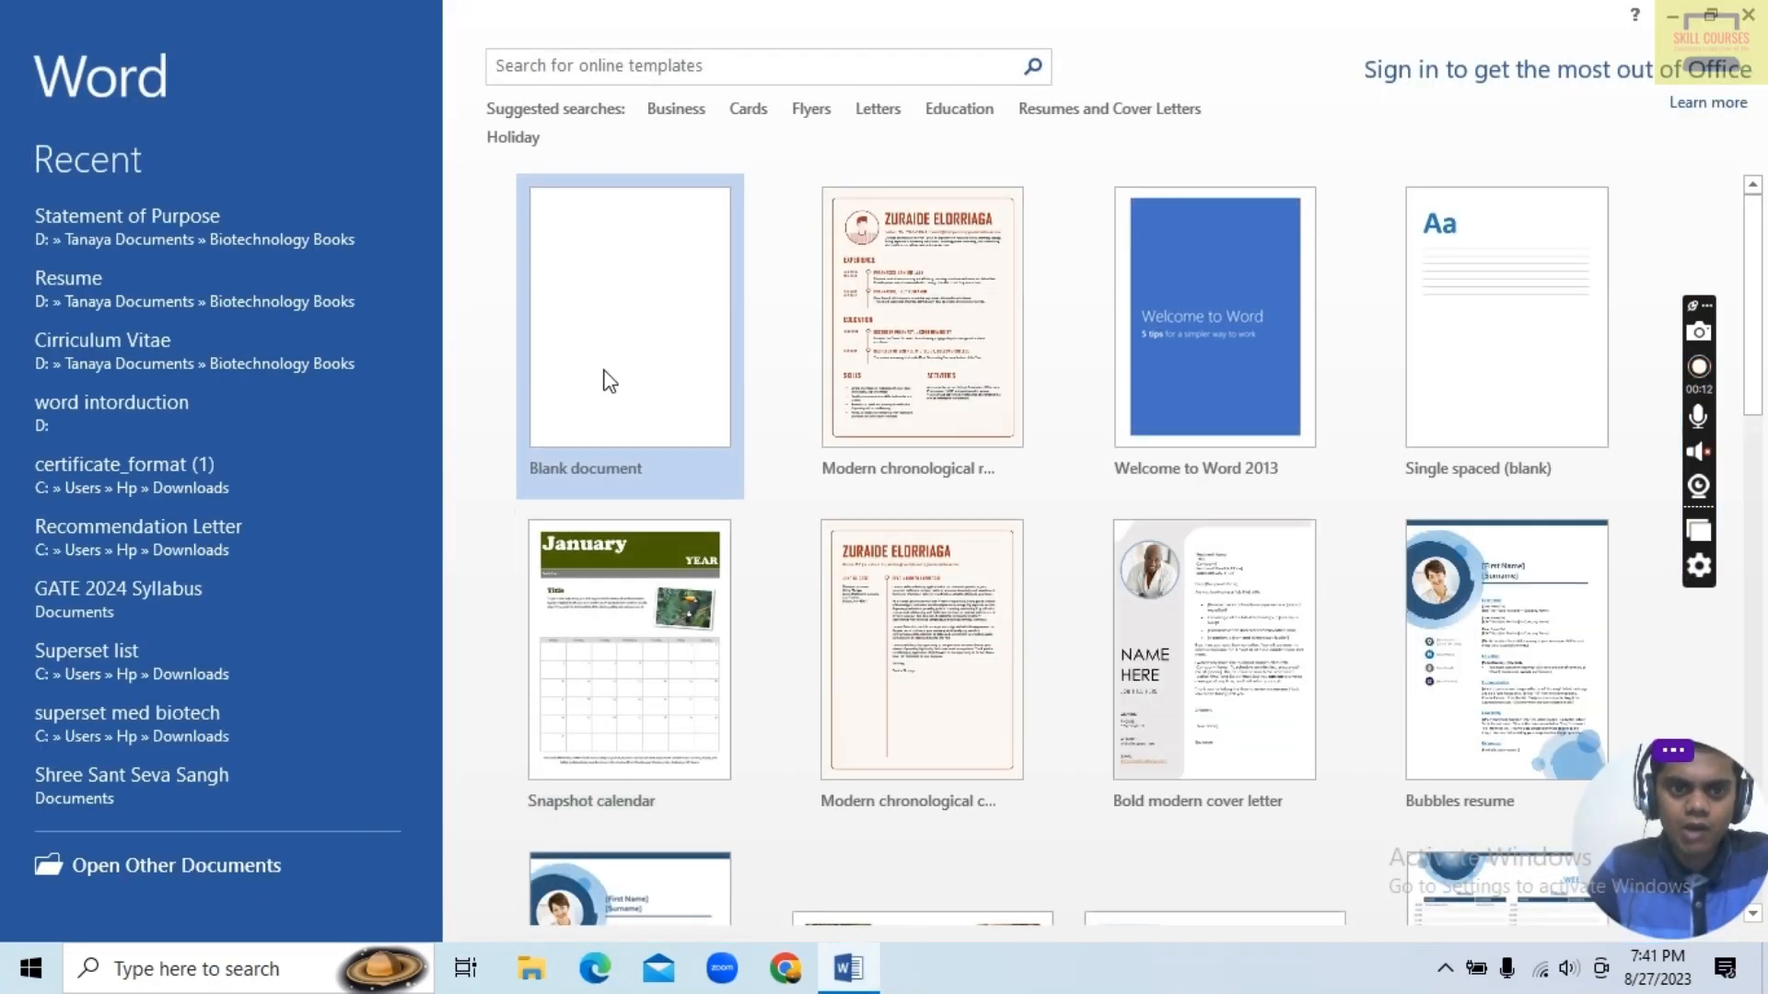
pyautogui.click(608, 382)
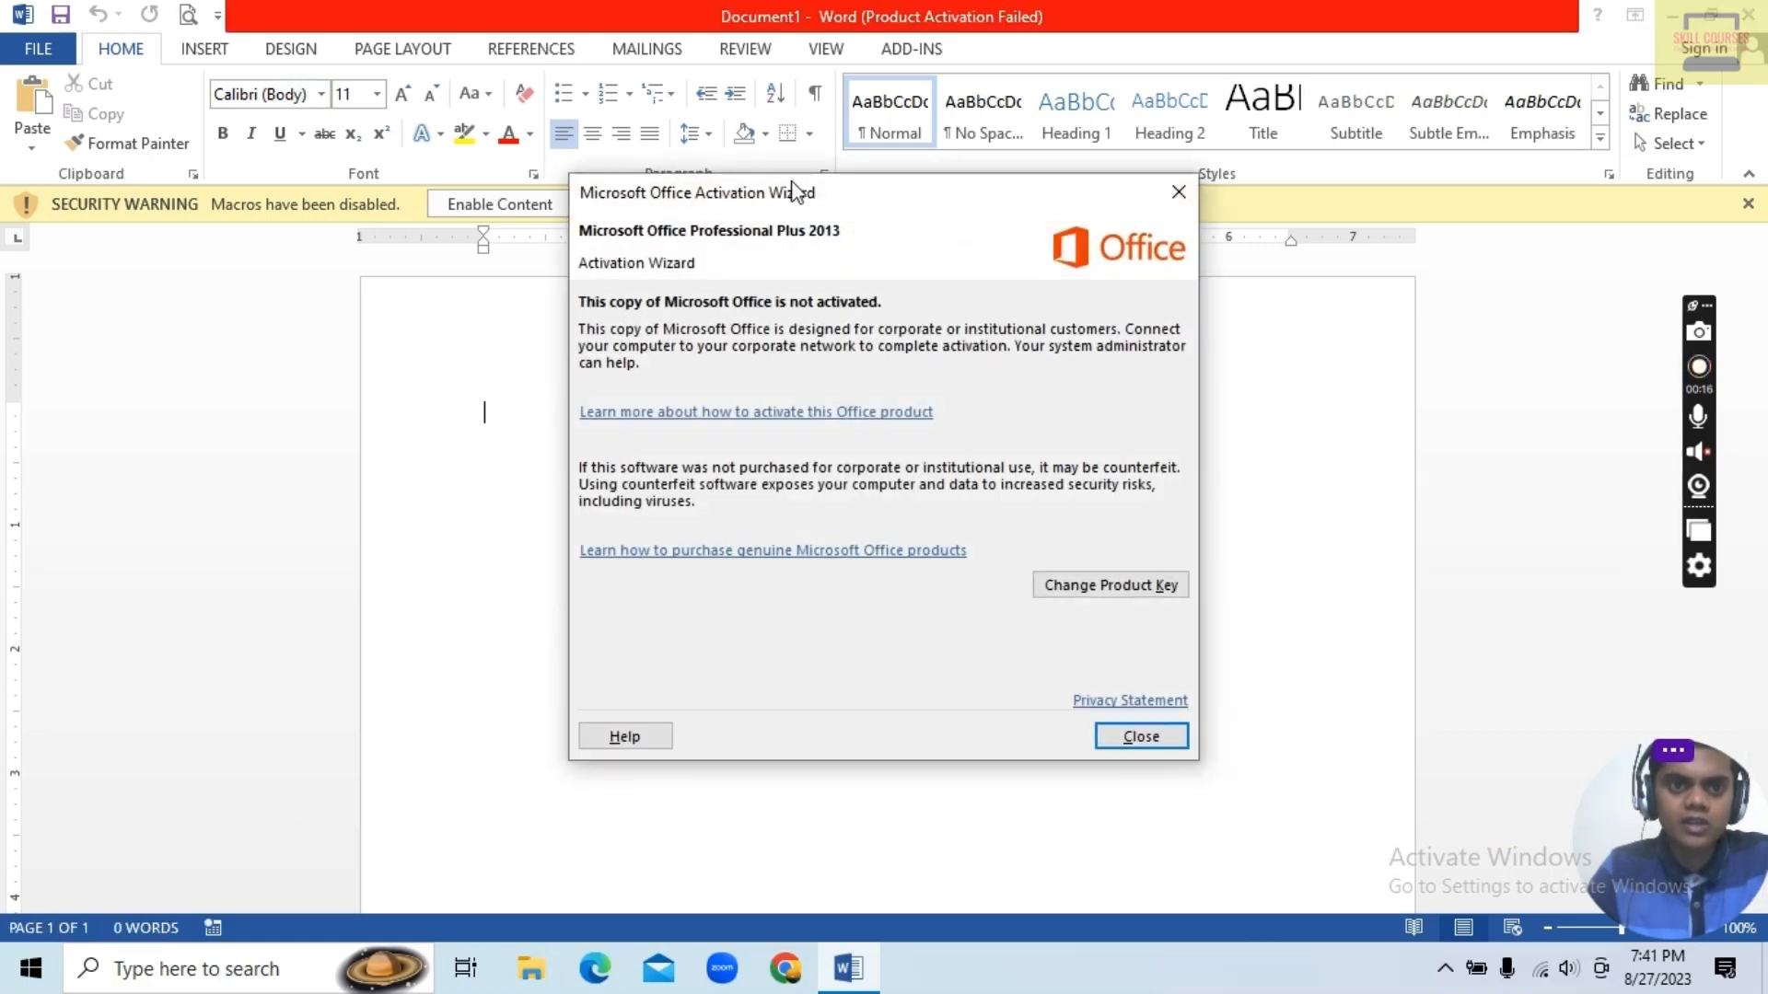
pyautogui.click(1178, 191)
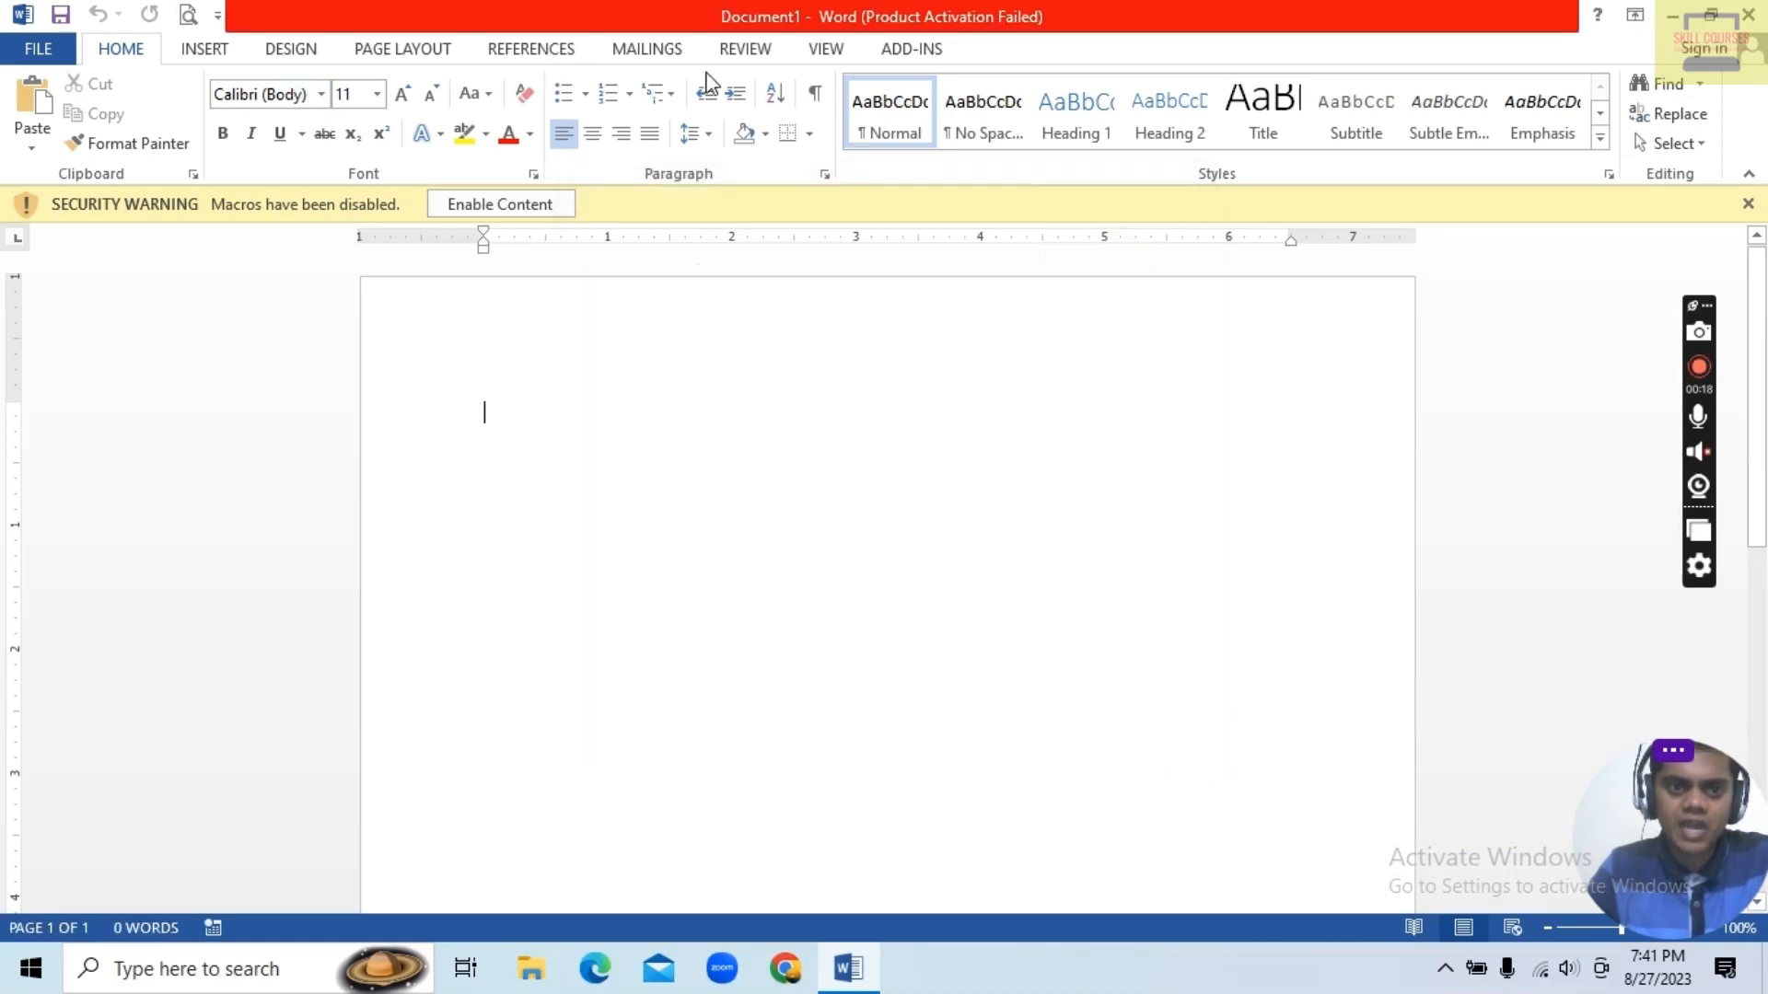
# Step: Show the References commands and fill the blank document with sample paragraphs using =rand()
pyautogui.click(552, 52)
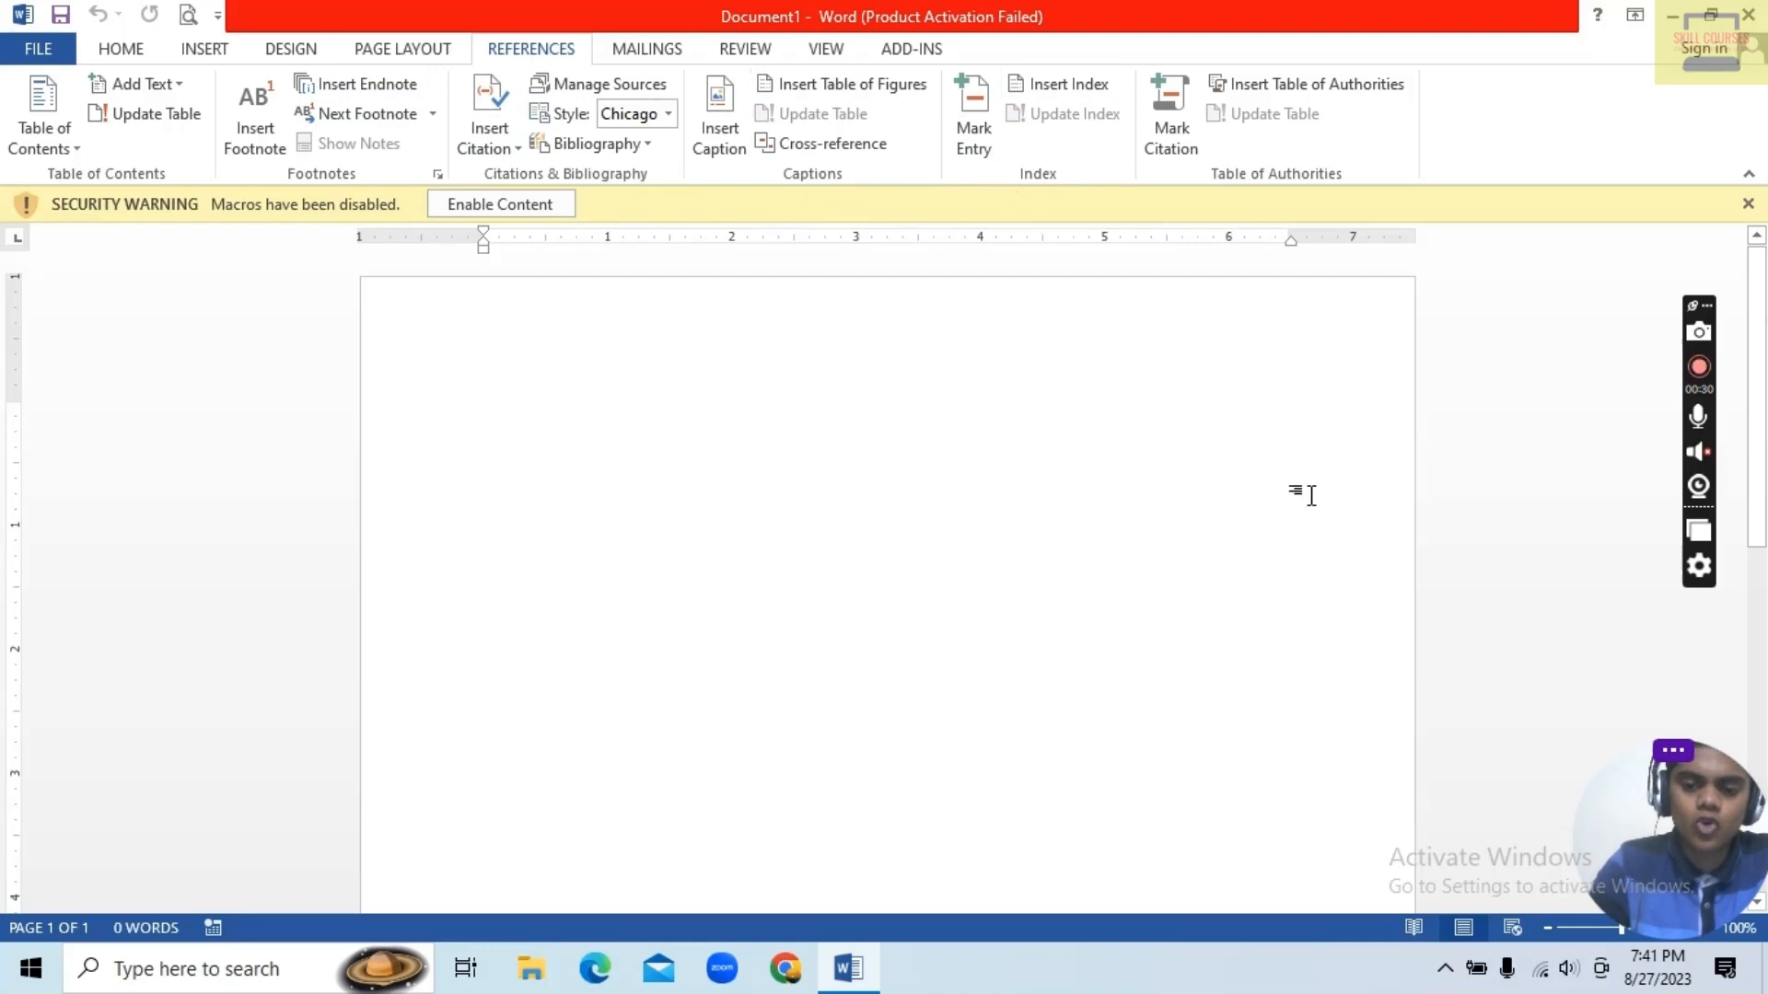
pyautogui.write('=ra')
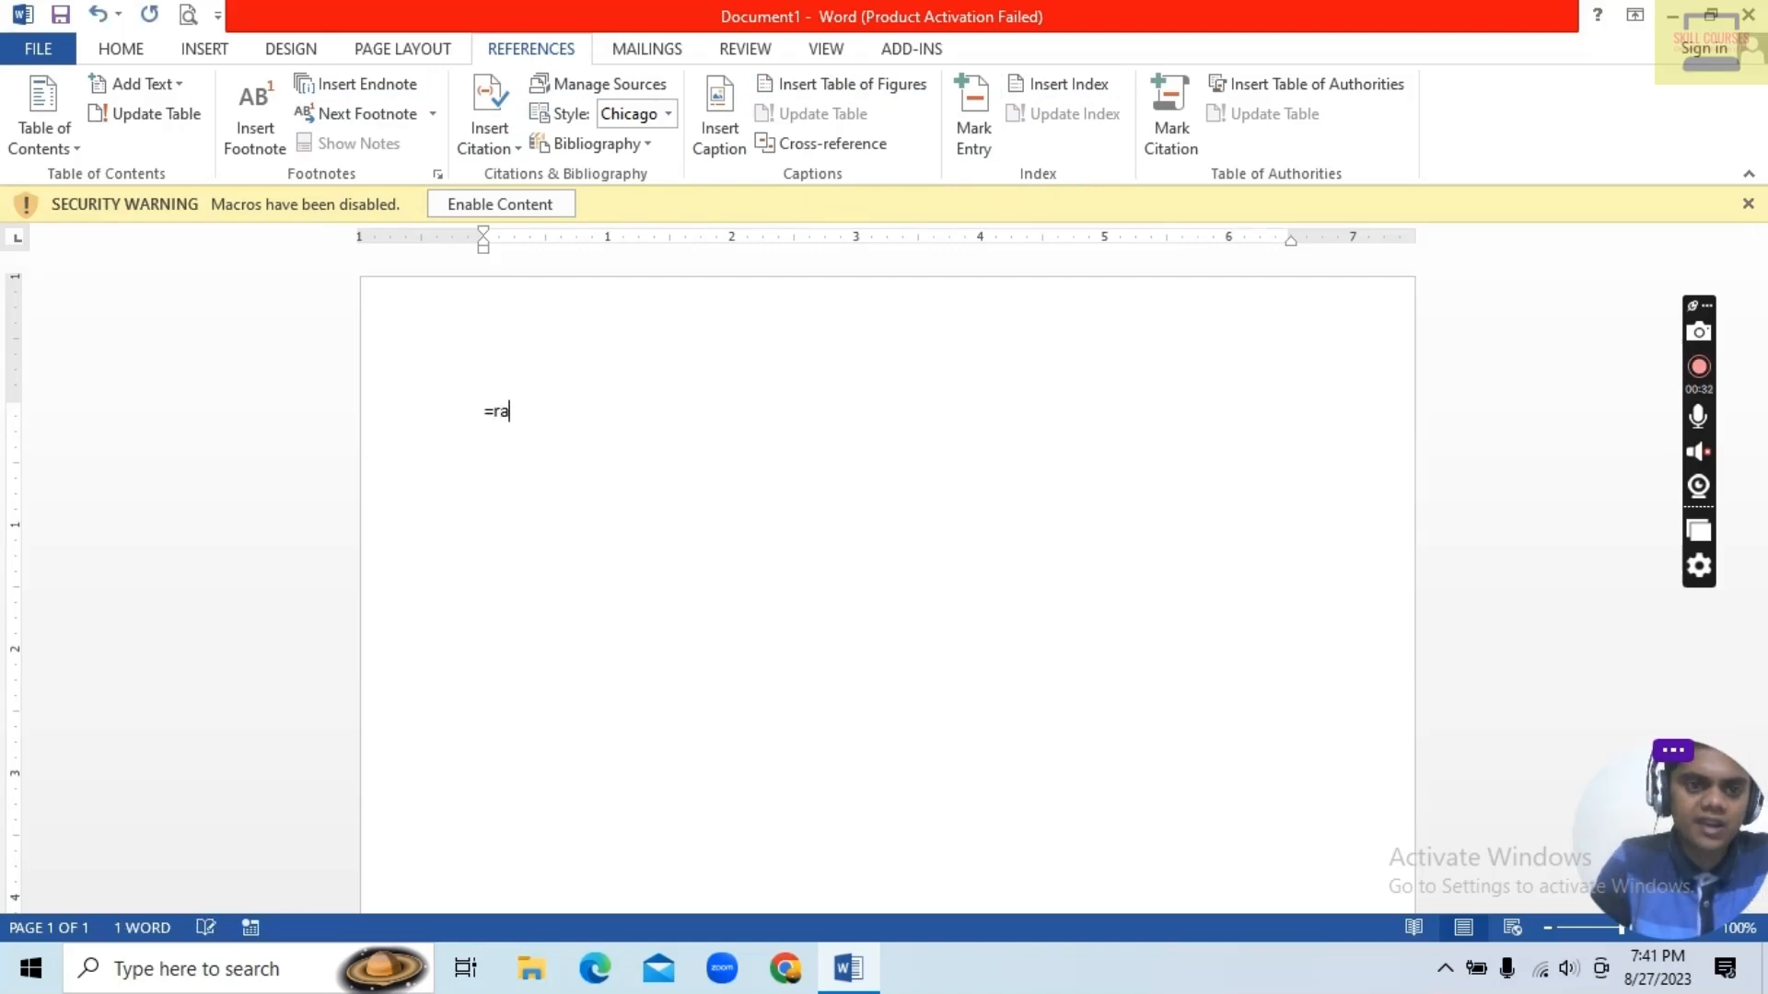
pyautogui.write('nd')
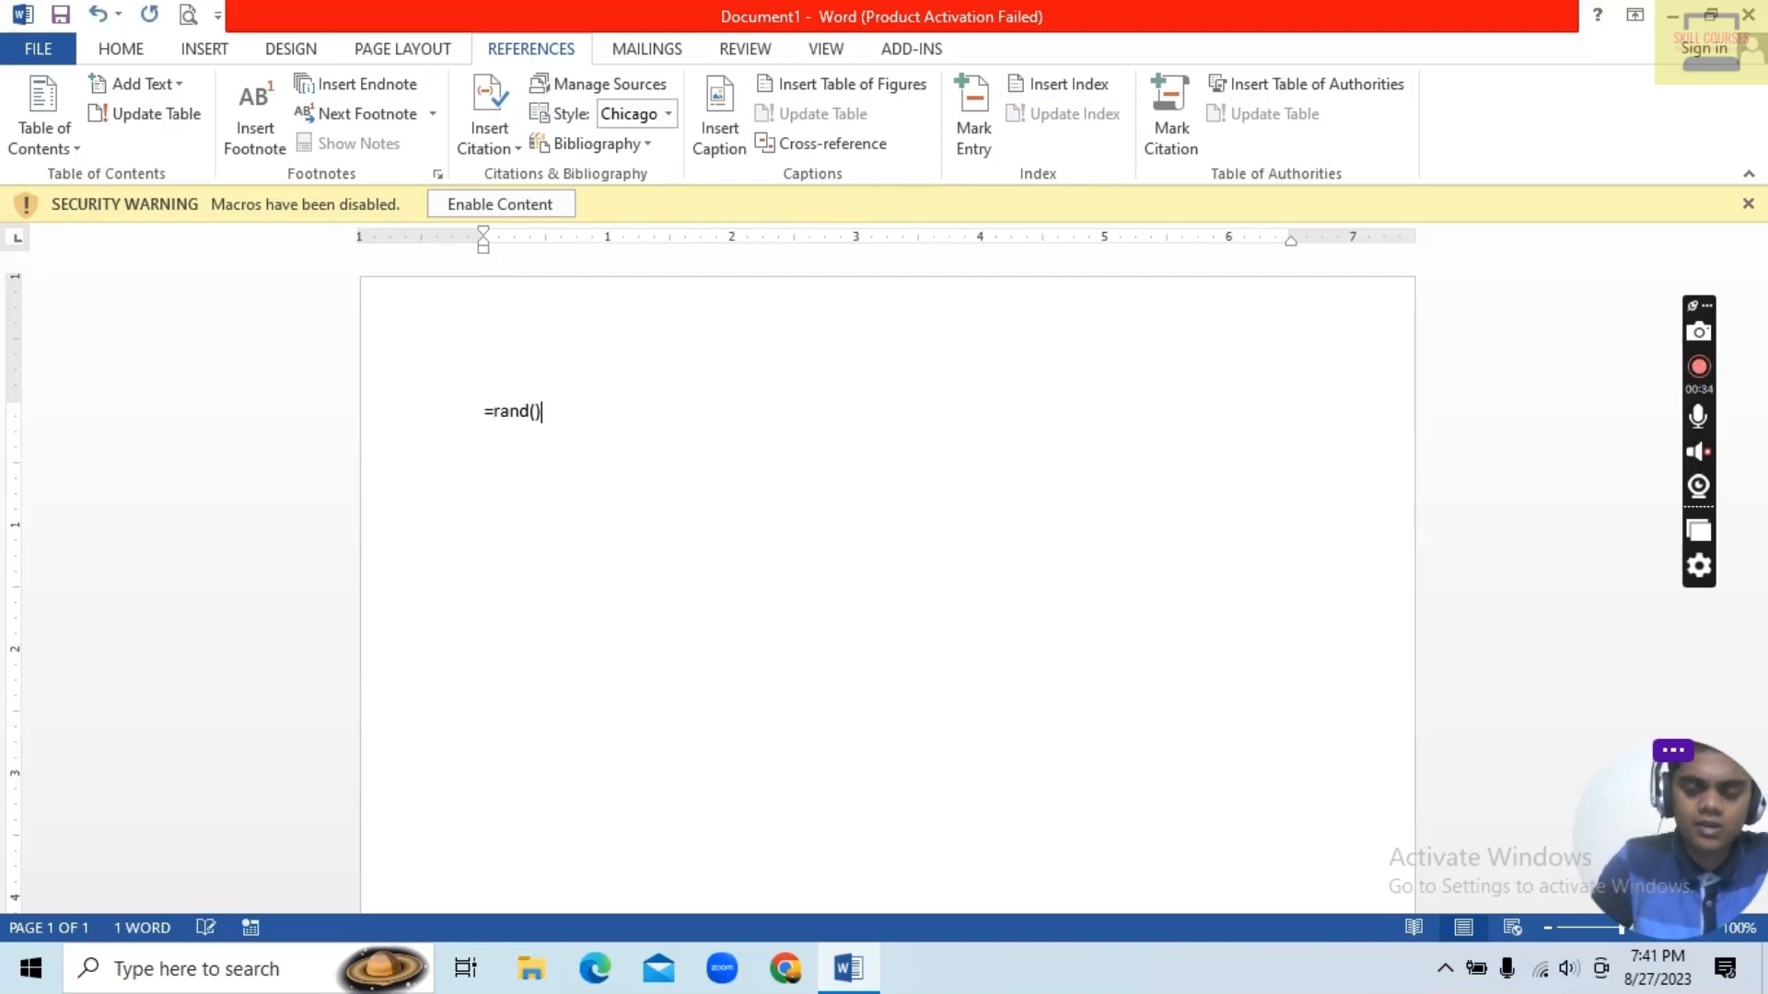
pyautogui.write('()')
pyautogui.press('Return')
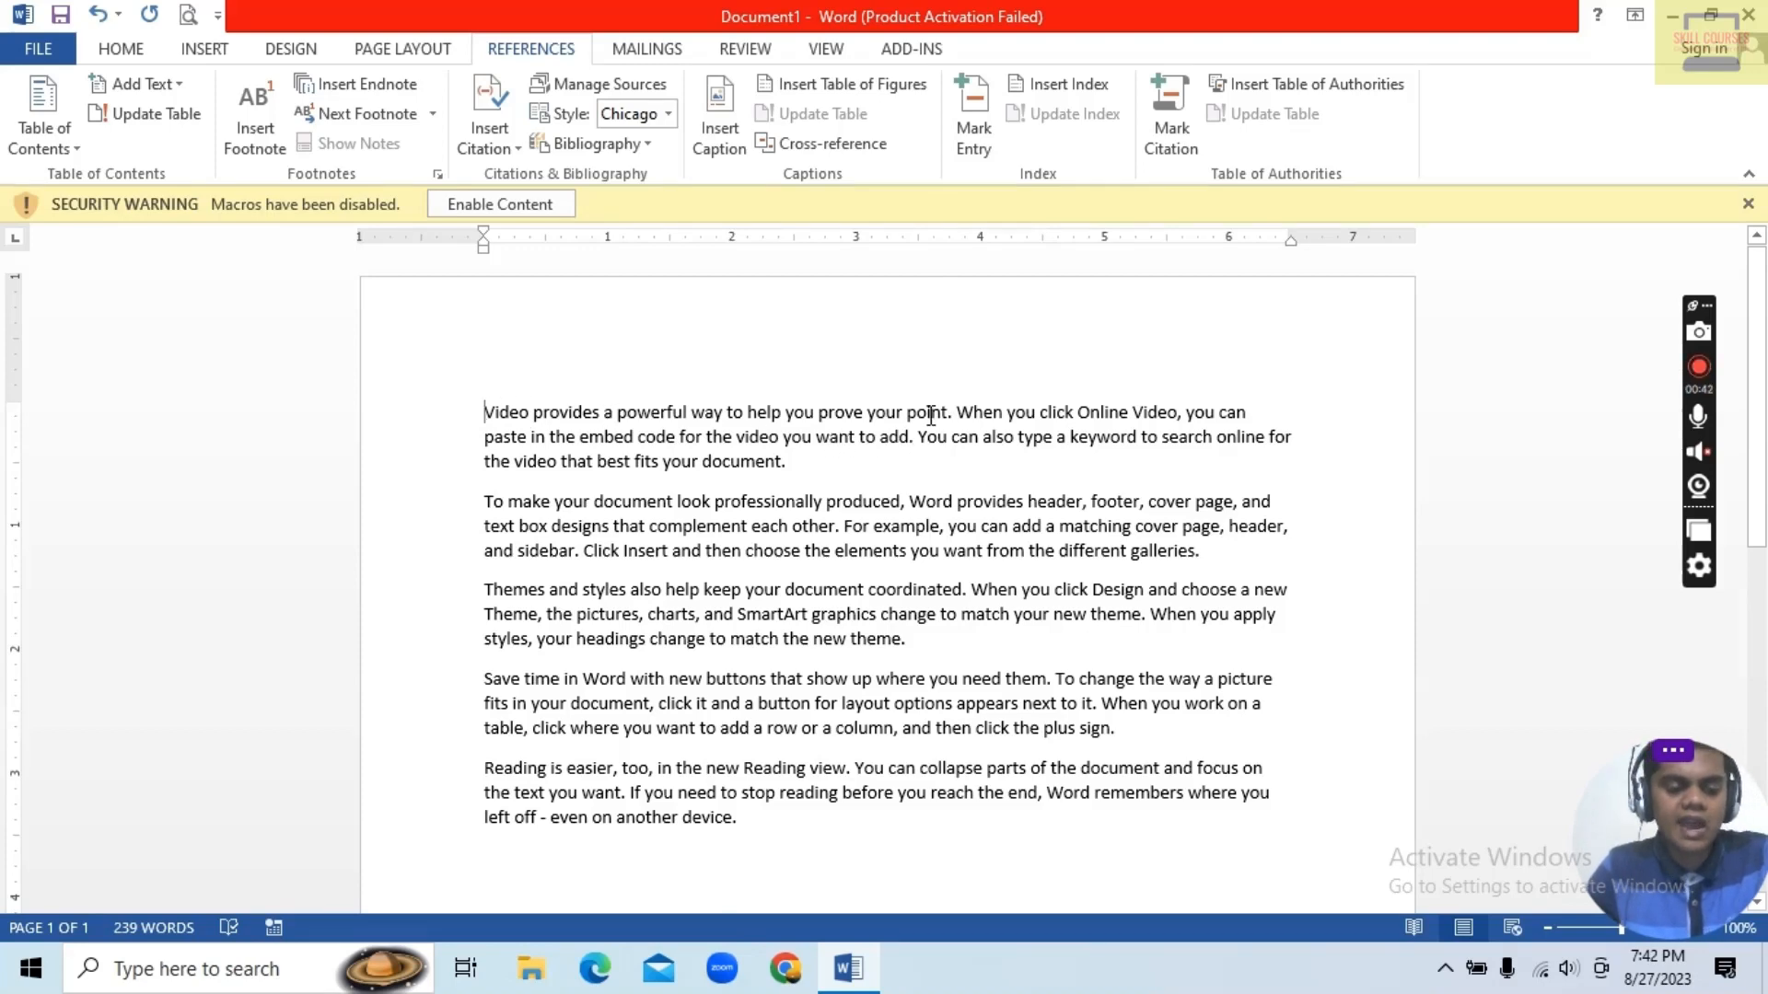
# Step: Insert a page break before the first sample paragraph so the text starts on page 2
pyautogui.hotkey('ctrl', 'Return')
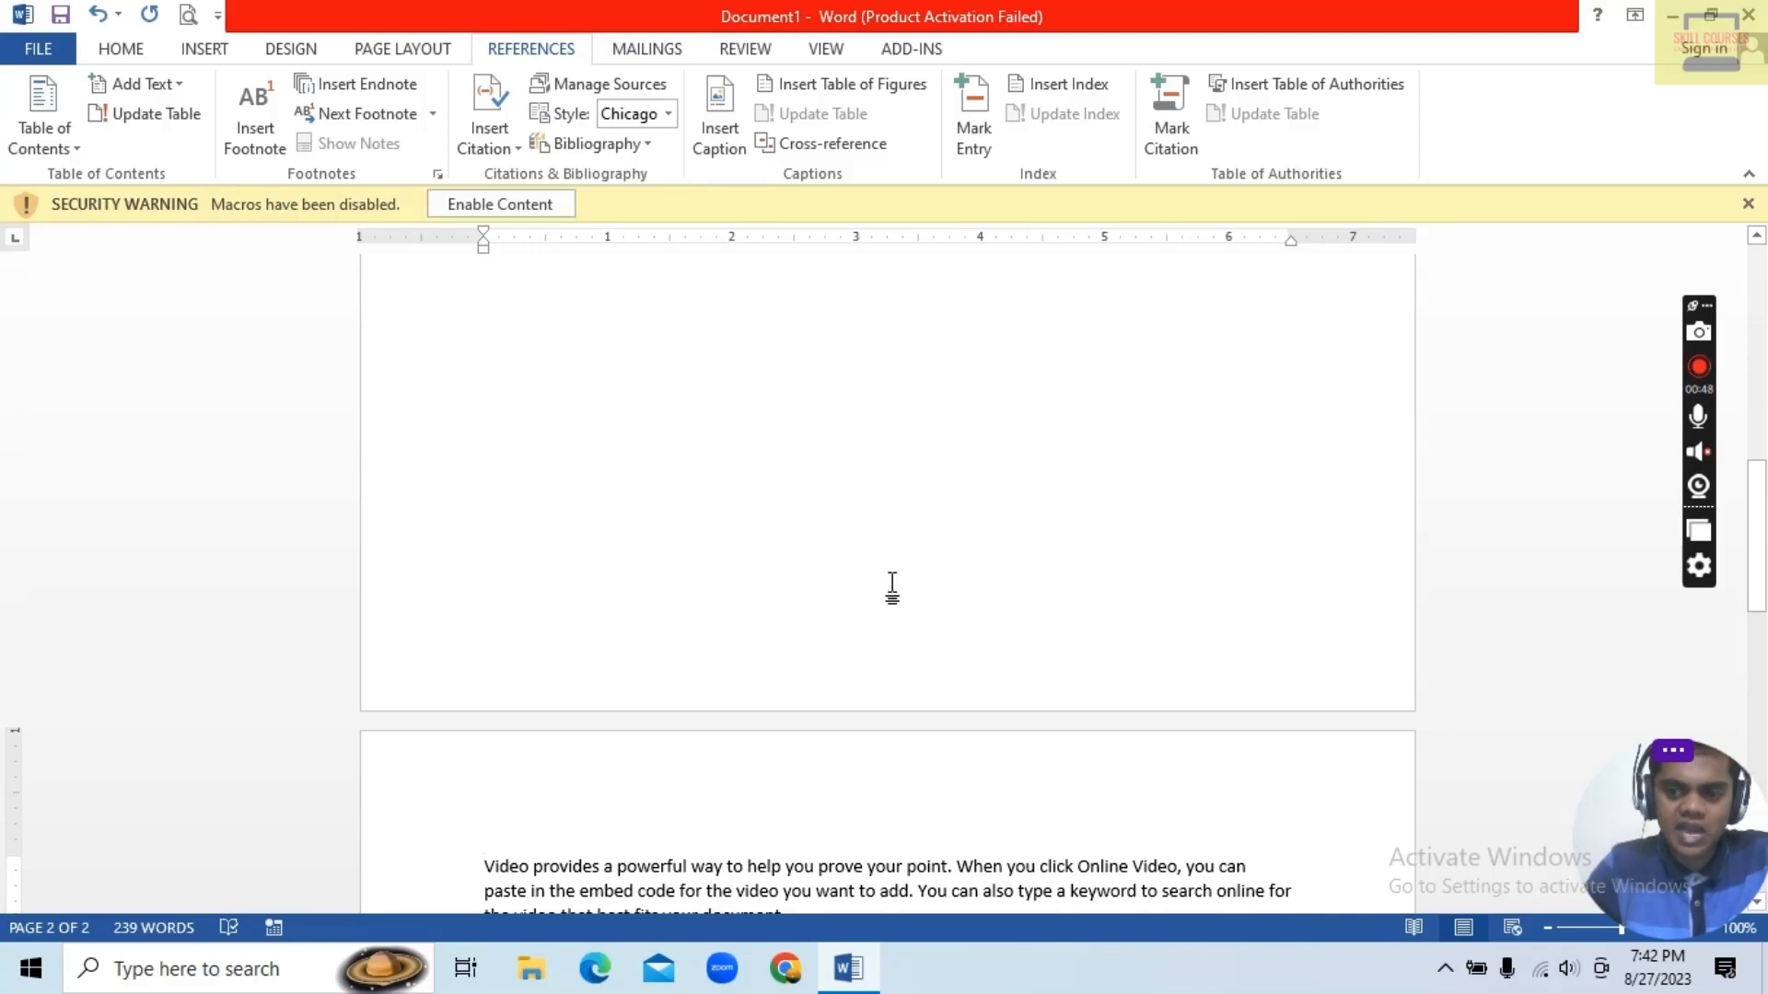
pyautogui.scroll(5, 892, 589)
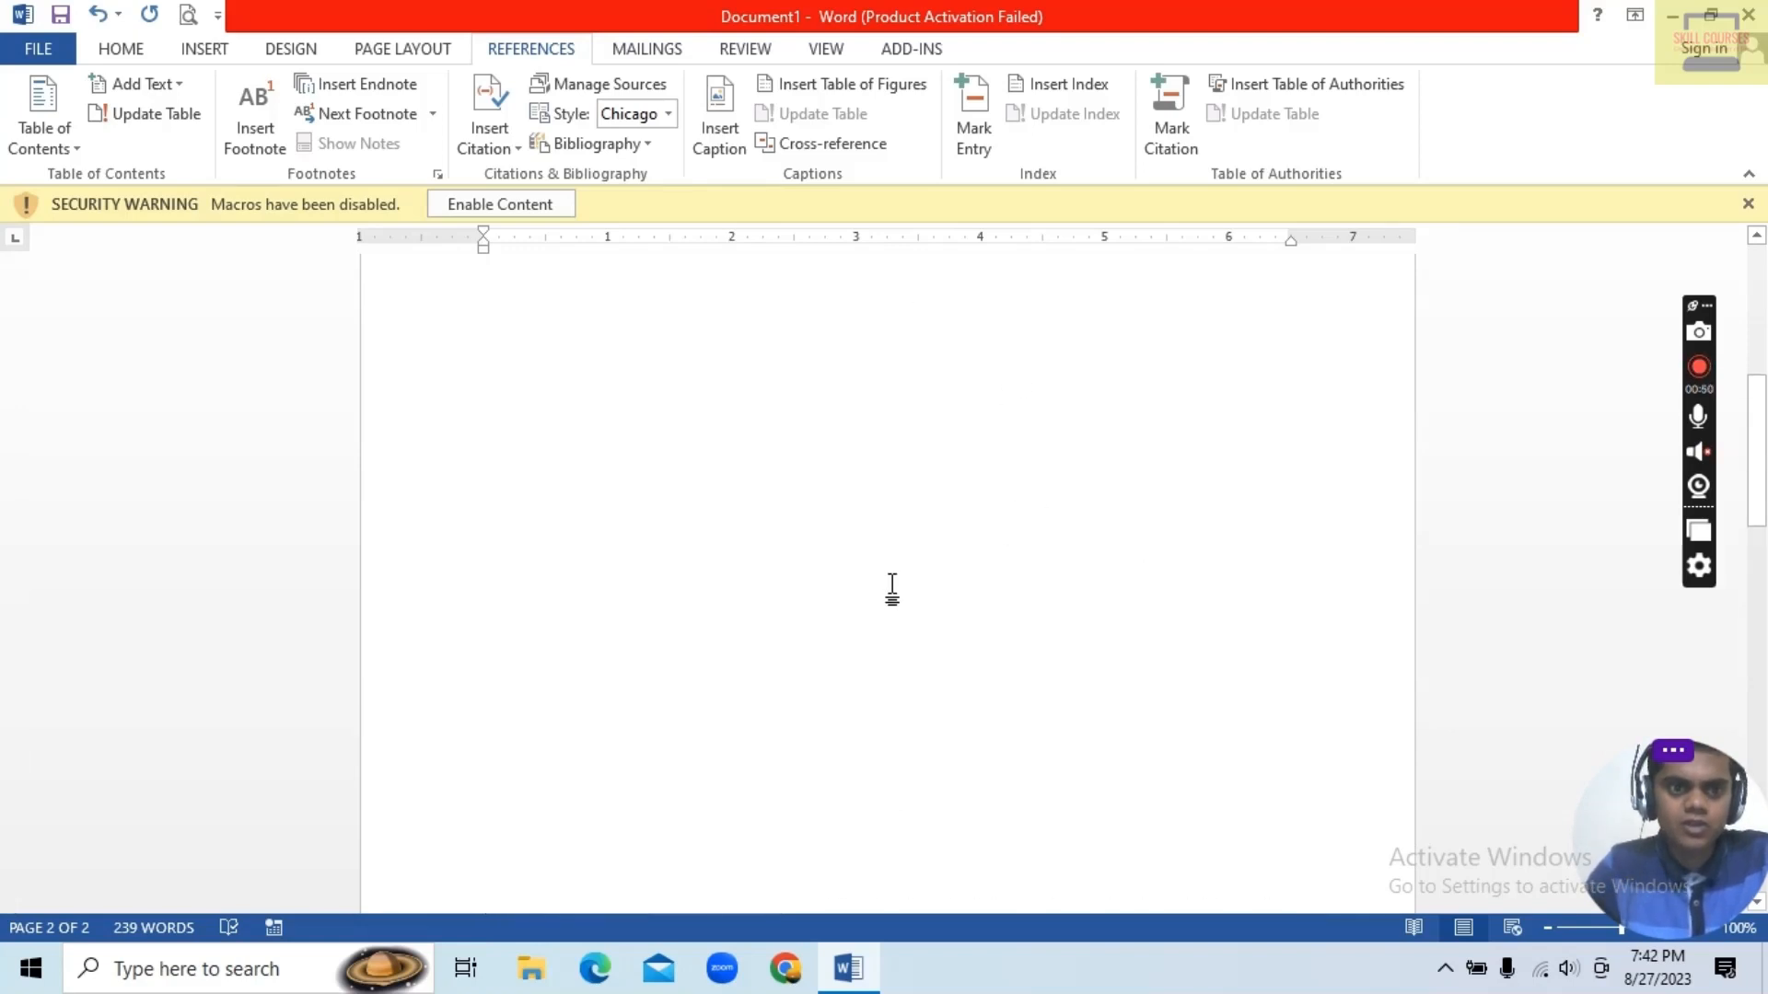
pyautogui.scroll(-5, 892, 590)
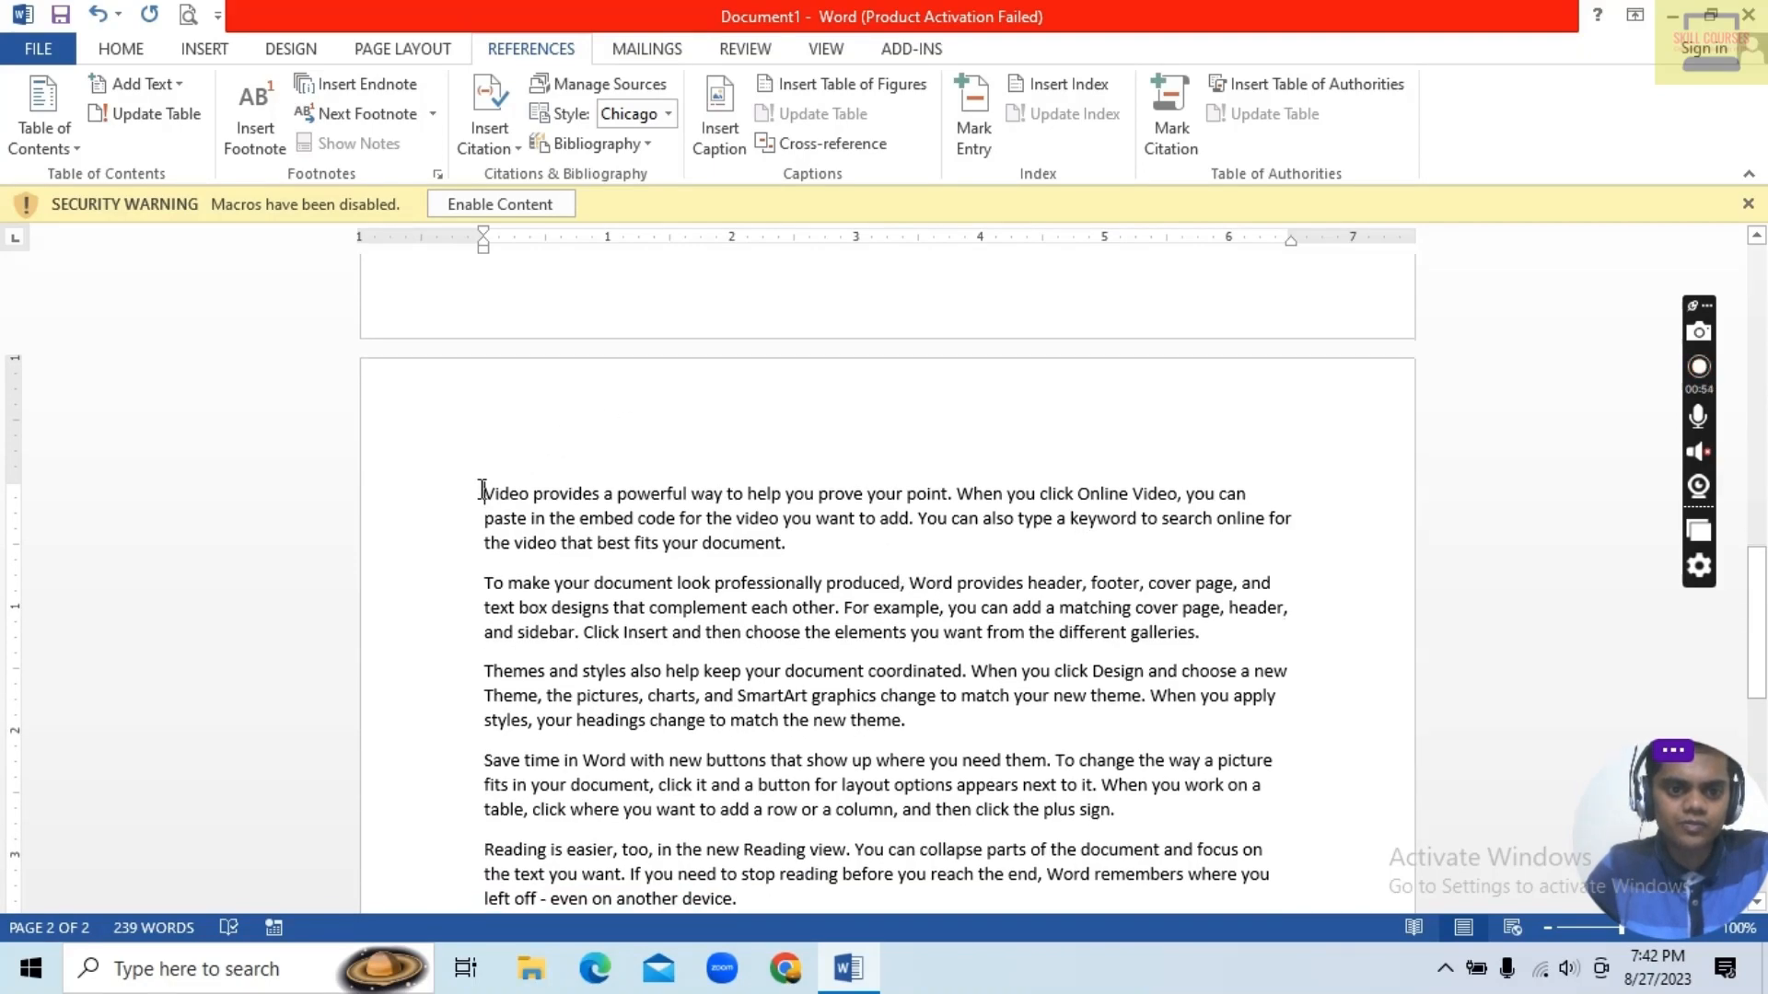
# Step: Copy the whole document content and paste it after the last paragraph on page 2
pyautogui.hotkey('ctrl', 'a')
pyautogui.hotkey('ctrl', 'c')
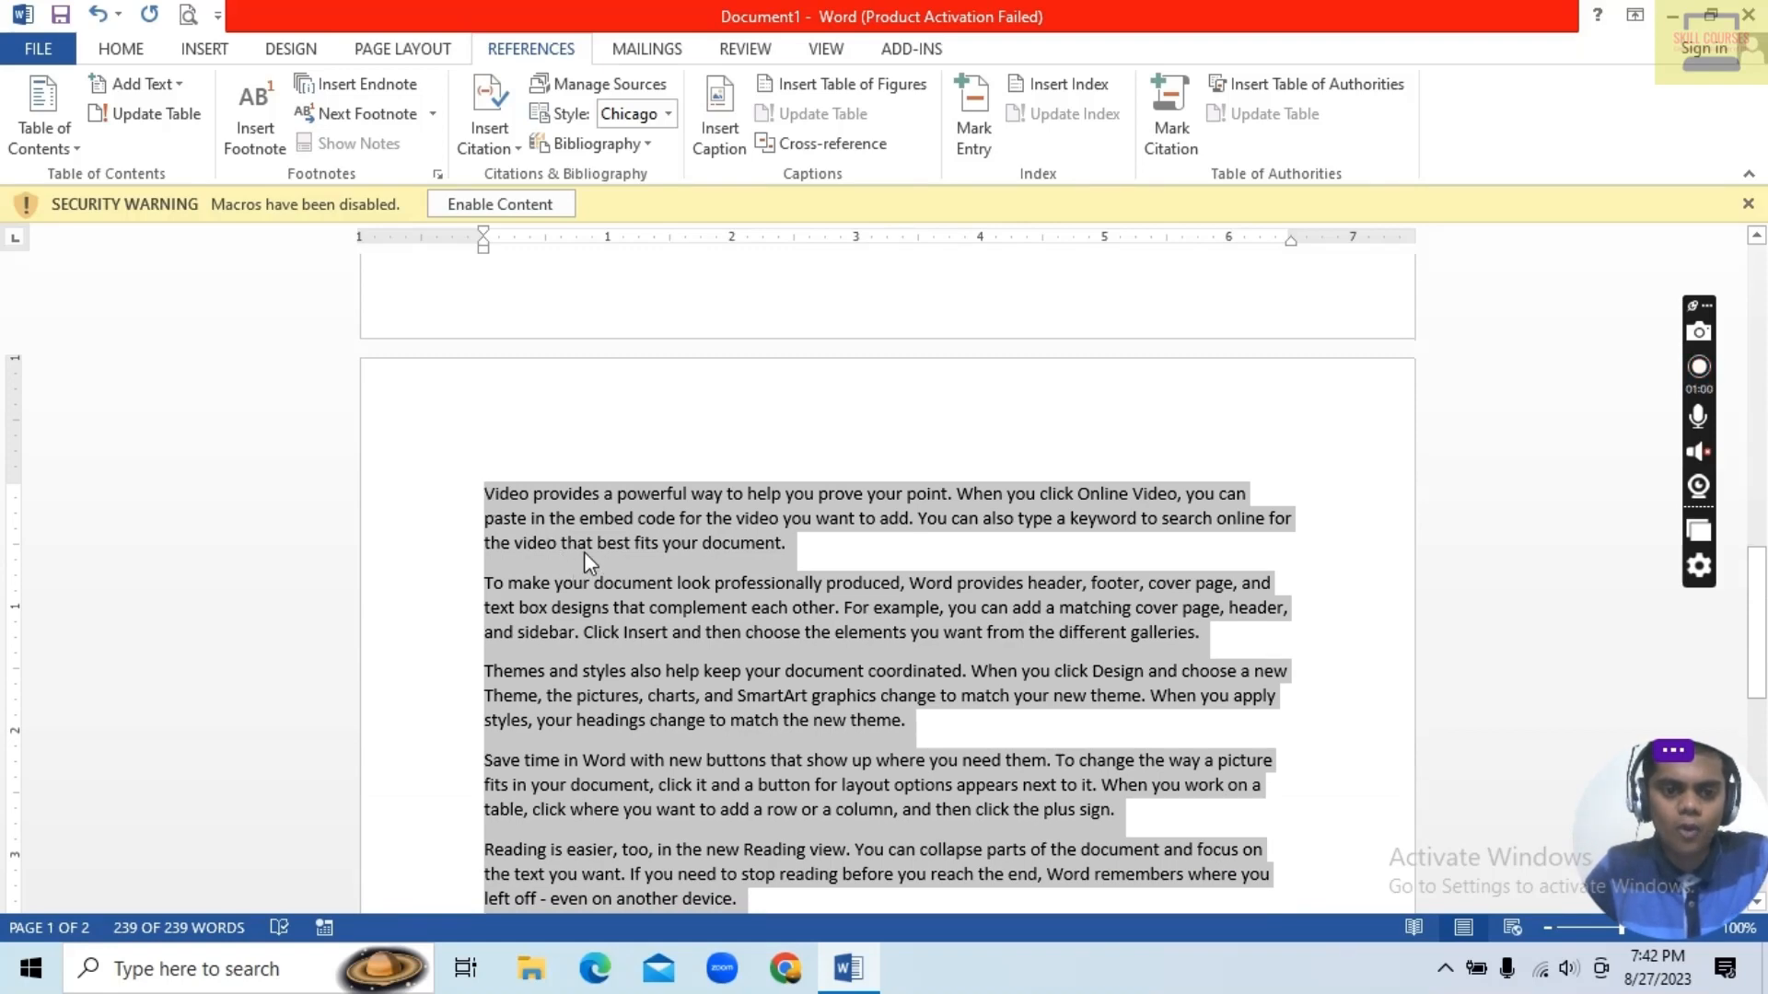
pyautogui.scroll(-10, 613, 561)
pyautogui.click(612, 407)
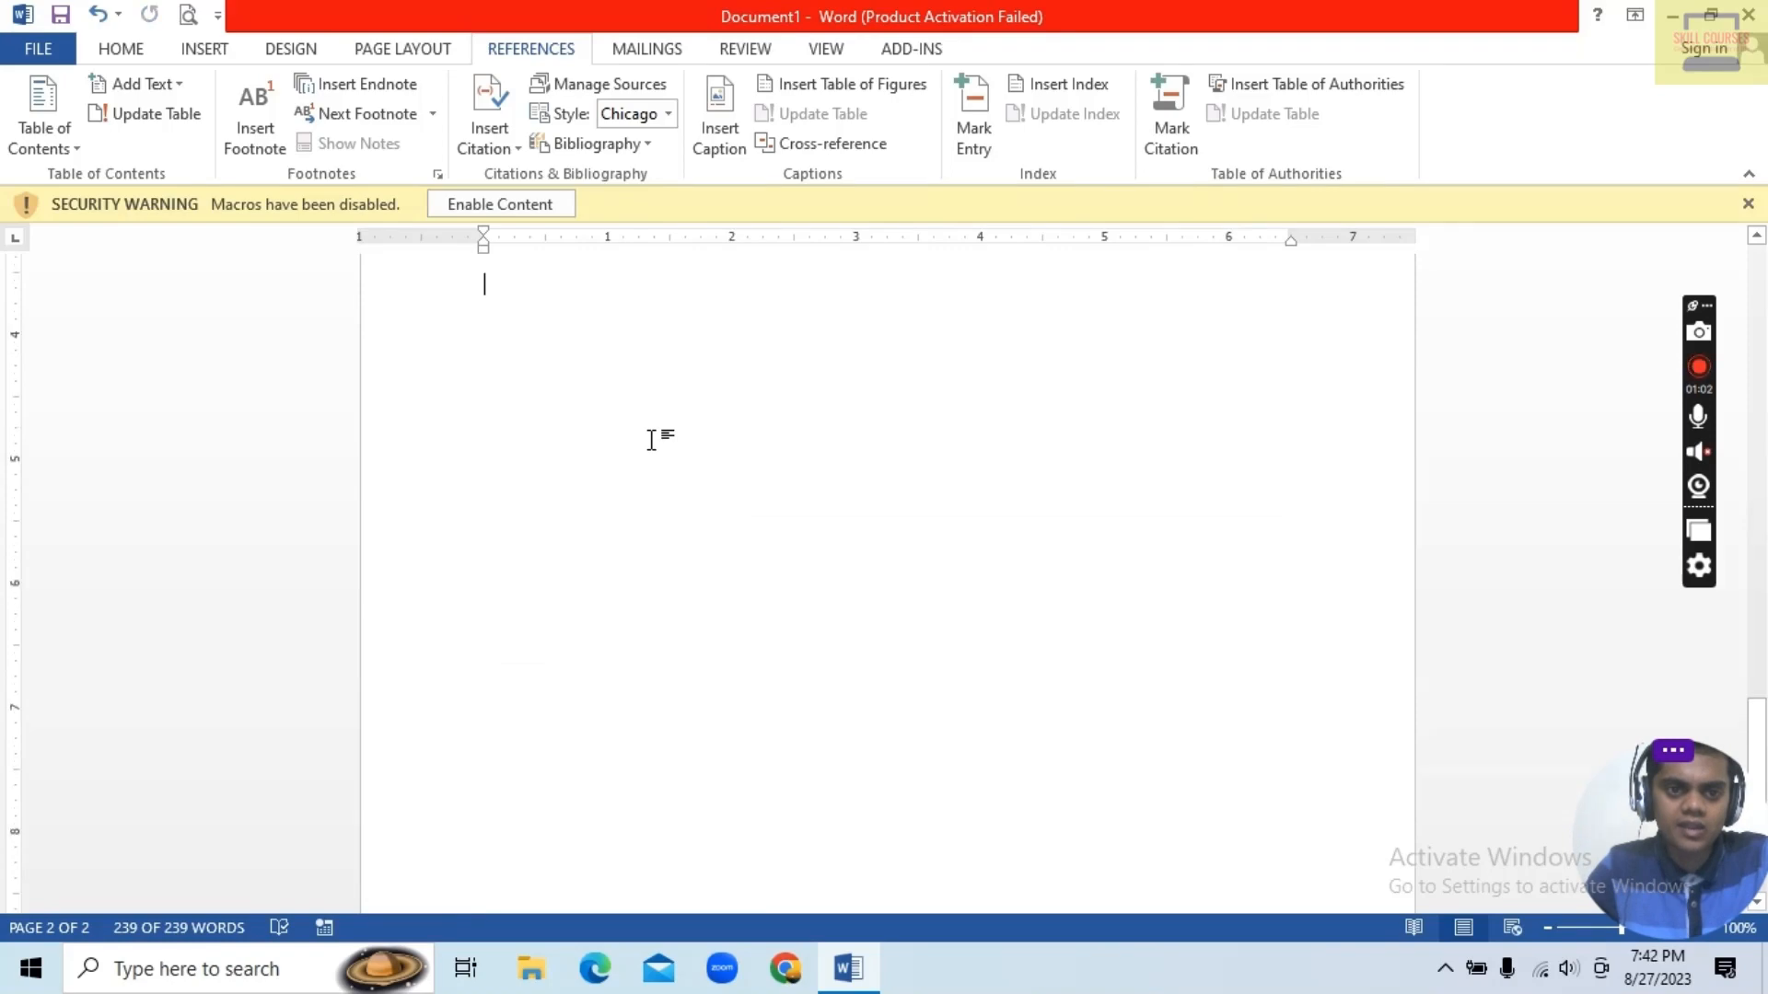
pyautogui.hotkey('ctrl', 'v')
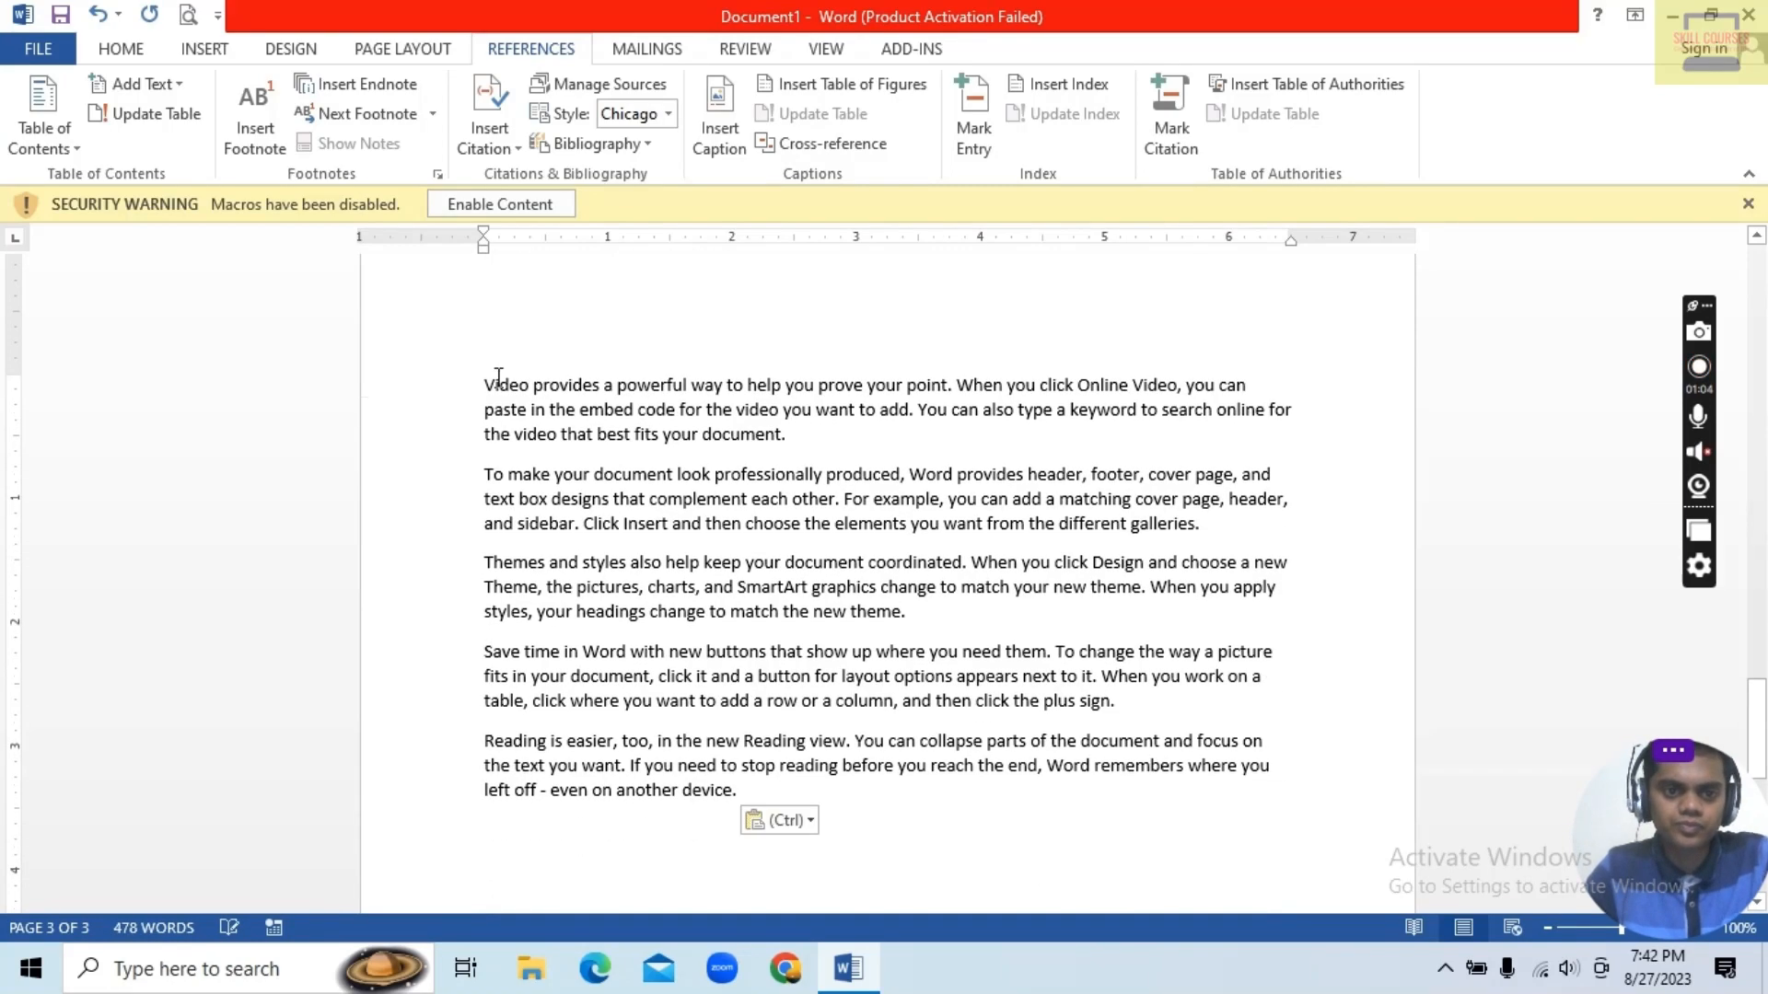
# Step: Add two blank lines above the sample text on page 2 and enter the heading "CHAPTER 1: STORY OF KING" on the first
pyautogui.scroll(10, 572, 482)
pyautogui.scroll(10, 612, 483)
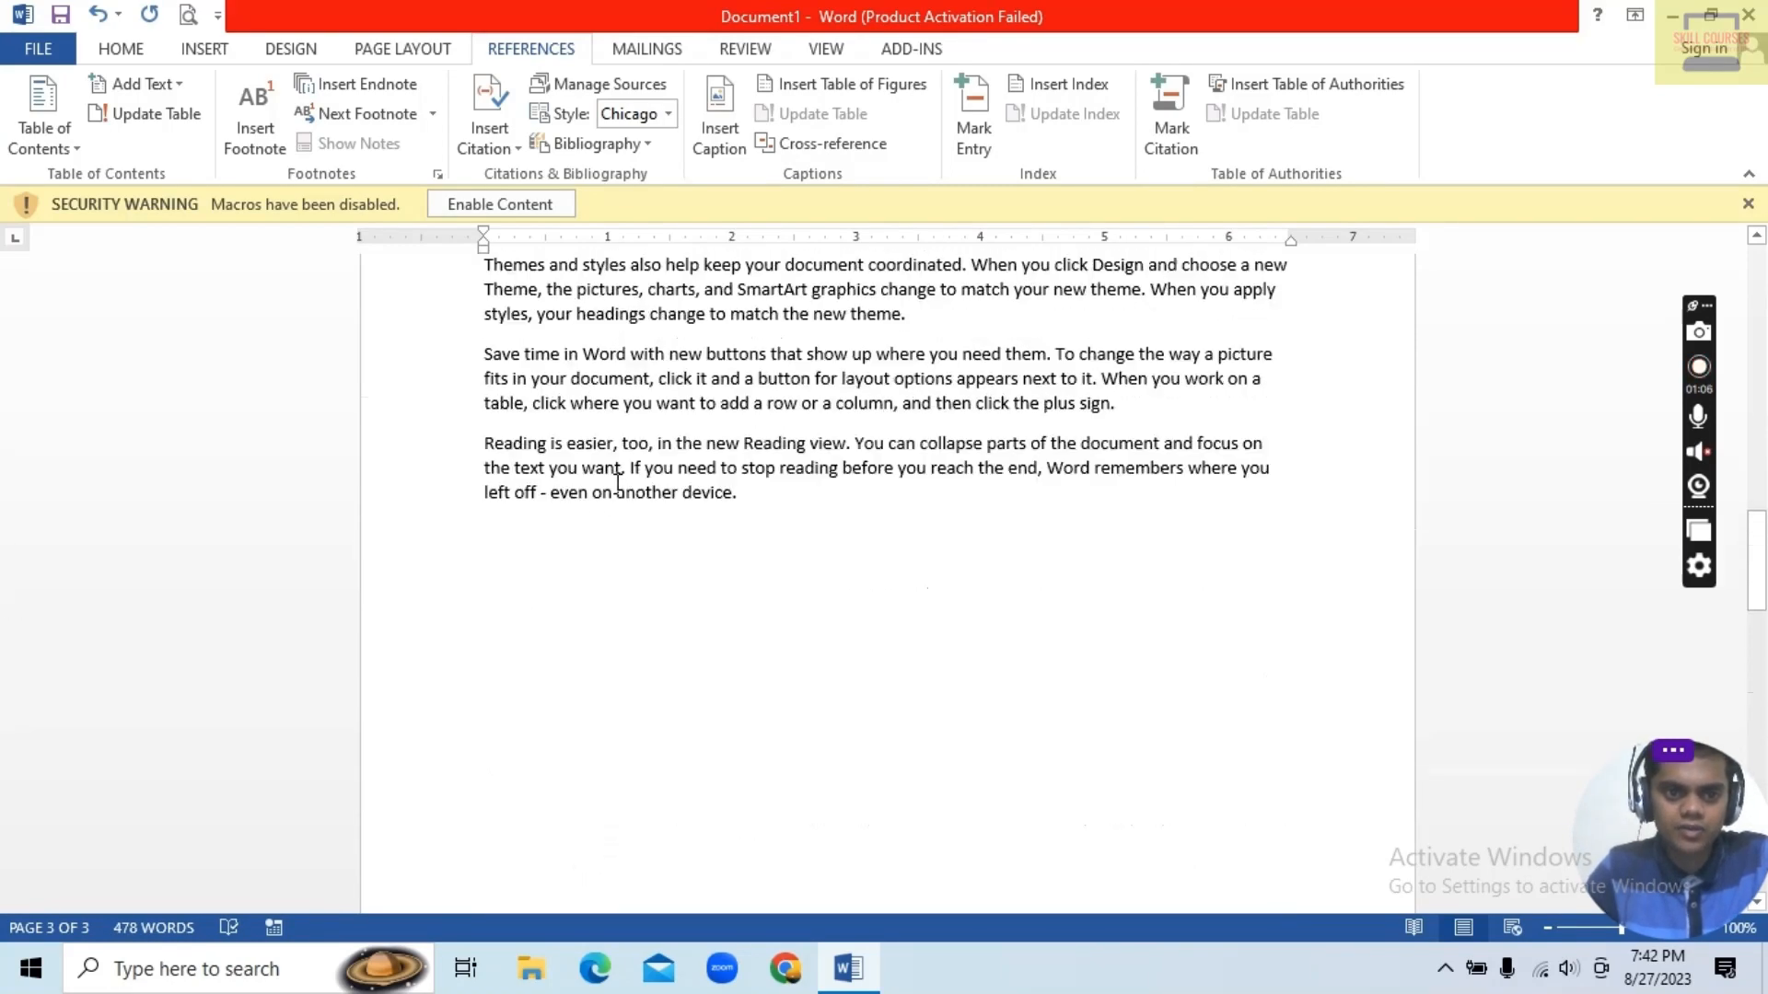
pyautogui.click(476, 676)
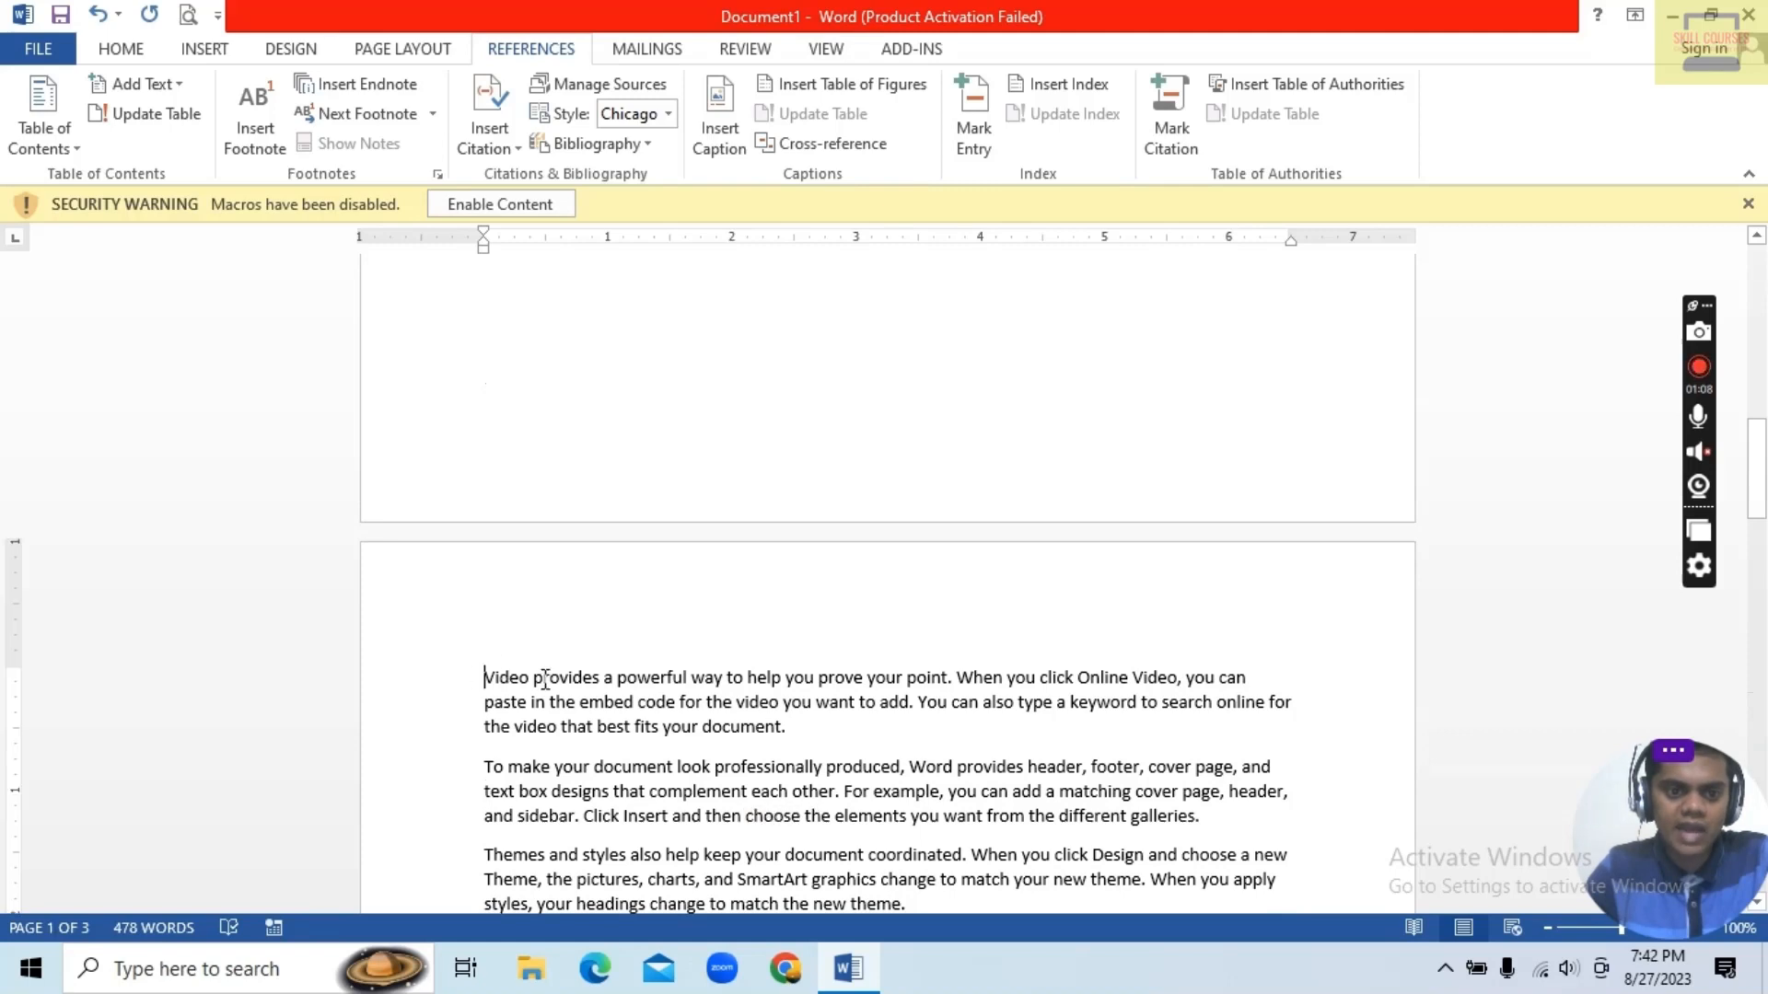
pyautogui.press('Return')
pyautogui.press('Return')
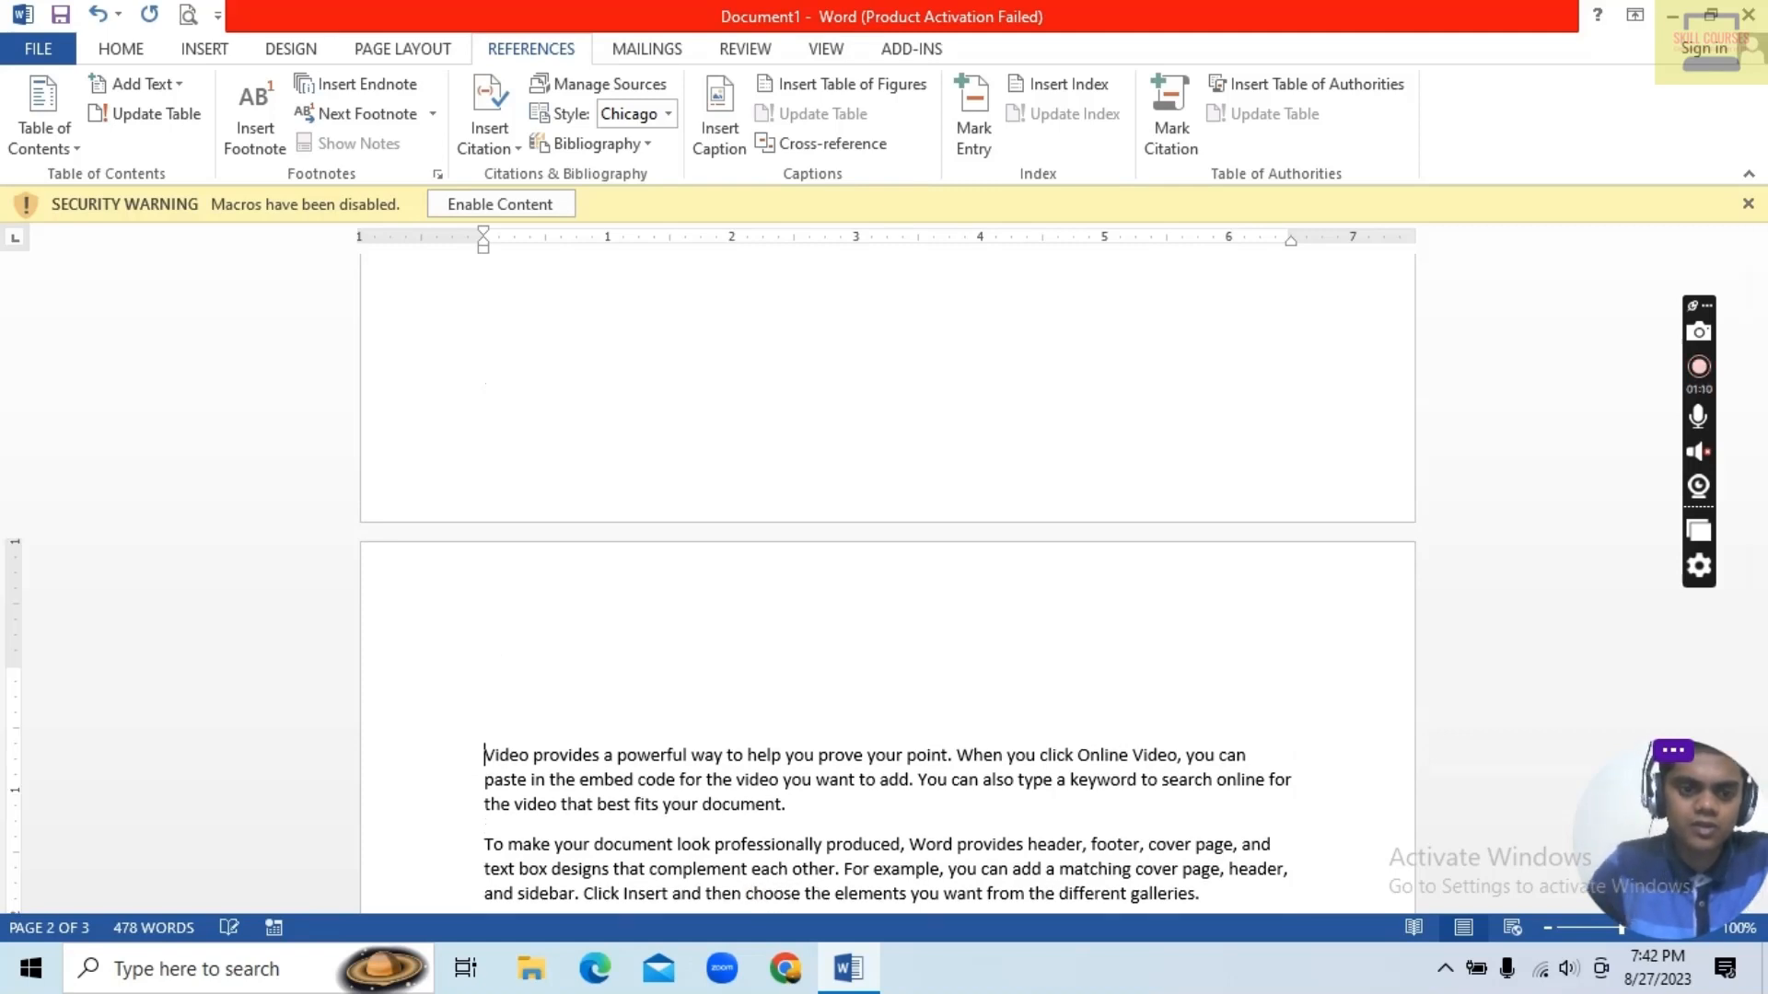
pyautogui.click(502, 678)
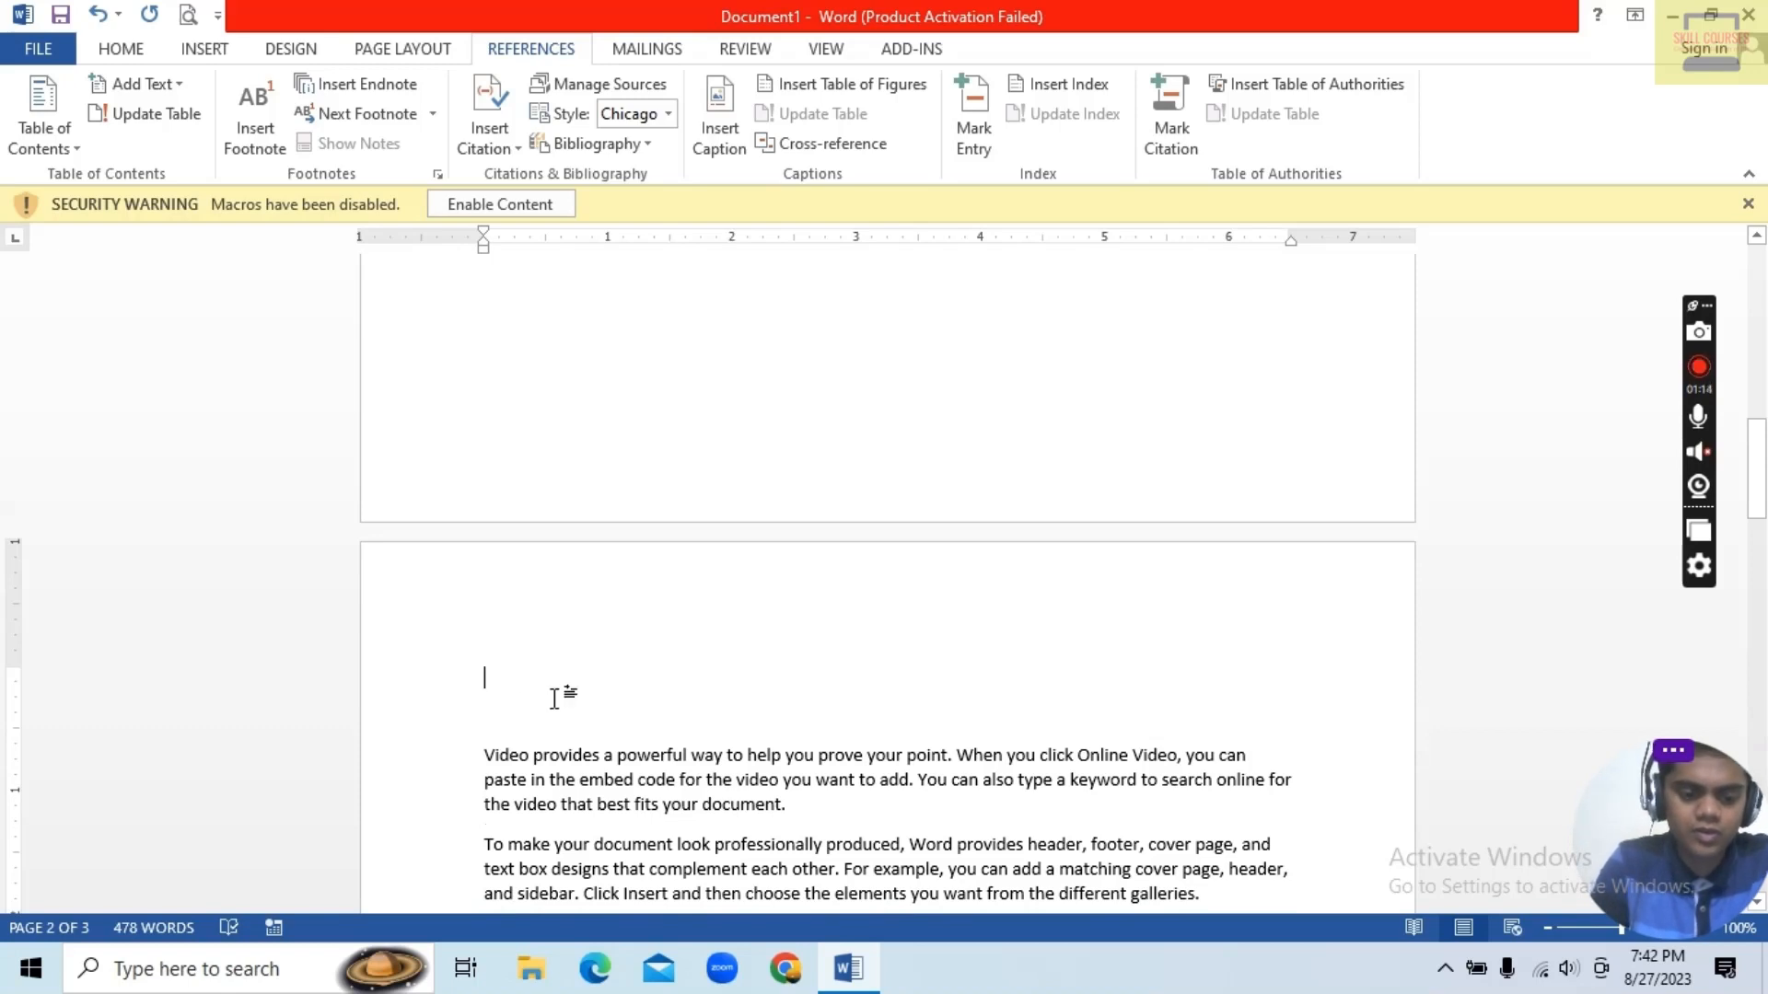
pyautogui.write('CHAPTER')
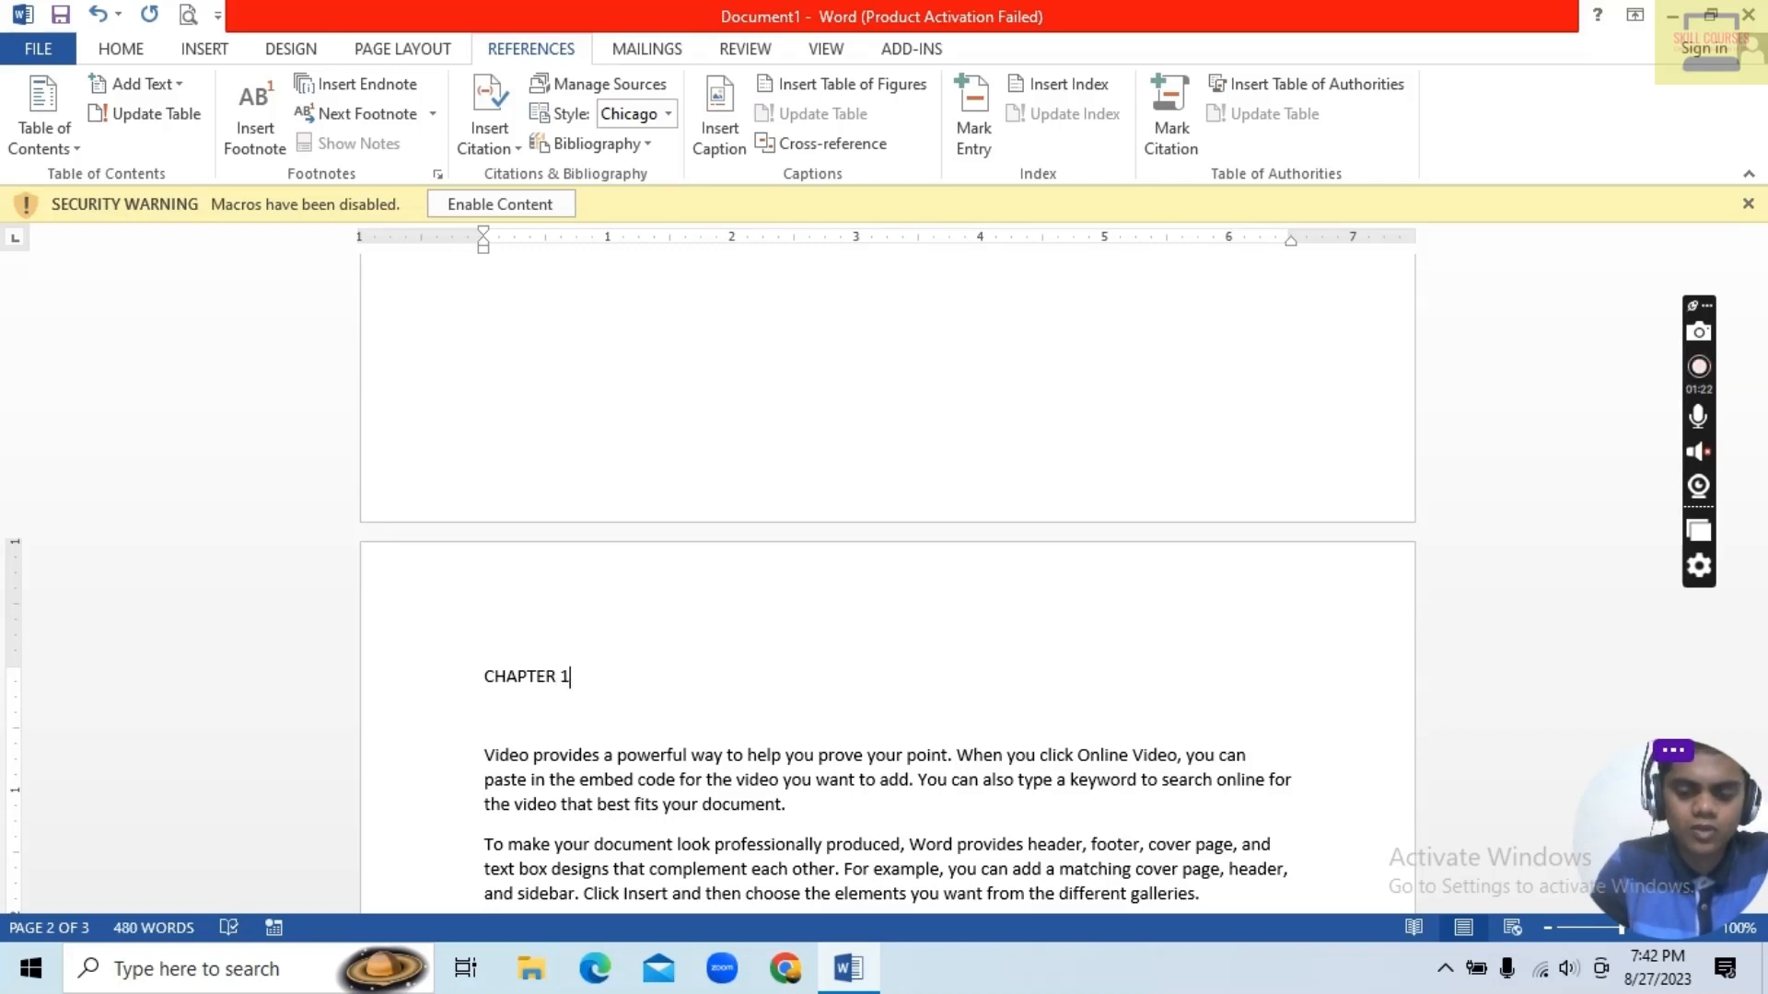
pyautogui.write('1: STORY')
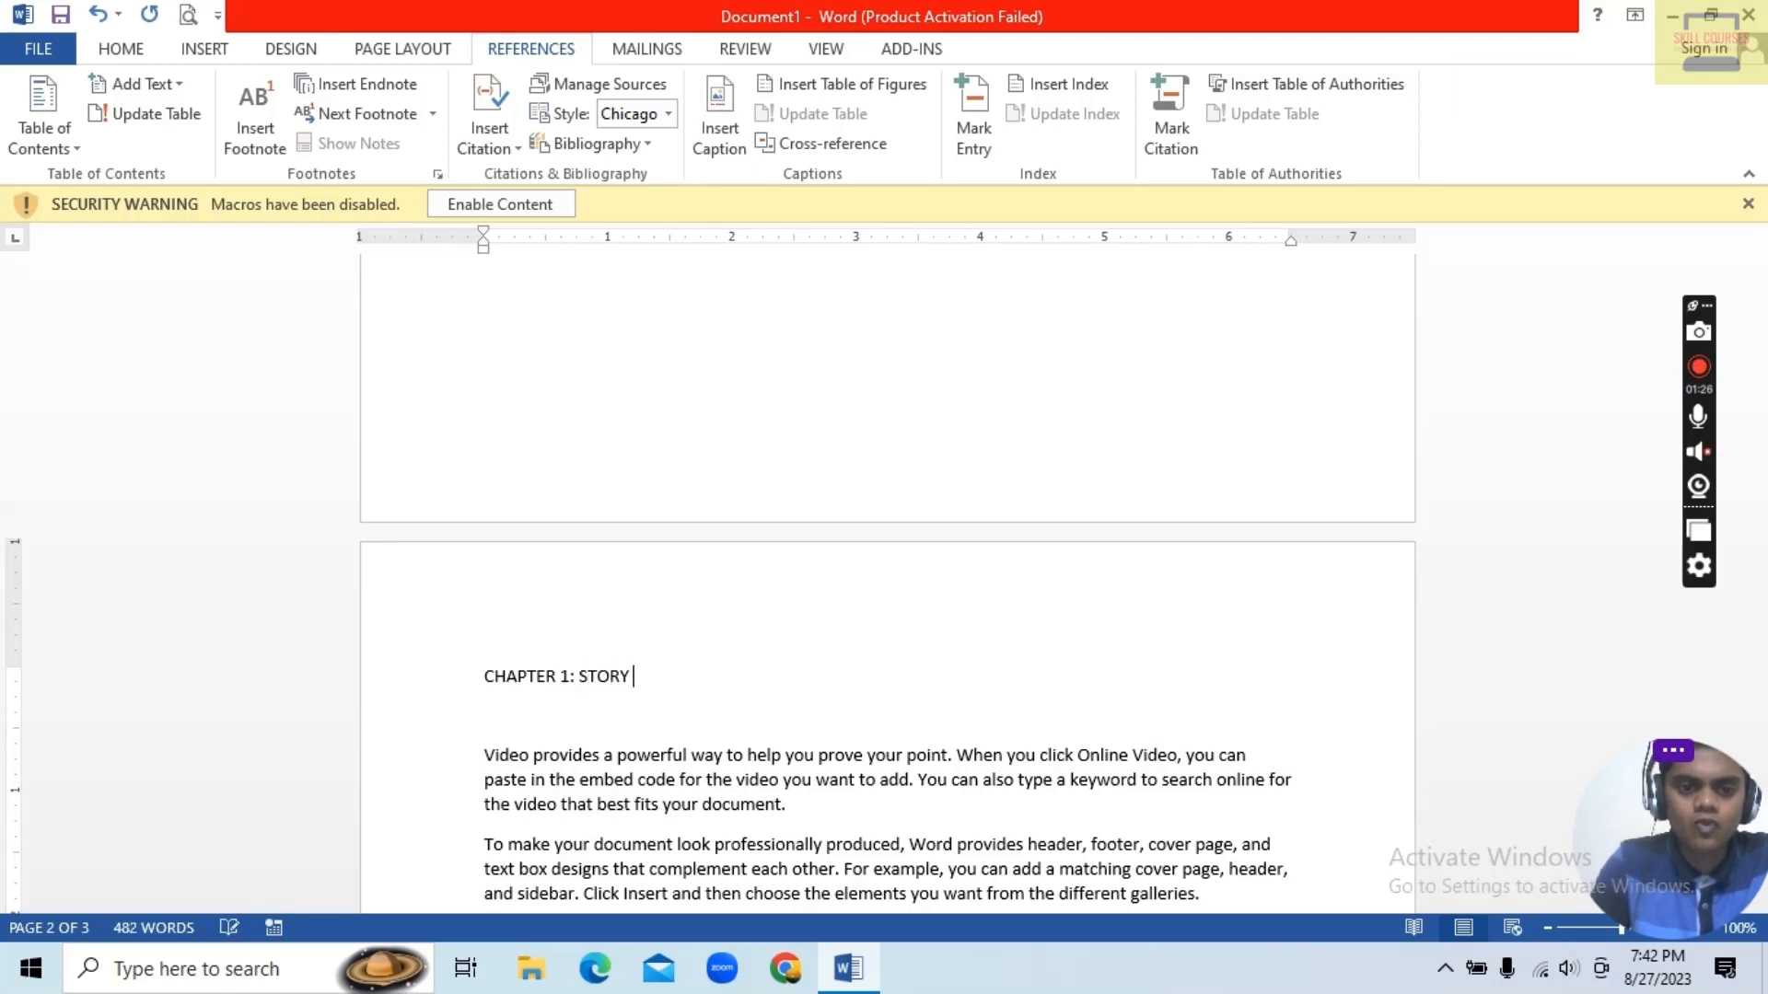
pyautogui.write(' OF KING')
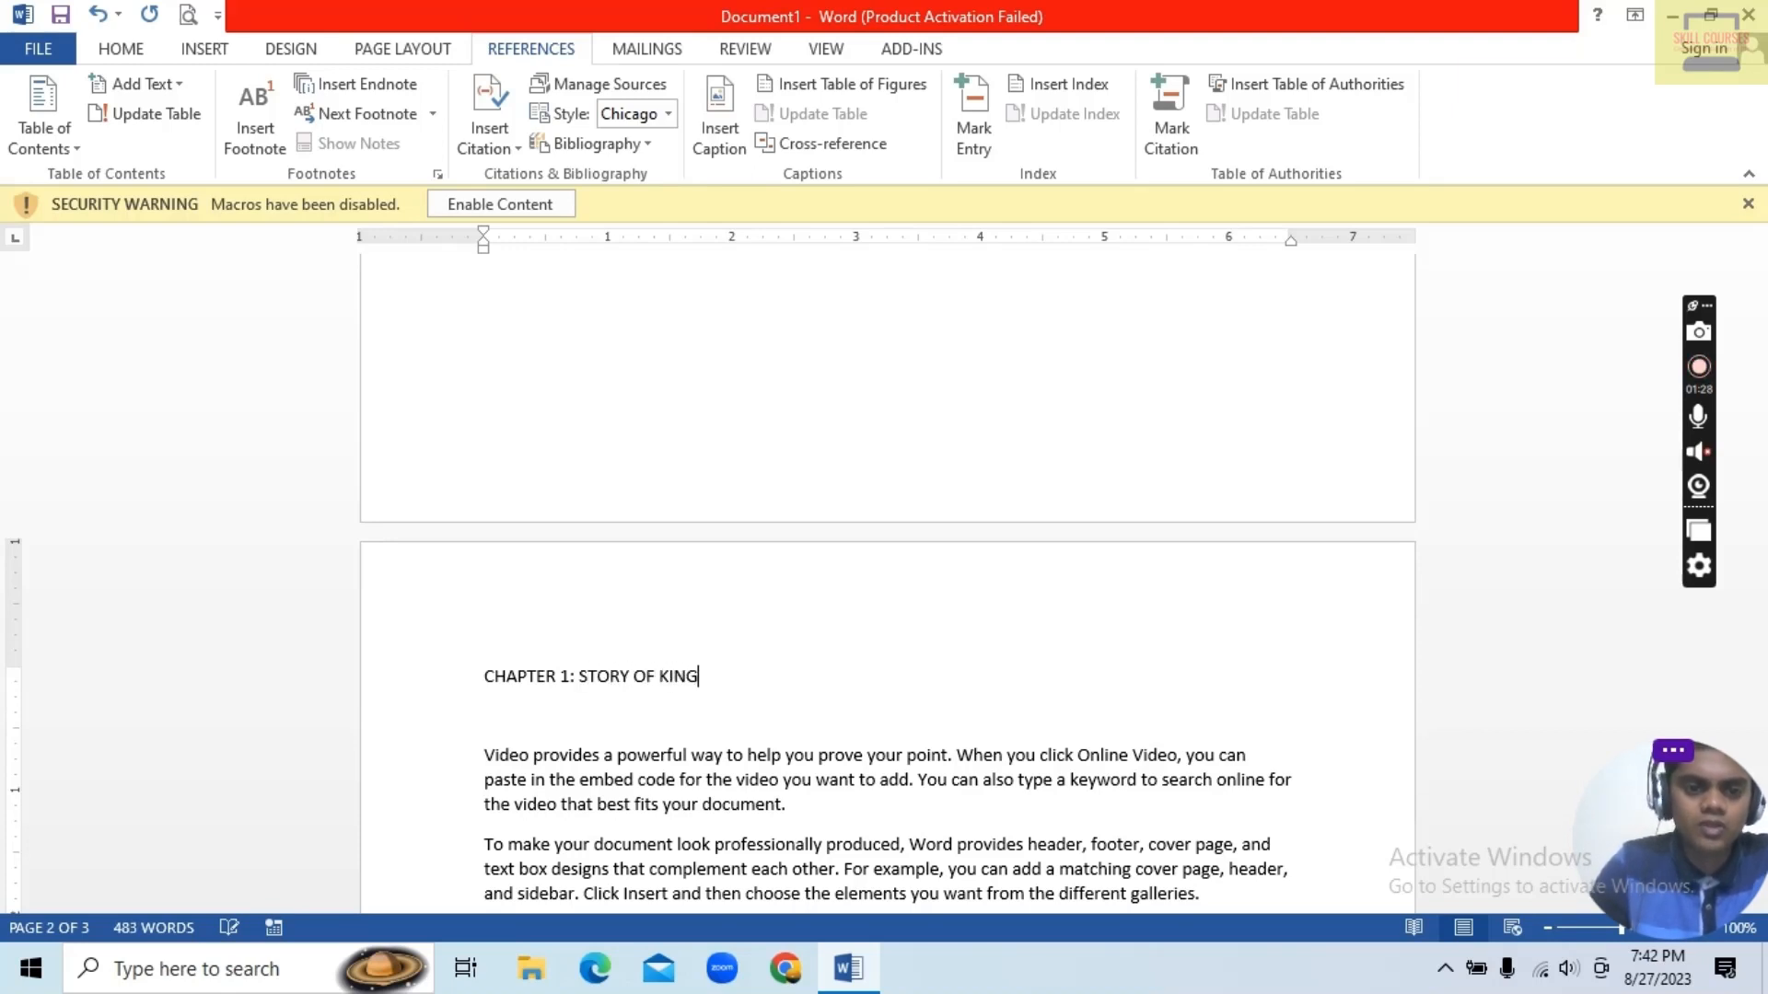
# Step: Insert a line above the sample text on page 3 and enter the heading "CHAPTER 2: STORY OF PRINCE" there
pyautogui.scroll(-10, 543, 704)
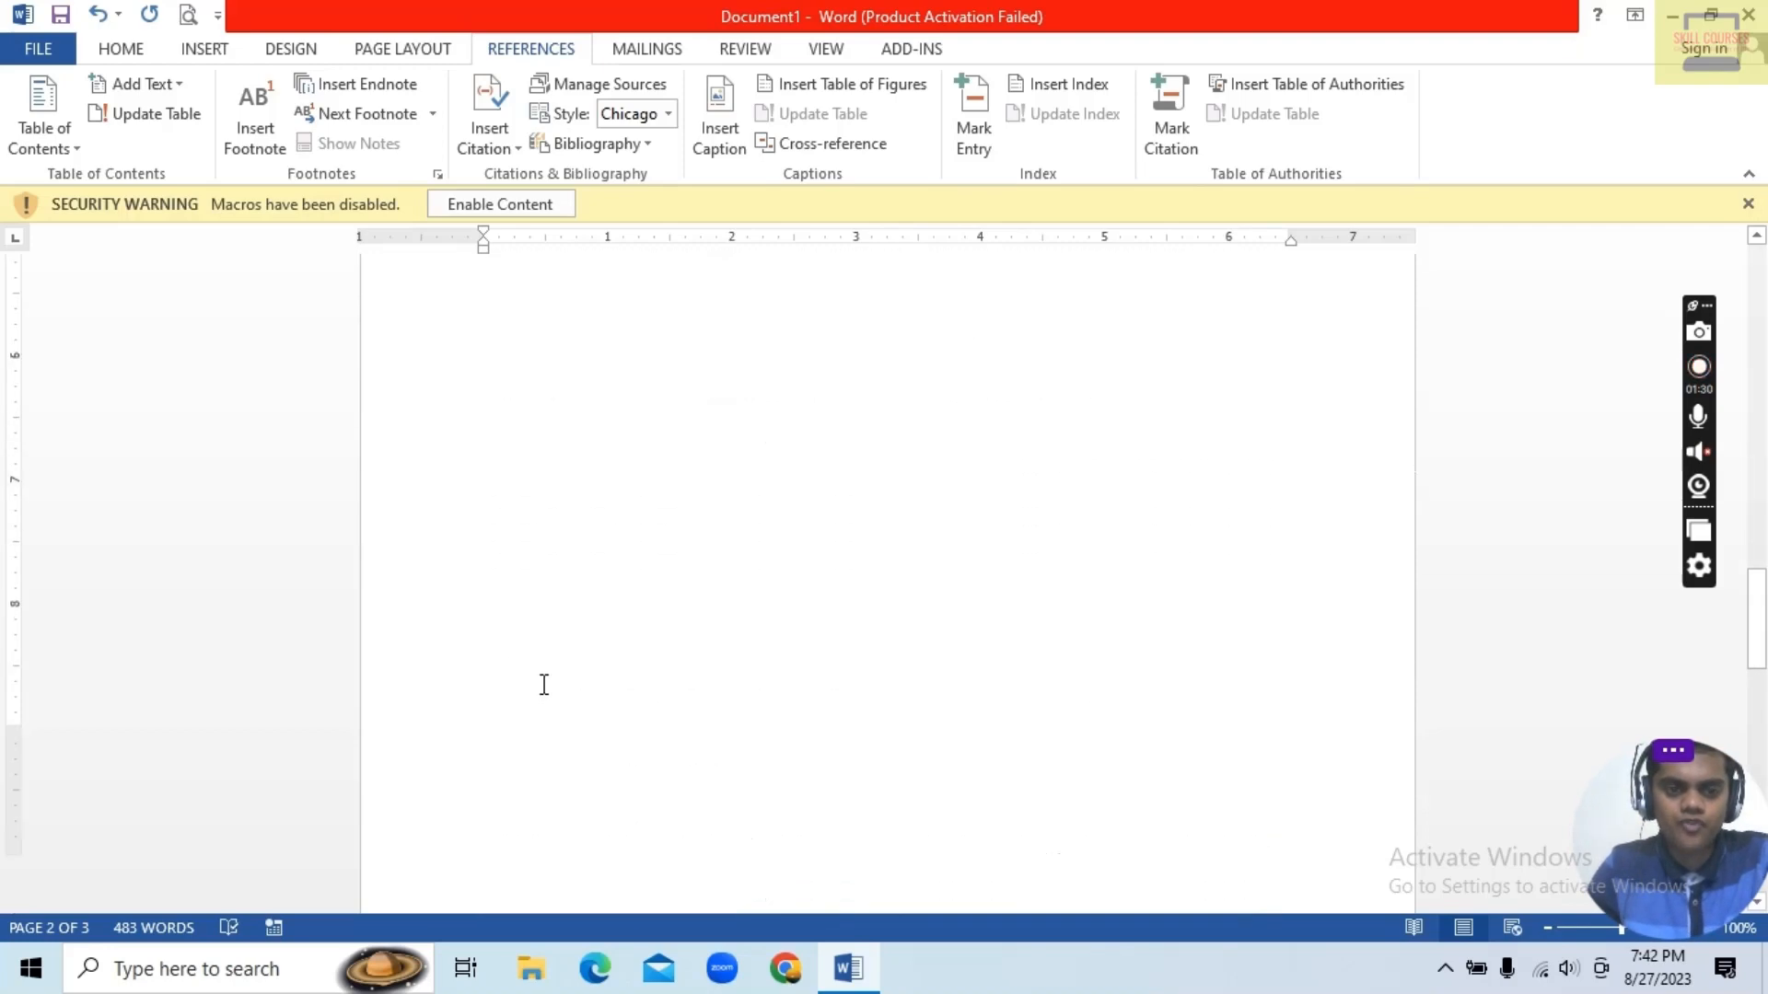
pyautogui.scroll(-3, 566, 799)
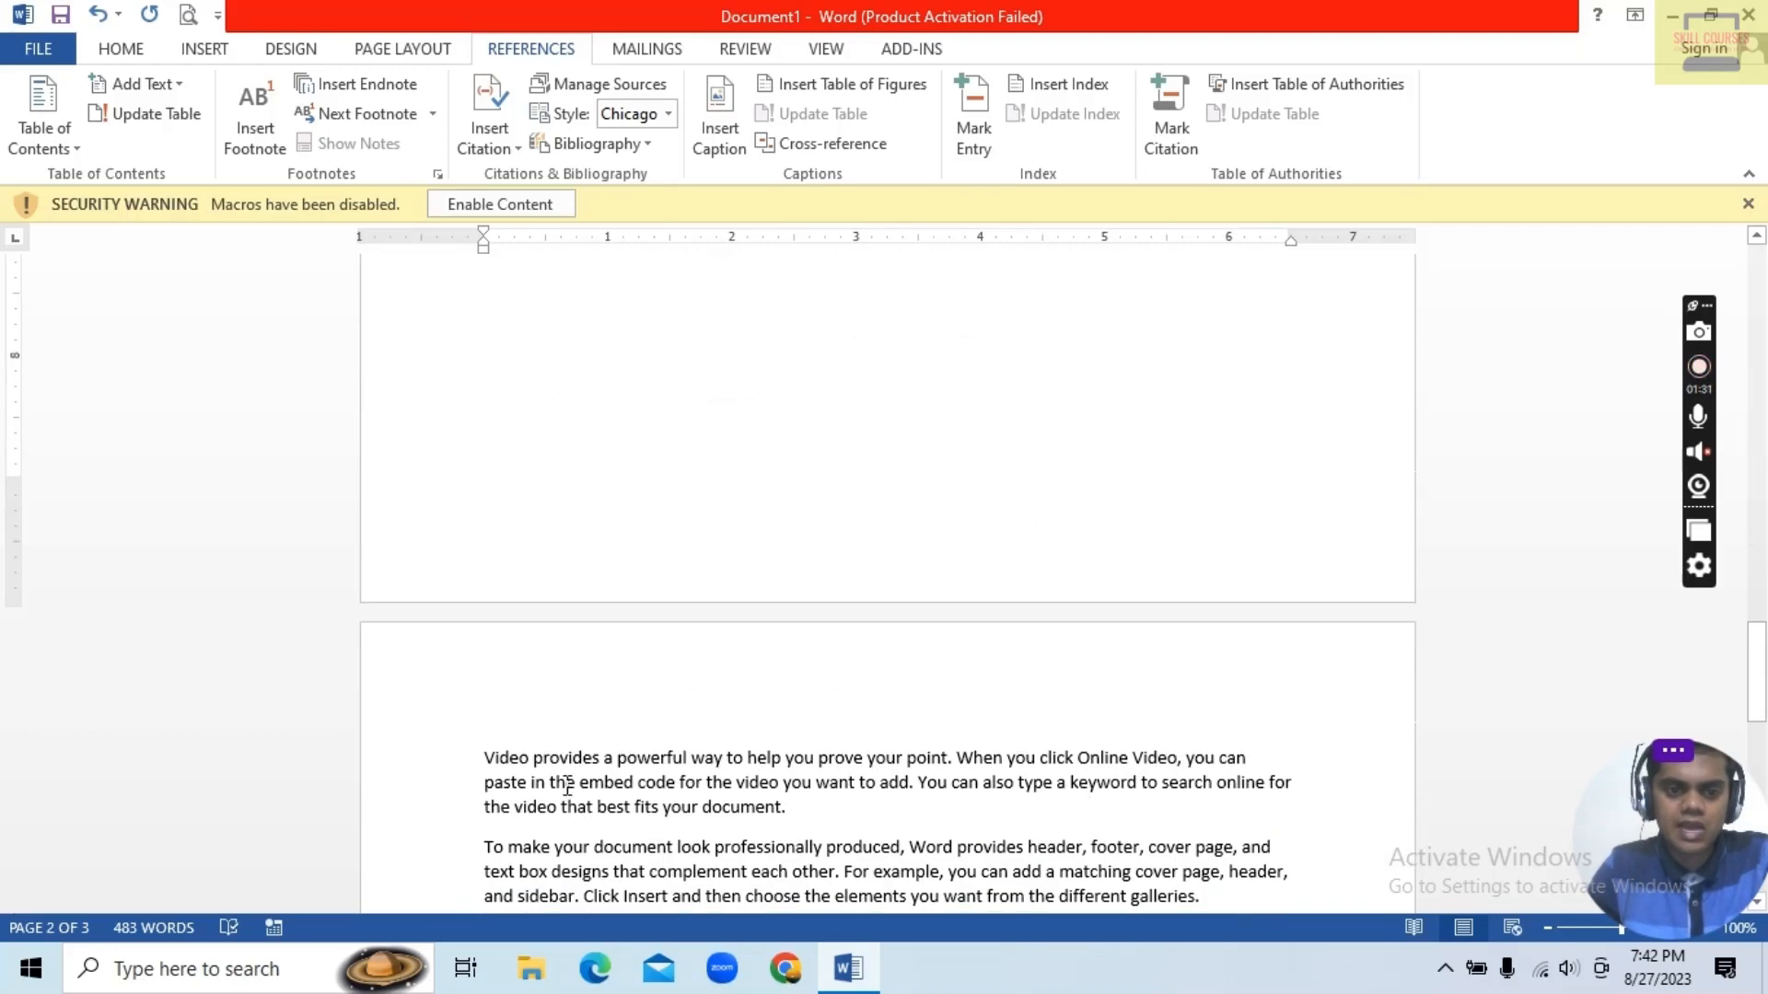
pyautogui.click(481, 757)
pyautogui.press('Return')
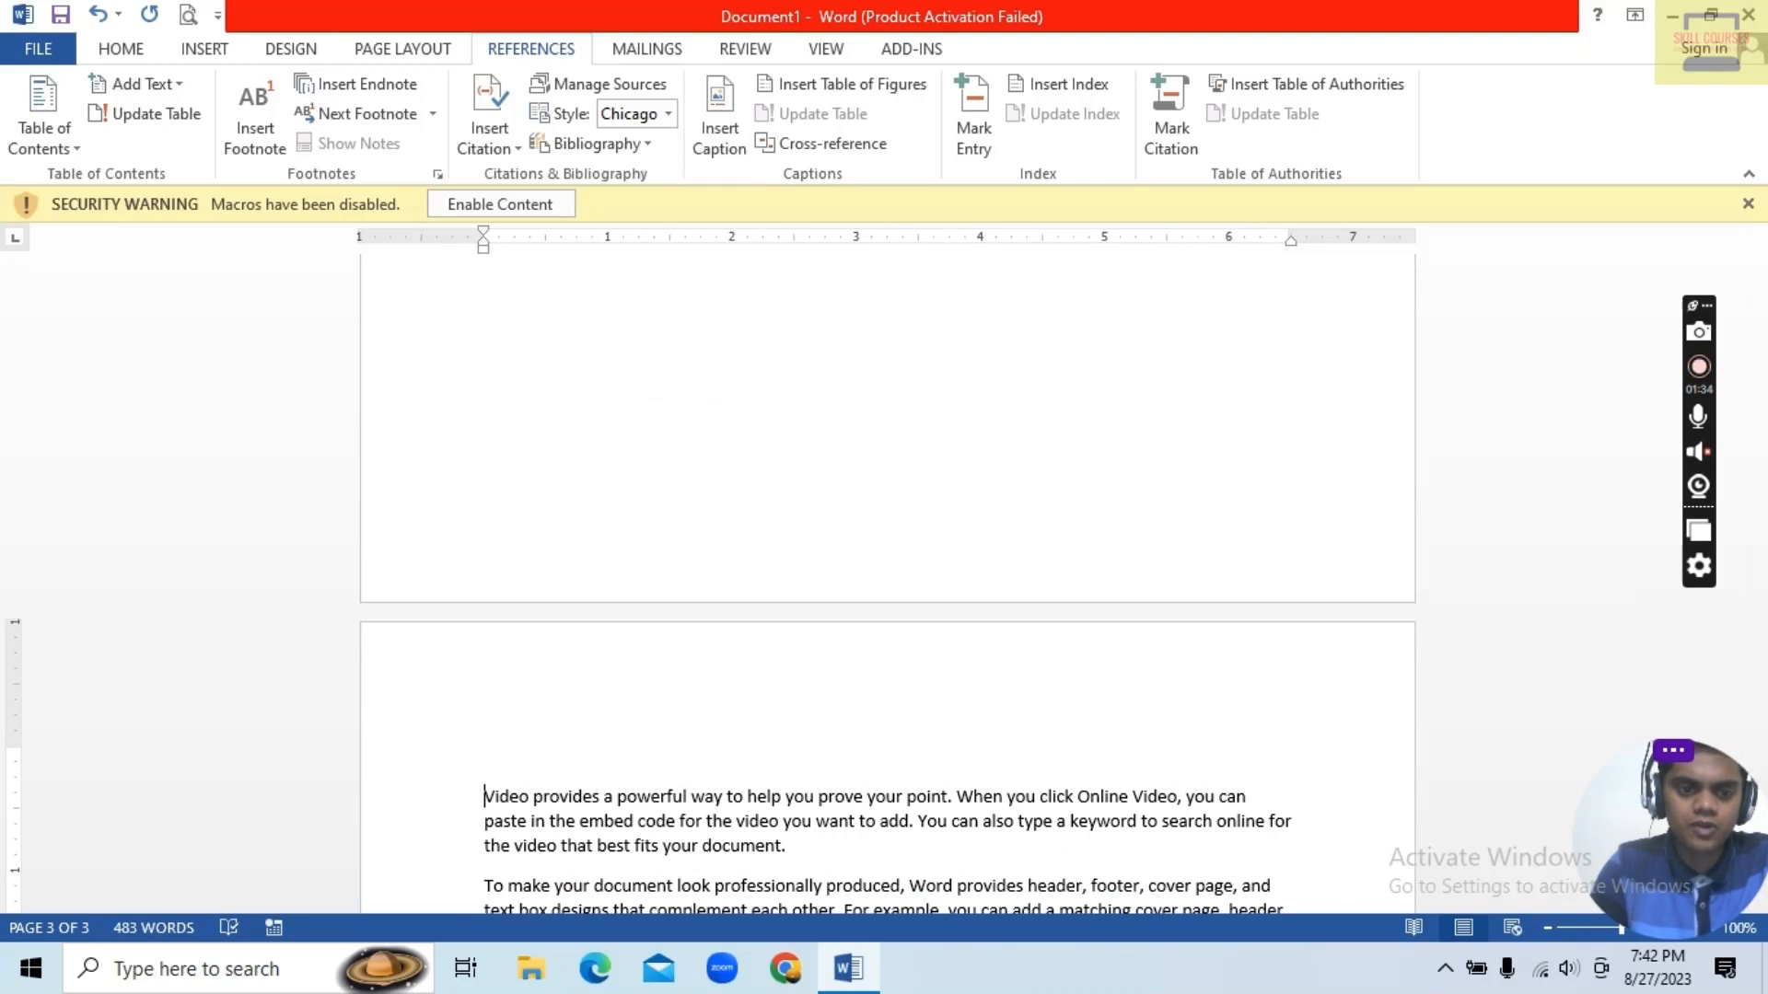
pyautogui.write('C')
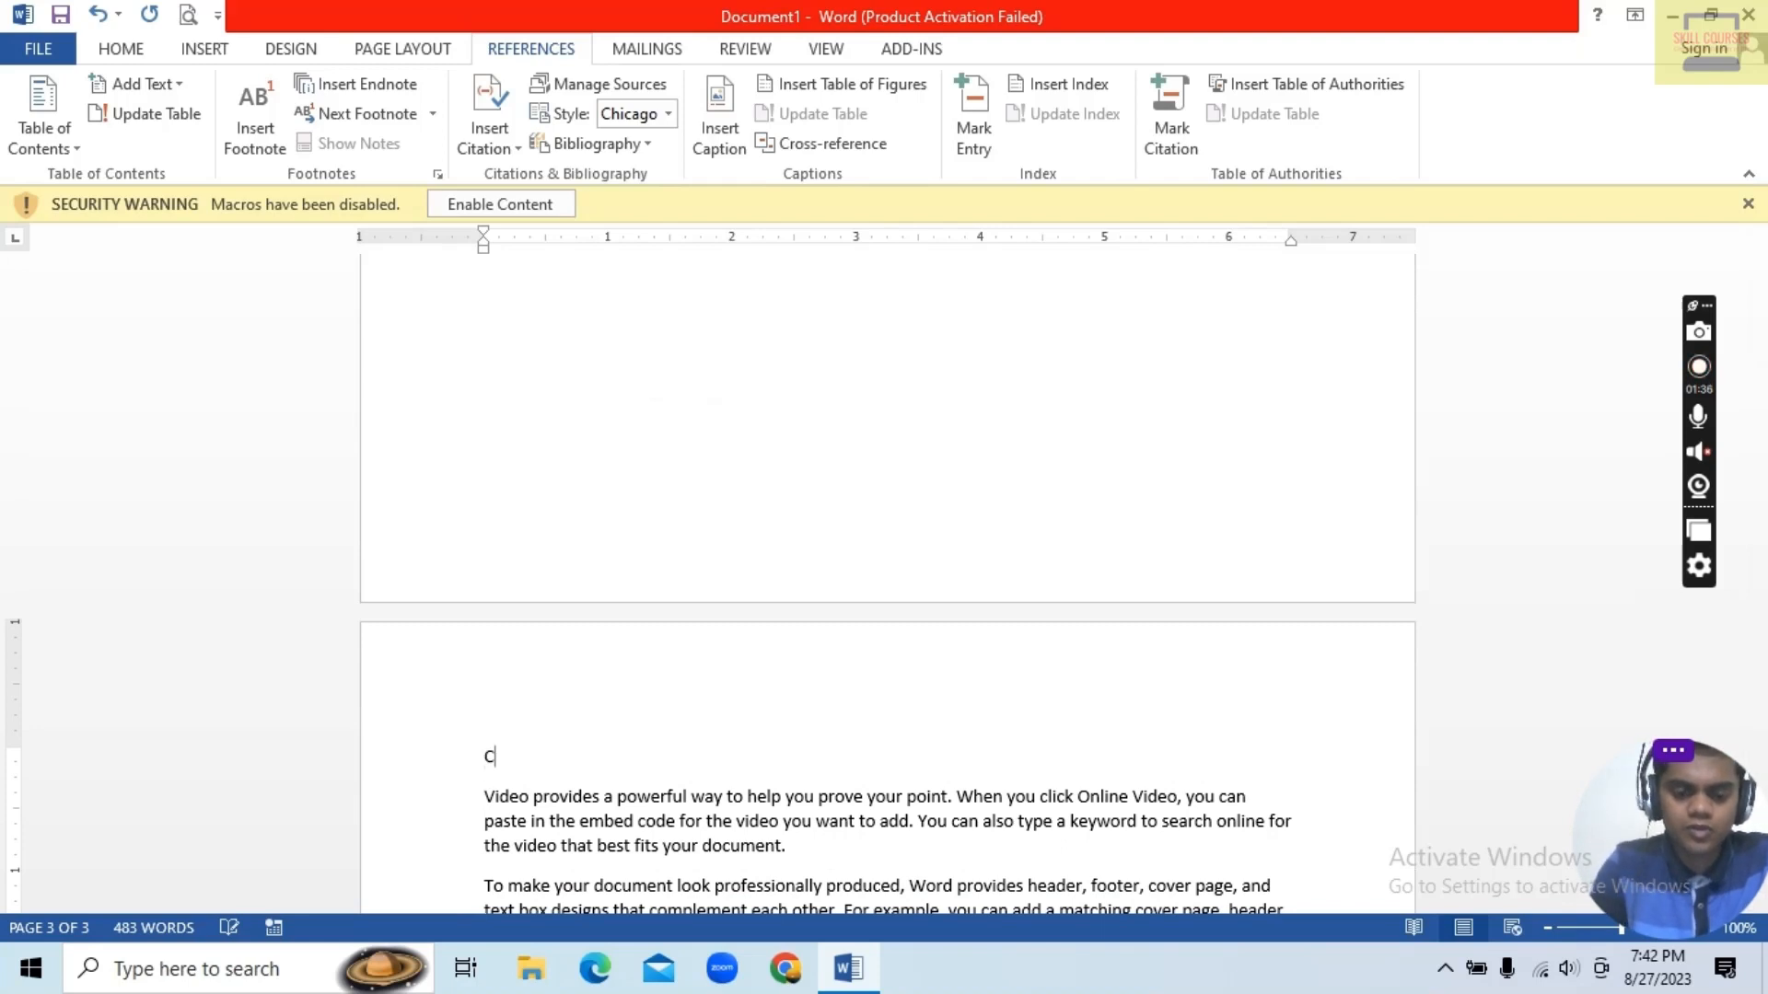
pyautogui.write('HAPTER 2')
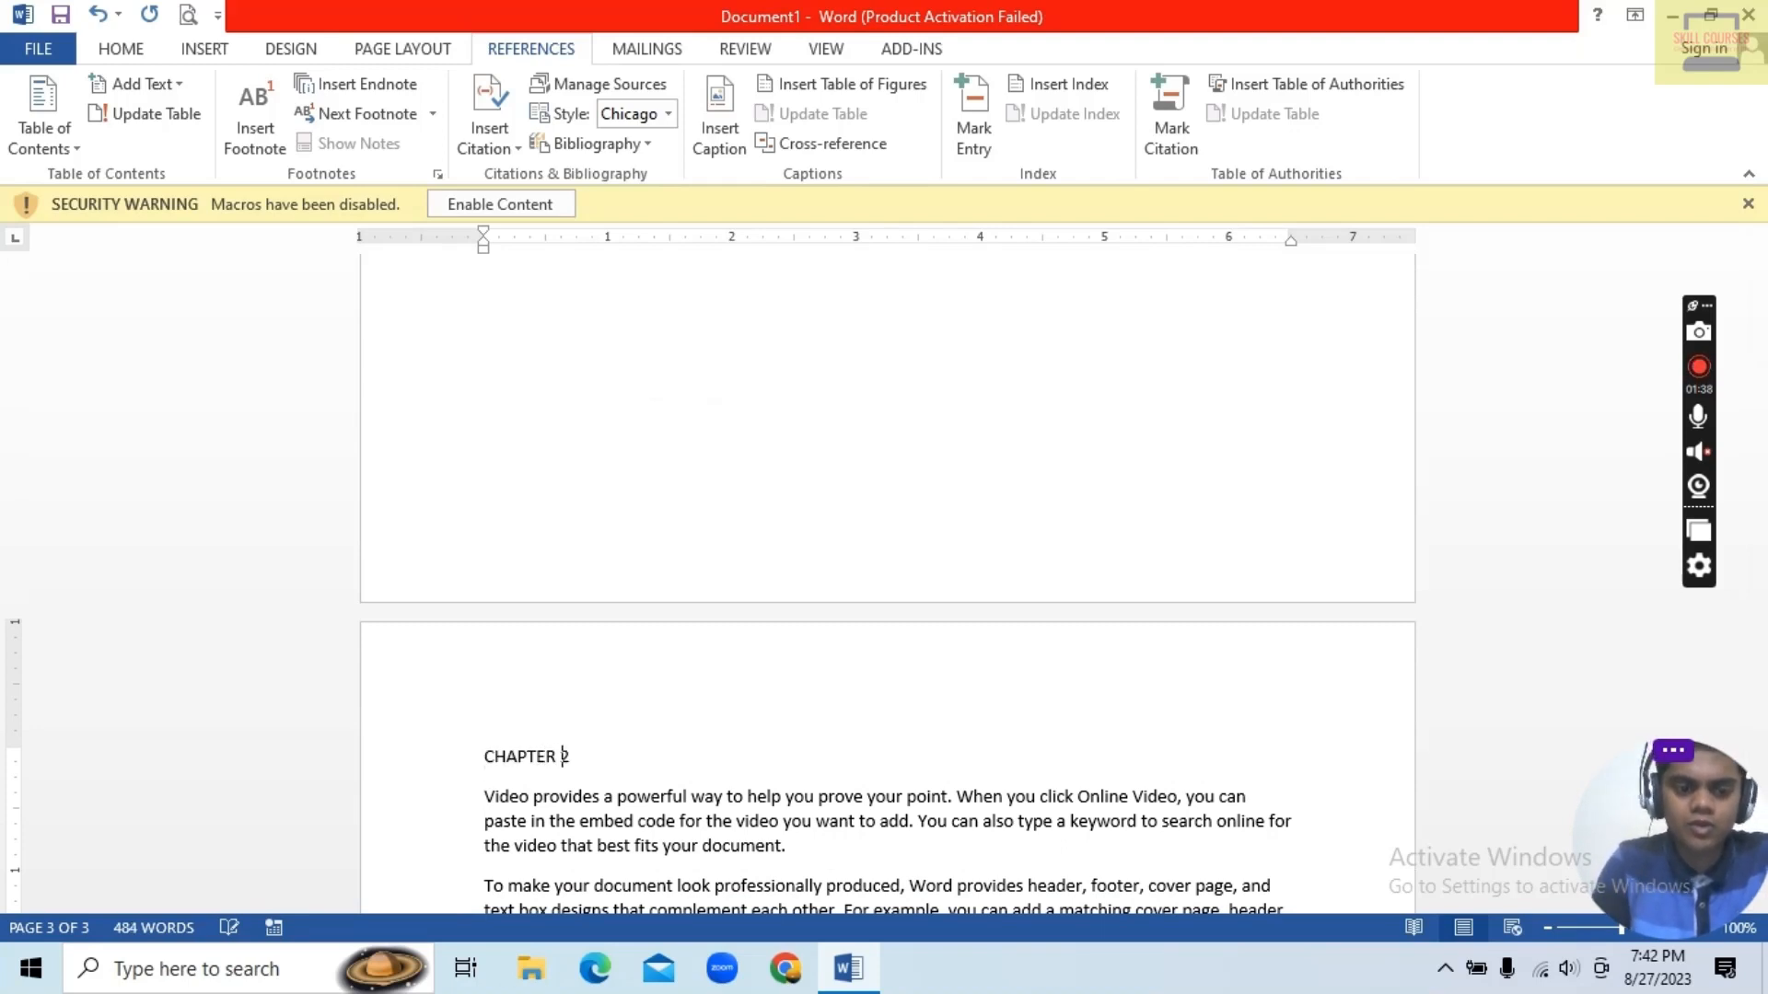
pyautogui.write(': ST')
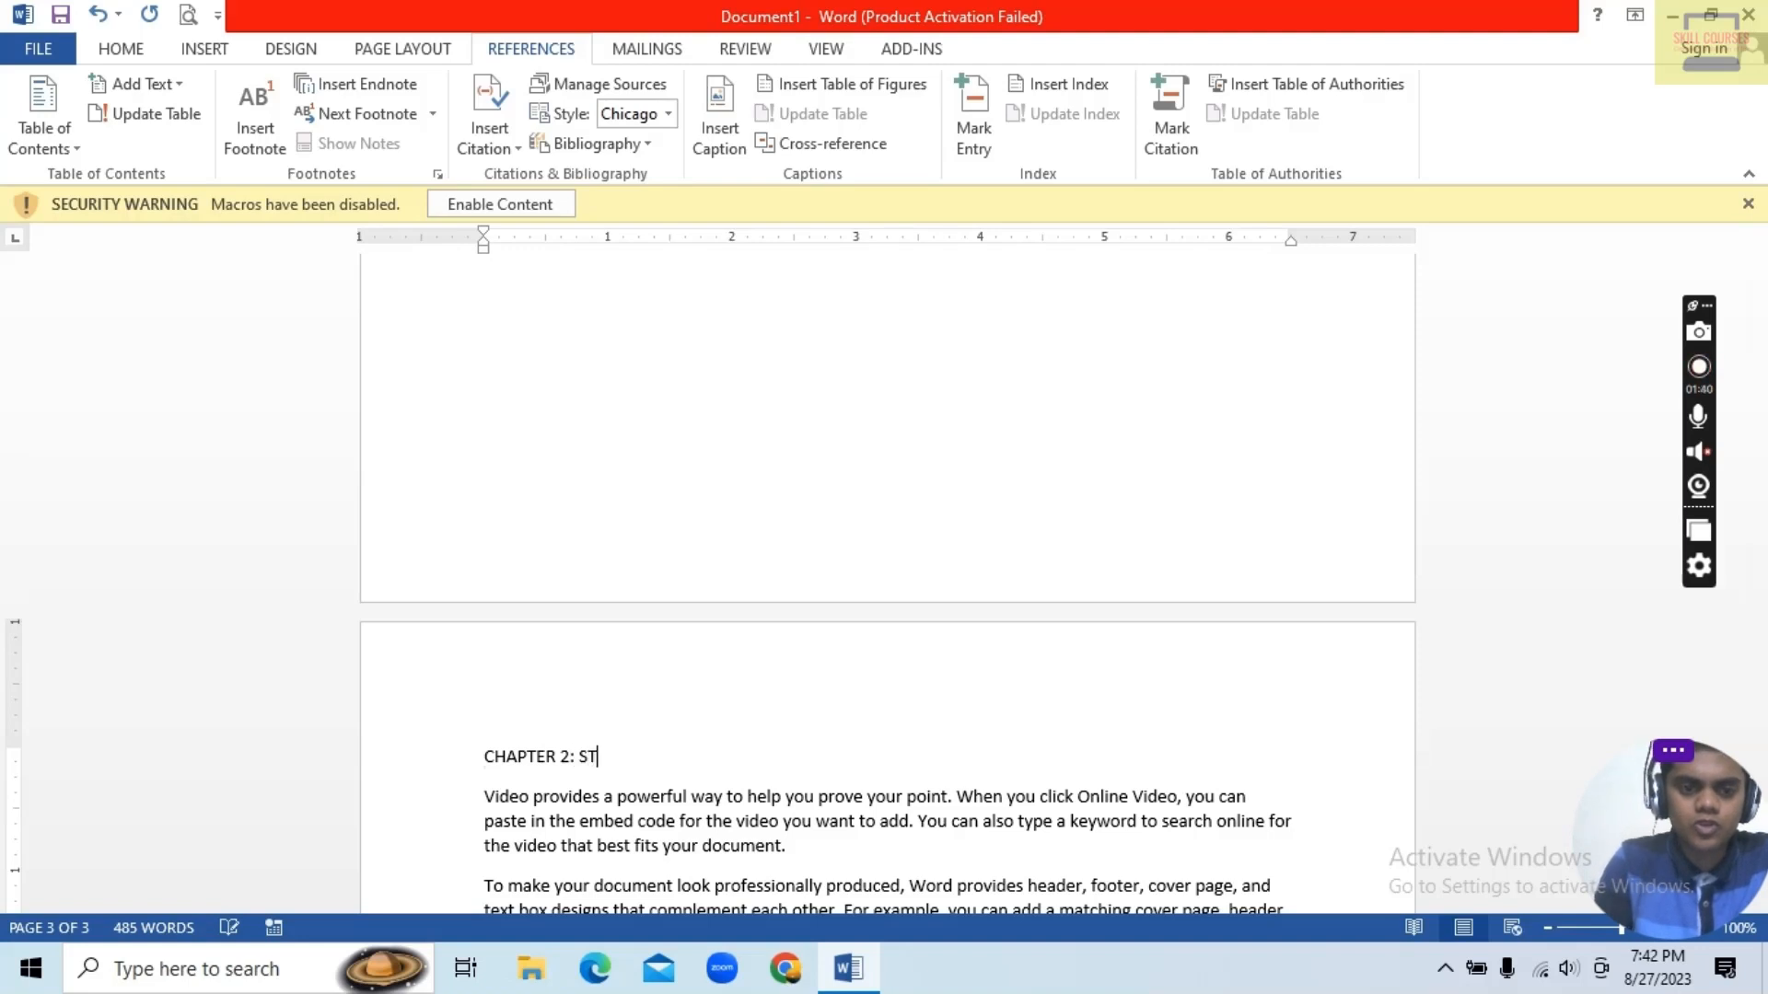
pyautogui.write('ORY OF ')
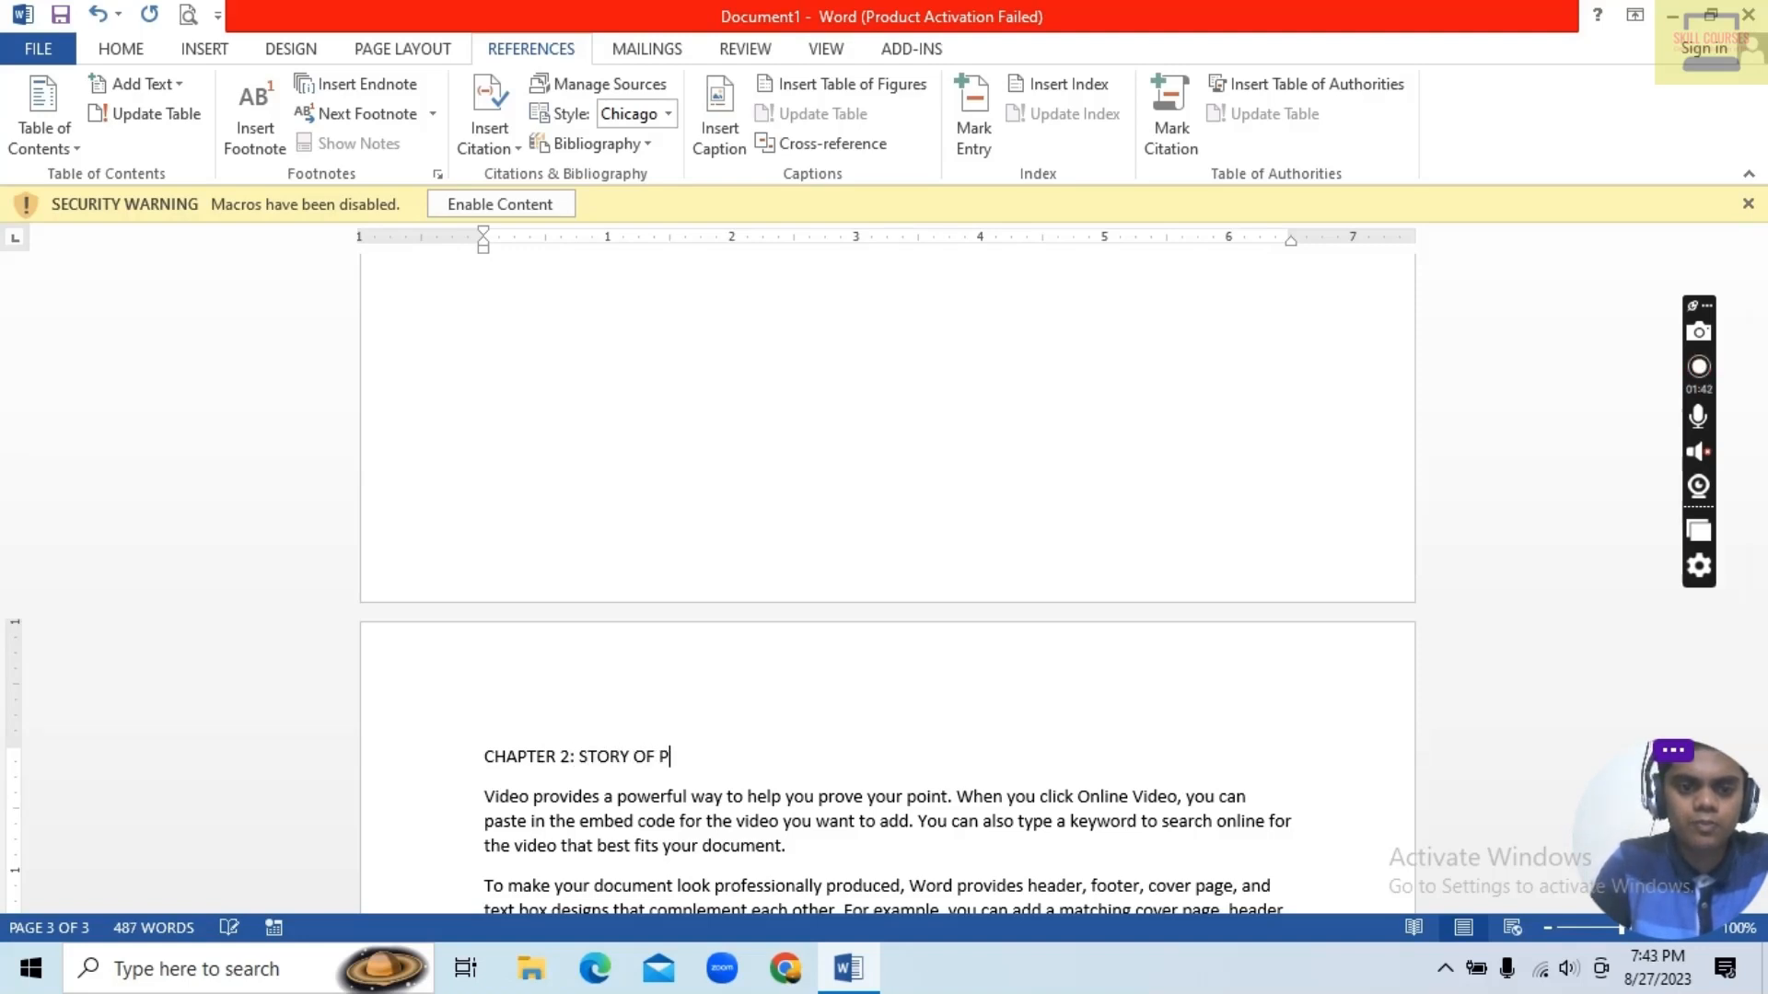
pyautogui.write('PRINCE')
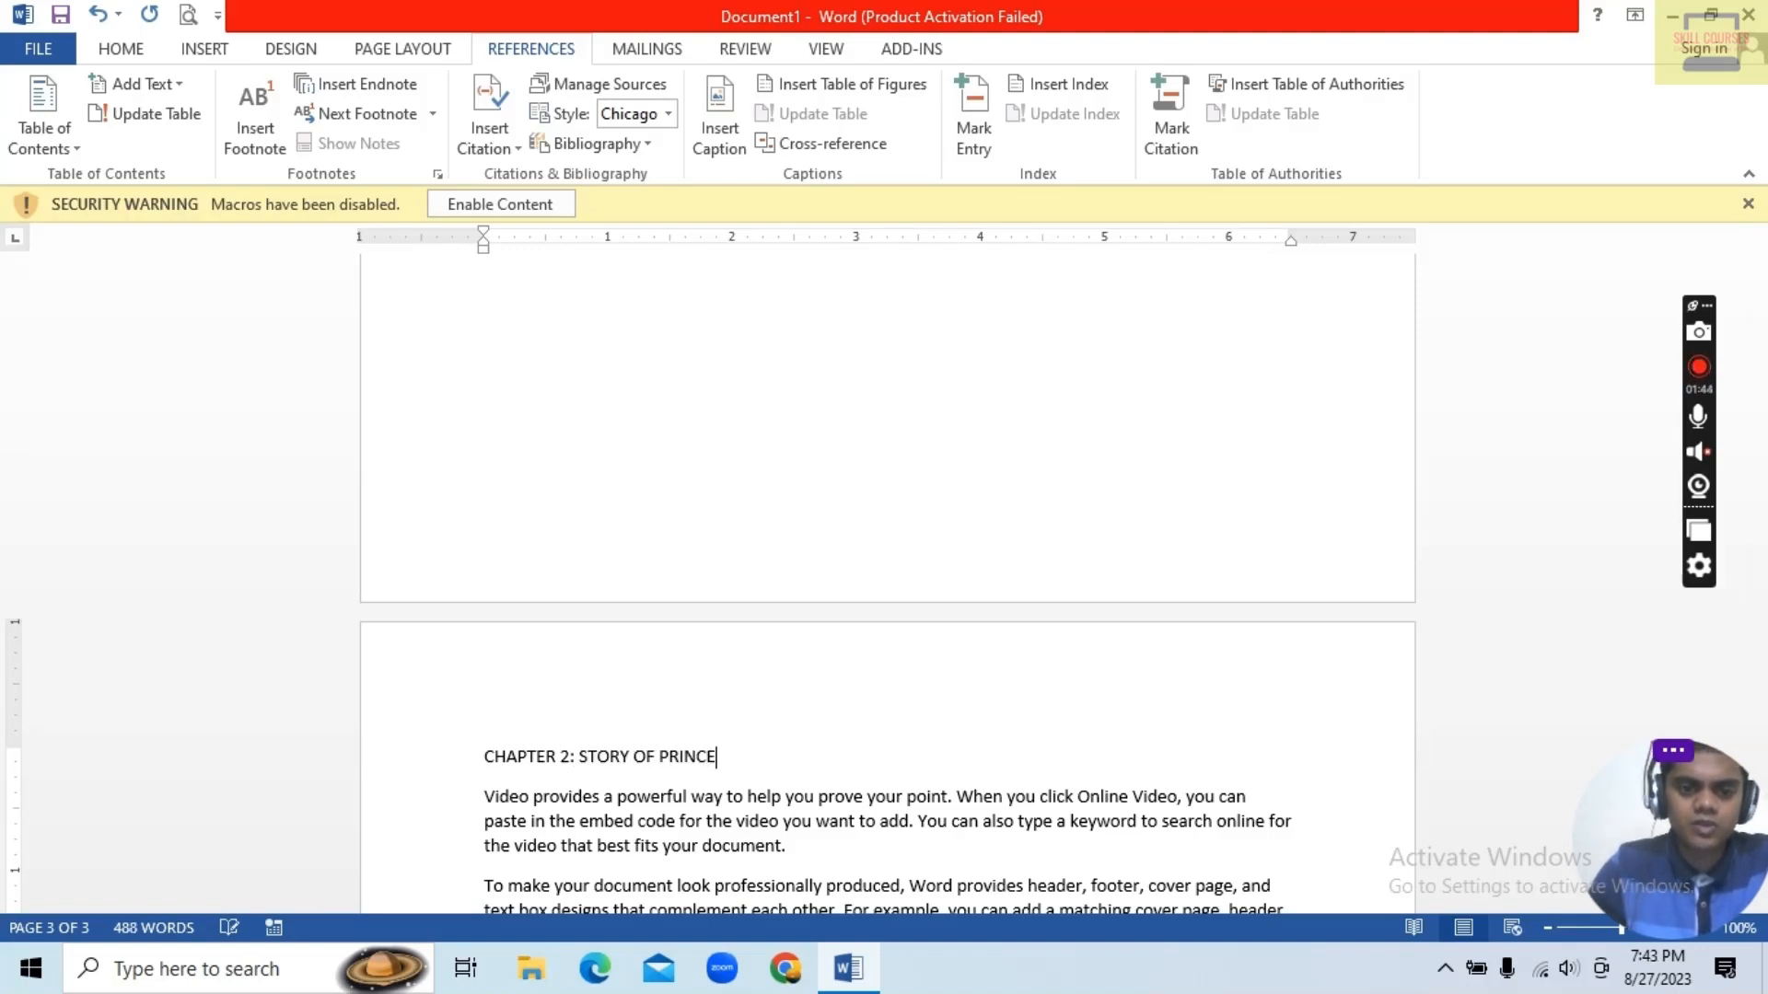
pyautogui.scroll(15, 703, 730)
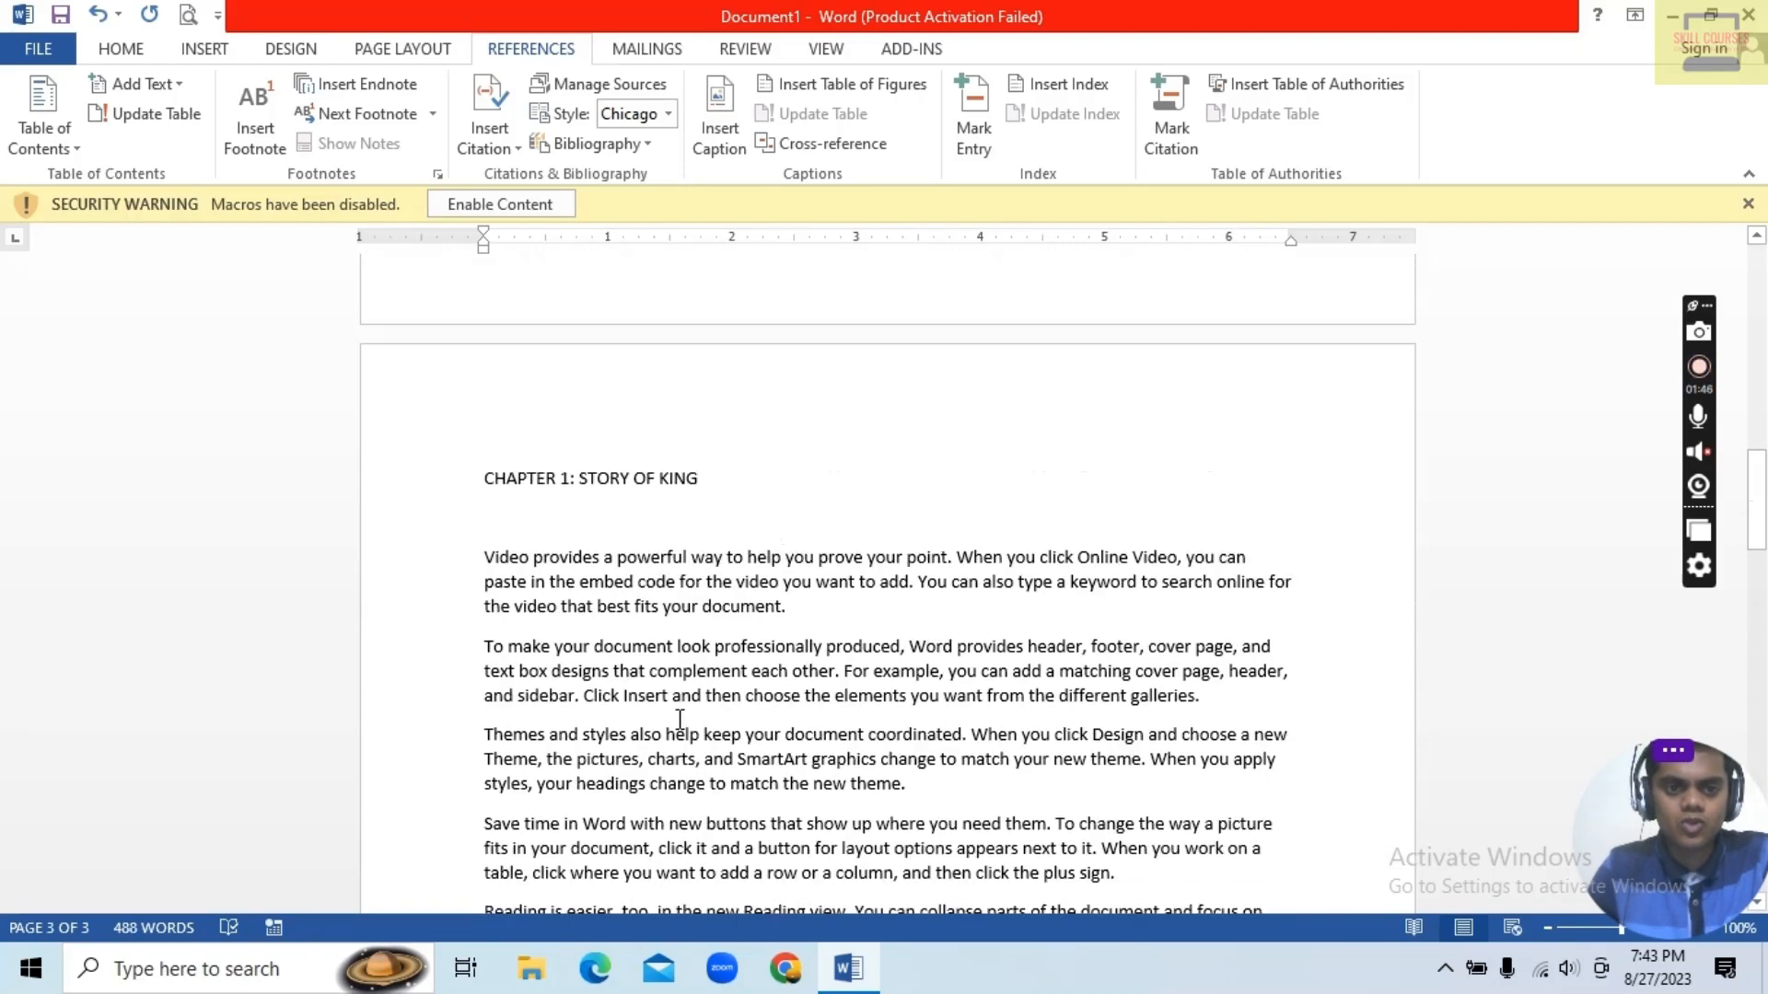
# Step: Mark the heading "CHAPTER 1: STORY OF KING" as Level 1 text for the table of contents
pyautogui.moveTo(480, 488); pyautogui.dragTo(751, 499)
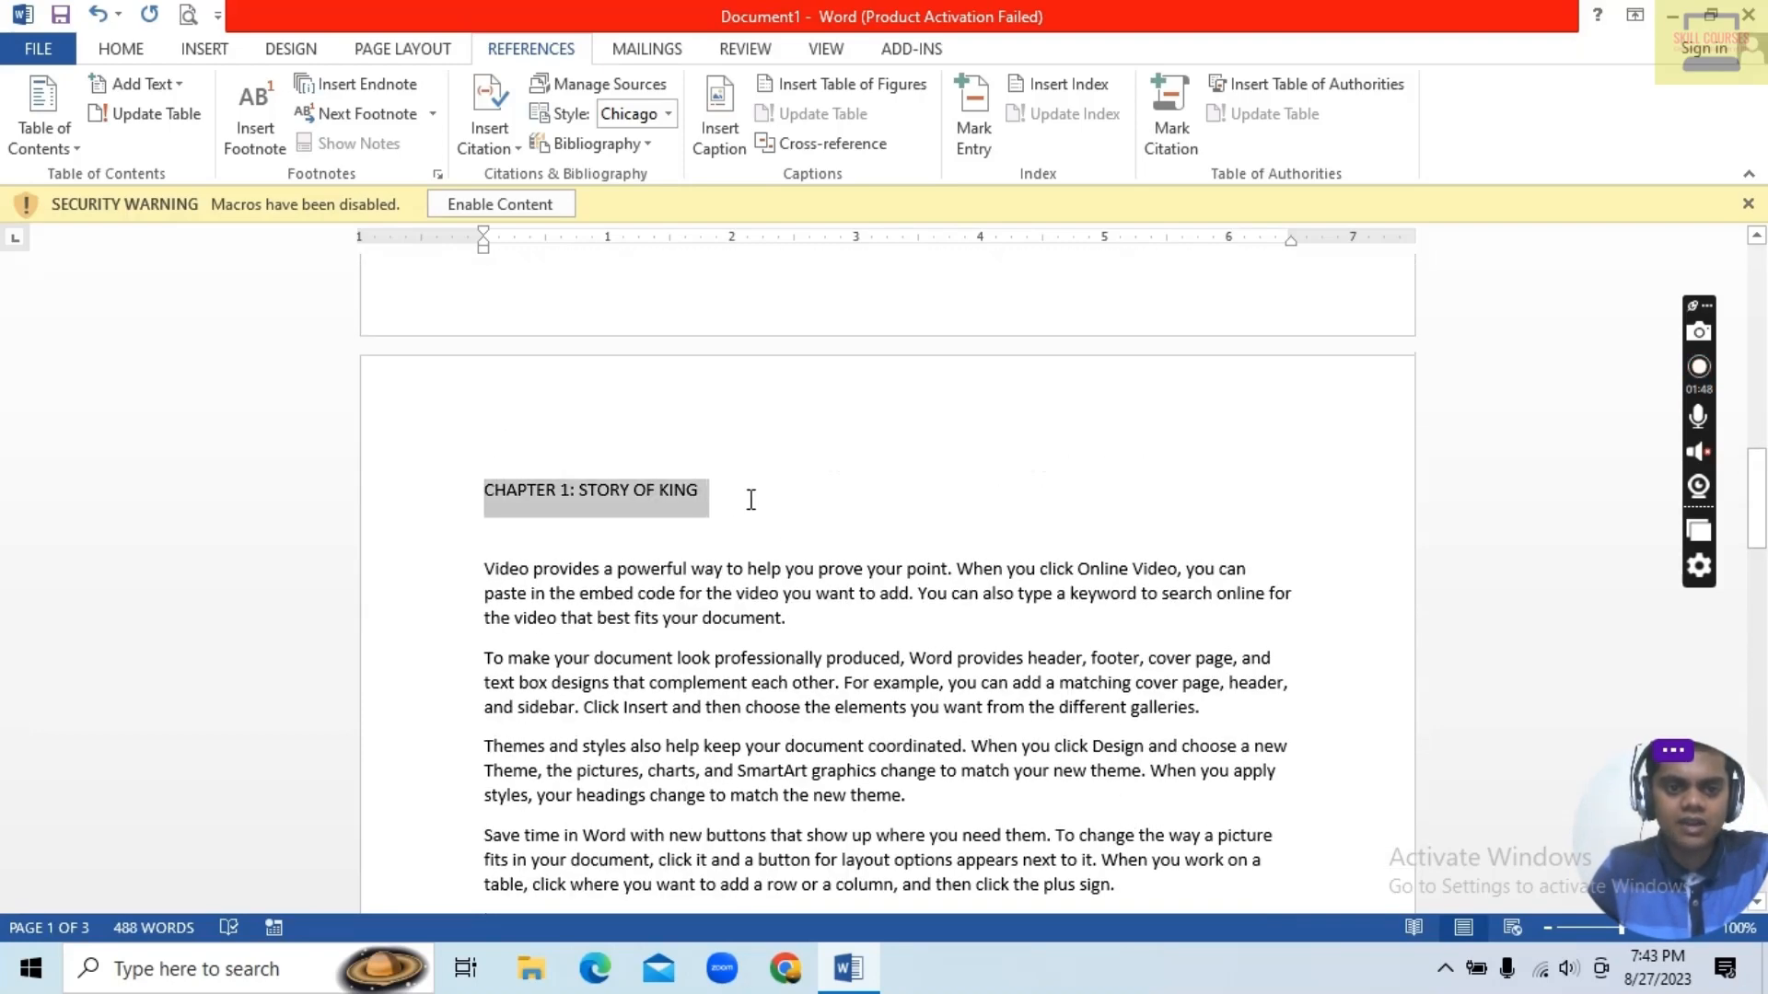
pyautogui.click(169, 90)
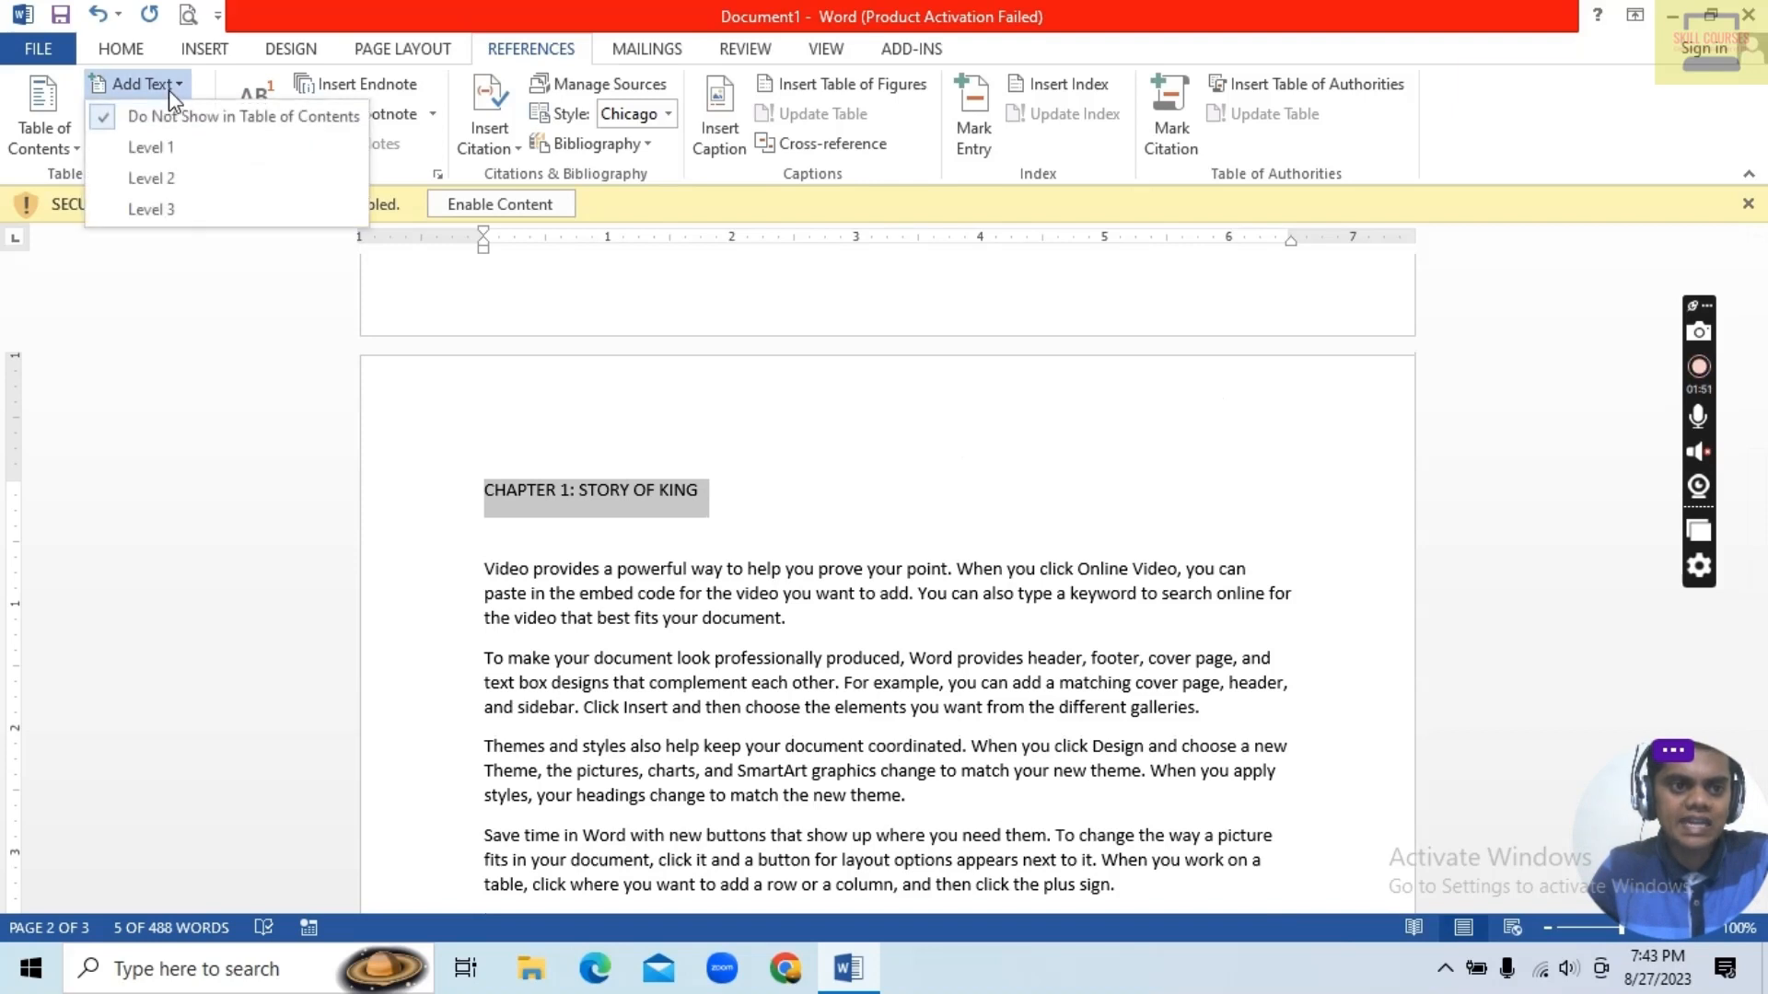
pyautogui.click(164, 147)
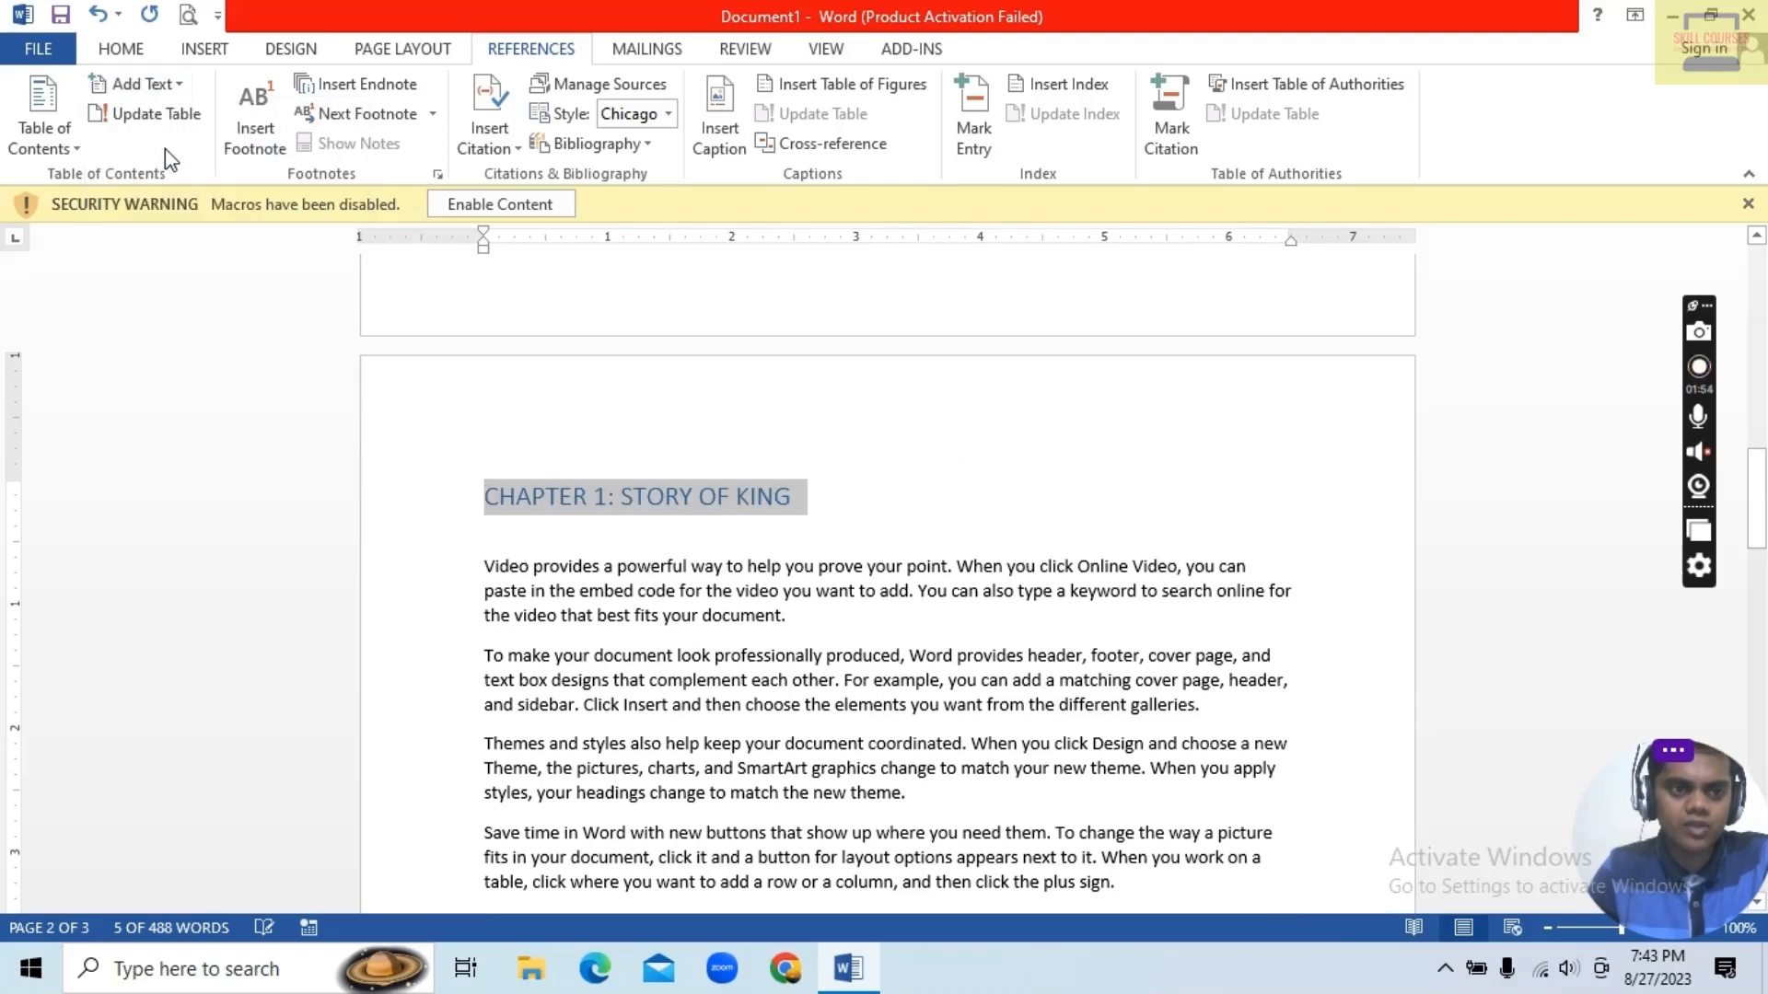
pyautogui.click(155, 84)
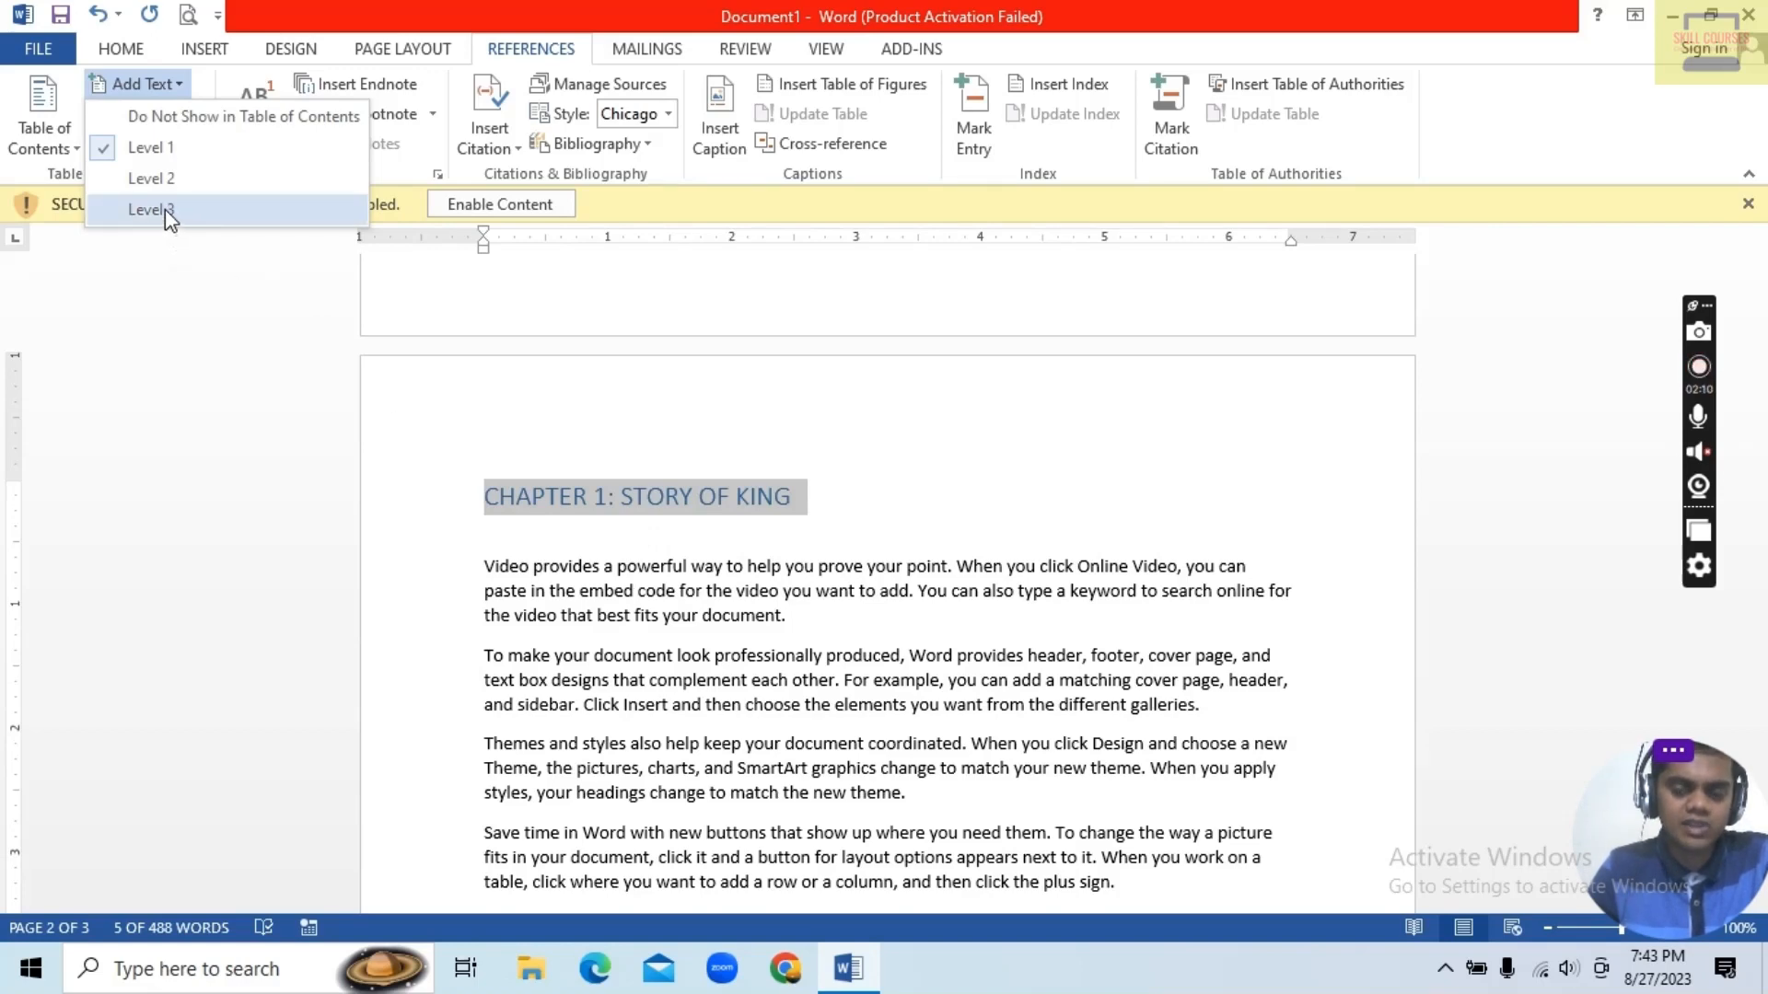
# Step: Mark the heading "CHAPTER 2: STORY OF PRINCE" on page 3 as Level 1 text for the table of contents
pyautogui.scroll(-6, 694, 599)
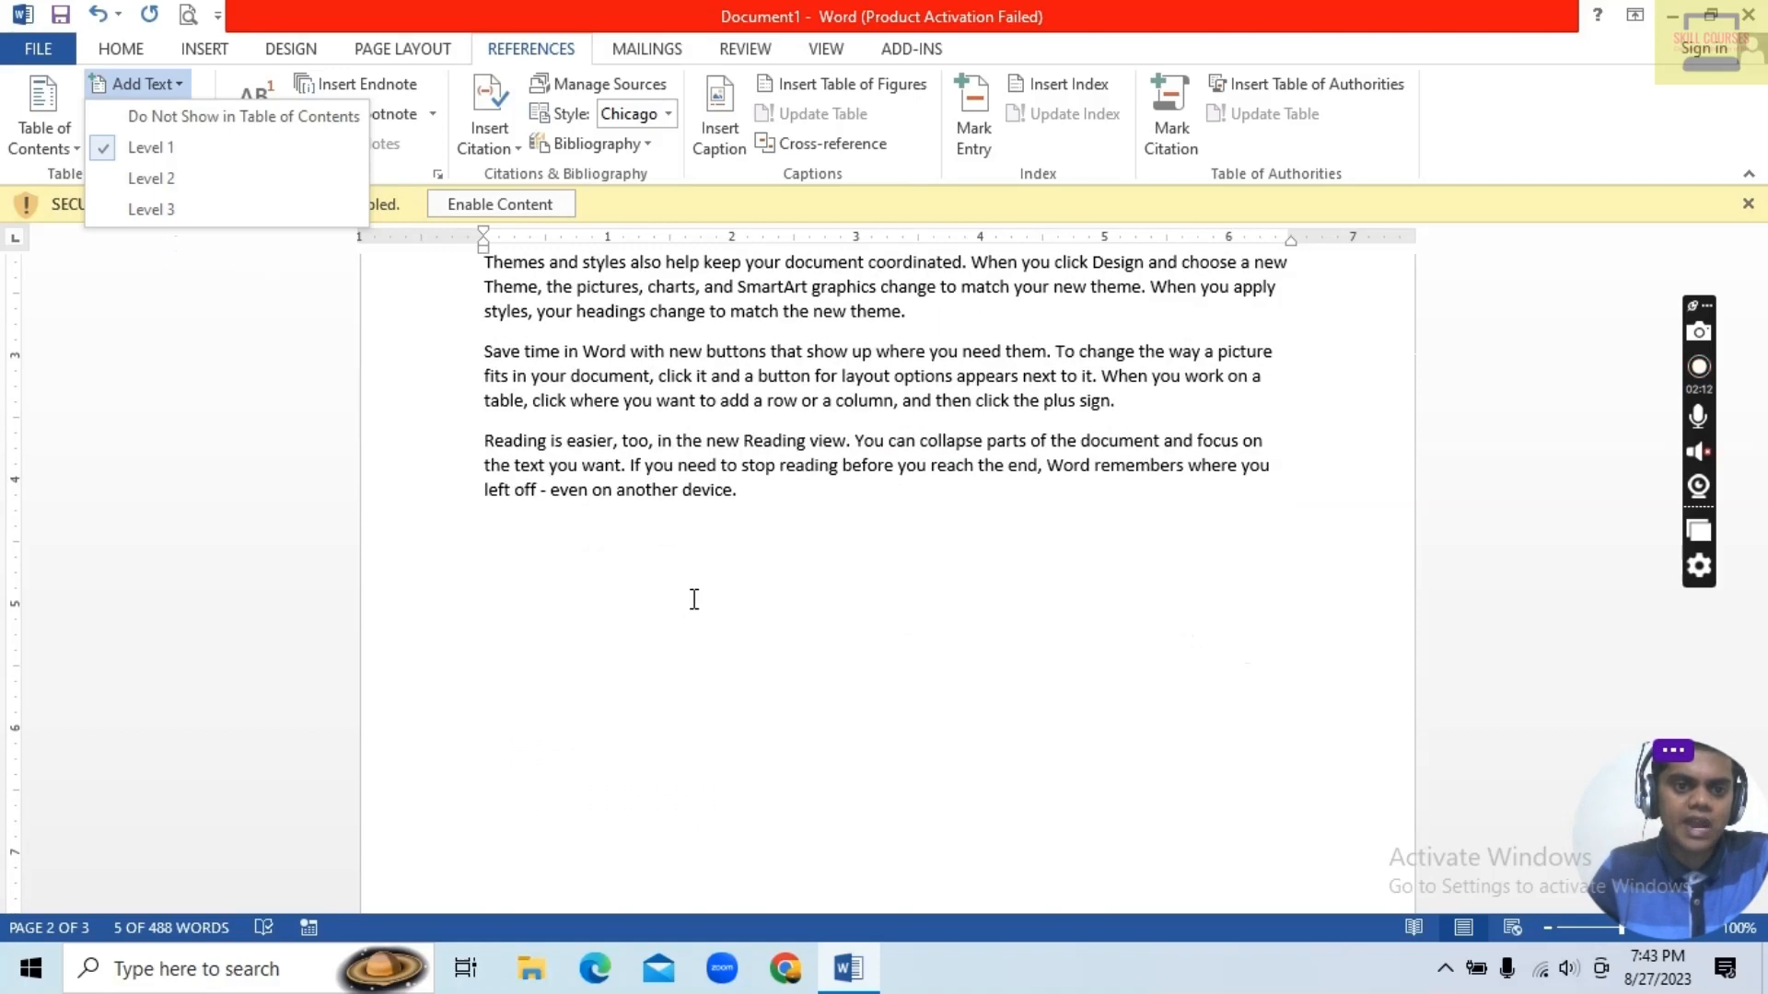
pyautogui.scroll(10, 695, 599)
pyautogui.scroll(-5, 694, 599)
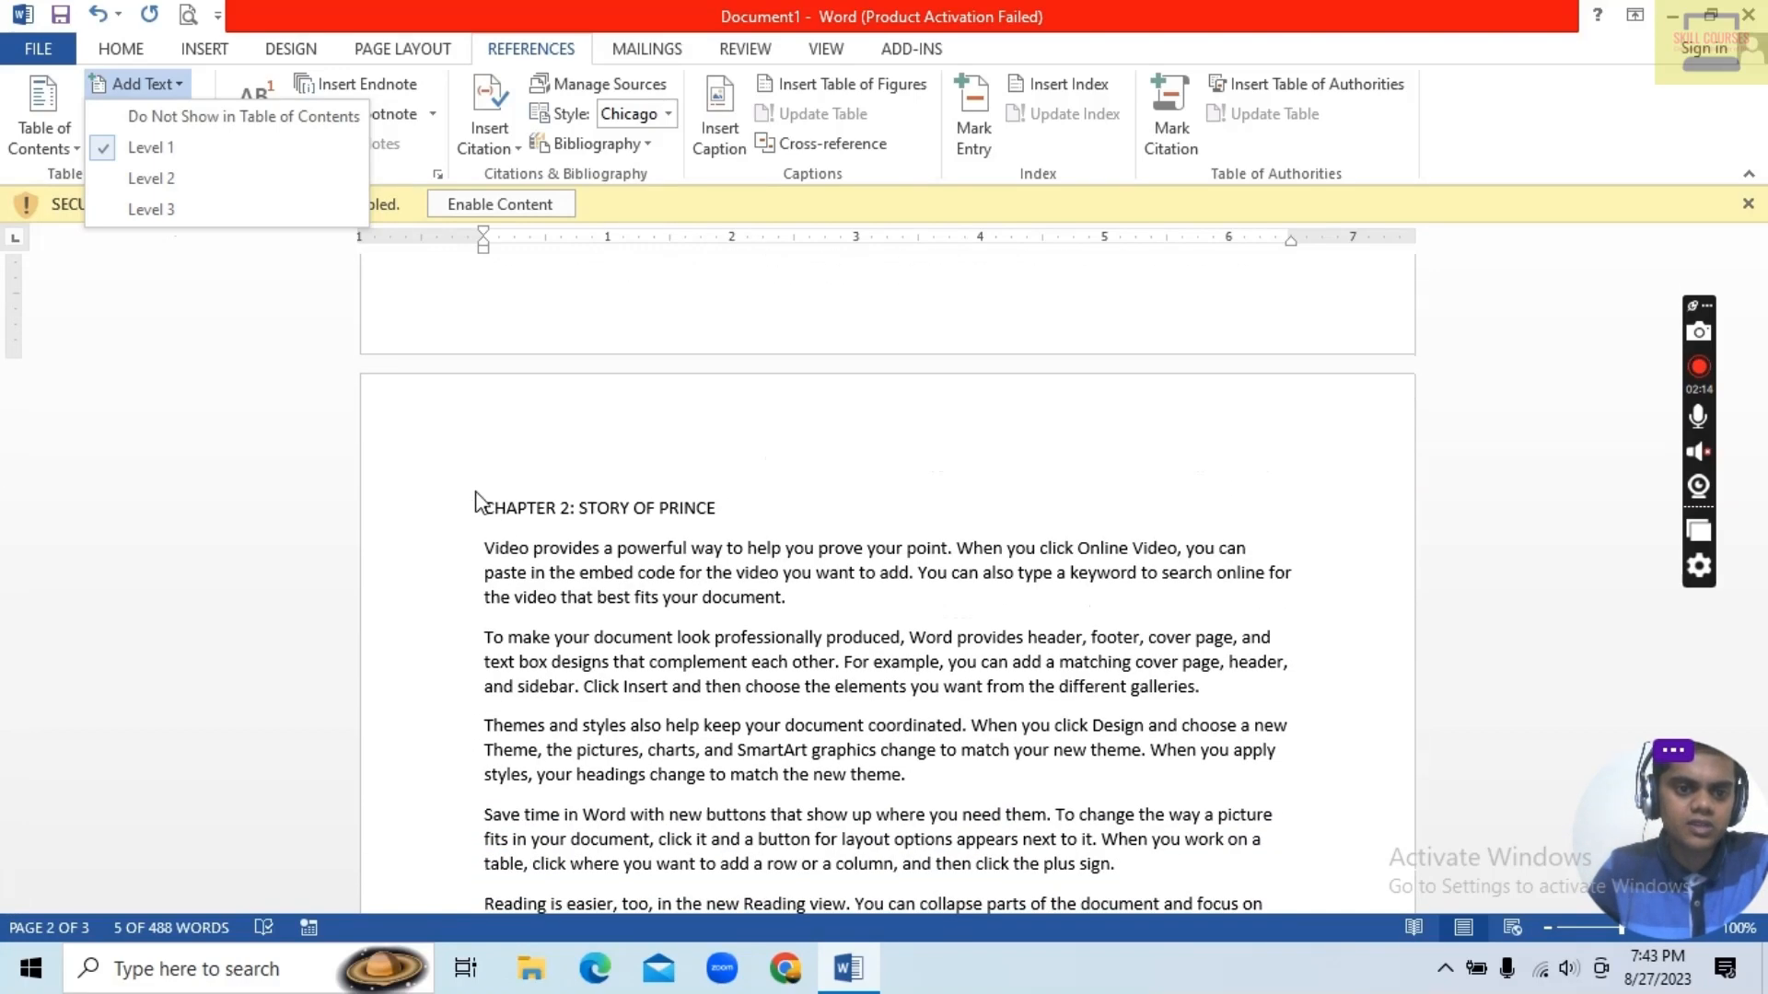
pyautogui.click(477, 505)
pyautogui.moveTo(474, 505); pyautogui.dragTo(777, 517)
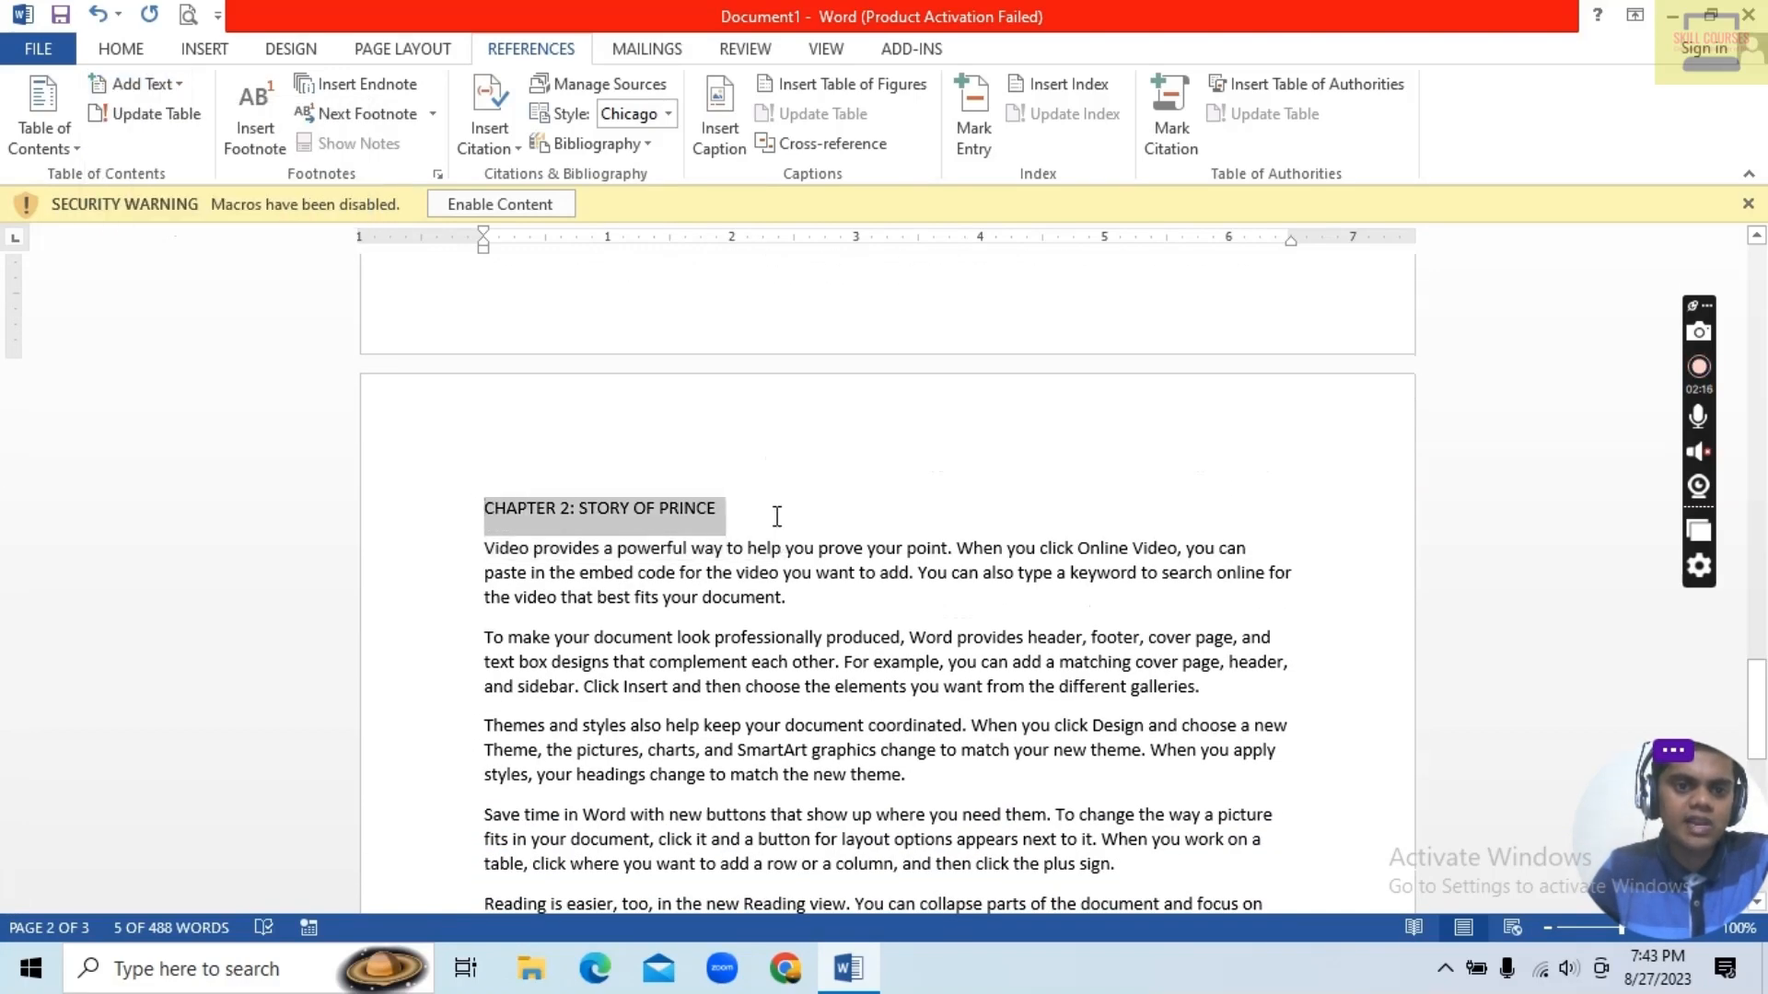
pyautogui.click(145, 84)
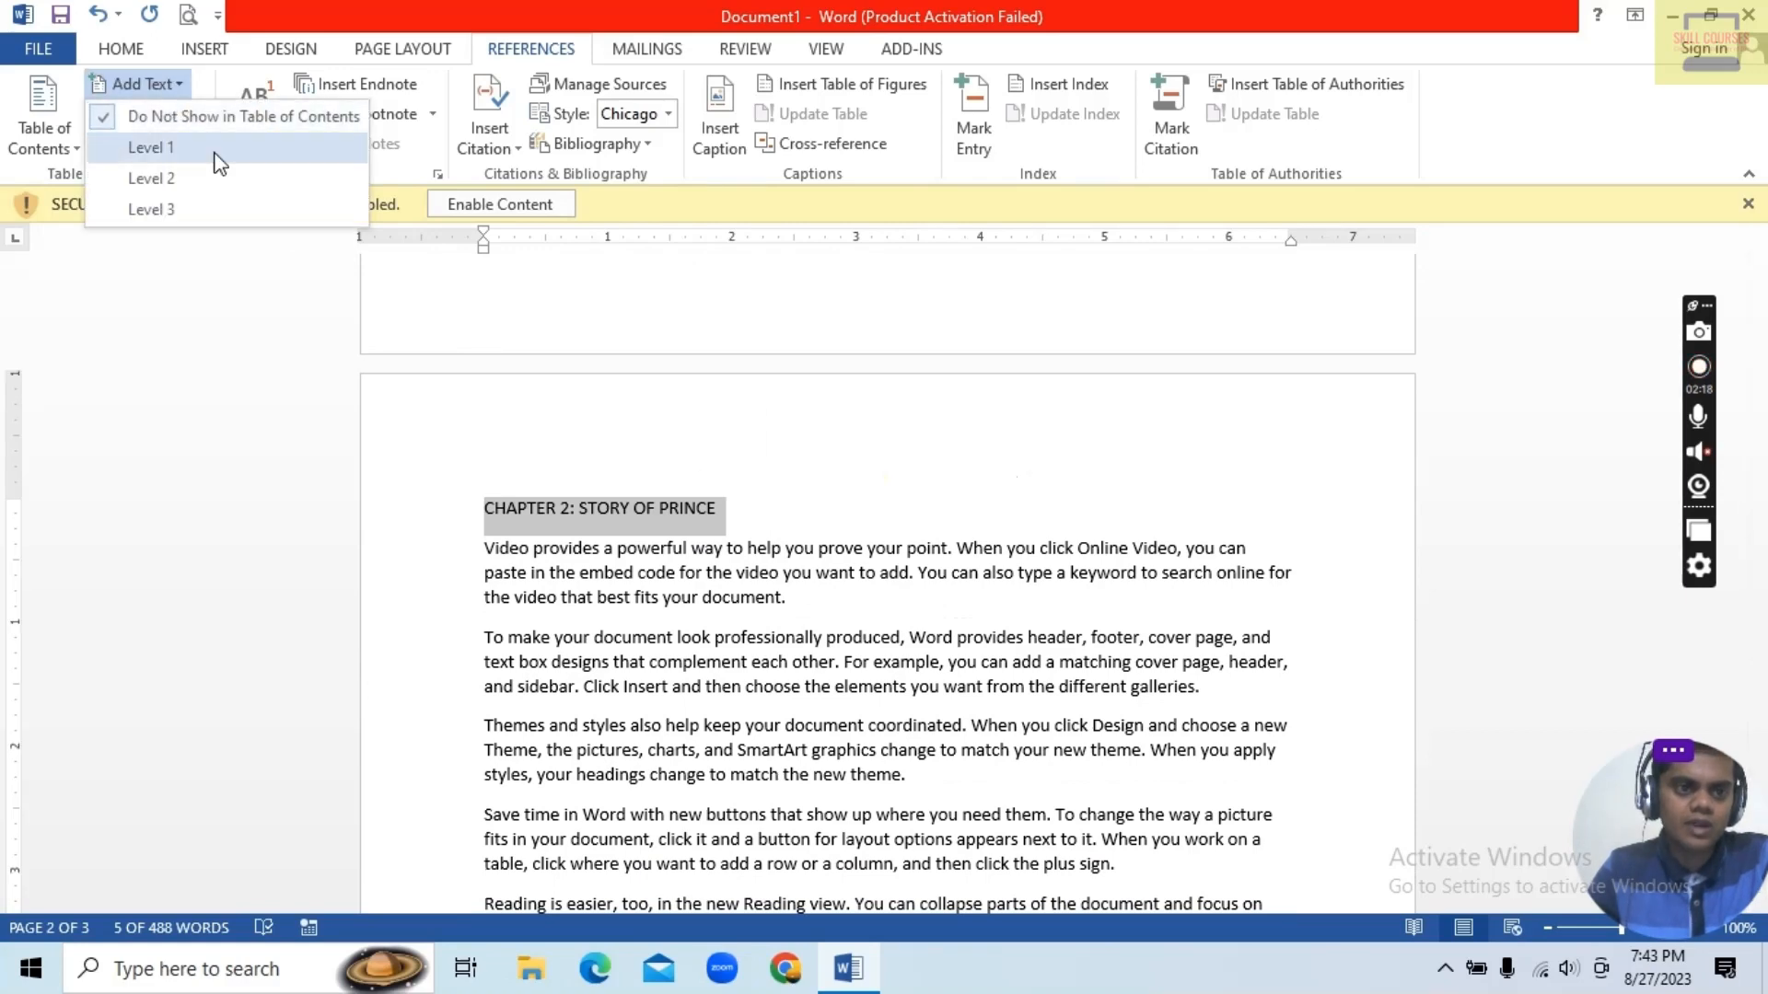
pyautogui.click(215, 153)
# Step: Insert an Automatic Table 1 table of contents at the start of the blank first page
pyautogui.scroll(10, 589, 432)
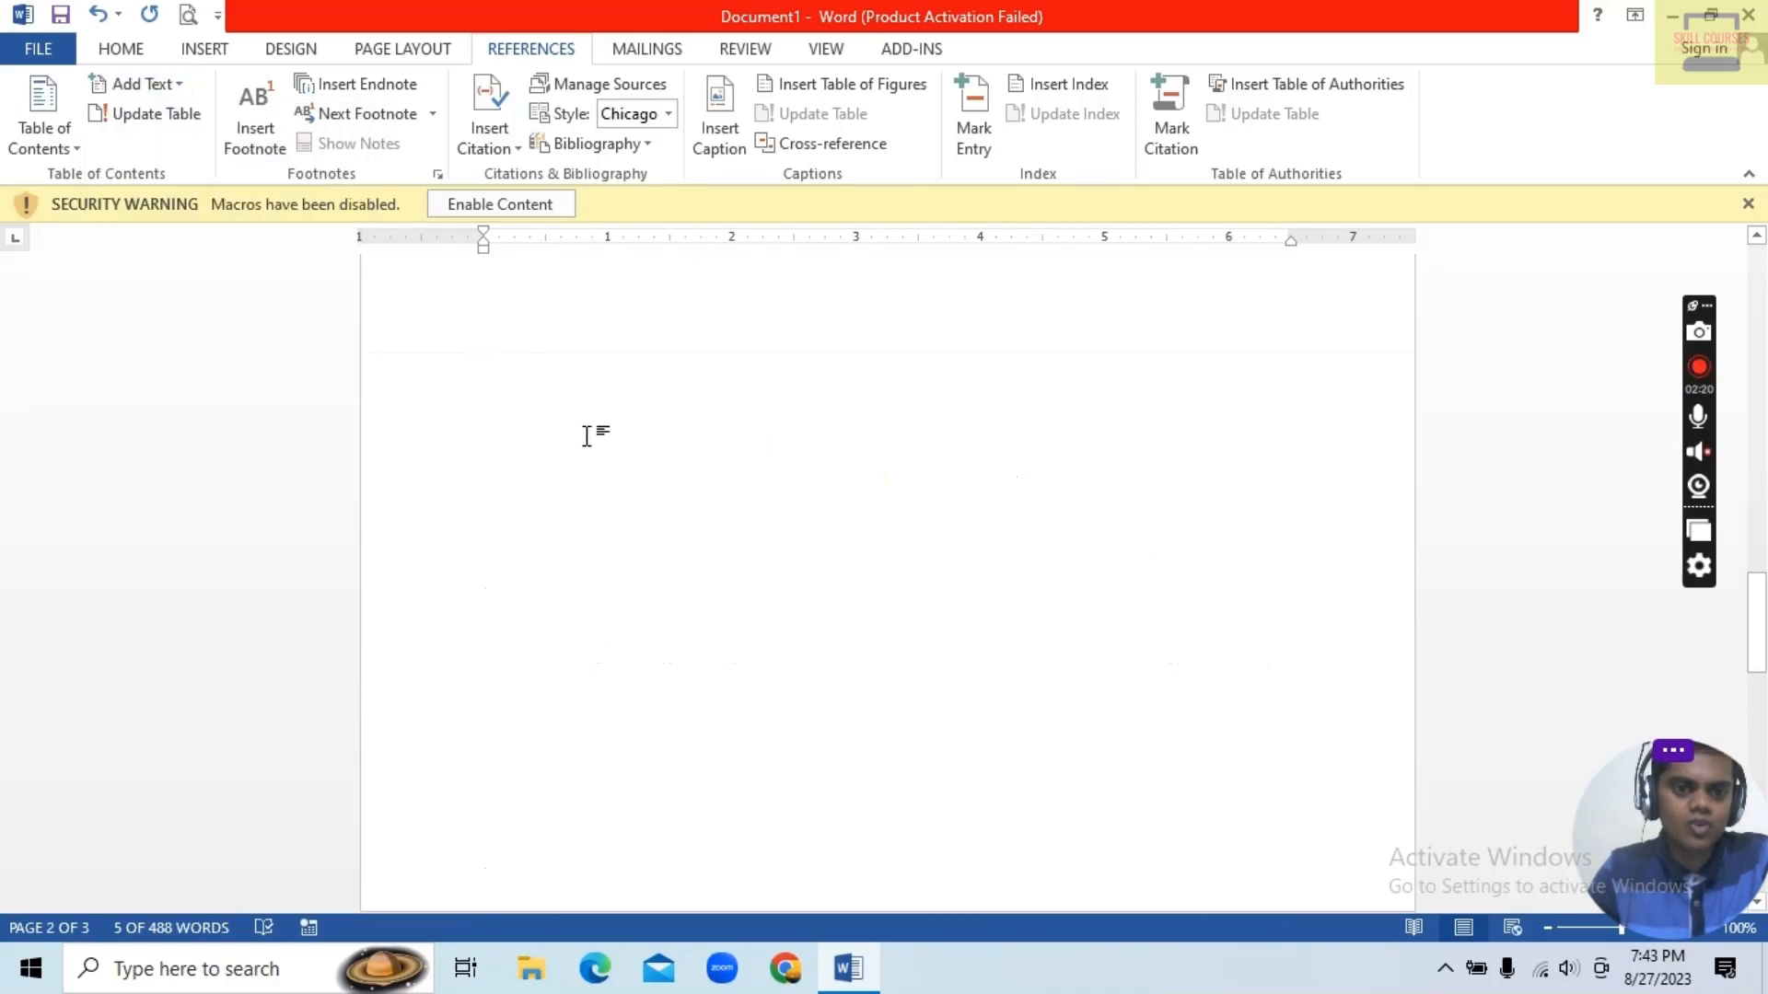
pyautogui.scroll(6, 604, 435)
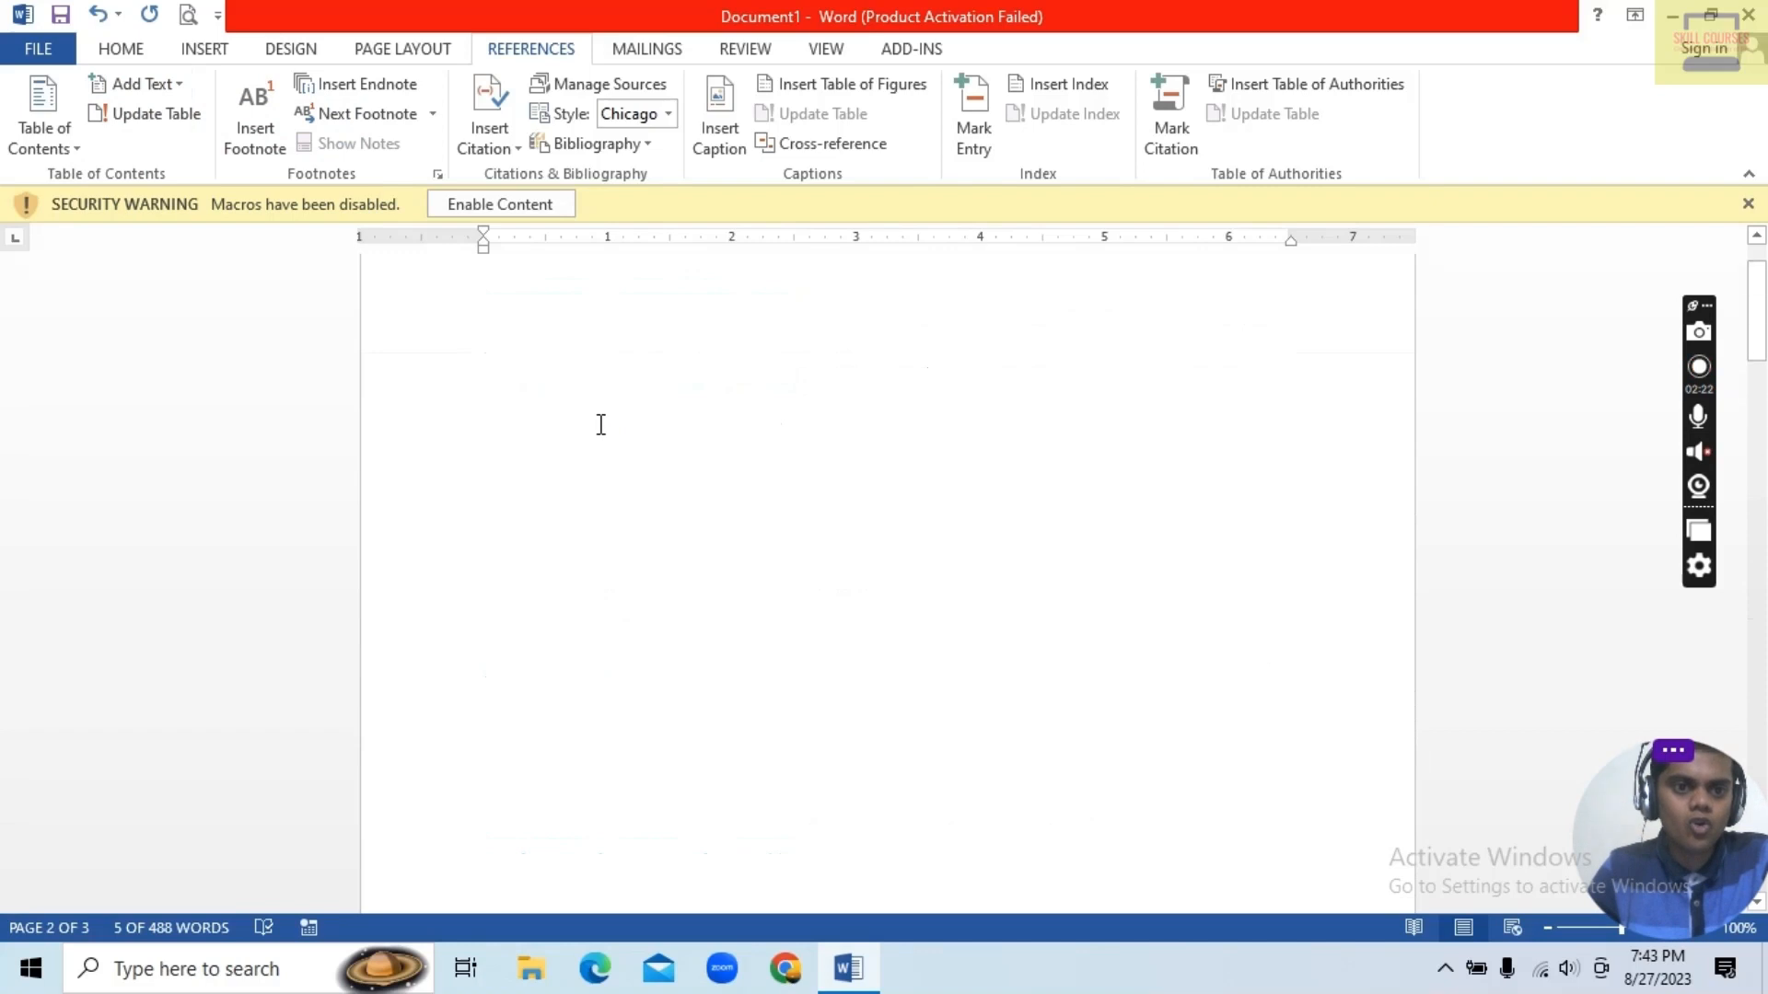
pyautogui.click(484, 411)
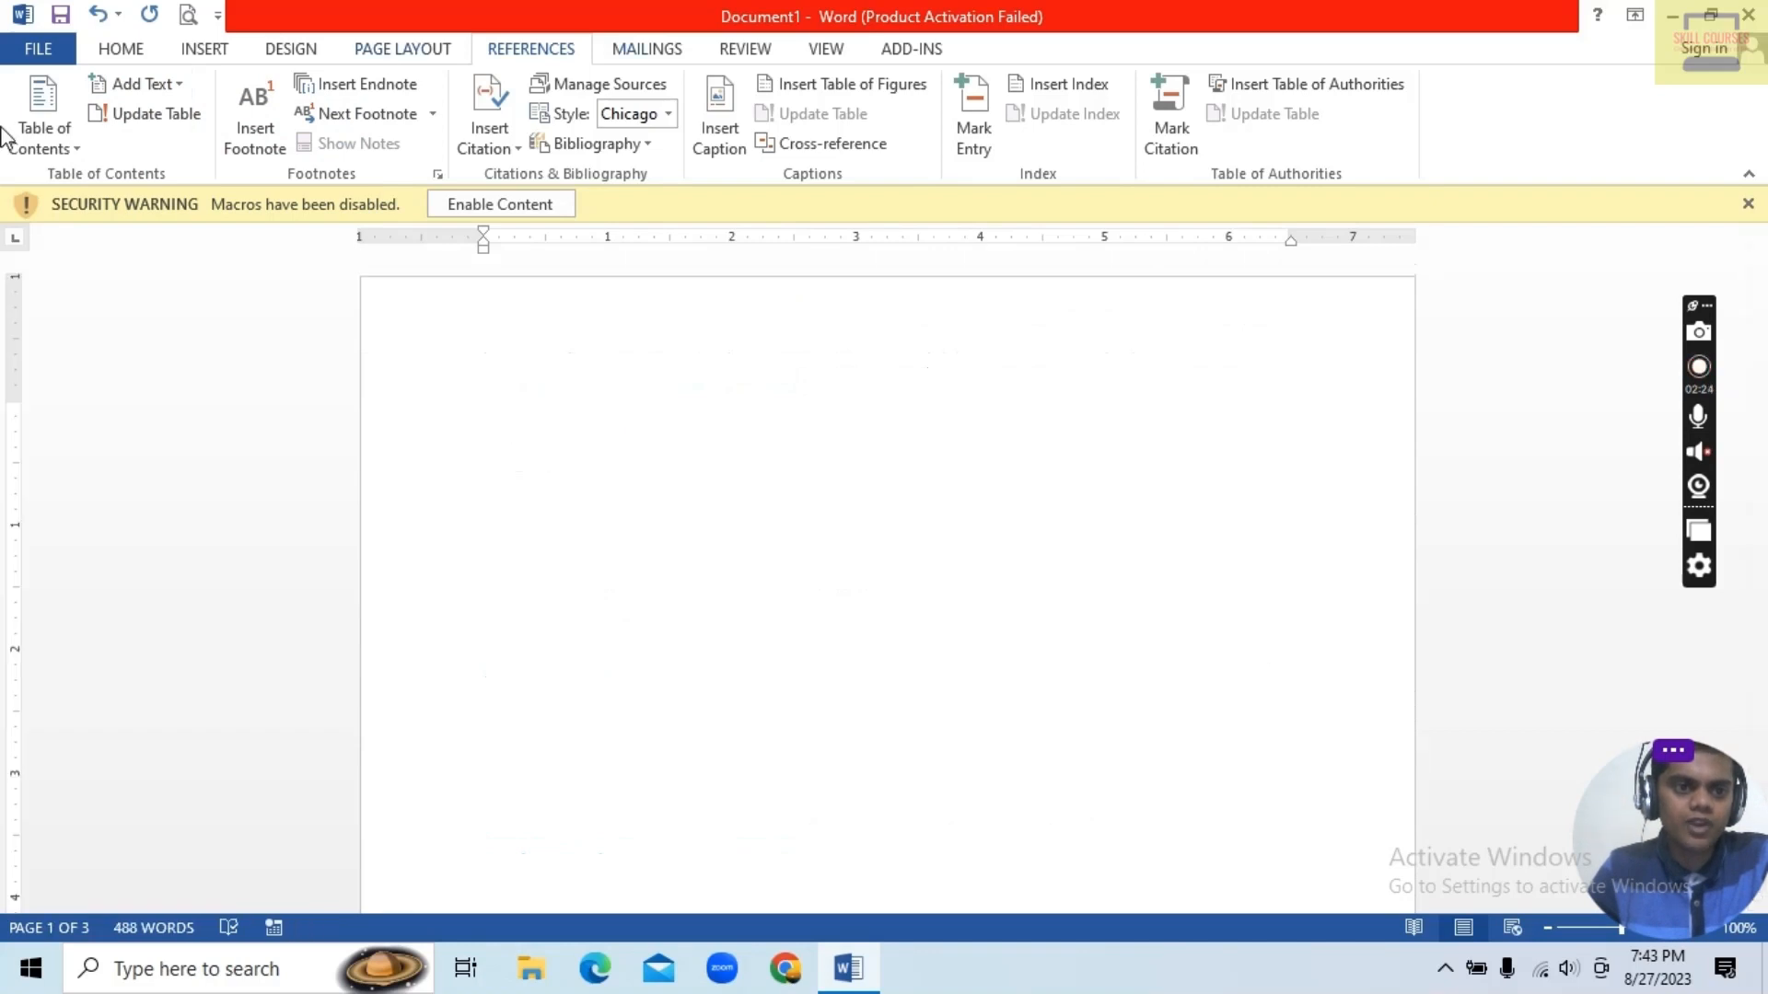
pyautogui.click(38, 135)
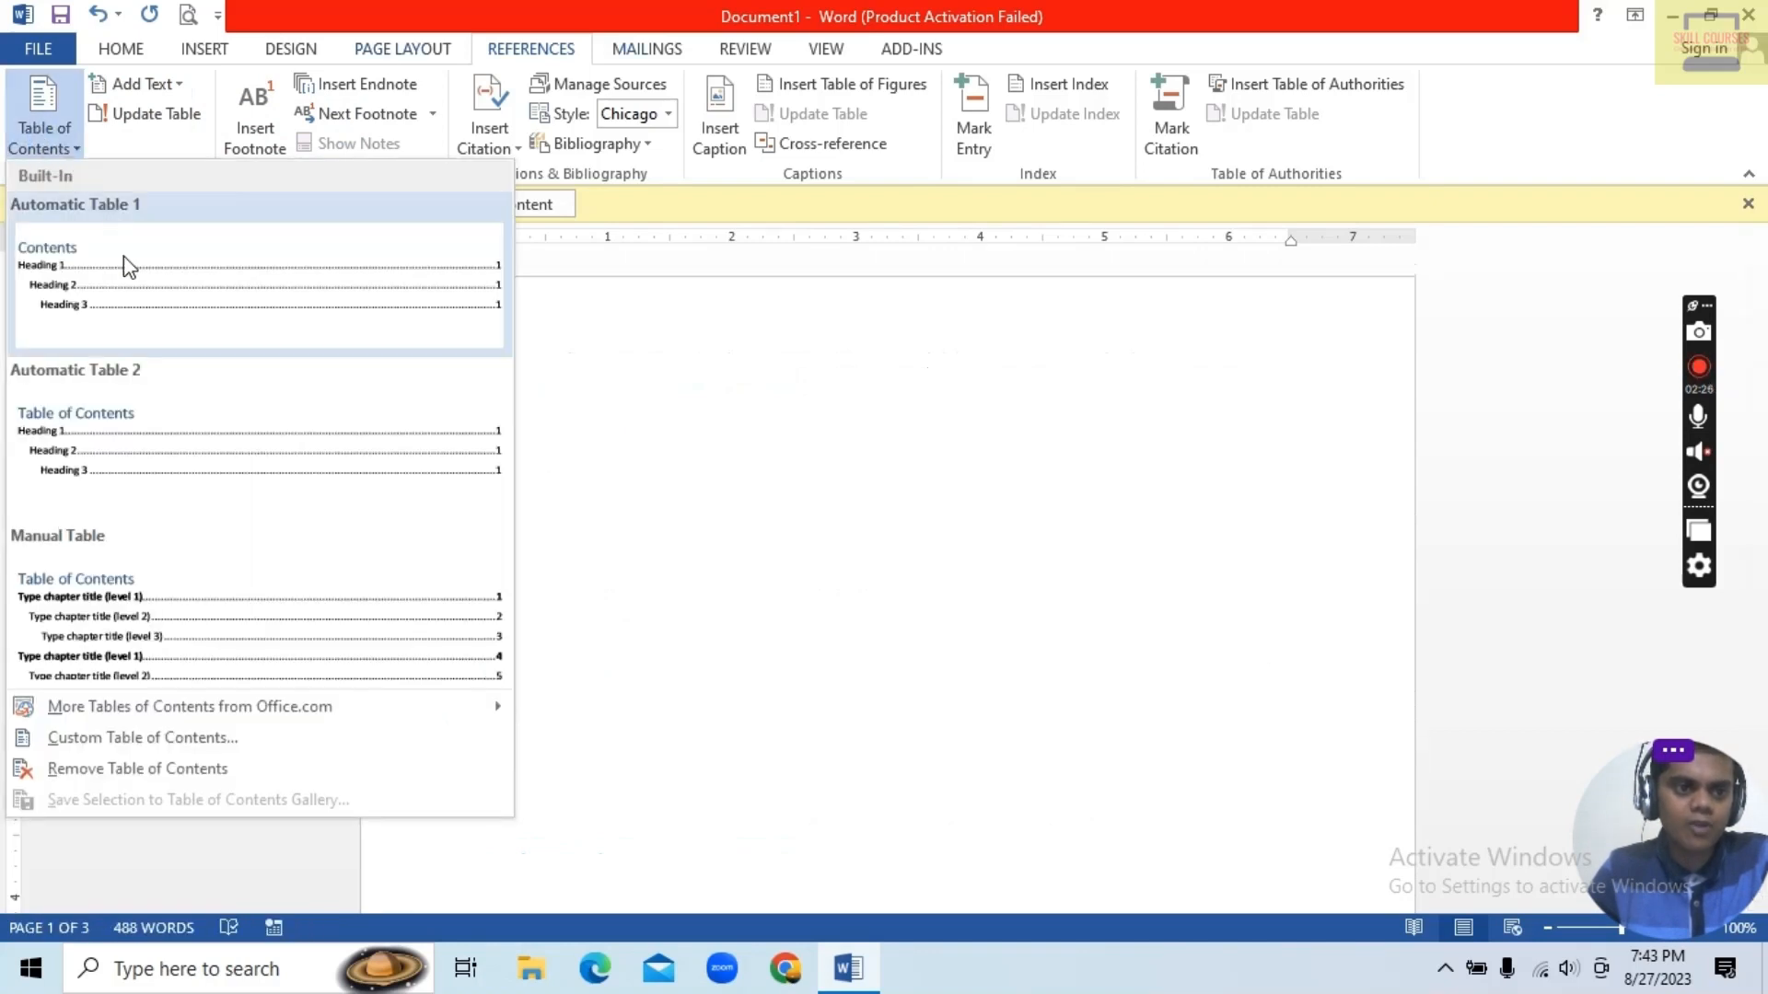
pyautogui.click(127, 292)
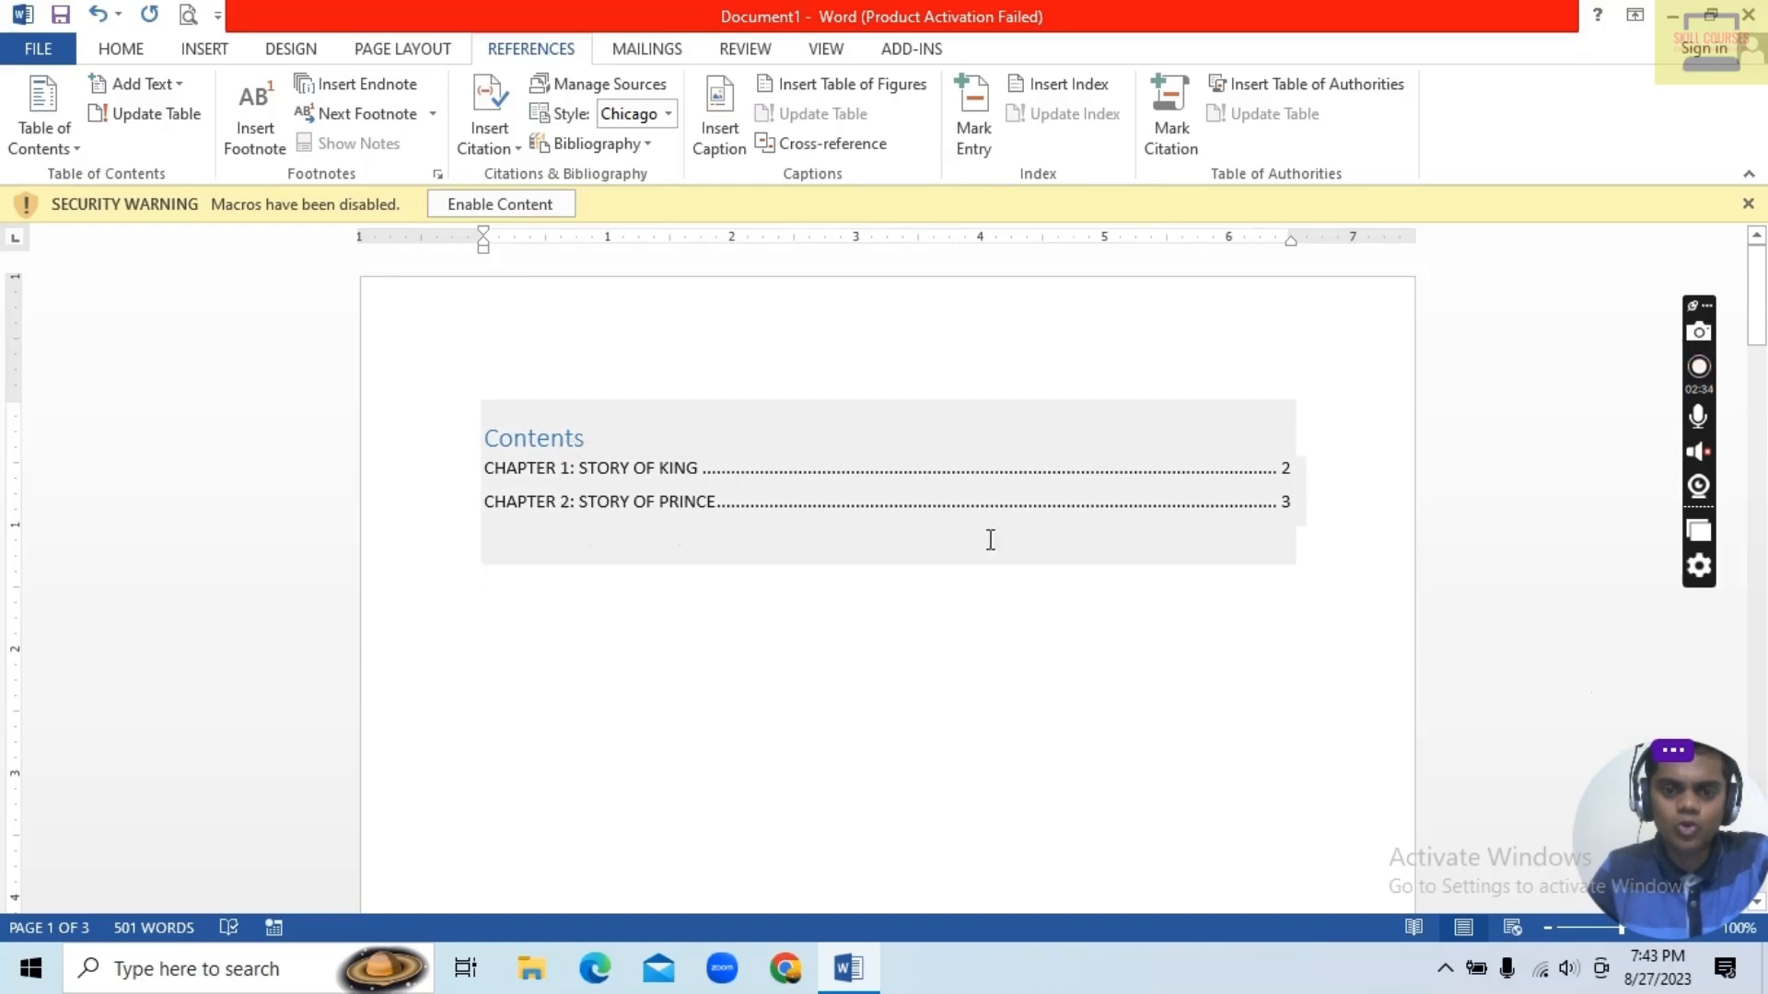
# Step: Generate many pages of sample text with the =RAND function below the last paragraph on page 2
pyautogui.scroll(-10, 792, 690)
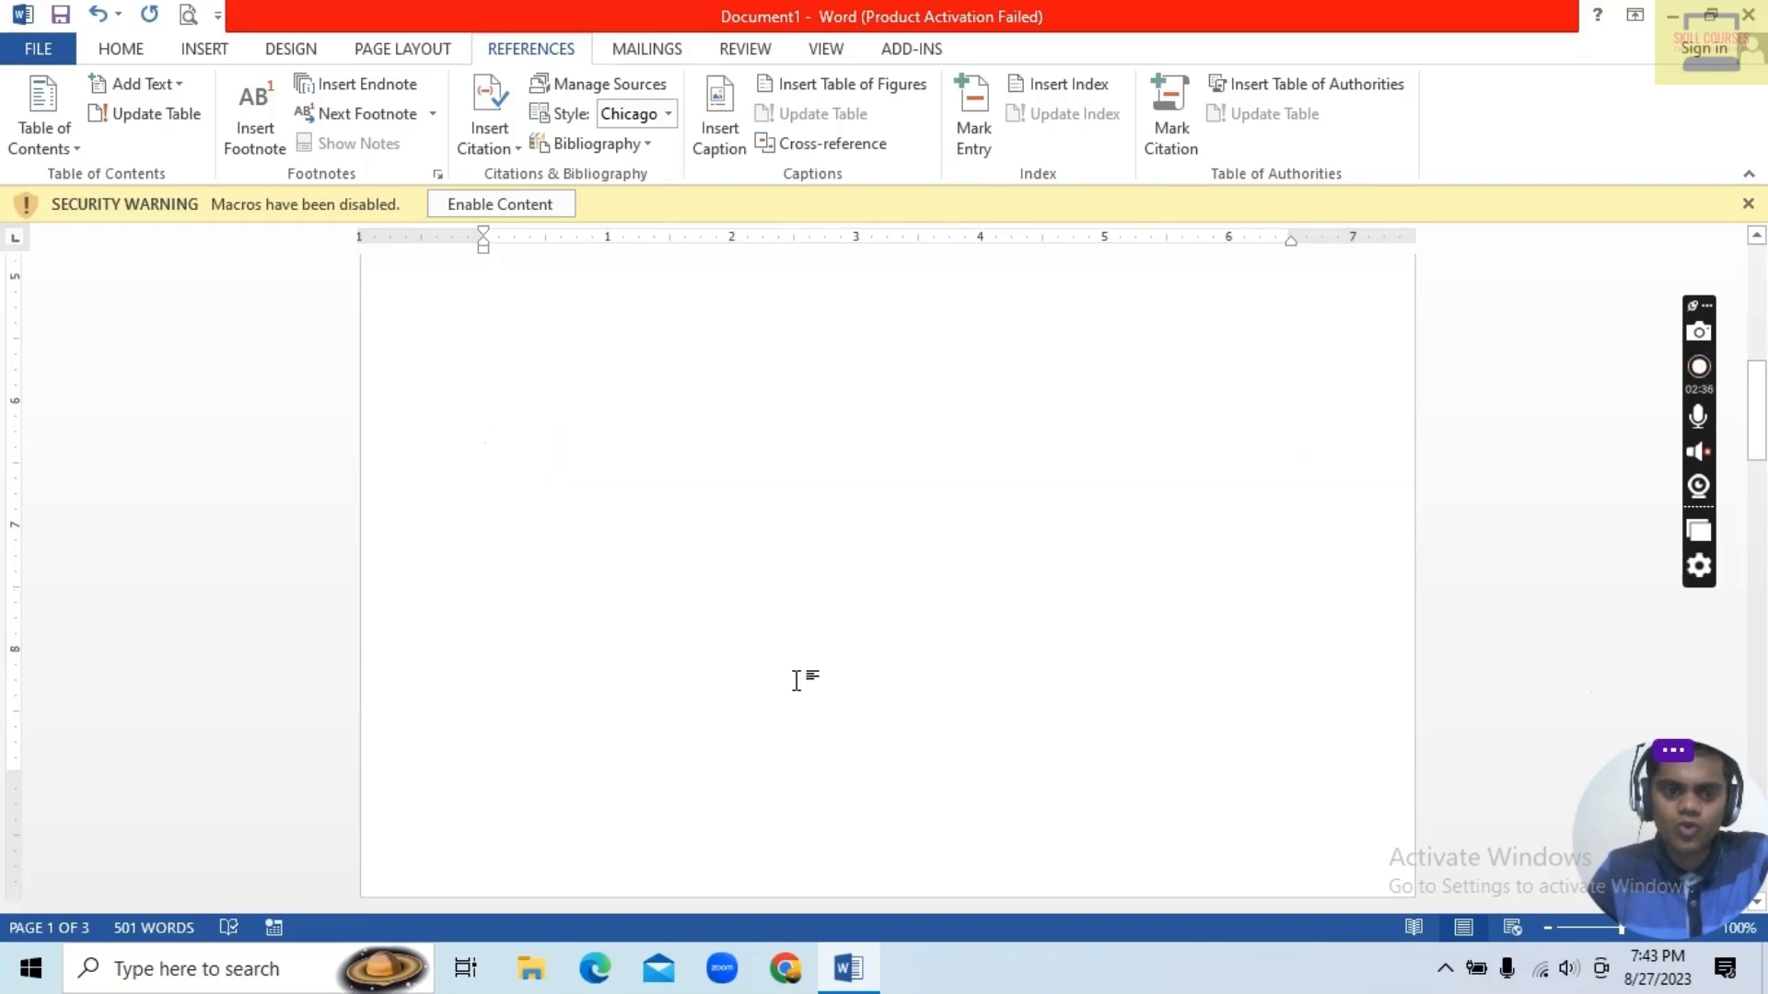
pyautogui.scroll(-5, 799, 681)
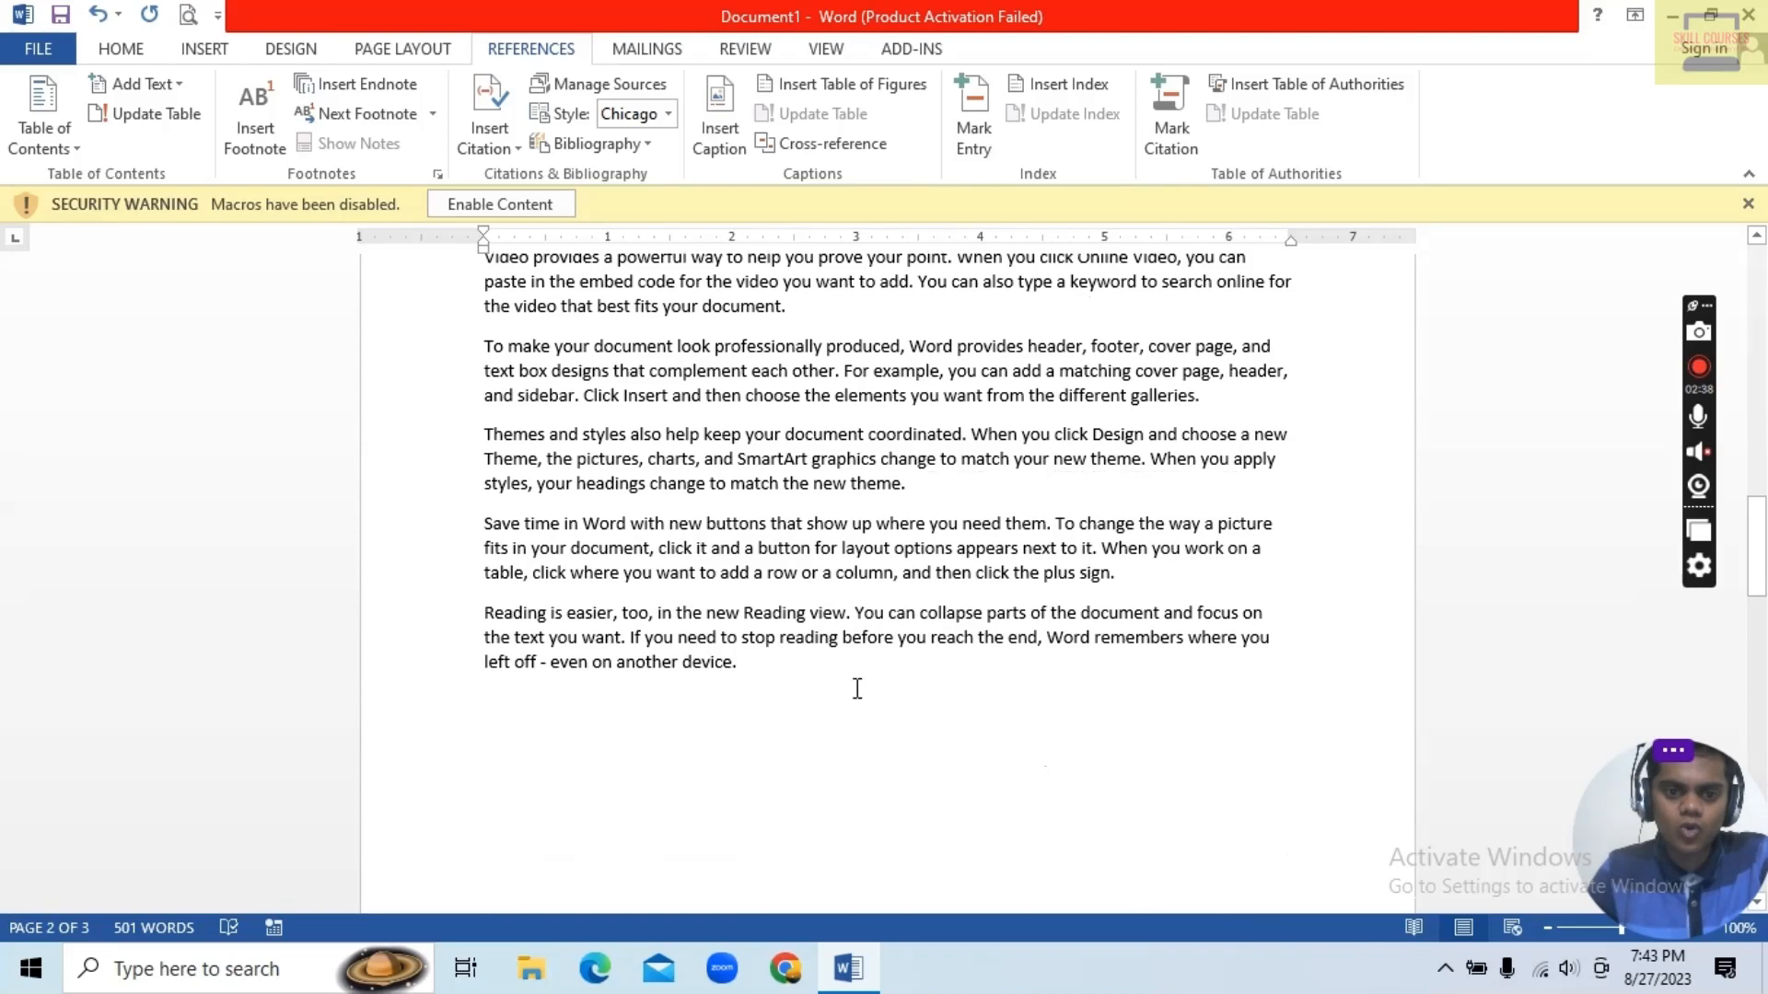
pyautogui.click(819, 674)
pyautogui.press('Return')
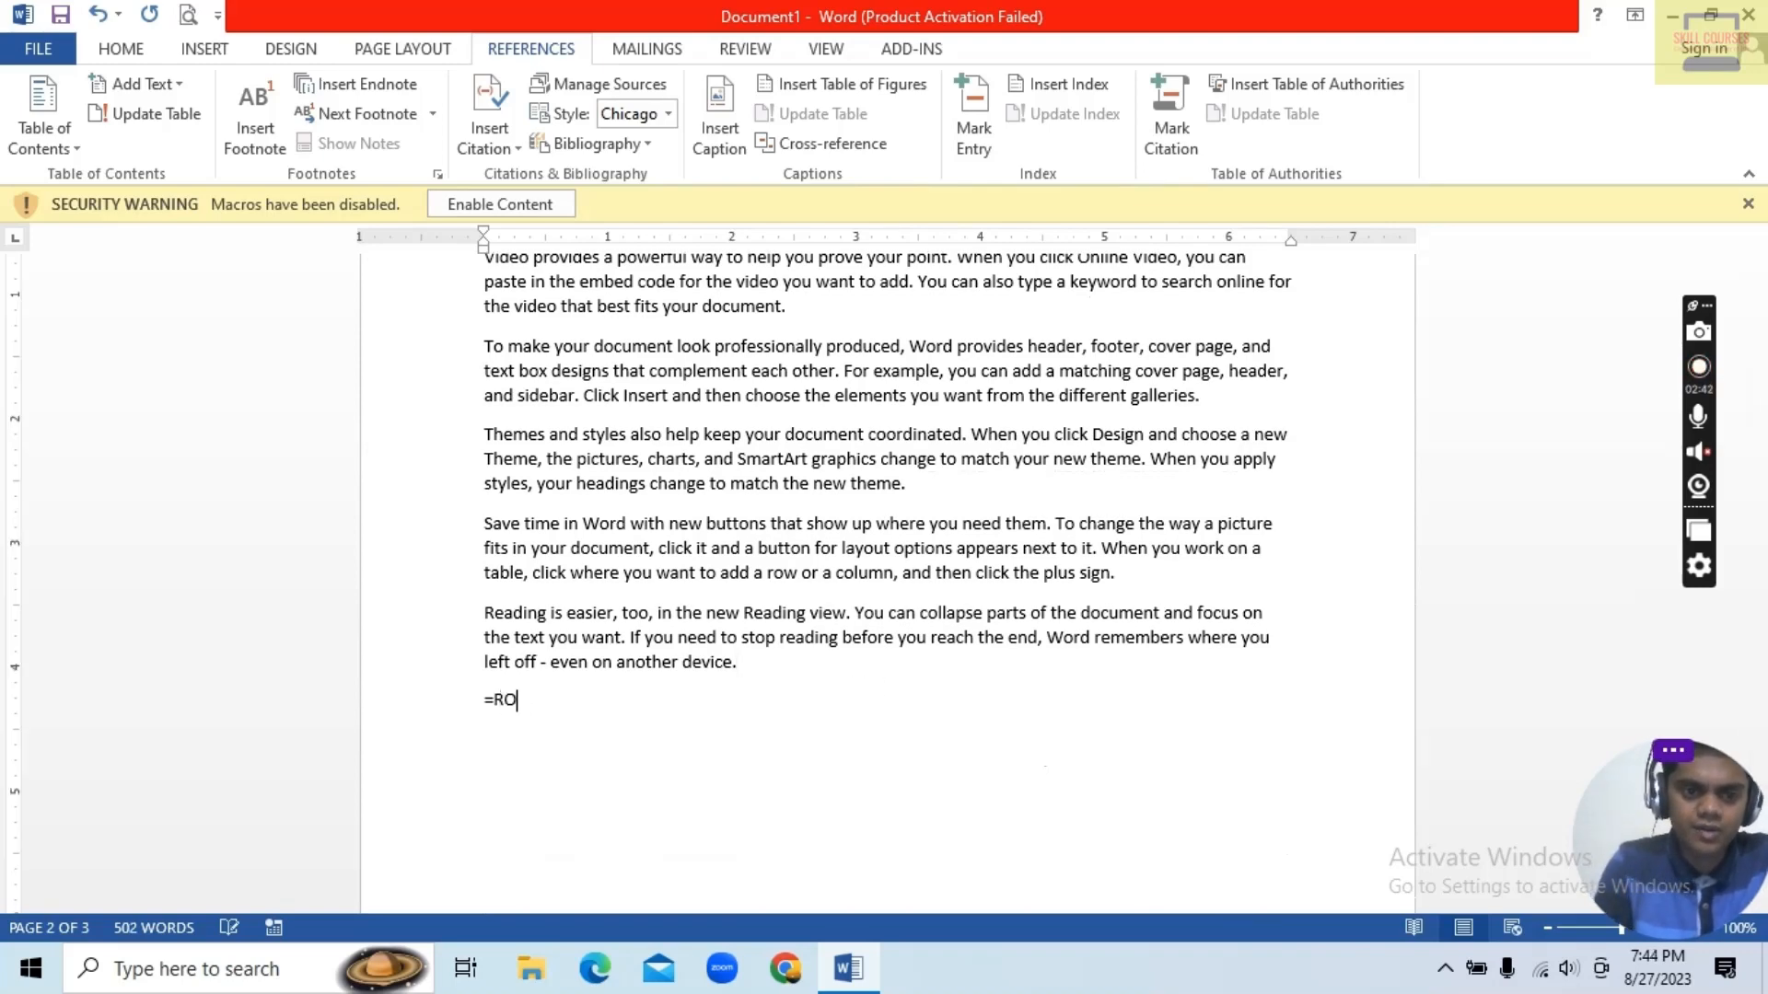
pyautogui.write('=RAND(')
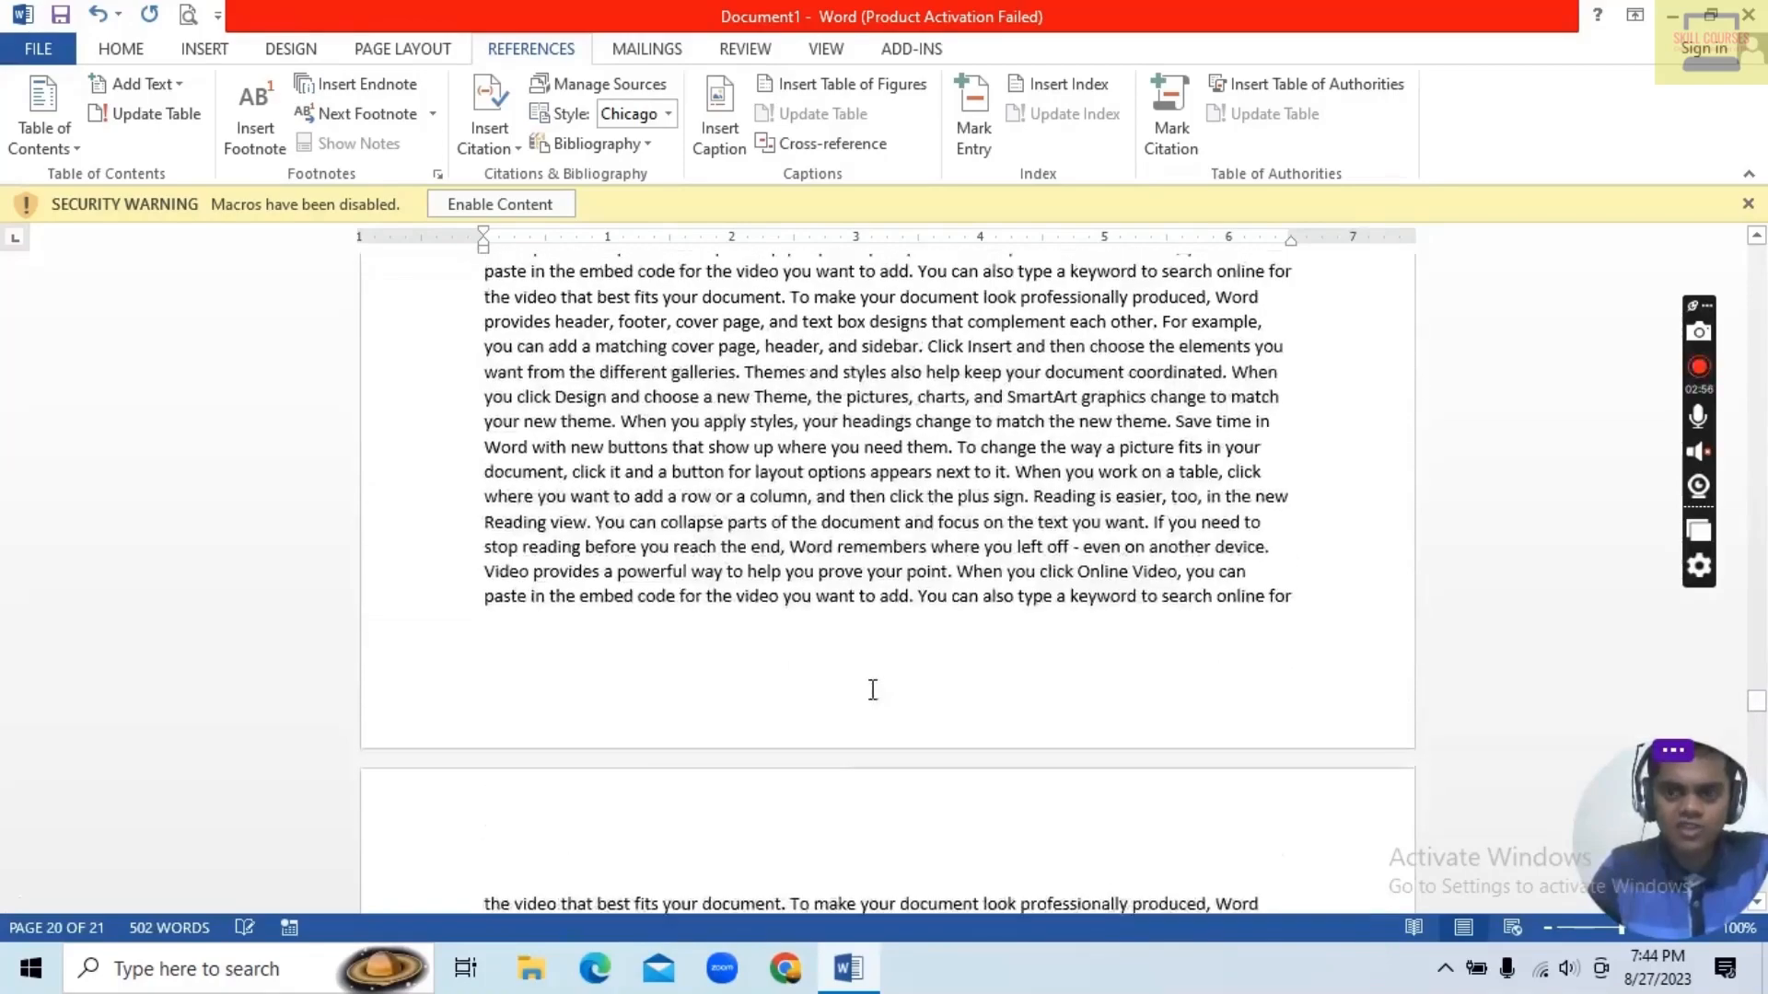
# Step: Update the entire table of contents on page 1
pyautogui.moveTo(1755, 686); pyautogui.dragTo(1748, 130)
pyautogui.click(686, 502)
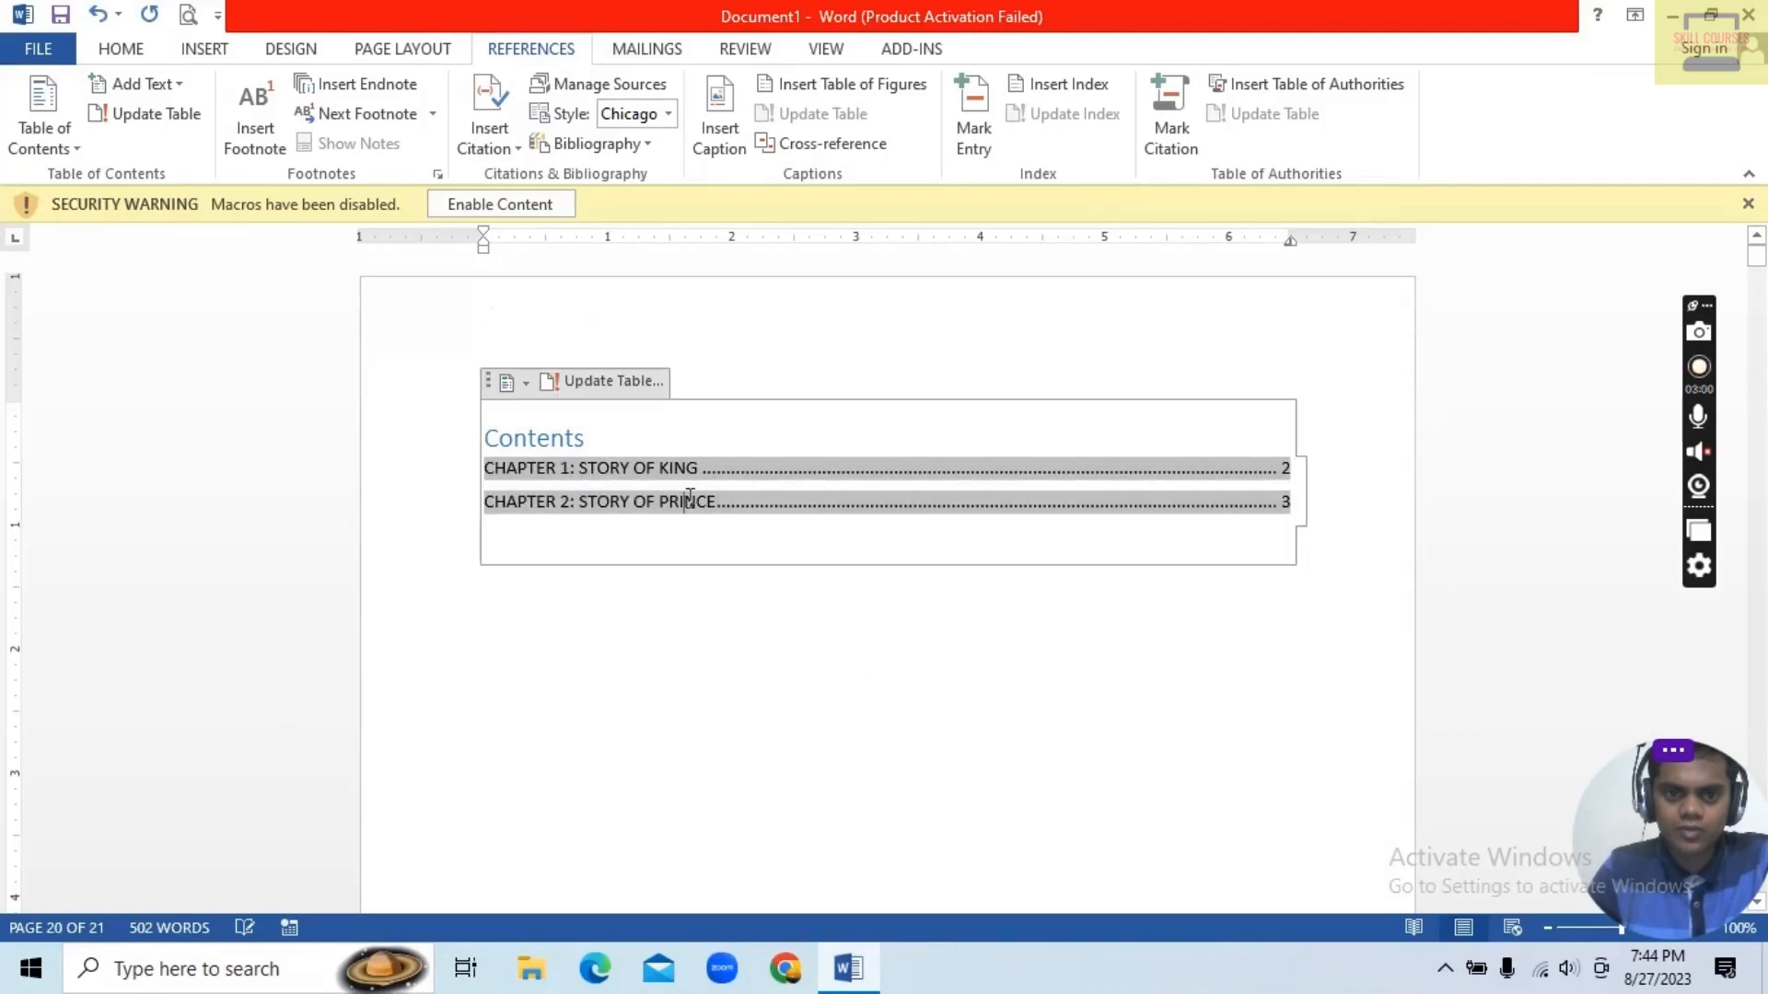
pyautogui.click(595, 382)
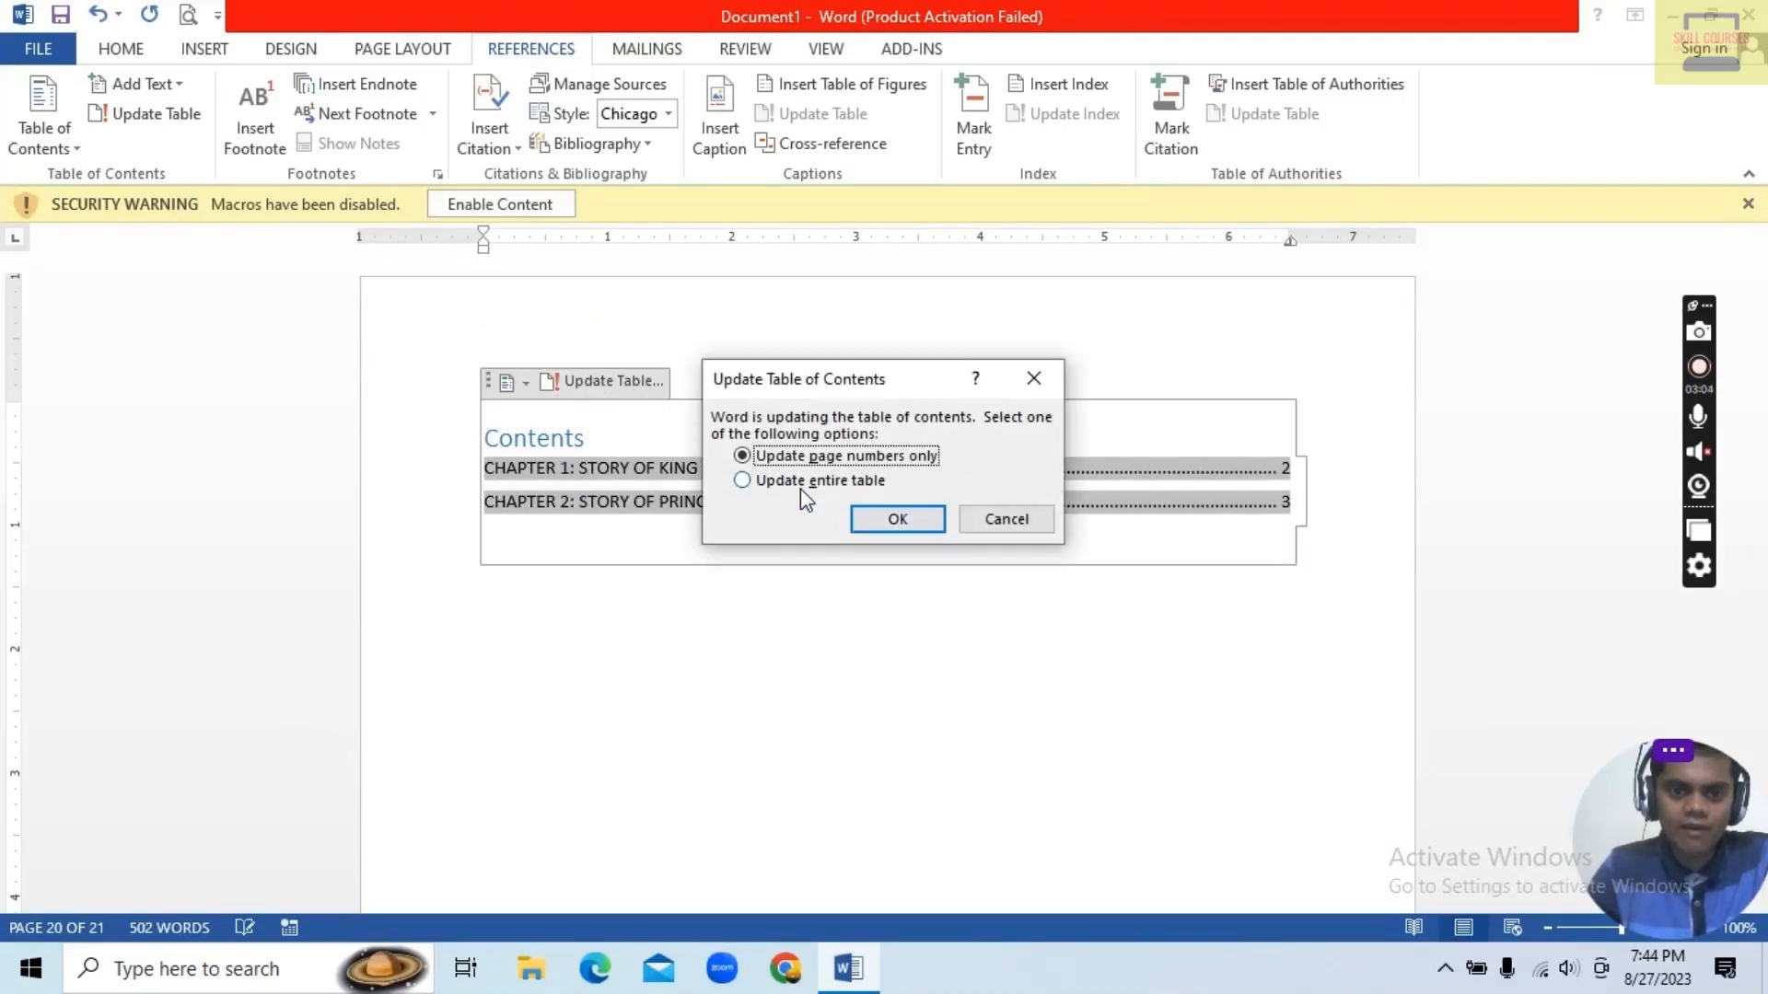
pyautogui.click(785, 482)
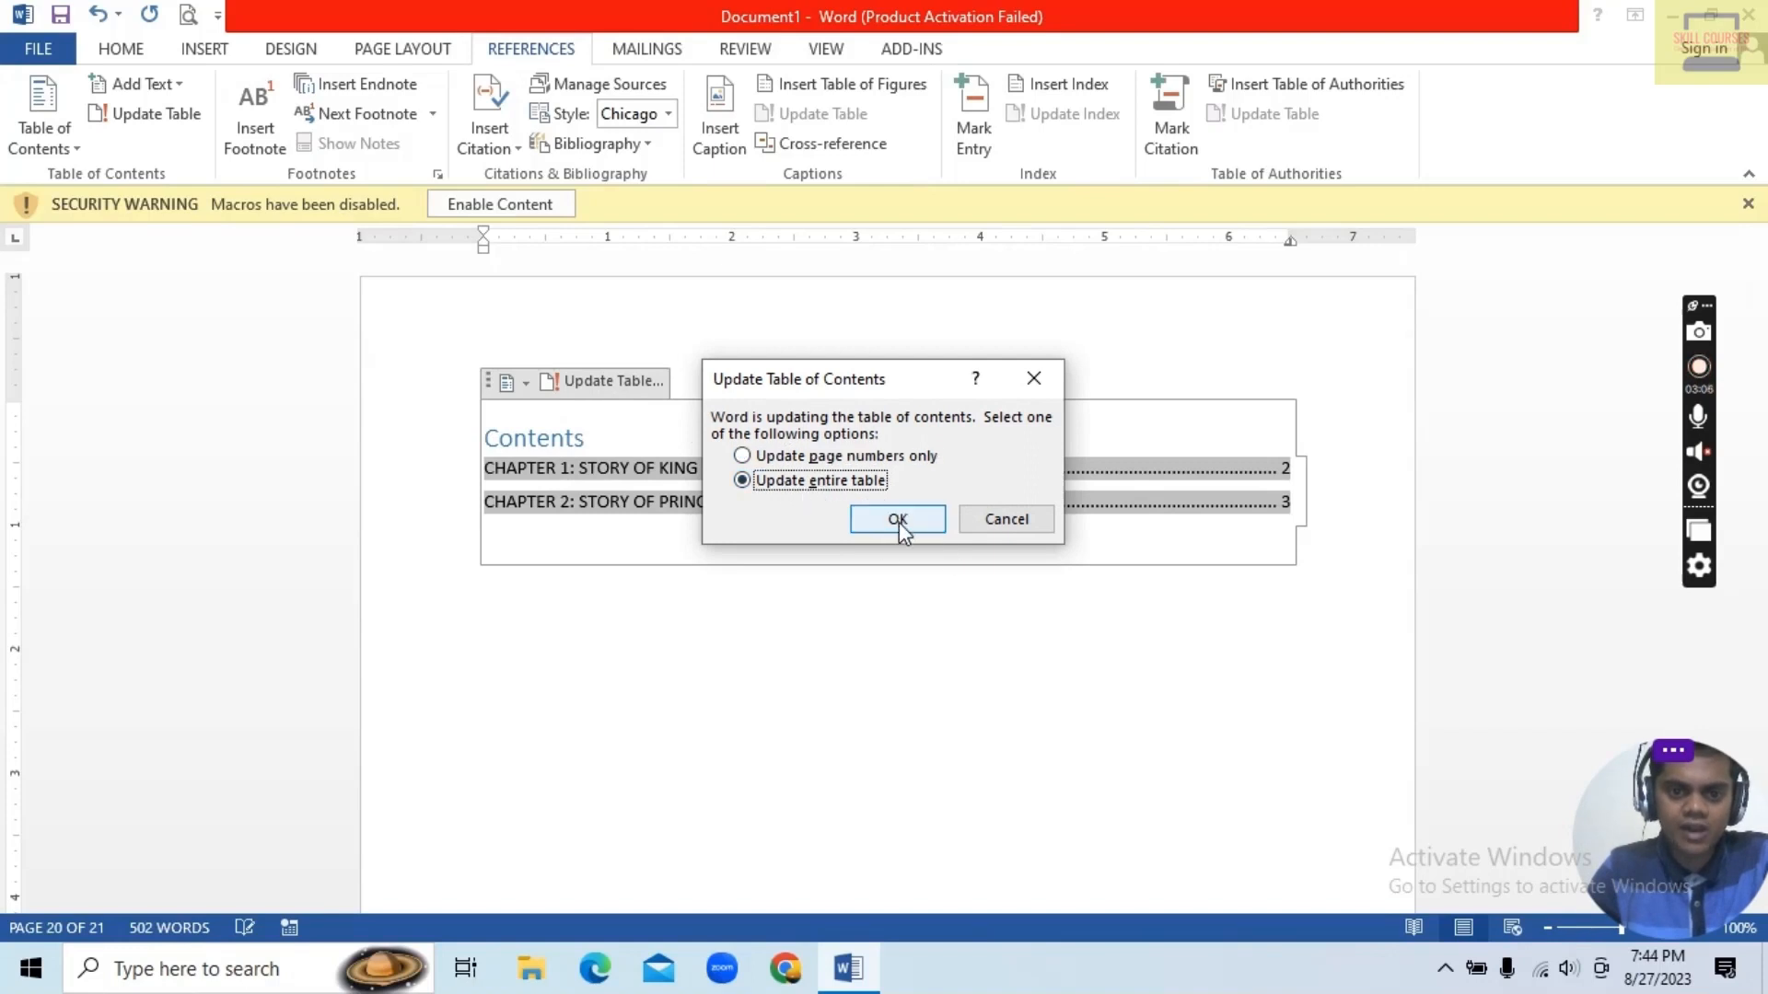
pyautogui.click(898, 520)
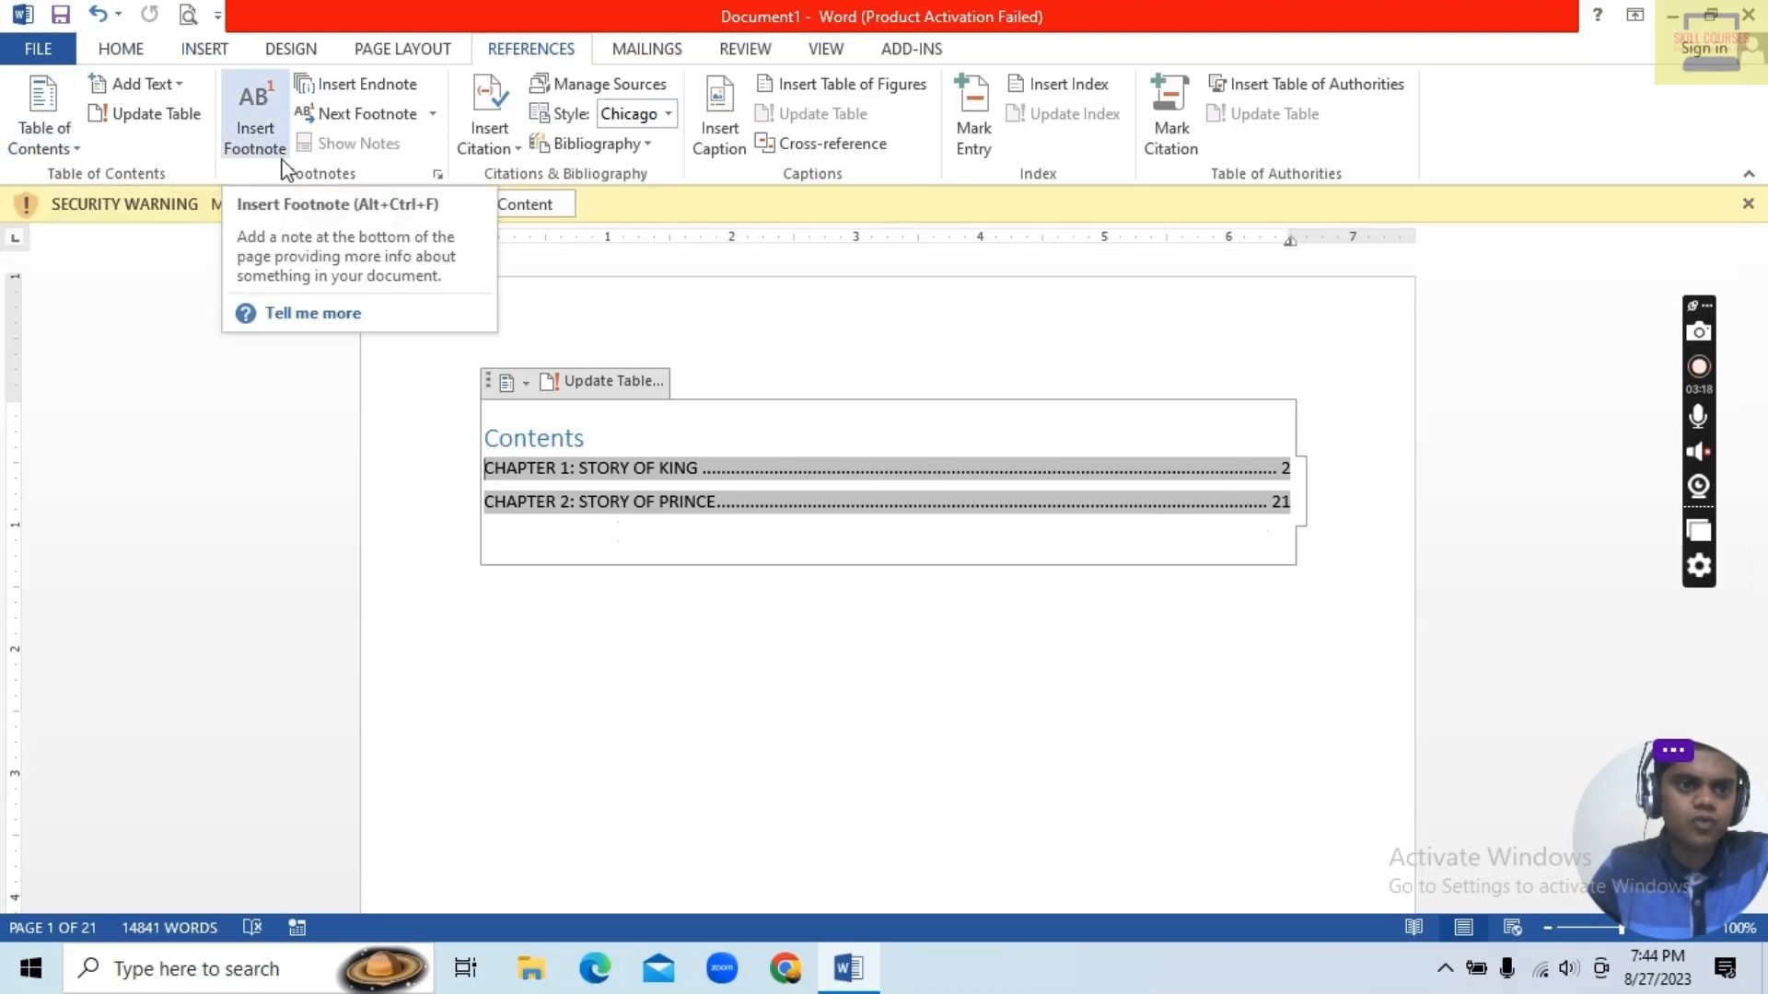
# Step: Delete the whole document content and generate fresh sample paragraphs with =RAND()
pyautogui.hotkey('ctrl', 'a')
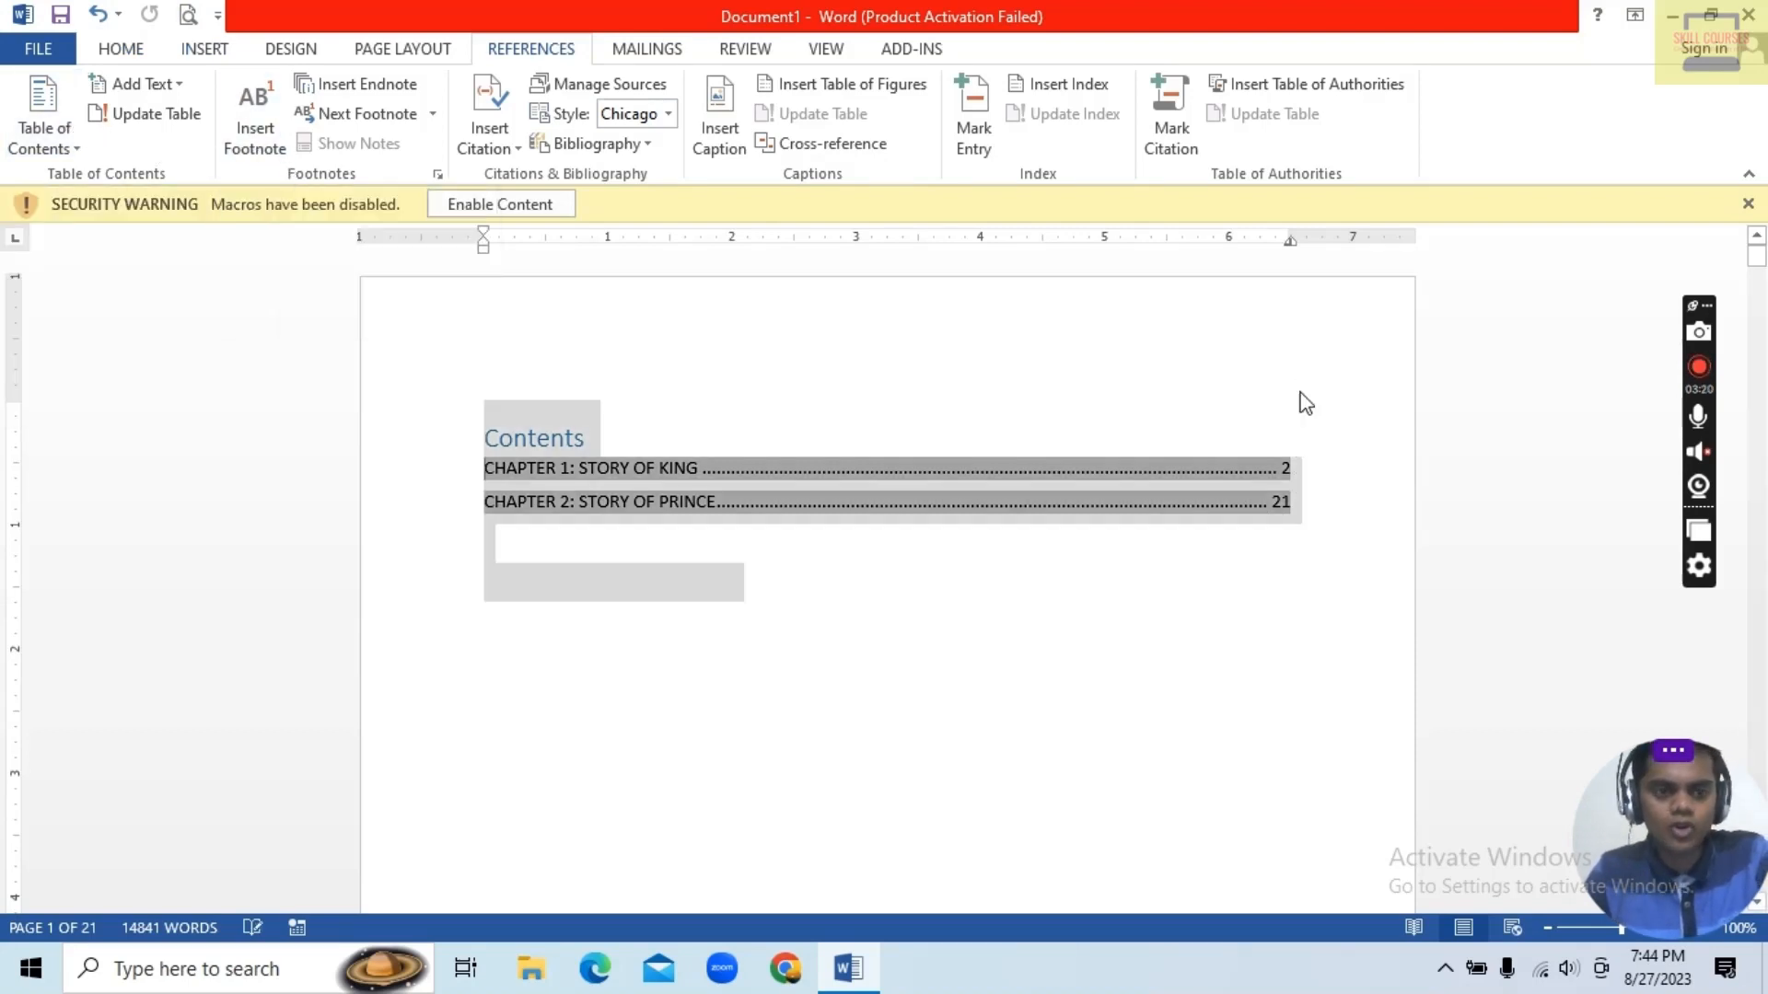
pyautogui.press('Delete')
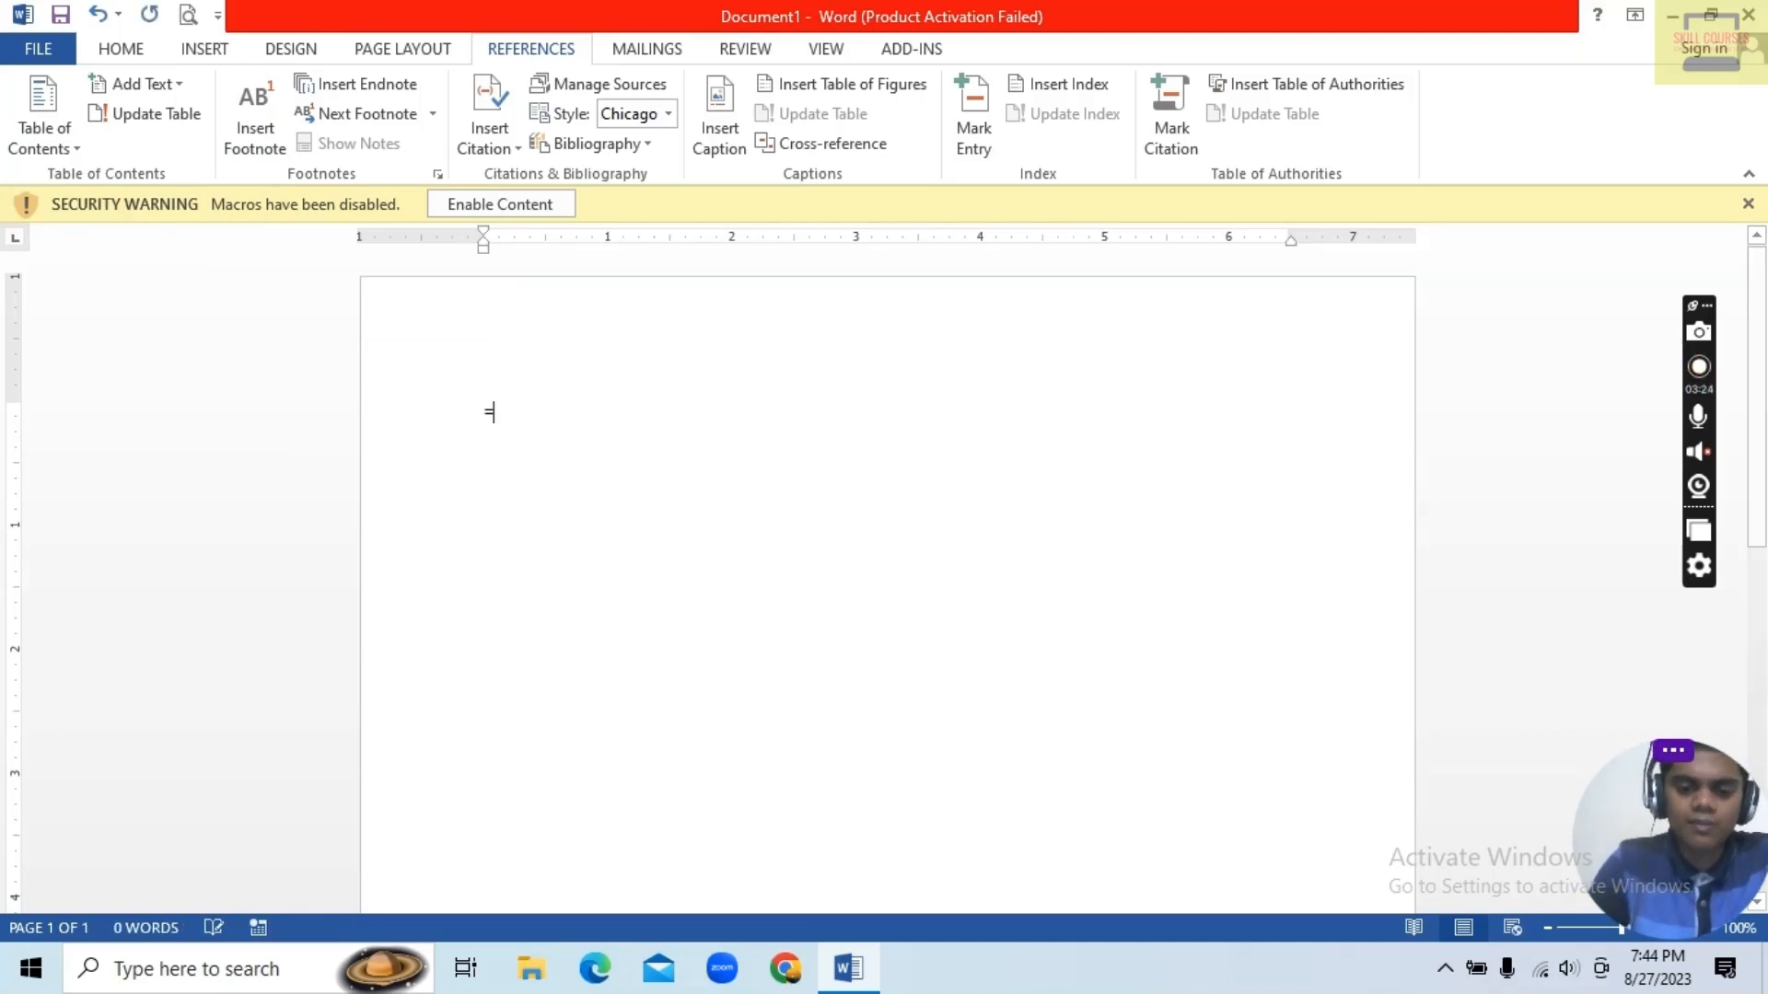
pyautogui.write('=RAND')
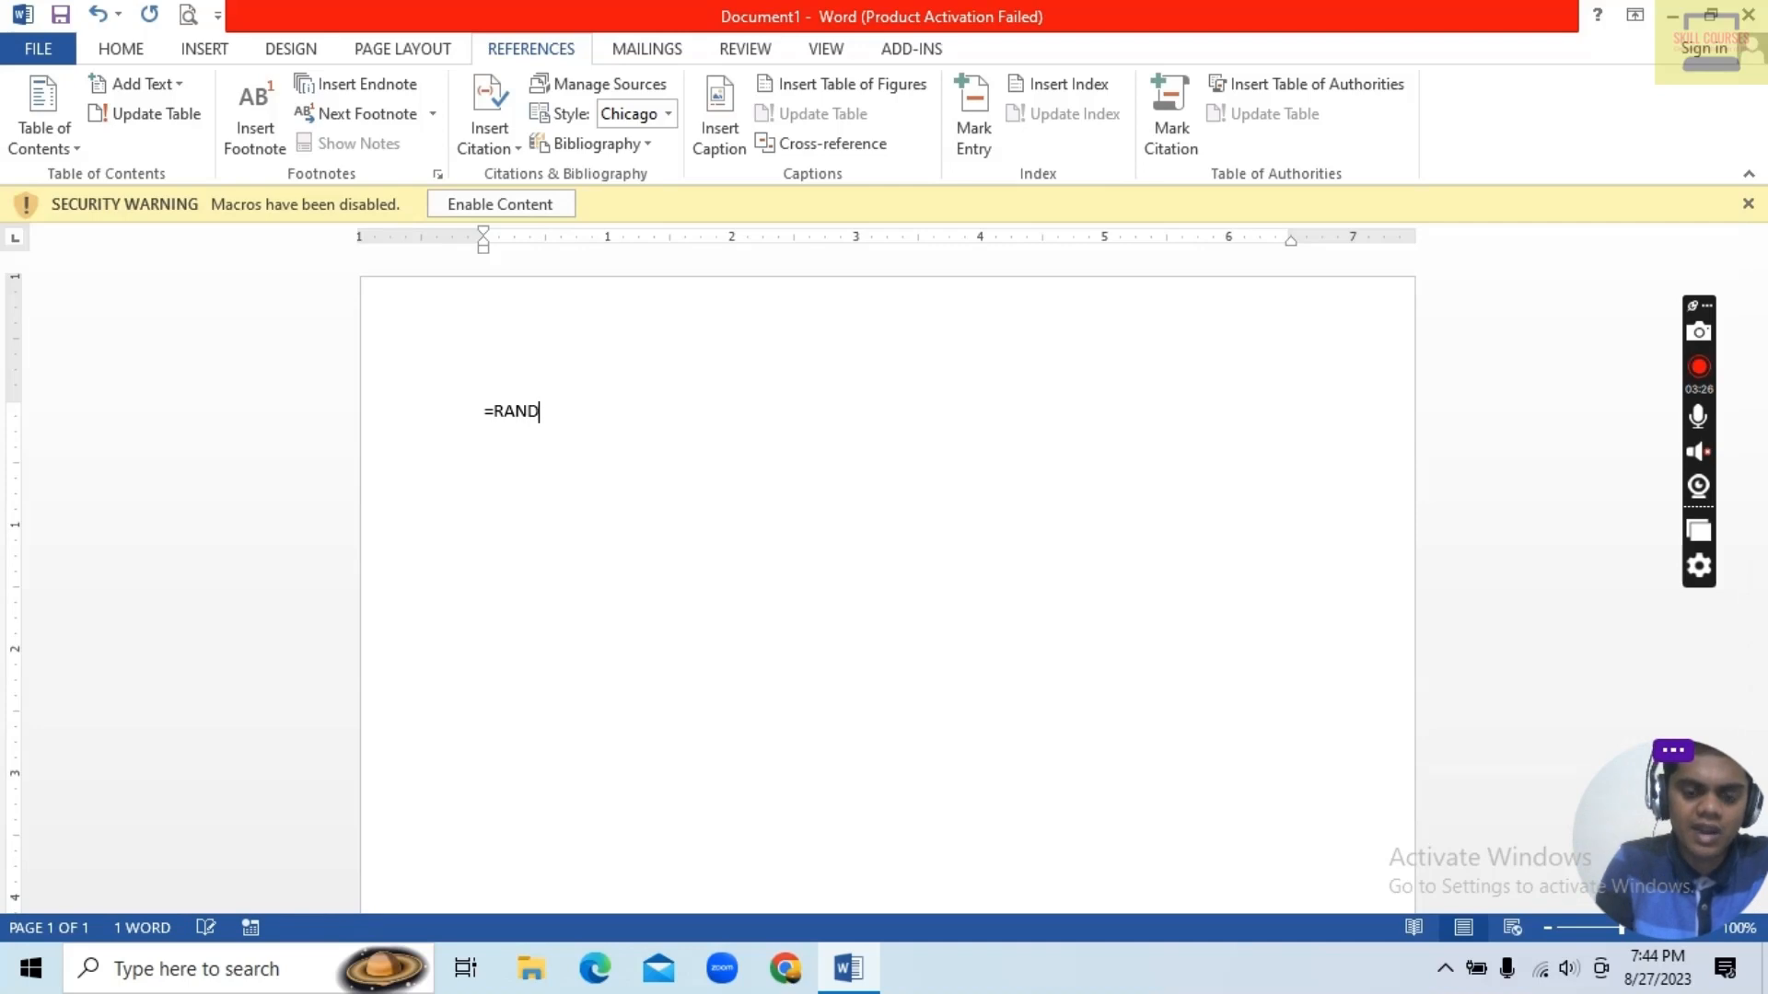
pyautogui.write('()')
pyautogui.press('Return')
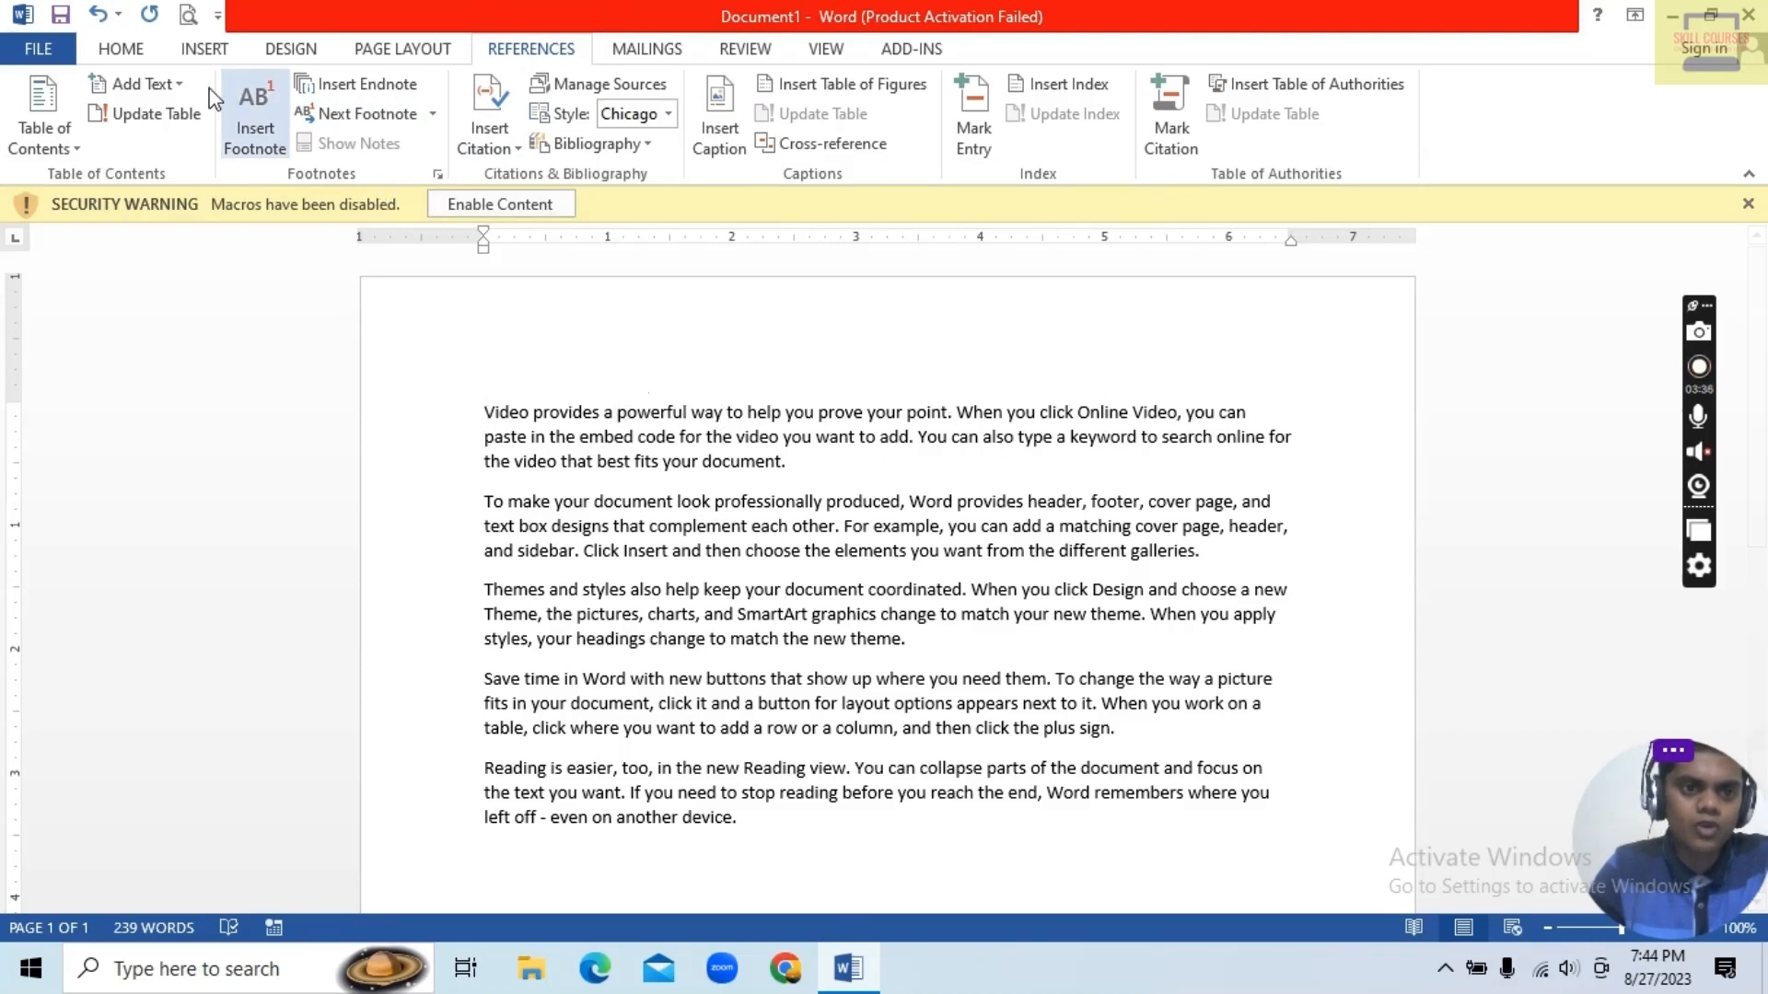
# Step: Insert a footnote before "powerful" in the first paragraph with the text "TO STRONG" and preview its note at the reference mark
pyautogui.click(259, 142)
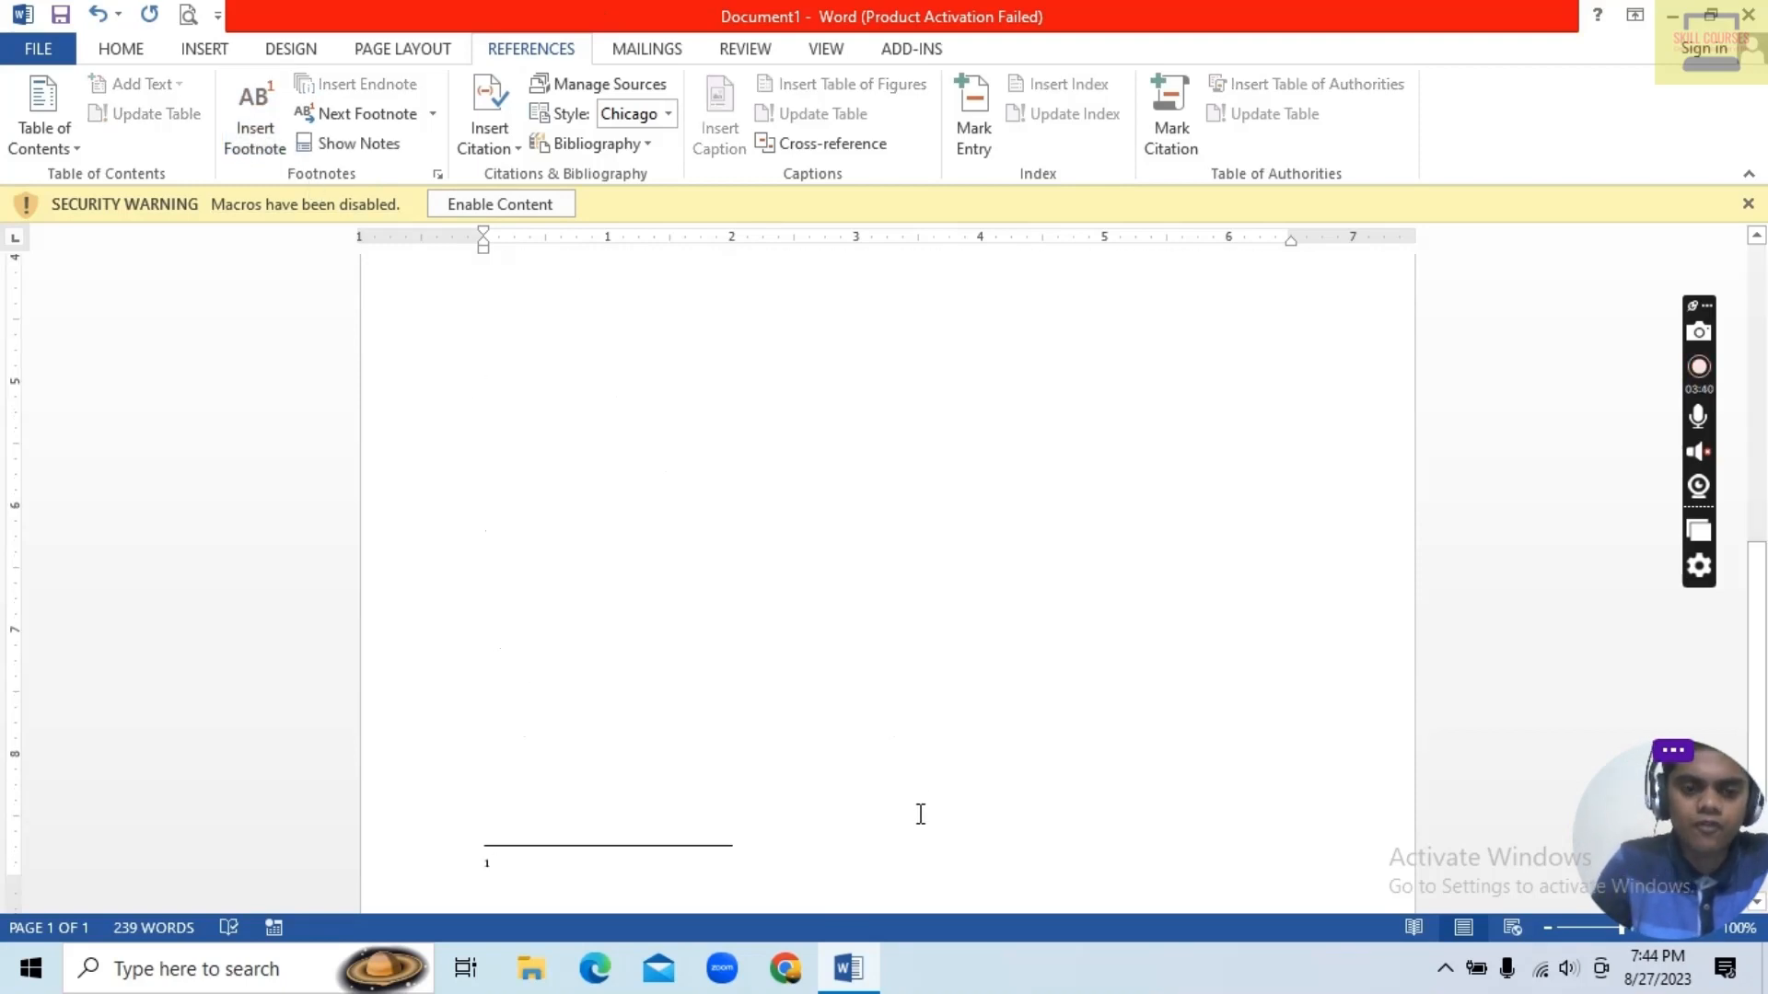
pyautogui.write('TO ST')
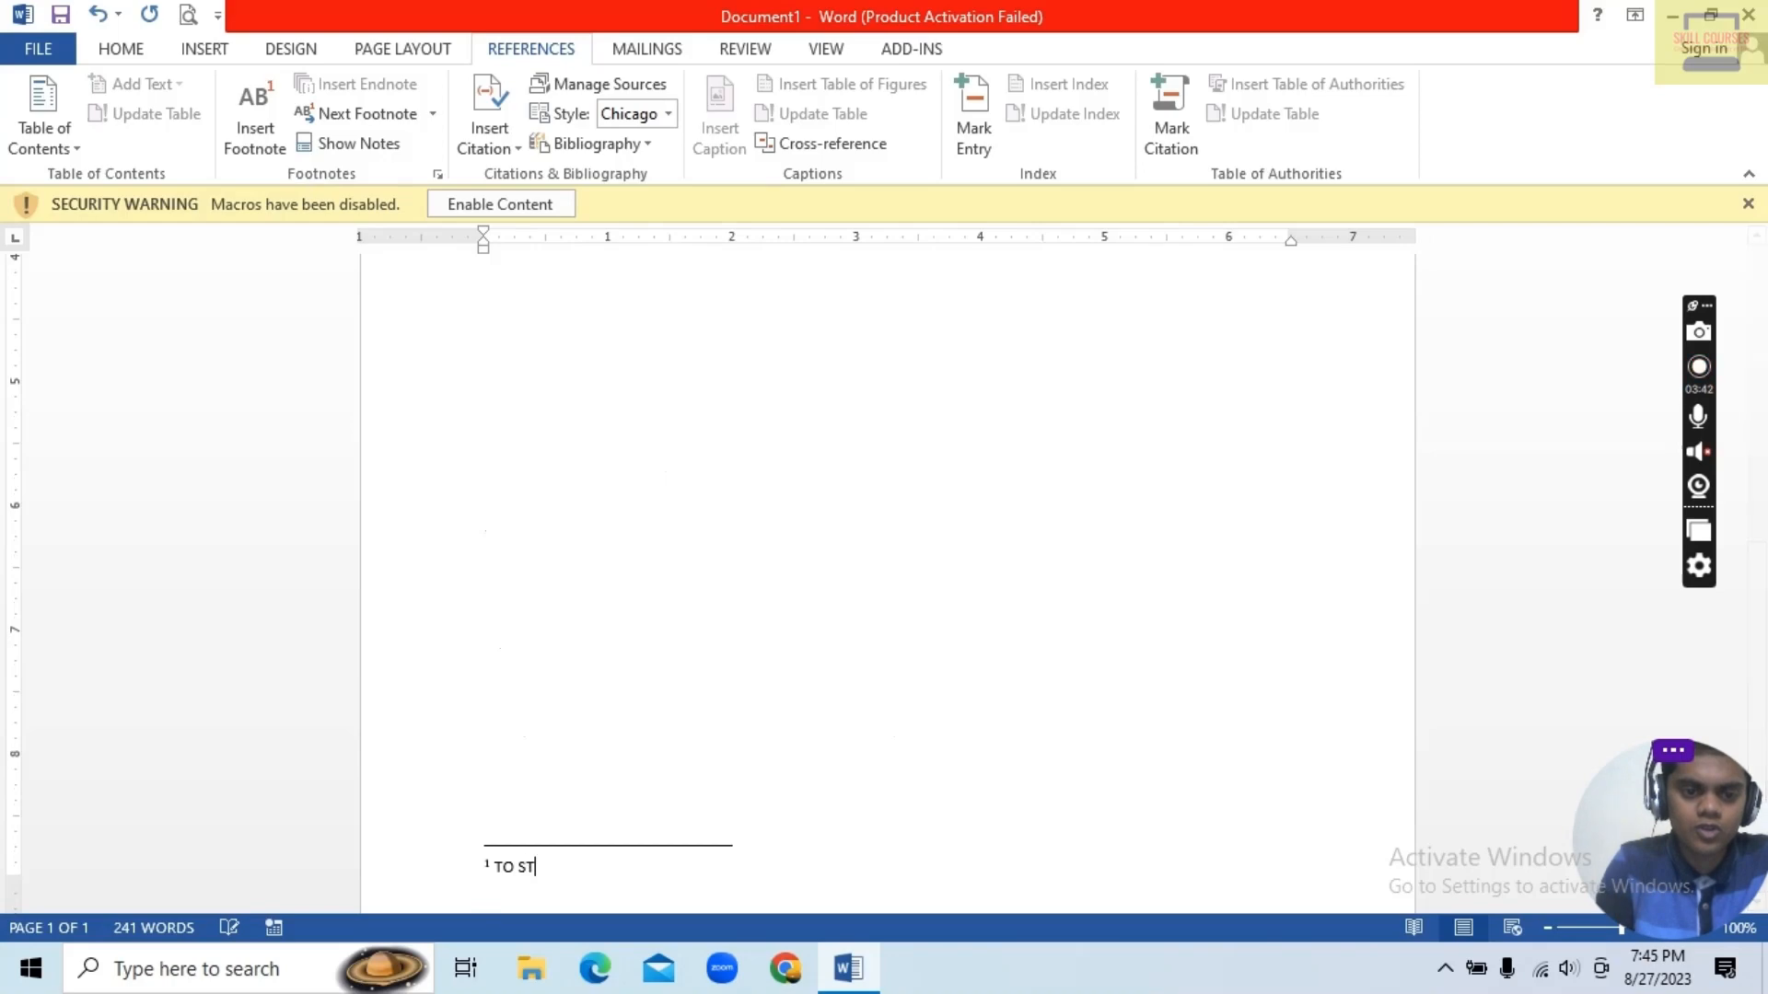
pyautogui.write('RONG')
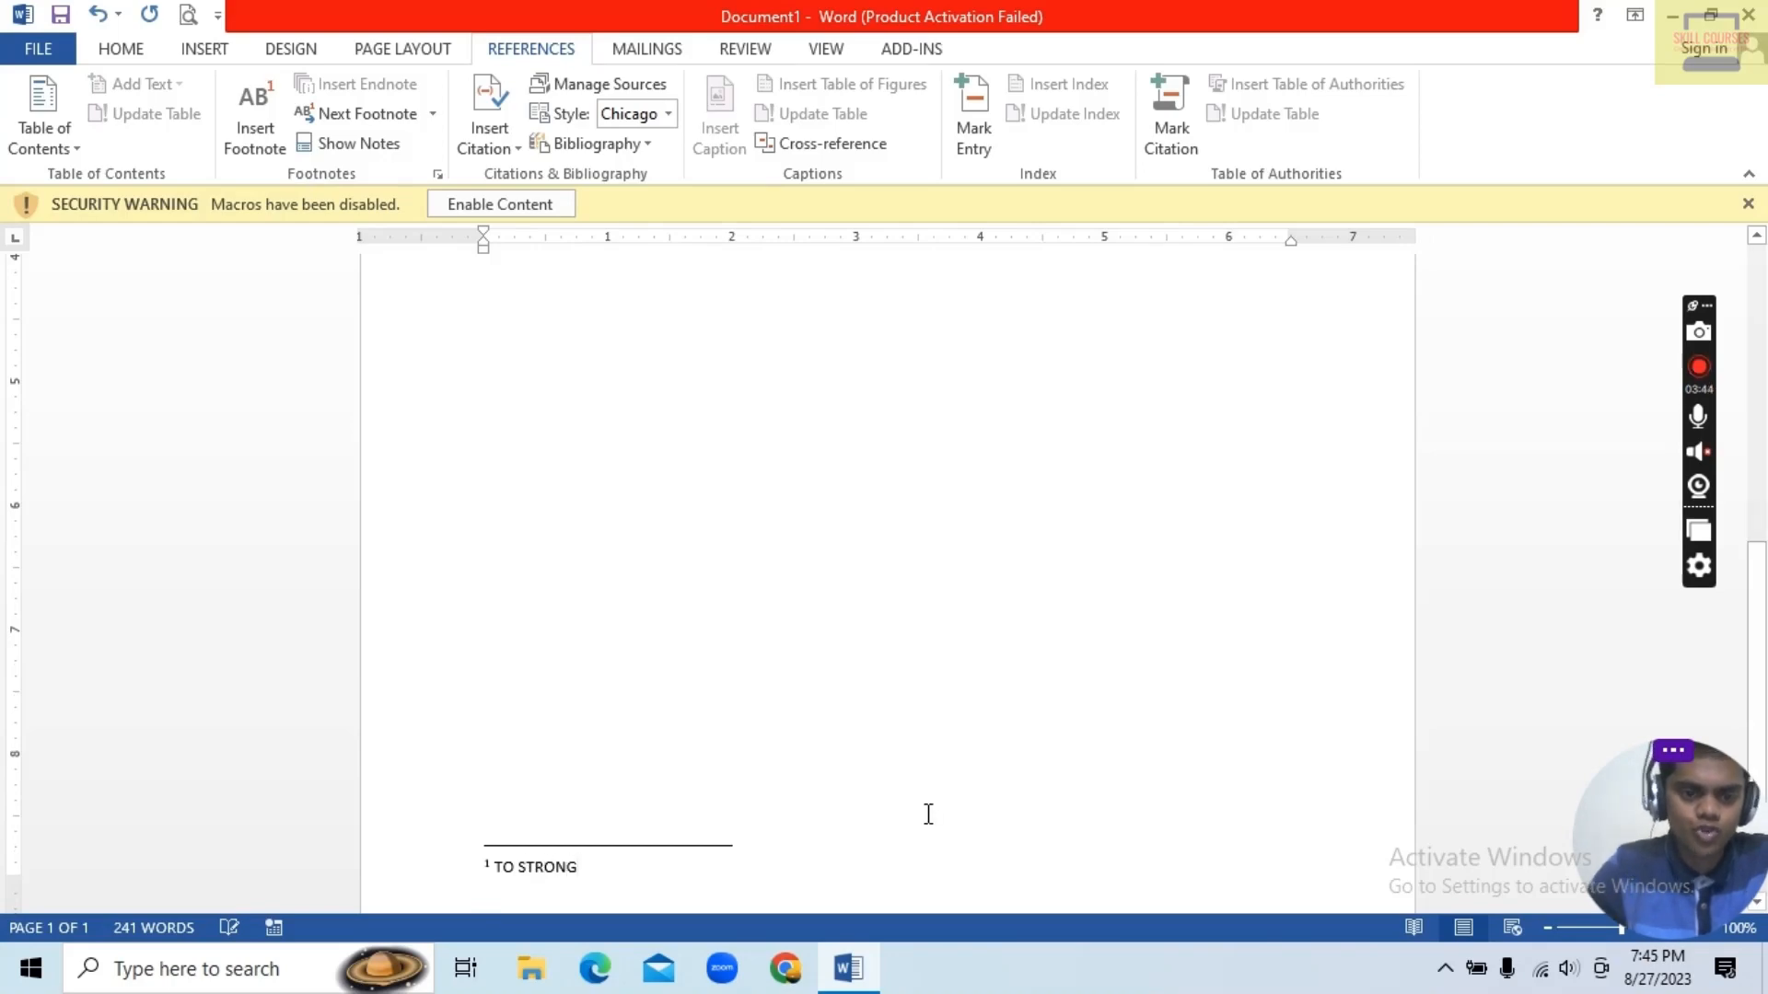
pyautogui.scroll(10, 829, 801)
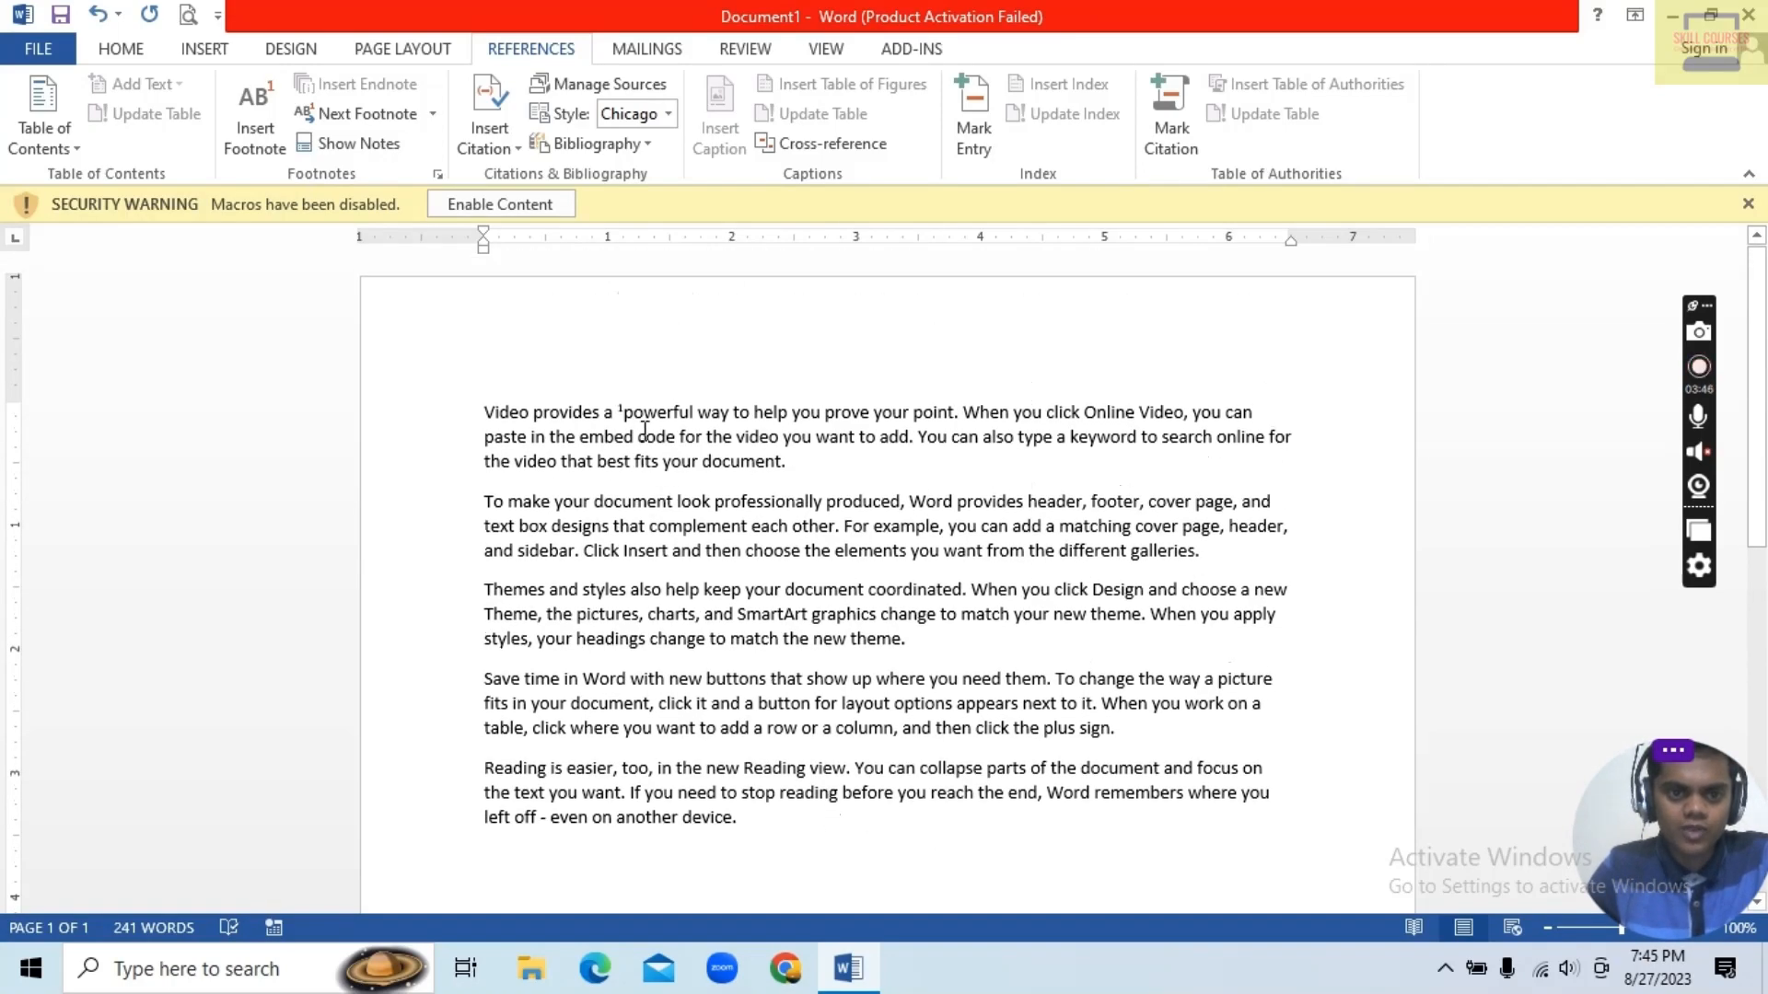
pyautogui.moveTo(650, 418)
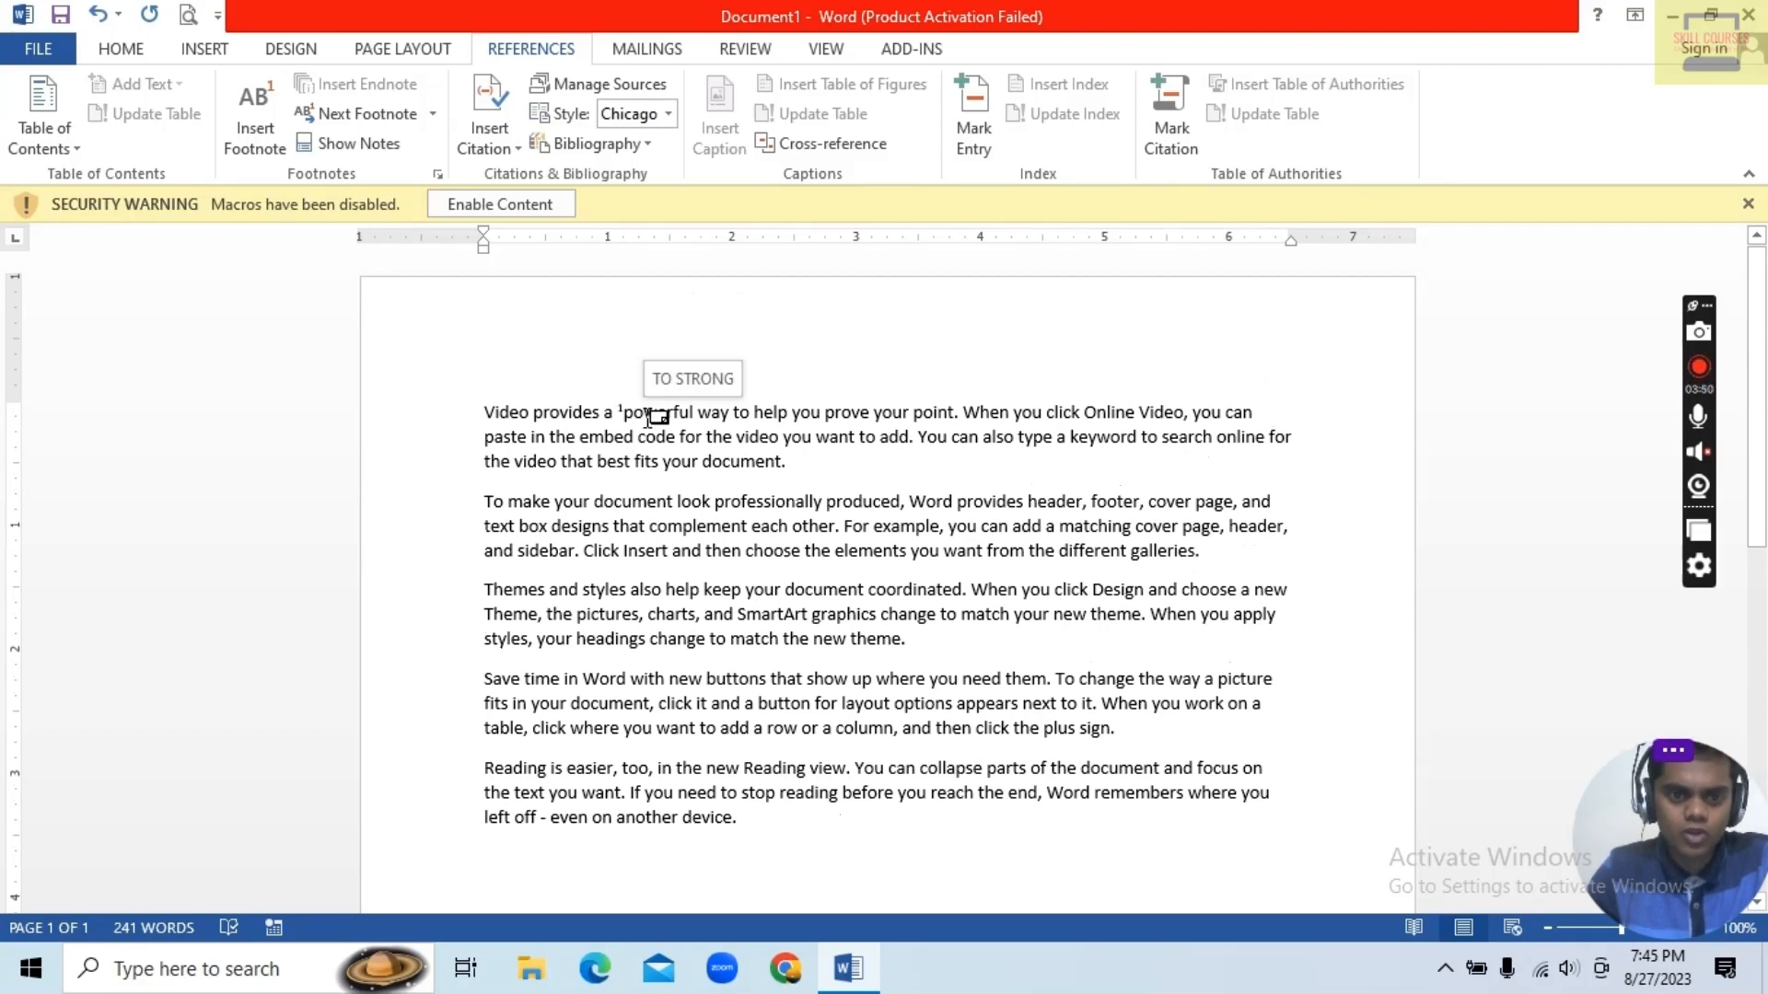
# Step: Insert a footnote before "professionally" in the second paragraph with the text "TO BECOME PROFESINAL"
pyautogui.click(718, 505)
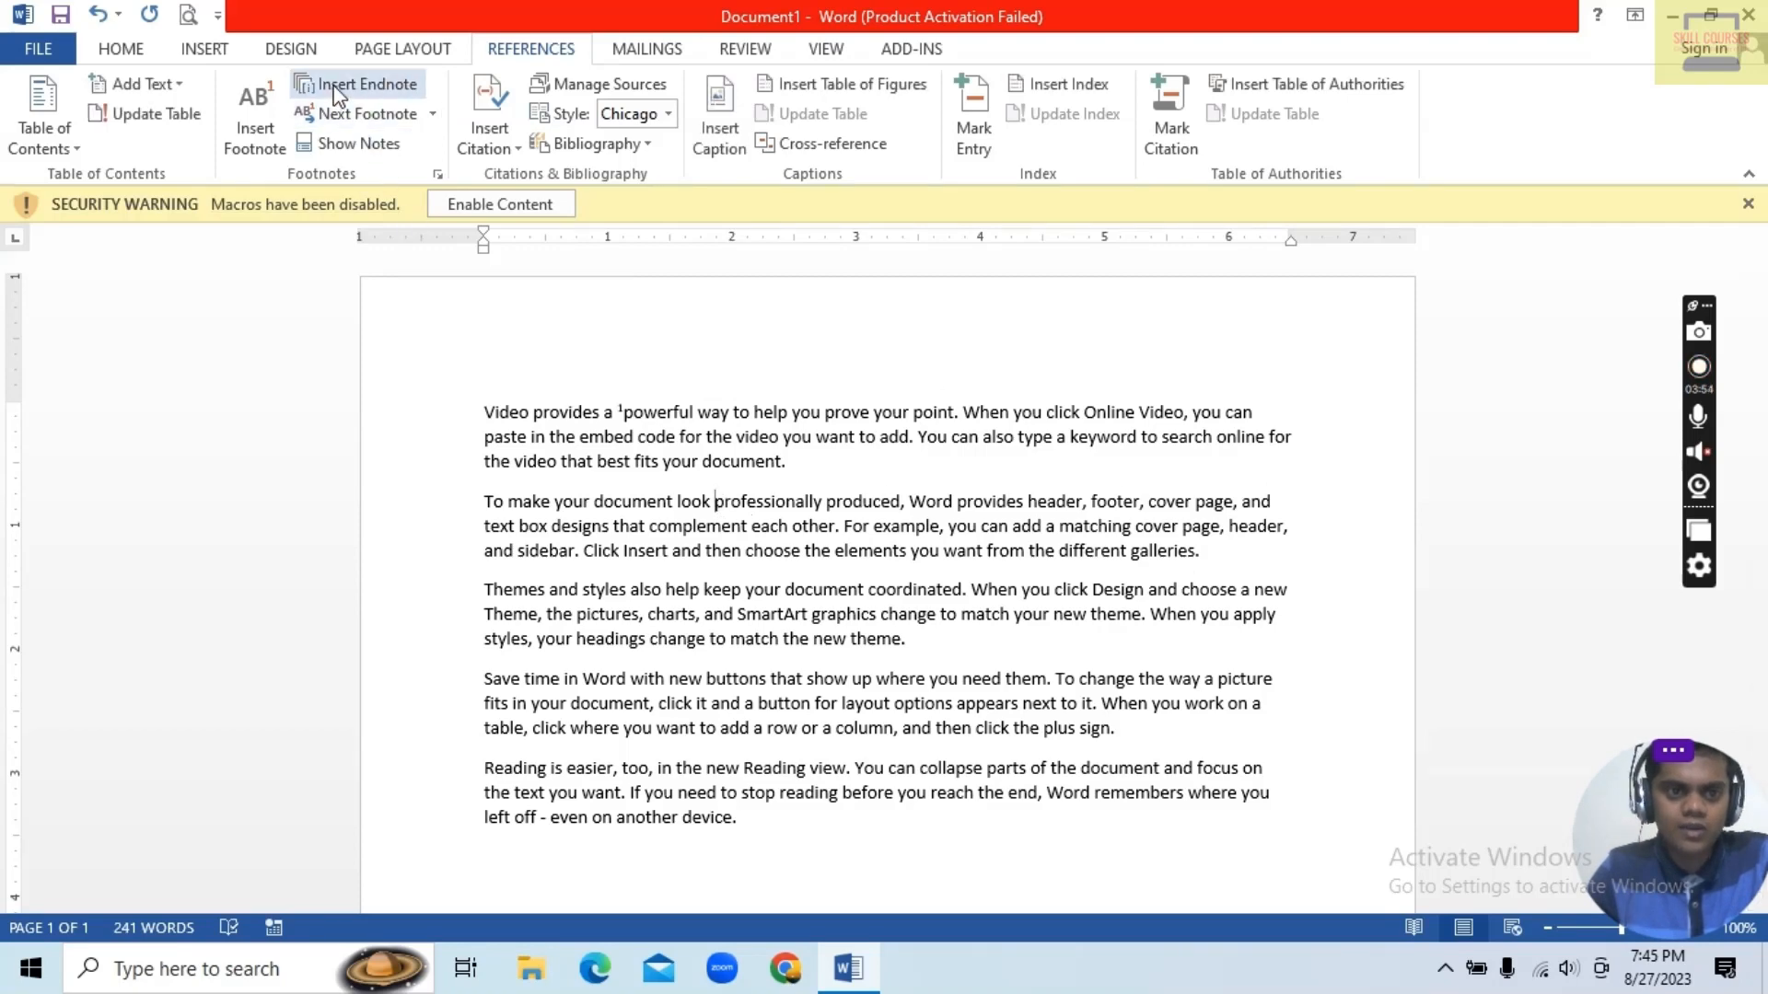
pyautogui.click(230, 134)
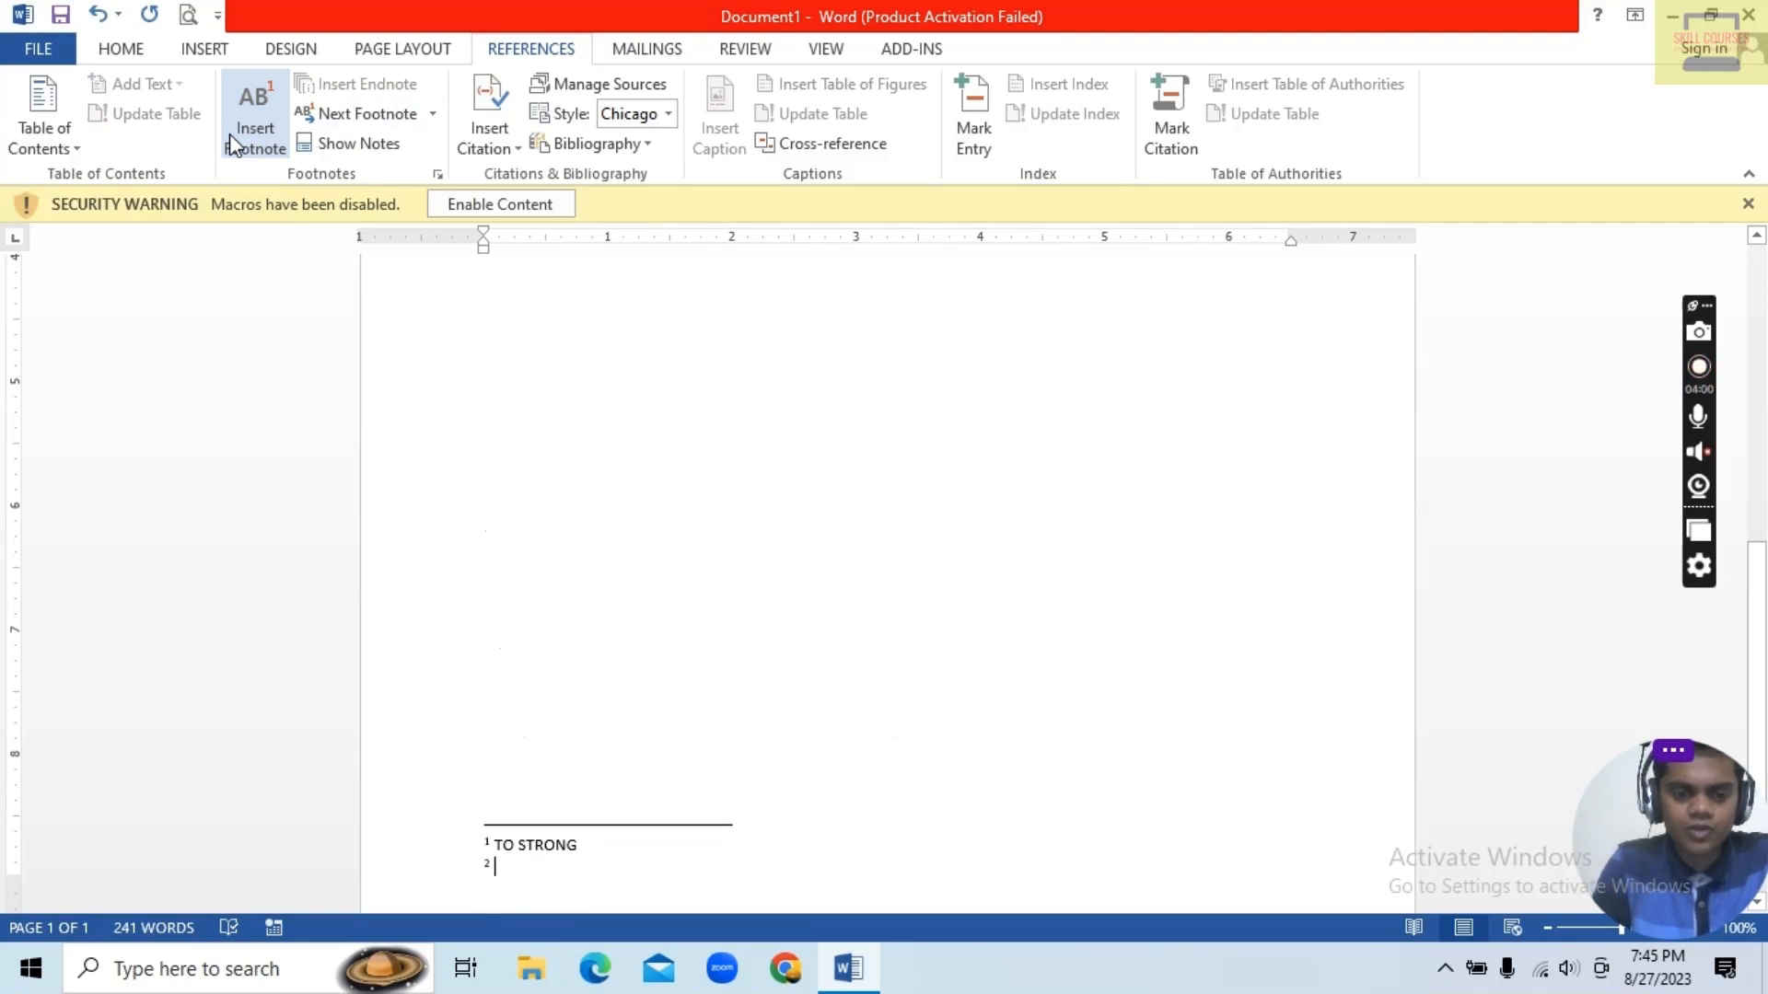
pyautogui.write('TO BECO')
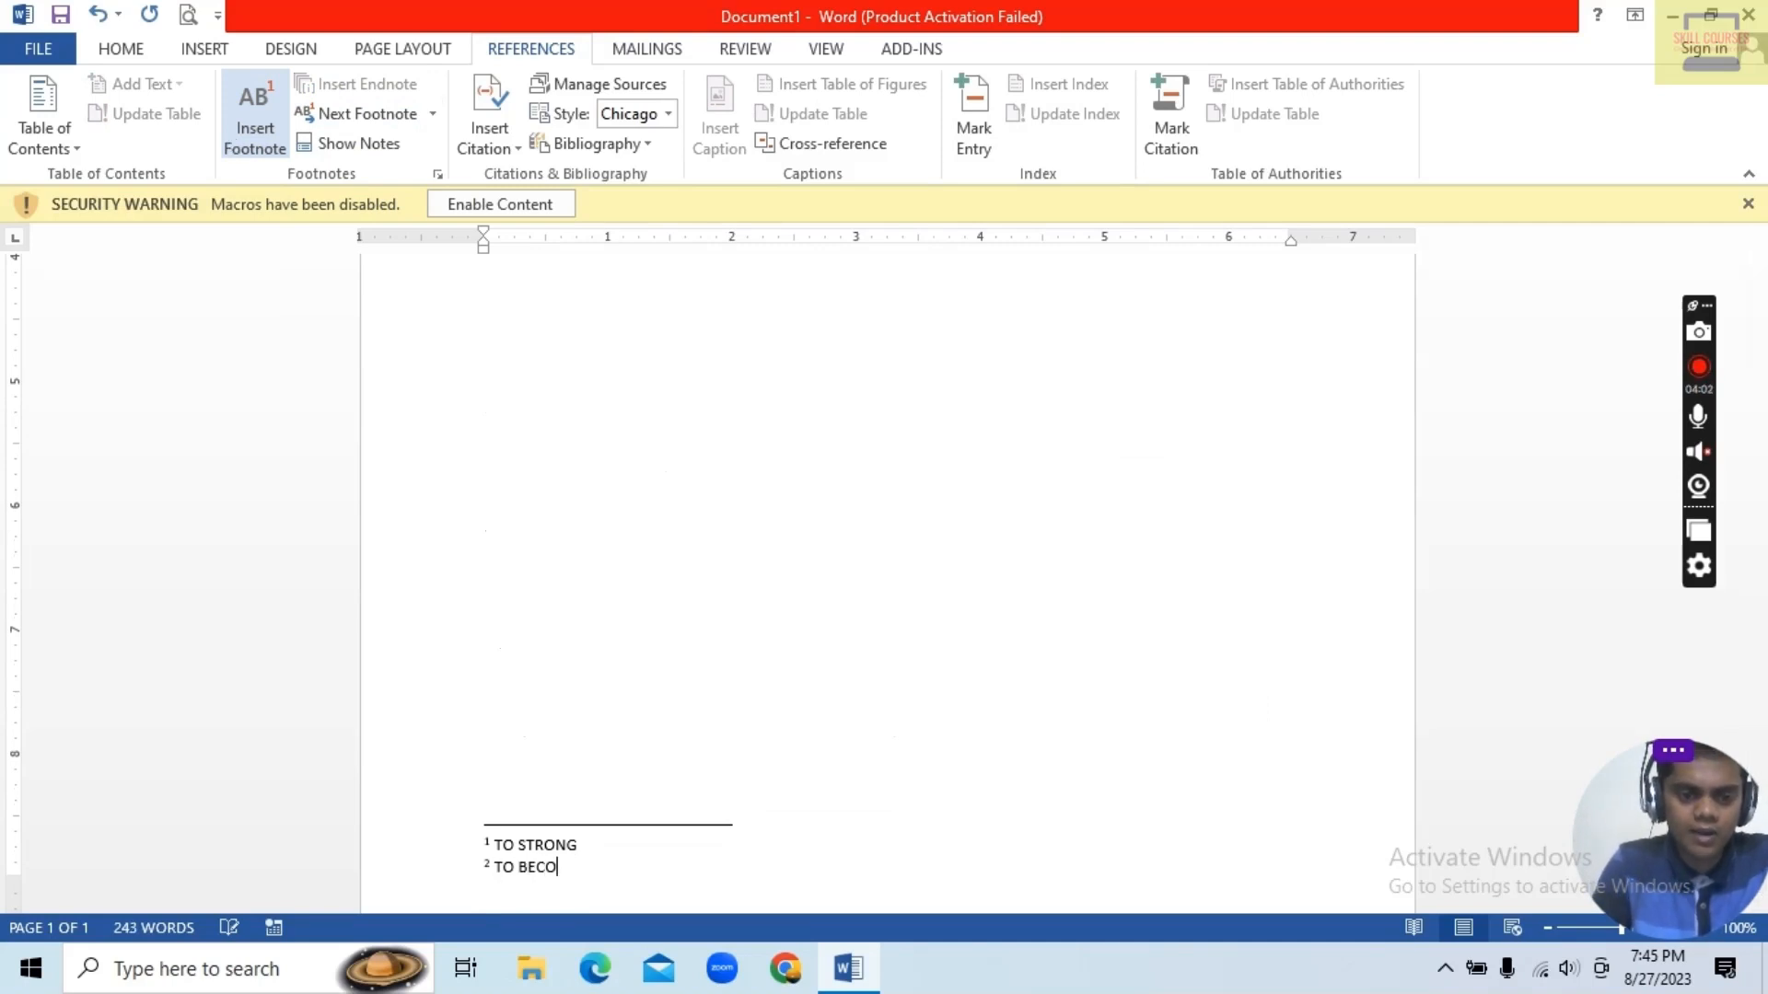
pyautogui.write('ME PROFESINAL')
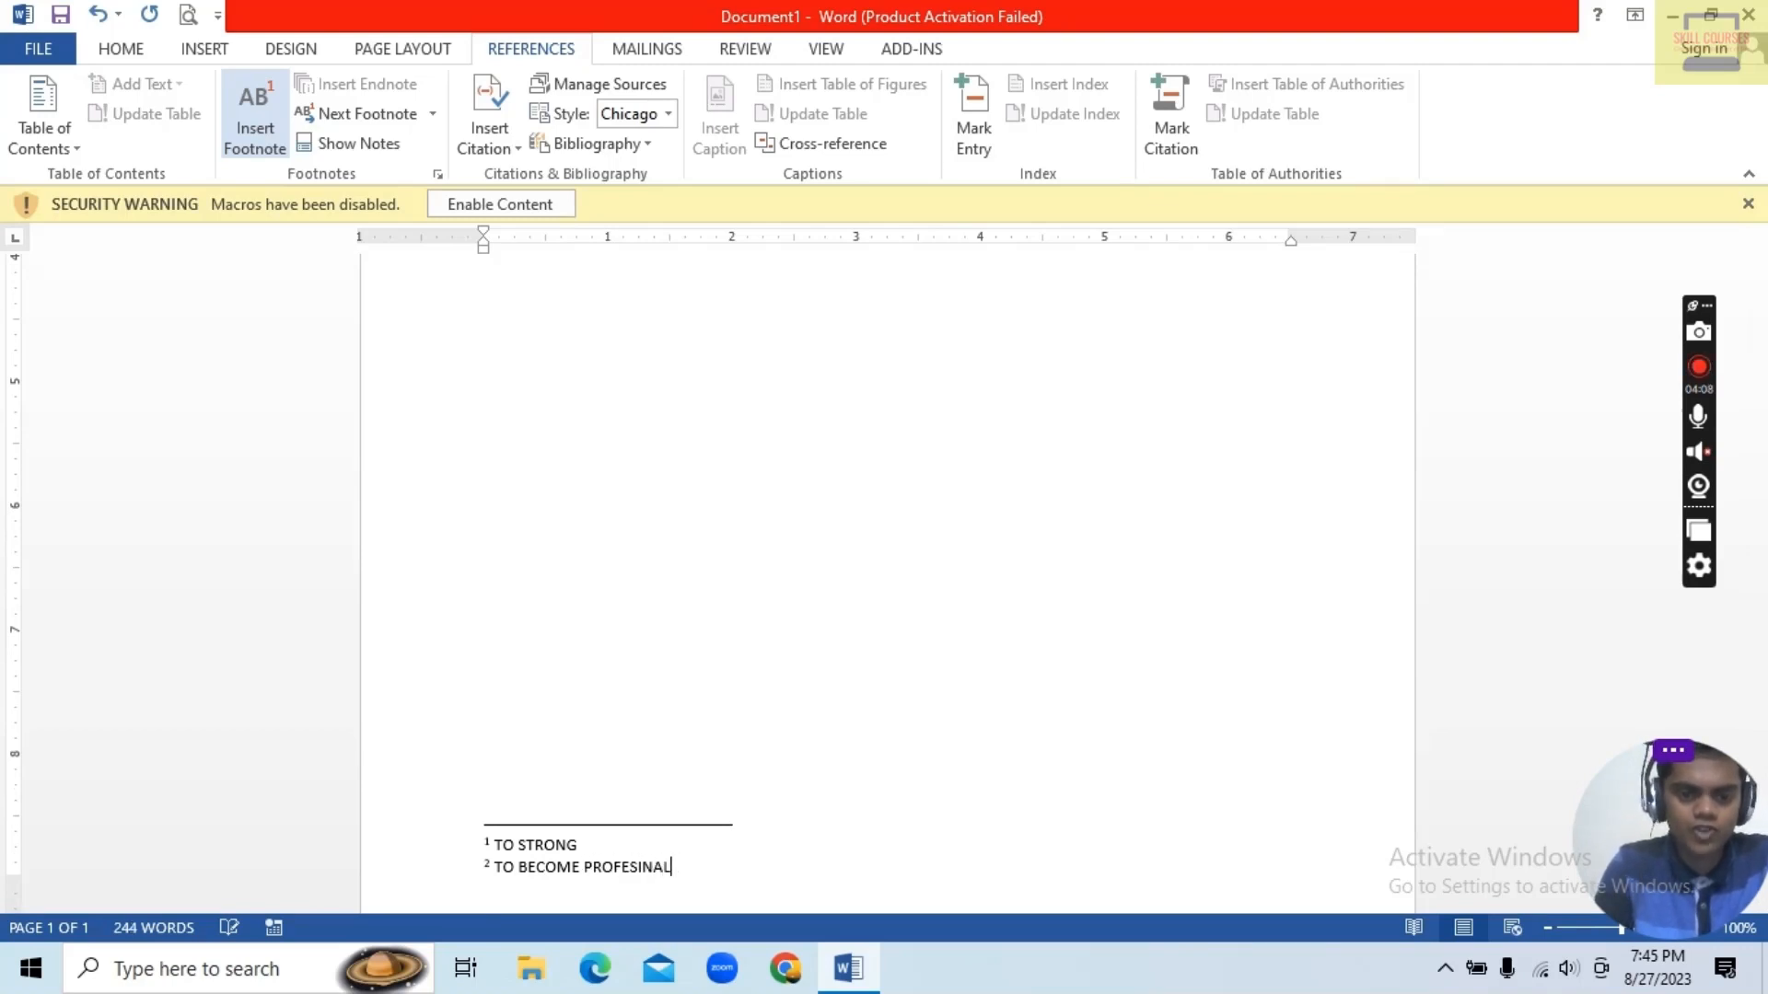
pyautogui.scroll(4, 261, 161)
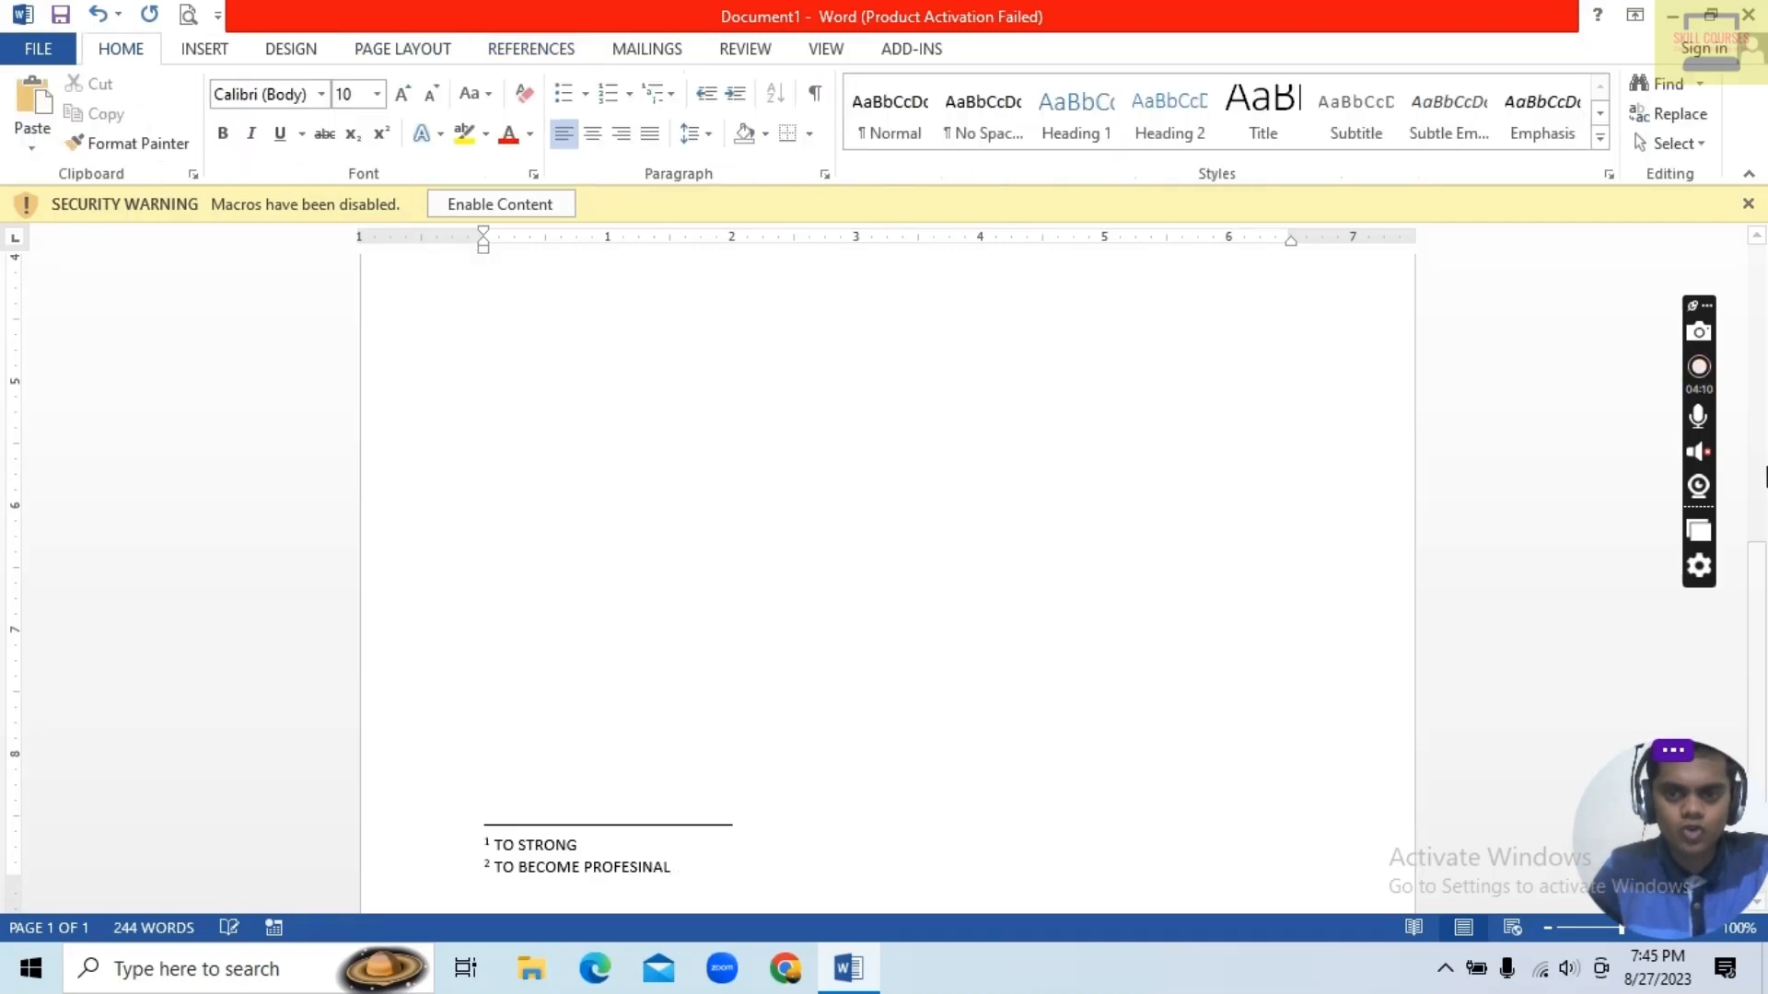
# Step: Insert a footnote before "Video" in the first paragraph with the text "TO WATCH" and preview its note at the reference mark
pyautogui.scroll(8, 1754, 474)
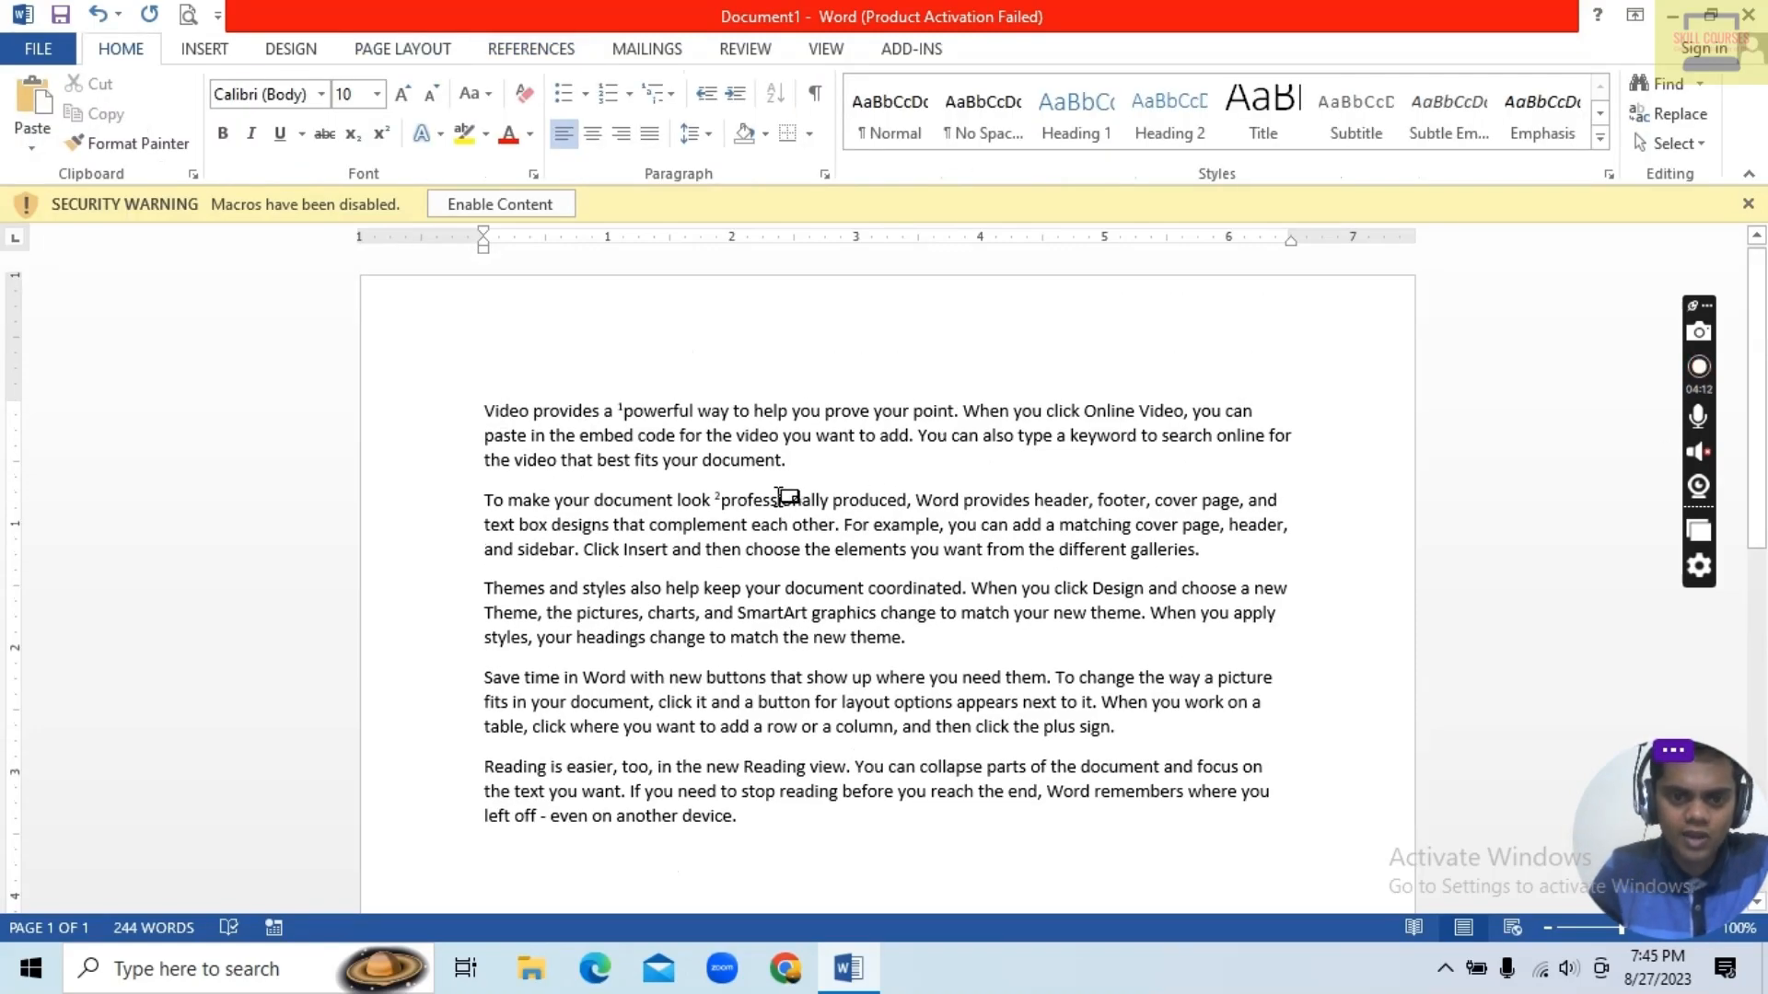
pyautogui.moveTo(780, 505)
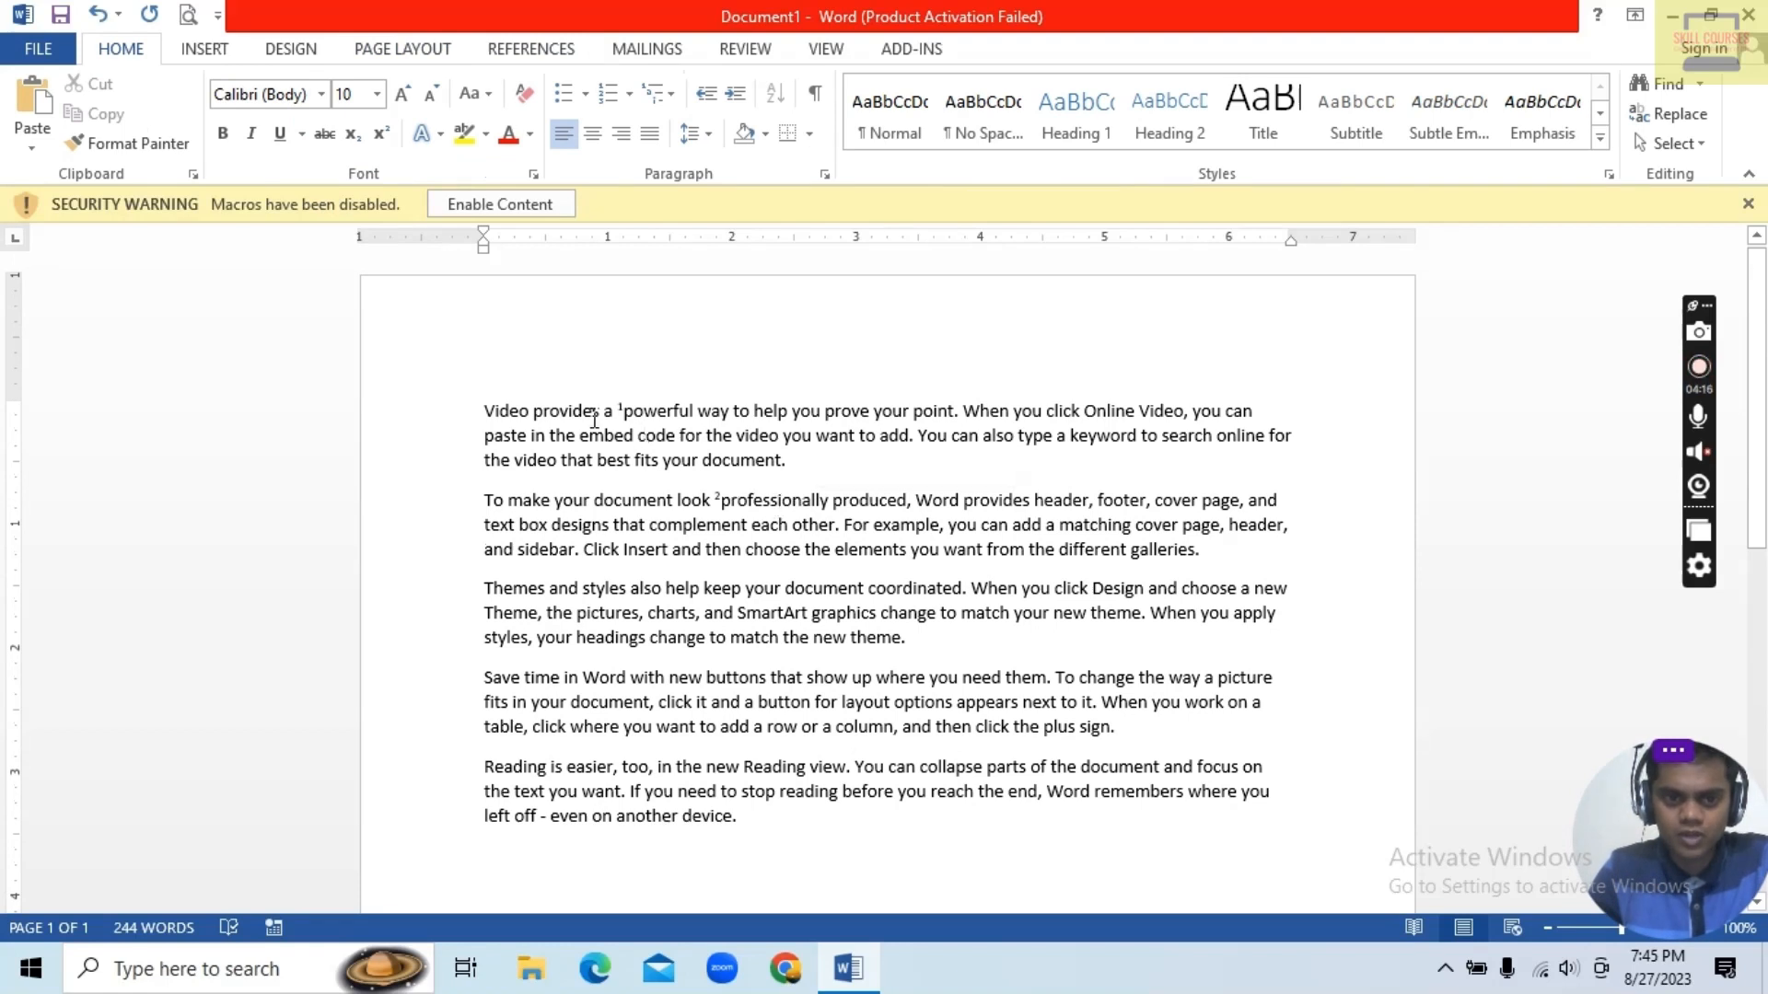
pyautogui.click(487, 412)
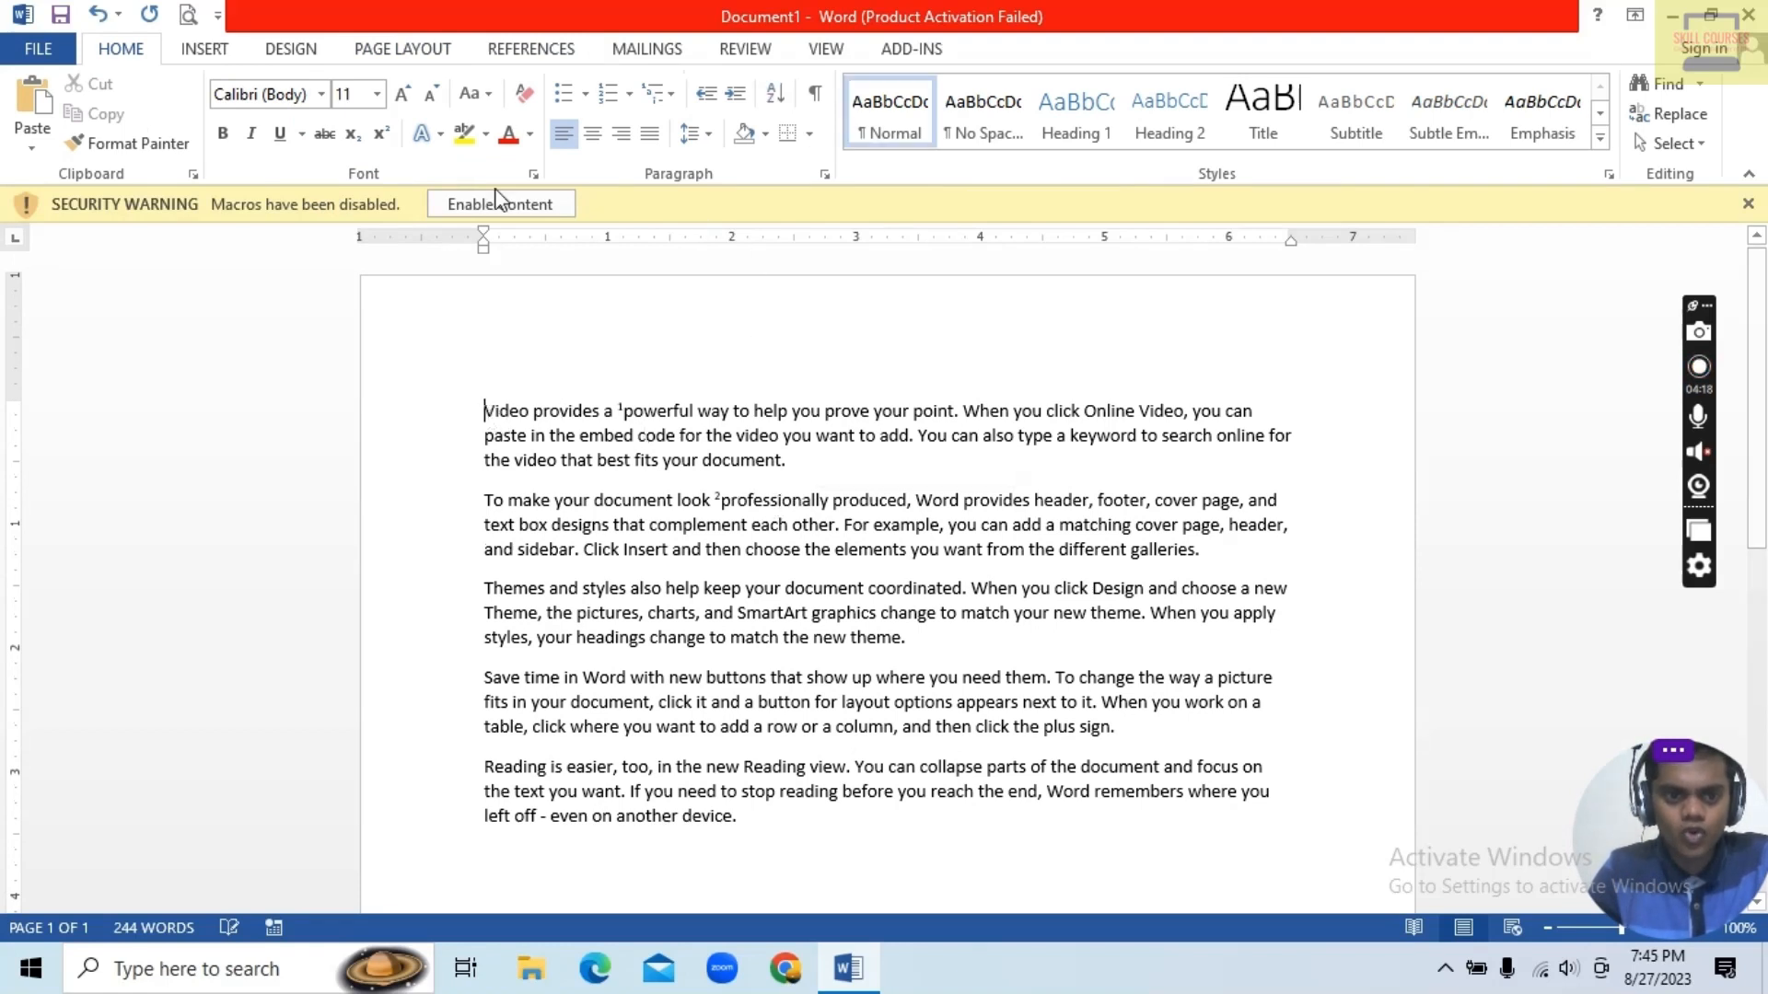
pyautogui.click(525, 48)
pyautogui.click(274, 119)
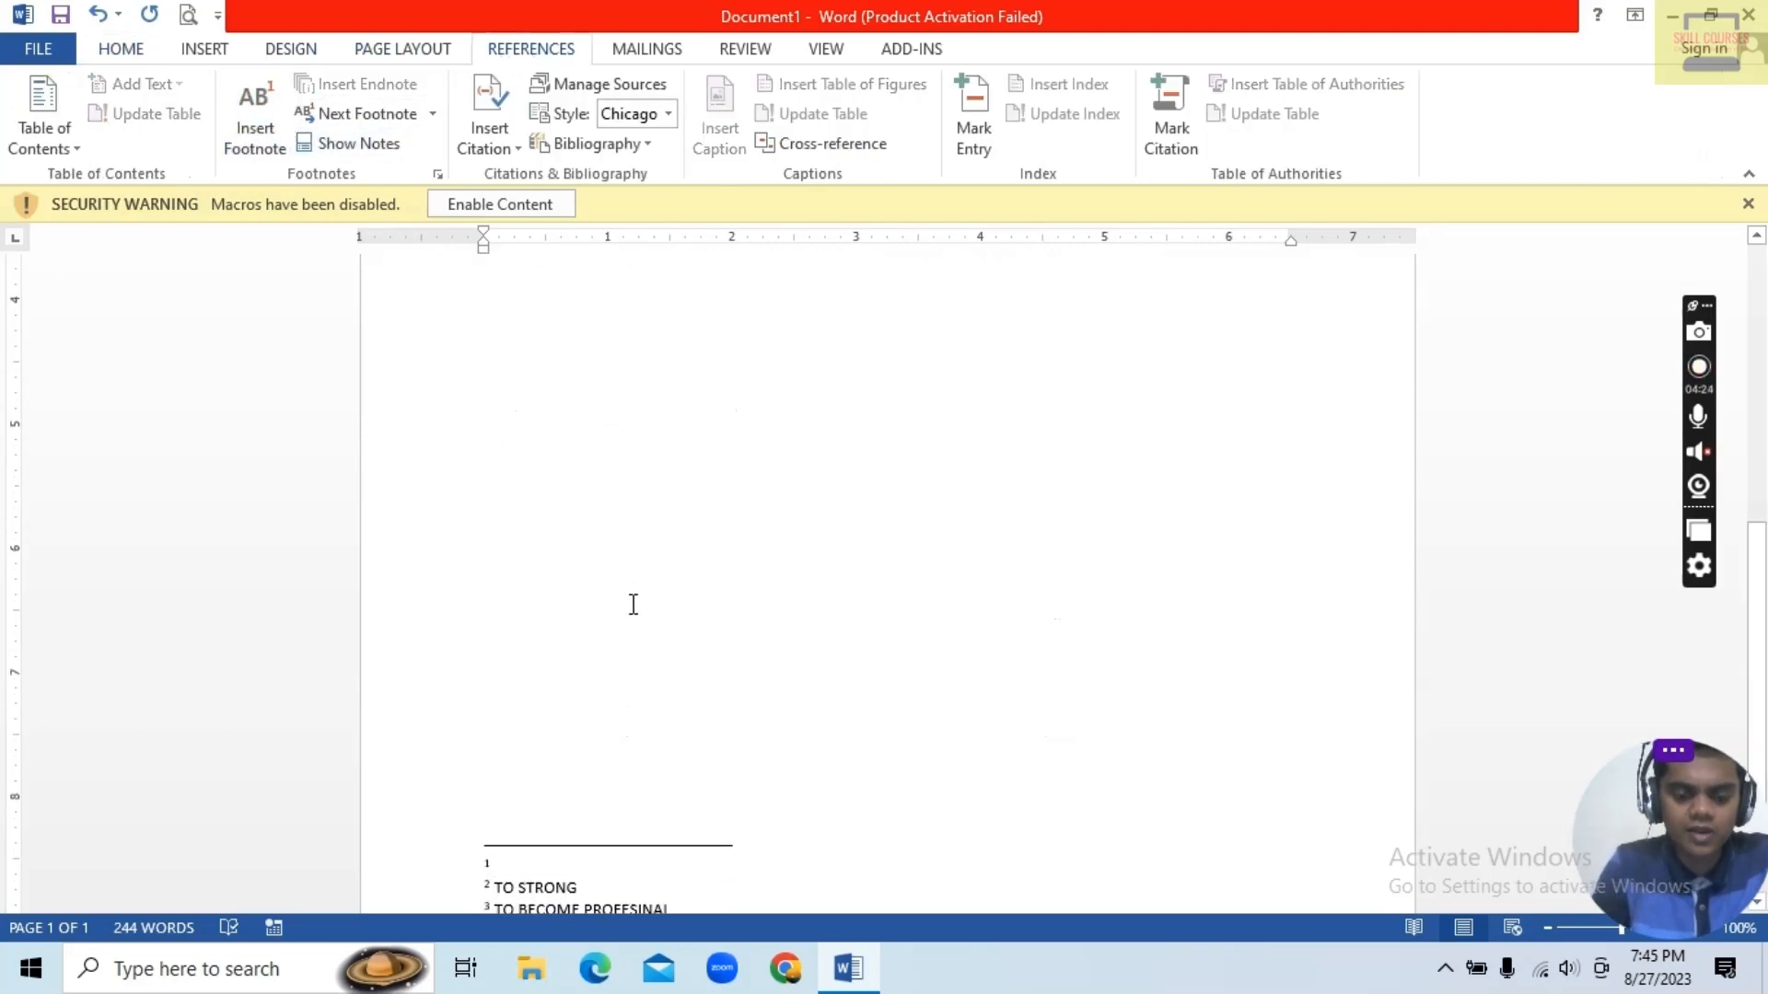
pyautogui.write('TO WATCH')
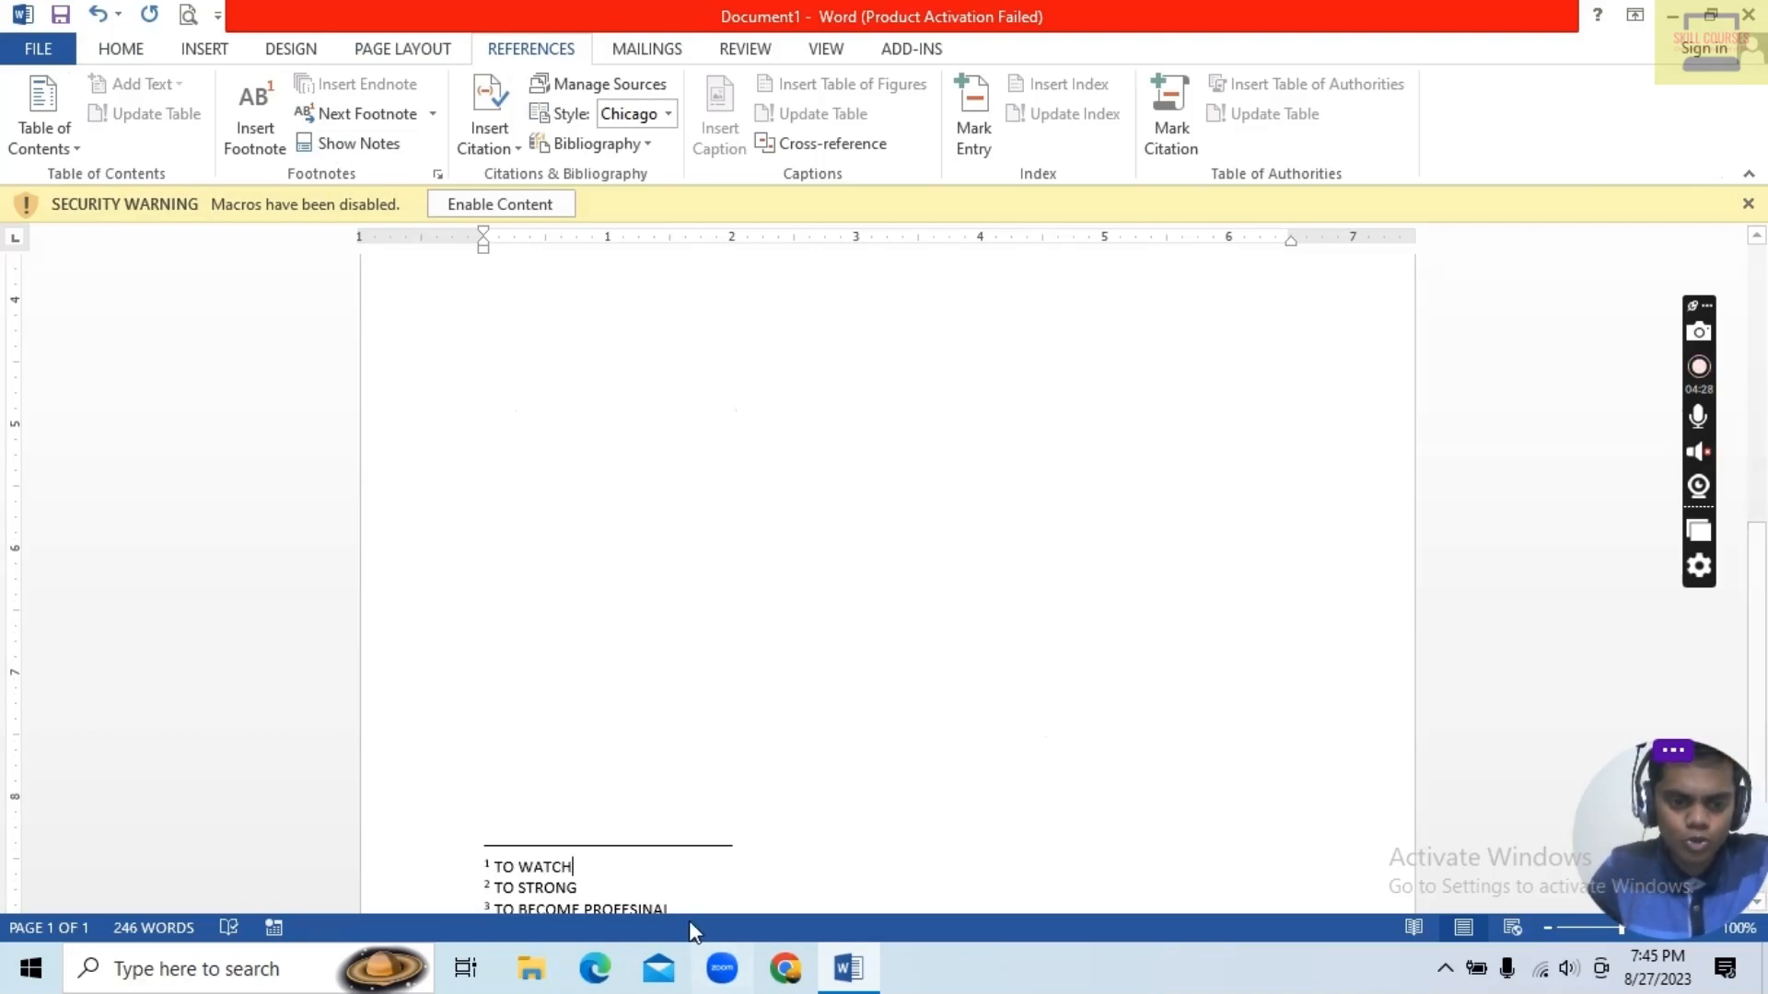
pyautogui.scroll(-1, 559, 871)
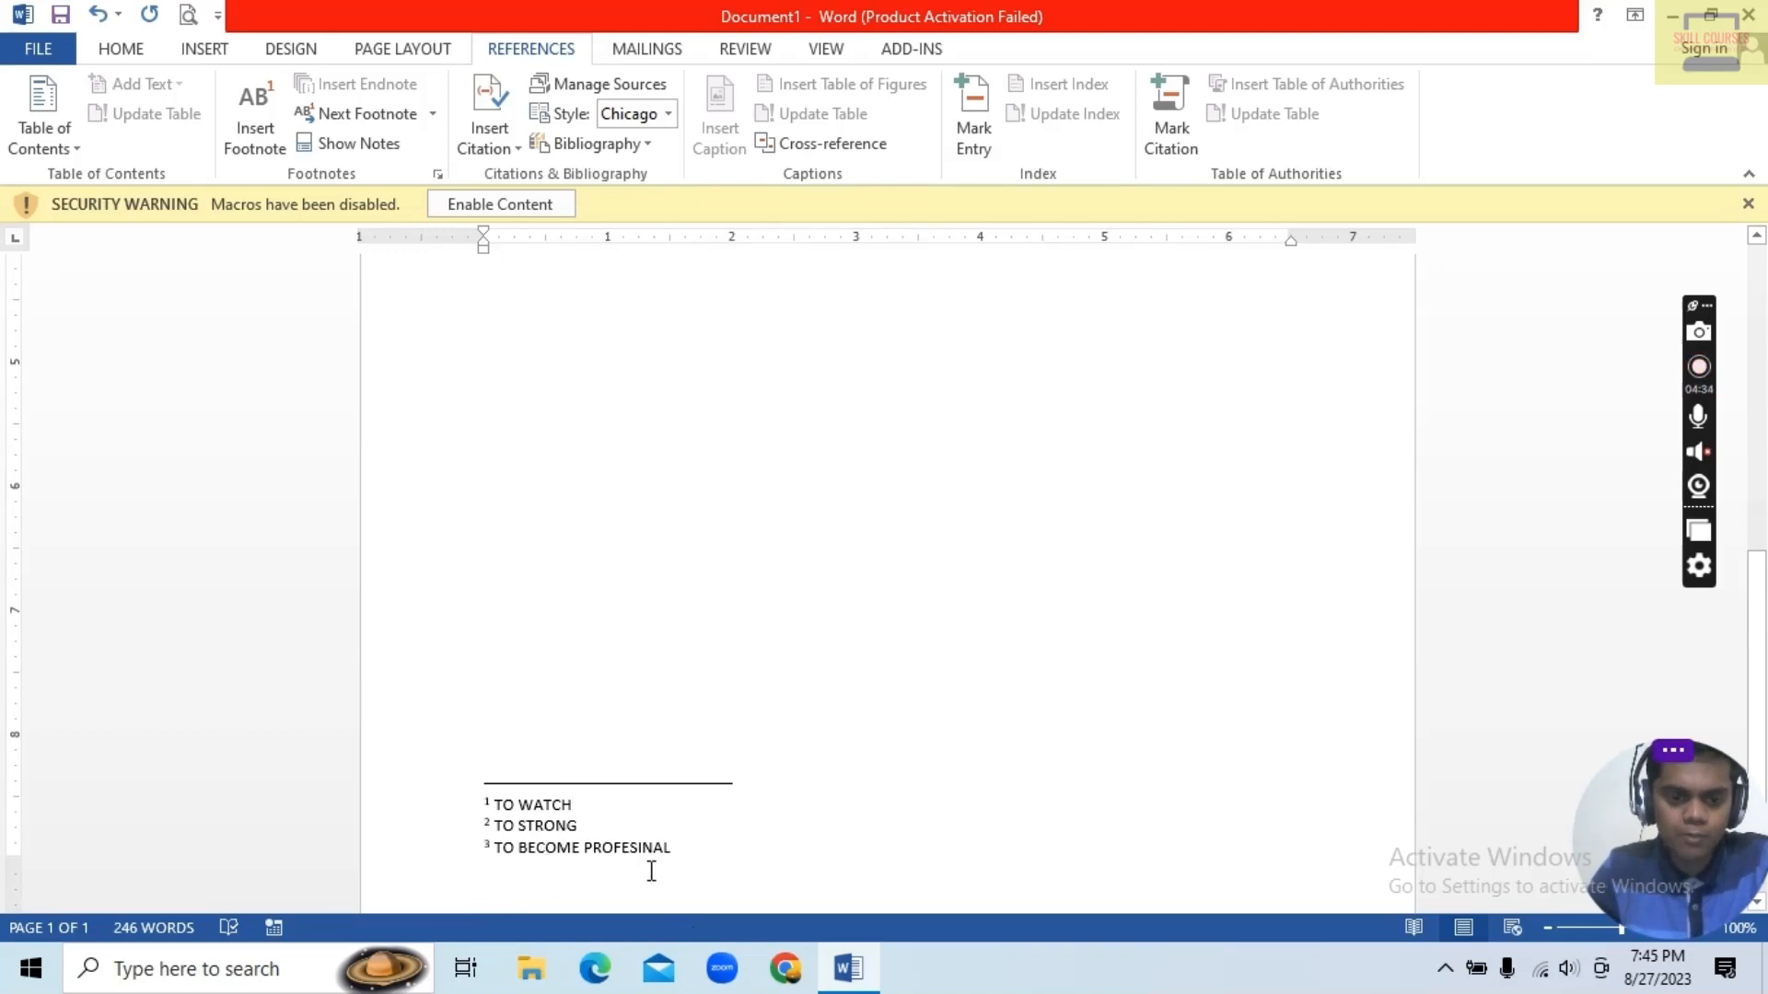
pyautogui.scroll(10, 664, 875)
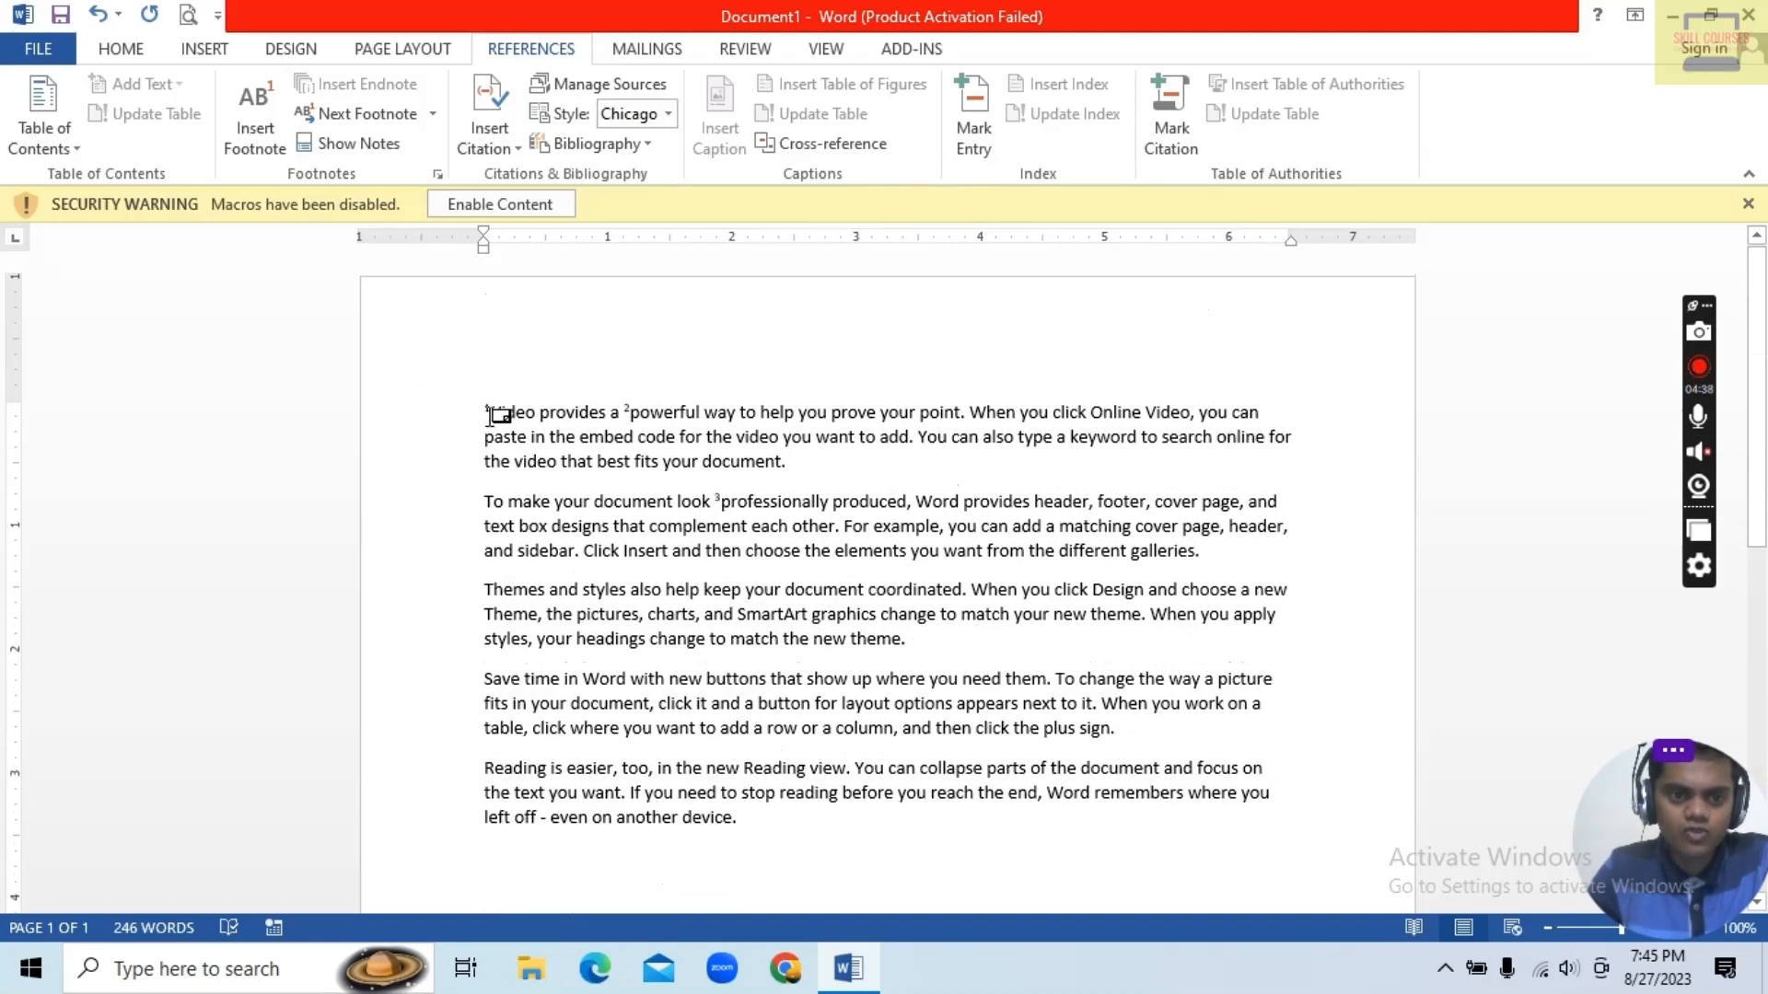
pyautogui.moveTo(498, 414)
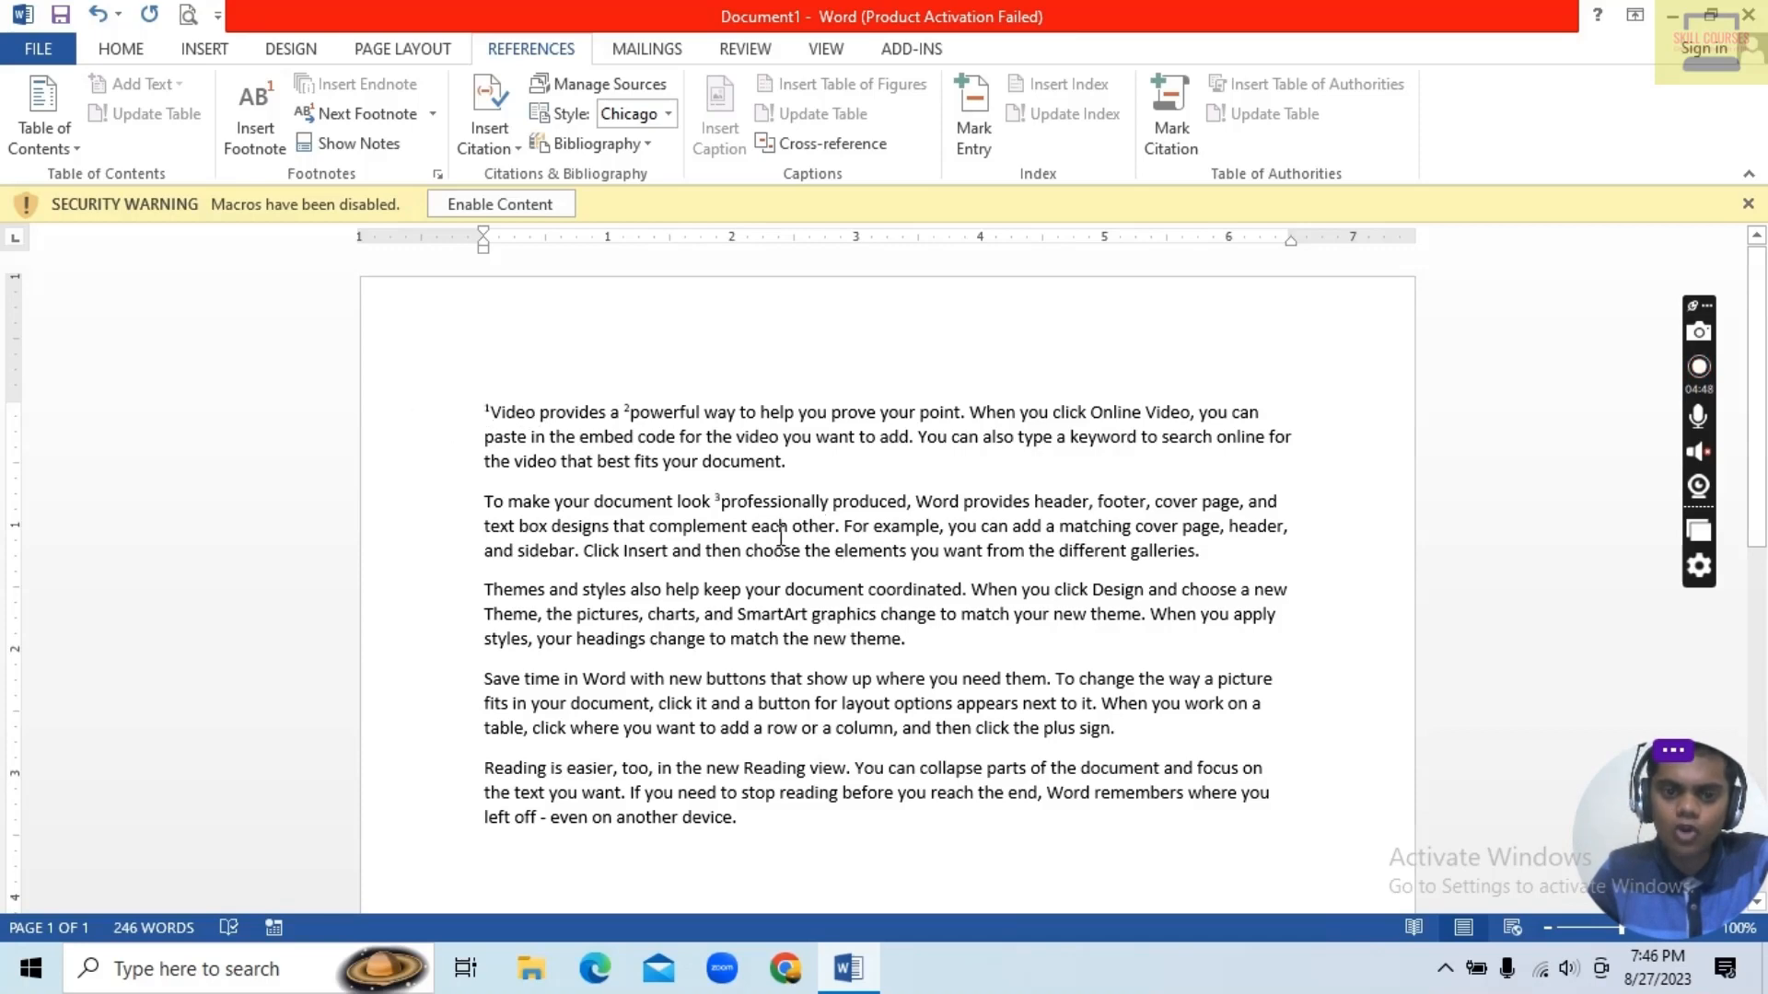
# Step: Delete the footnote reference marks before "Video", "powerful" and "professionally" in the first two paragraphs
pyautogui.click(490, 412)
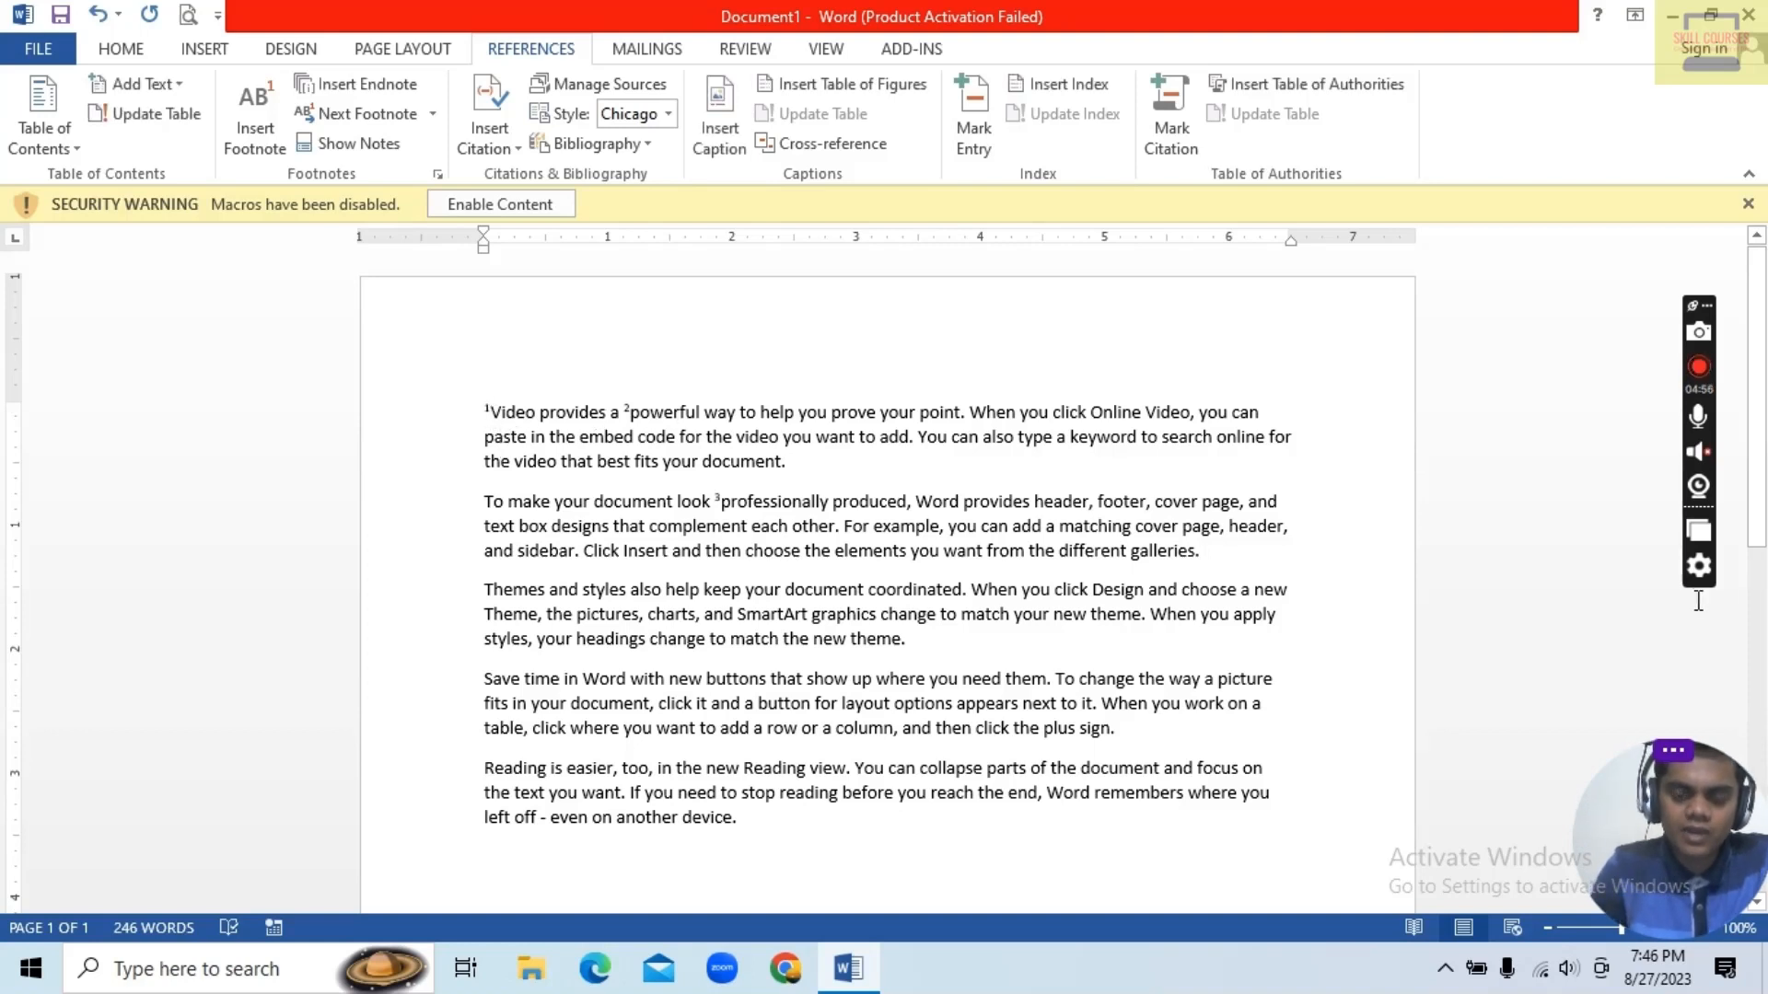
pyautogui.press('BackSpace')
pyautogui.press('BackSpace')
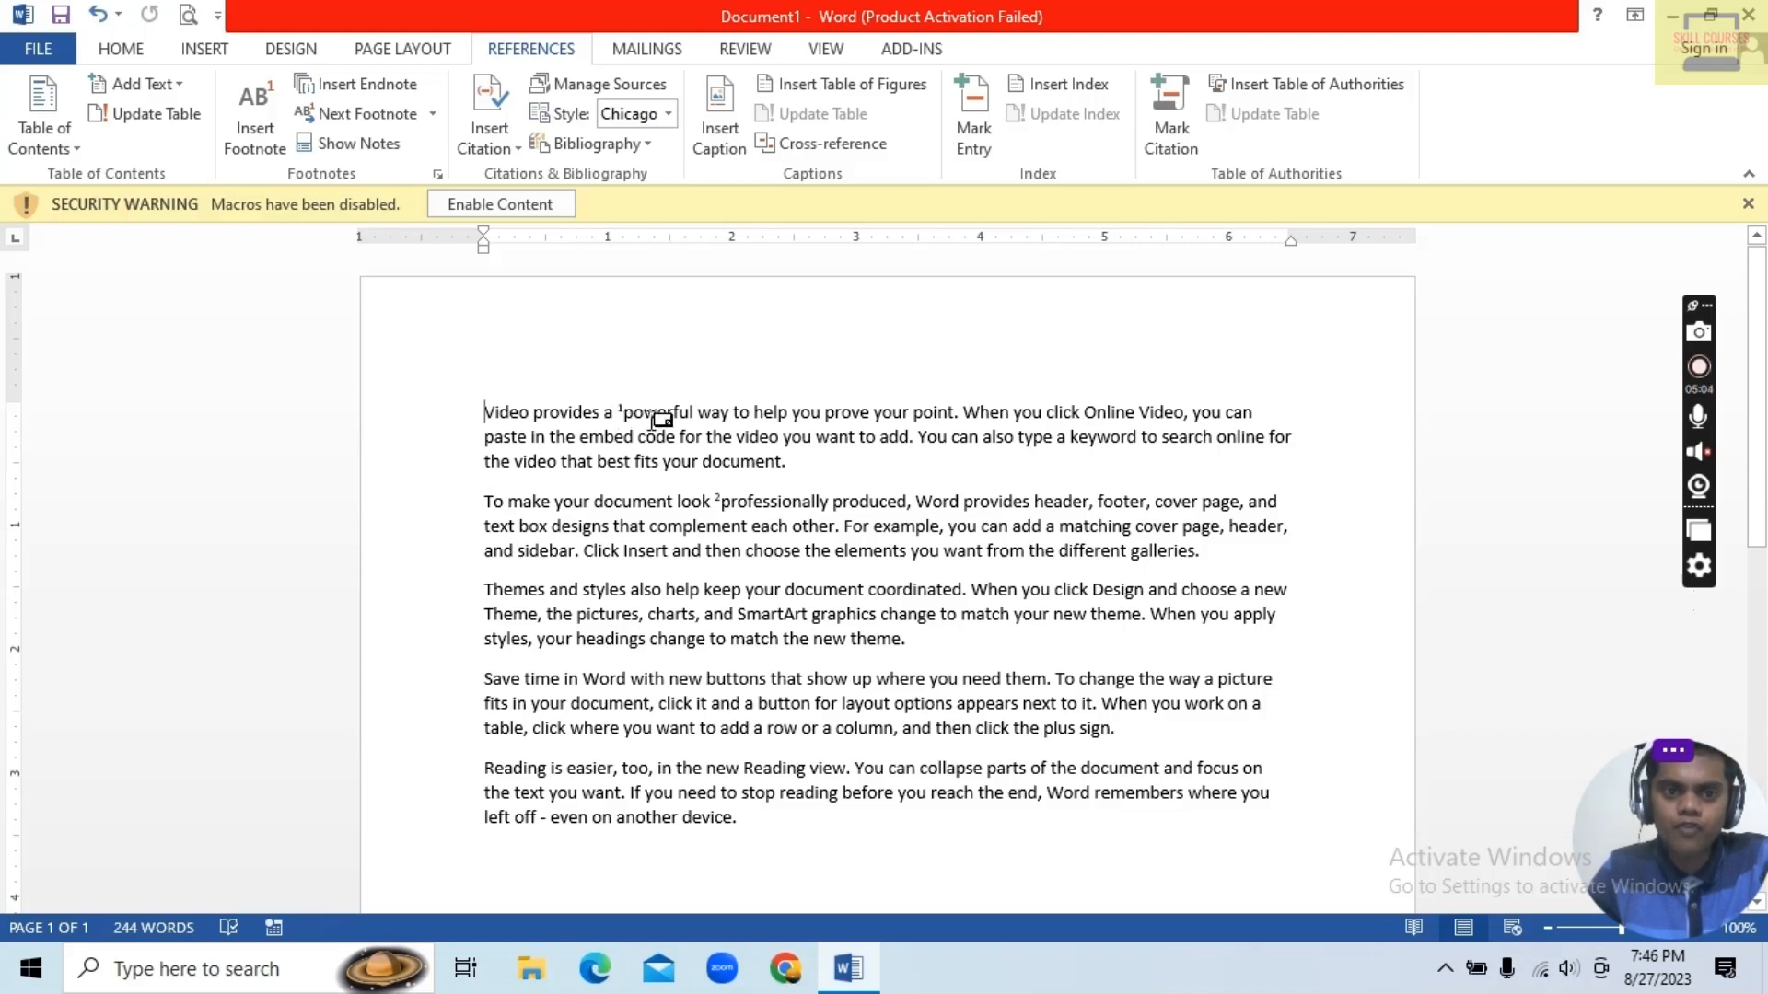
pyautogui.moveTo(642, 412)
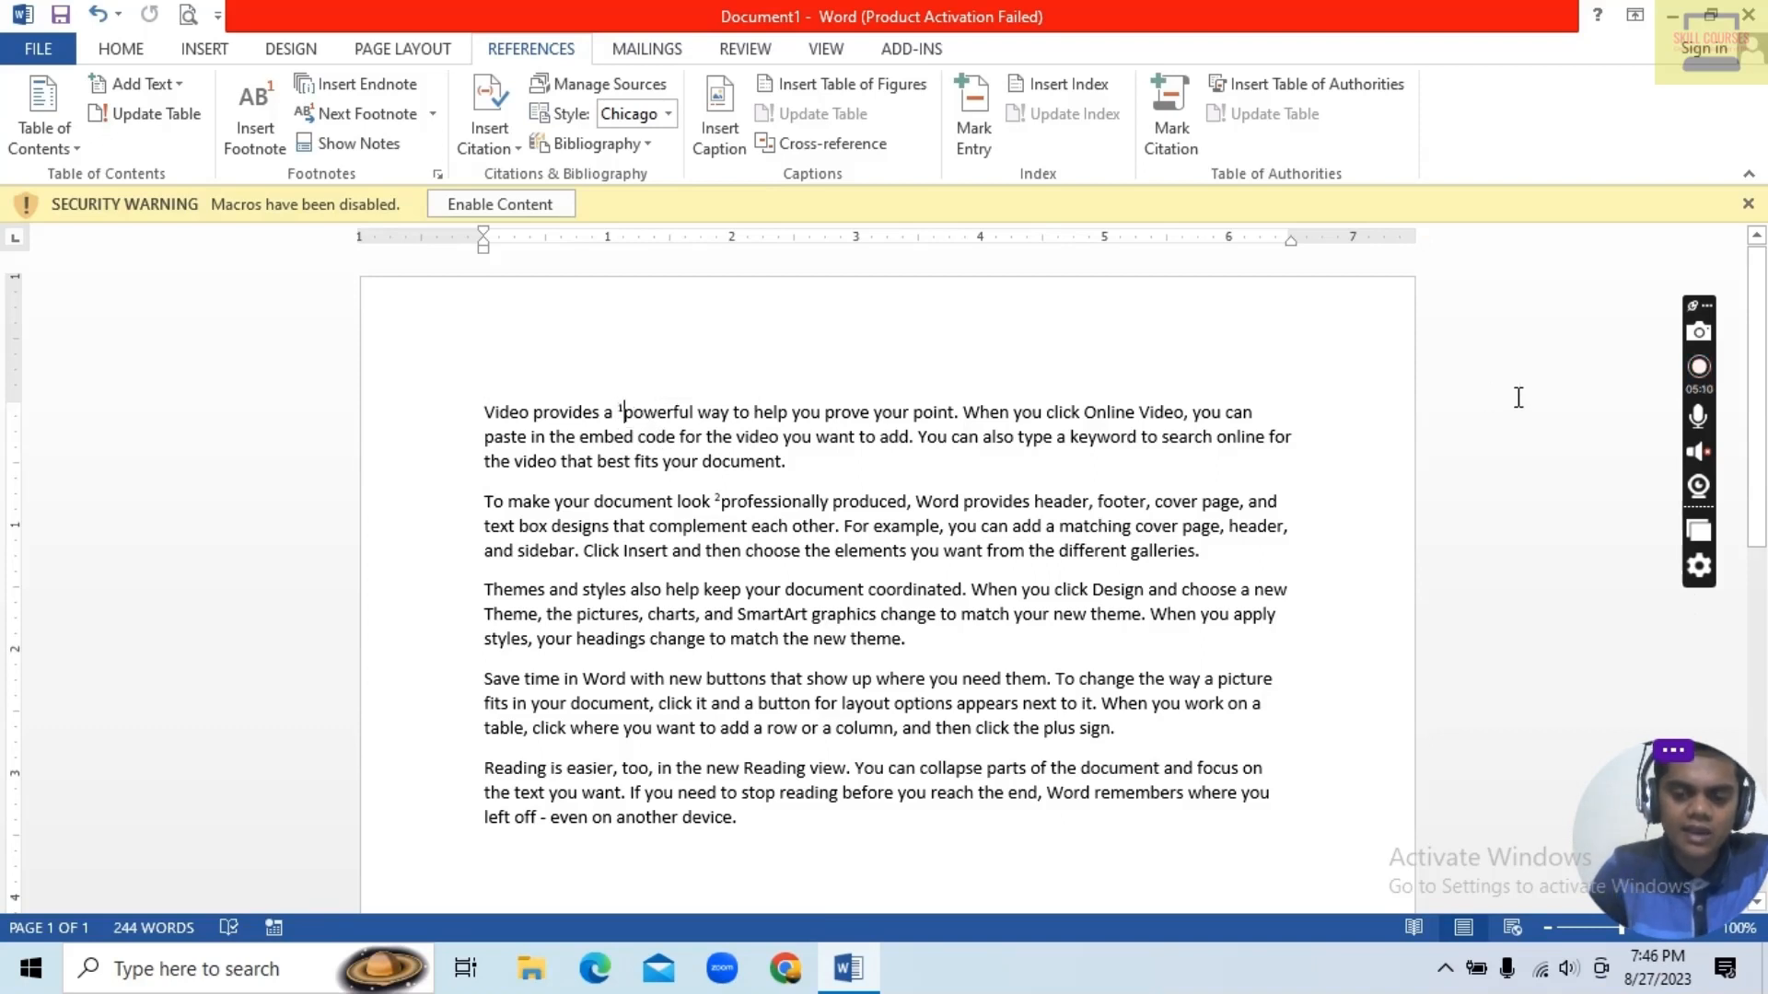
pyautogui.press('BackSpace')
pyautogui.press('BackSpace')
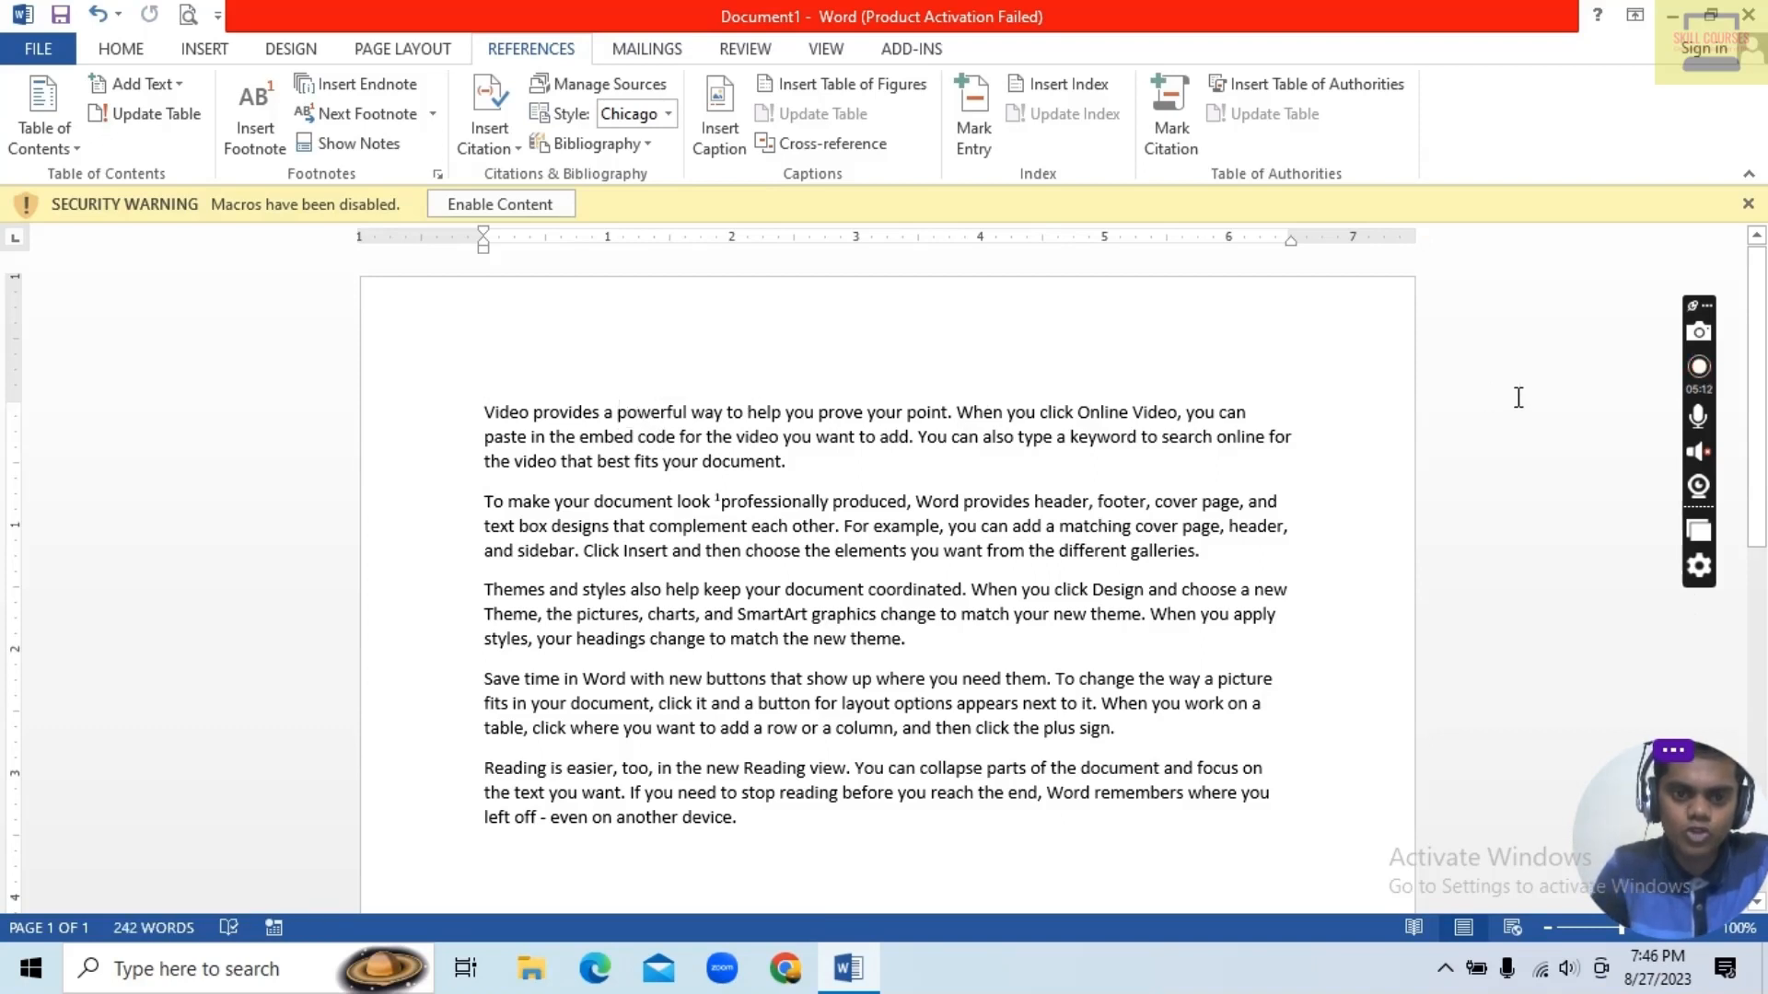
pyautogui.click(721, 502)
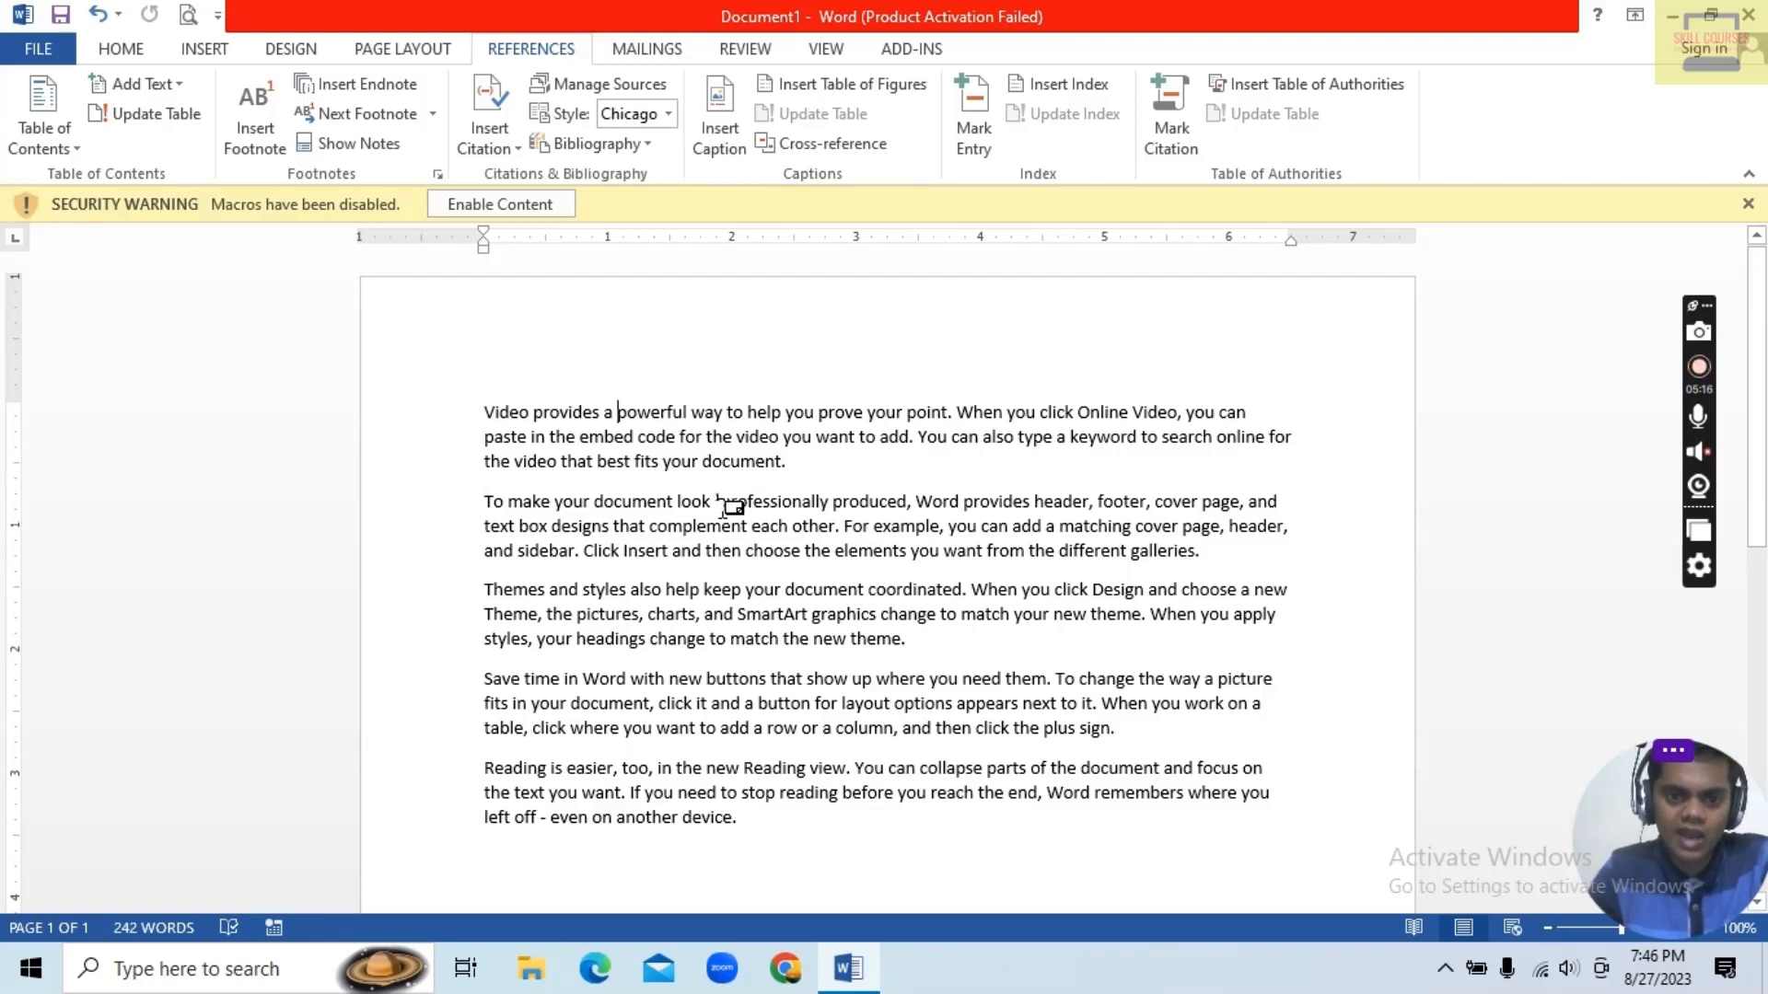
pyautogui.press('BackSpace')
pyautogui.press('BackSpace')
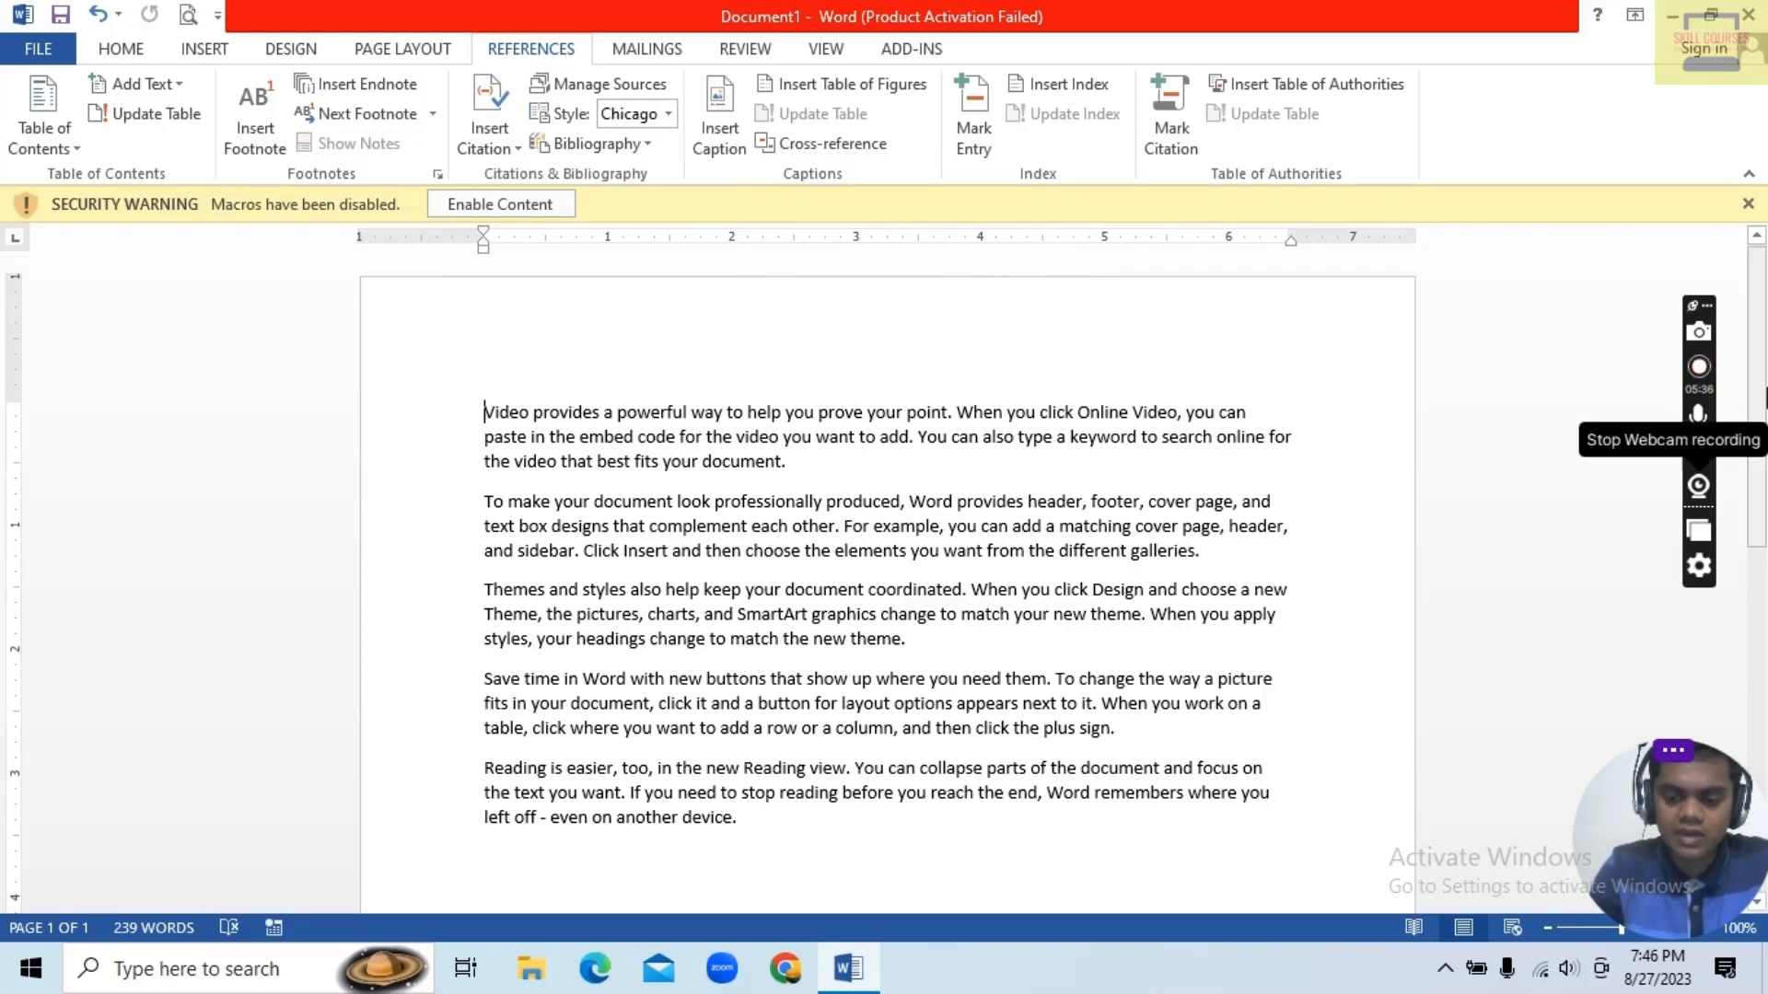
# Step: Insert a page break before the first paragraph
pyautogui.hotkey('ctrl', 'Return')
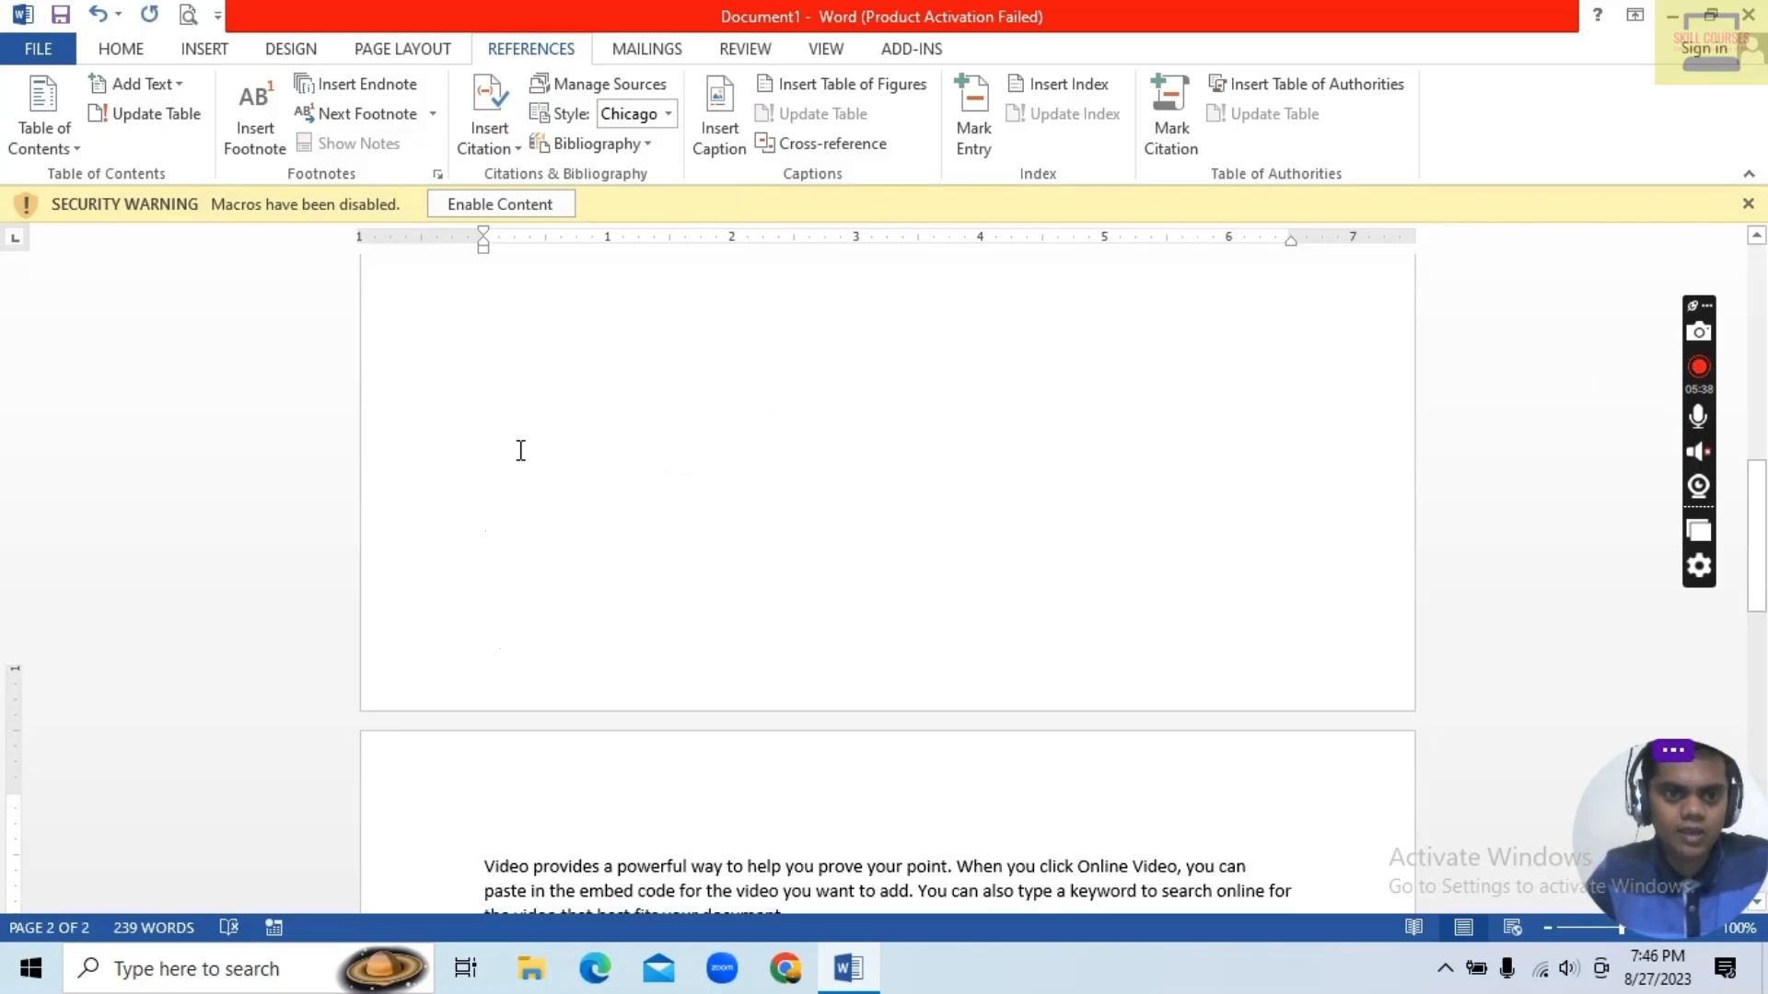
pyautogui.scroll(-3, 517, 460)
pyautogui.click(515, 148)
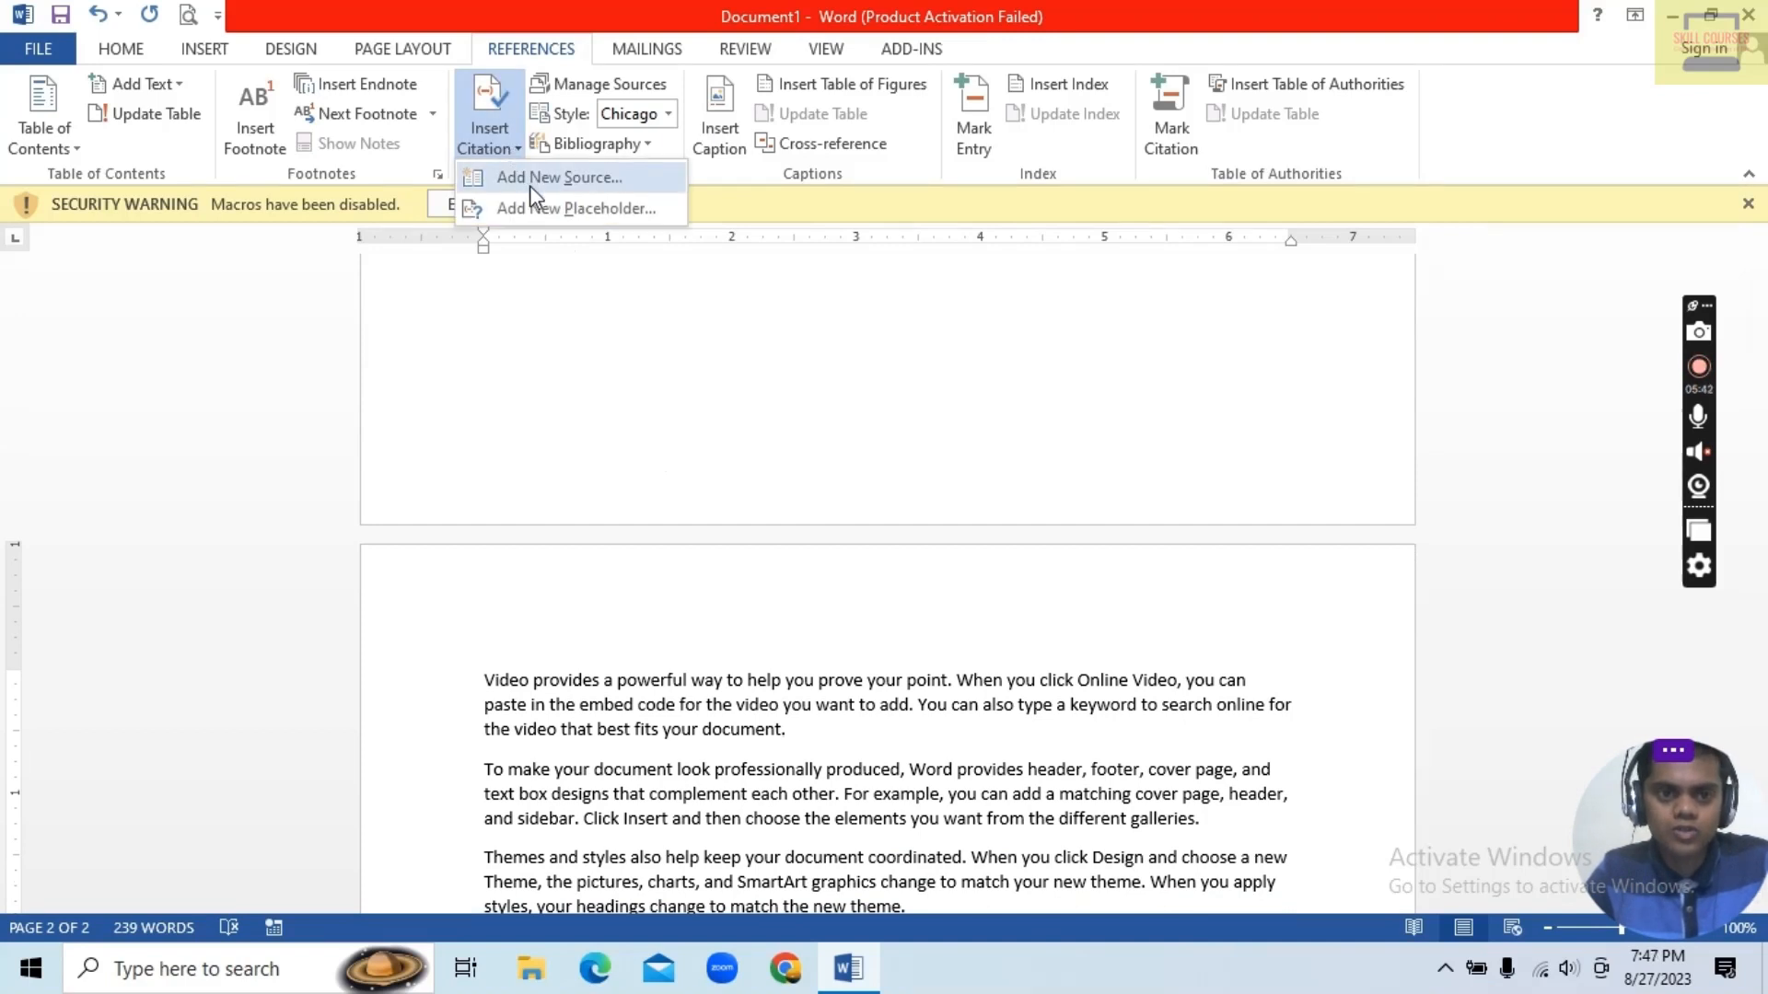
pyautogui.click(530, 185)
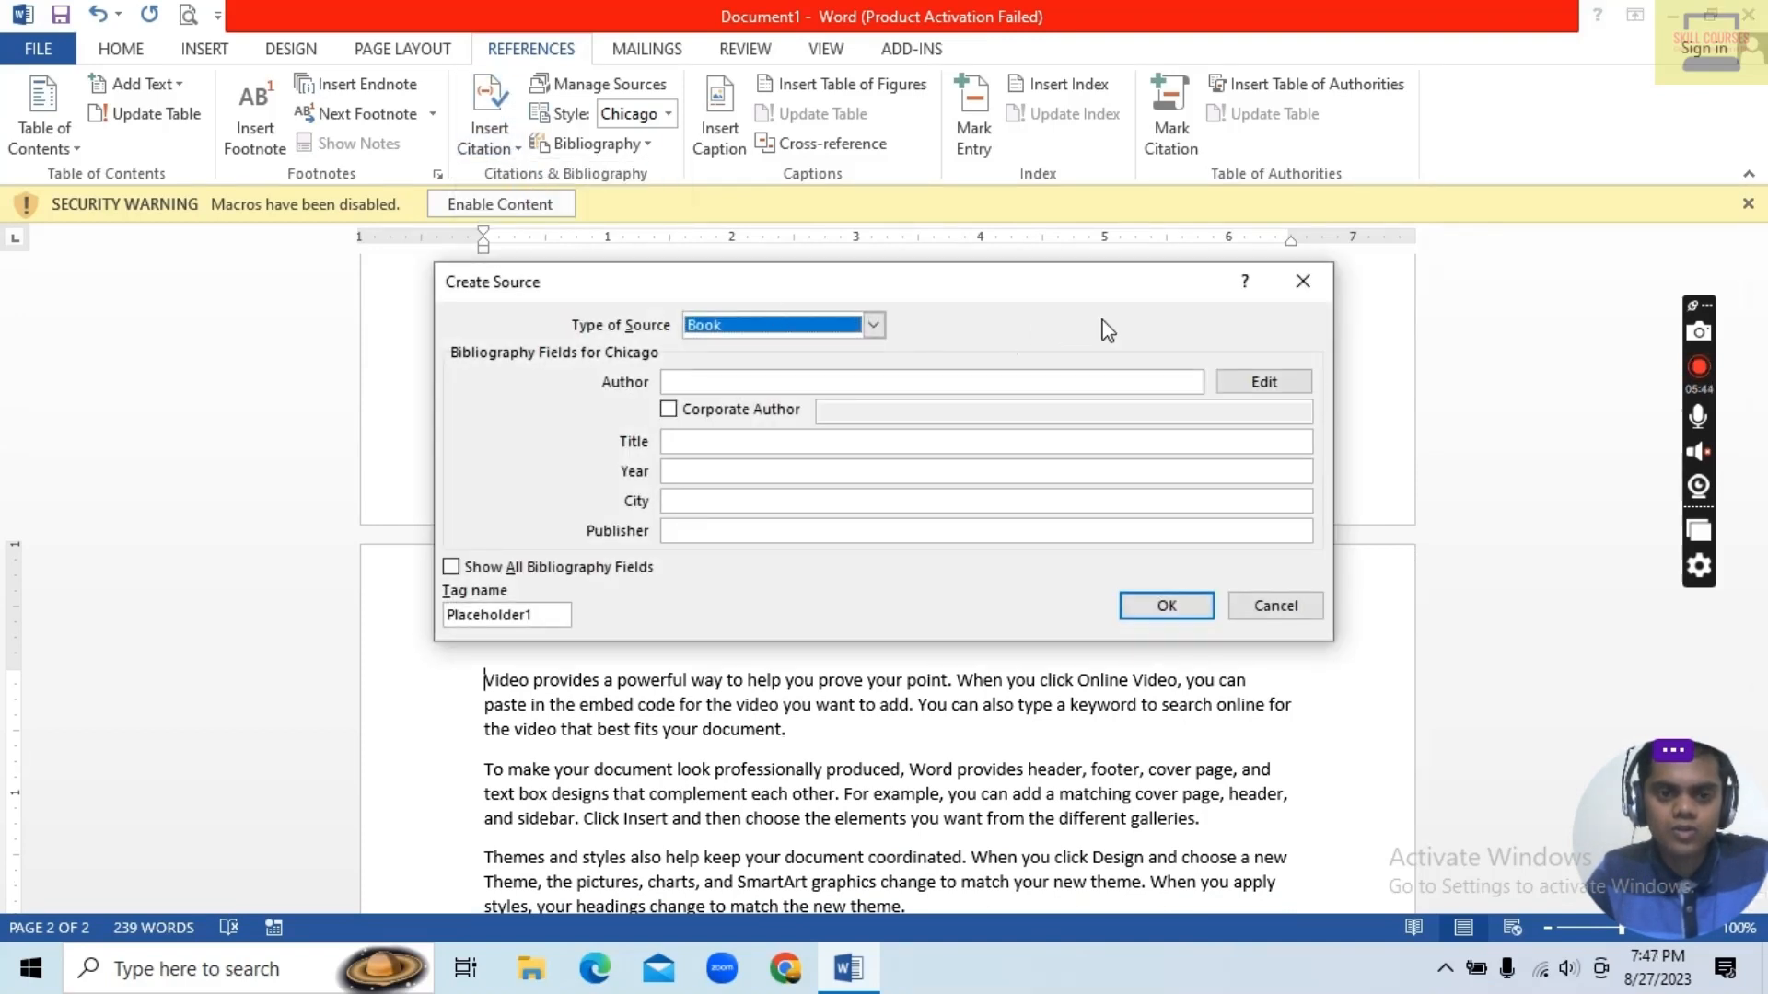
pyautogui.click(1303, 280)
pyautogui.scroll(-2, 762, 728)
pyautogui.scroll(-1, 761, 727)
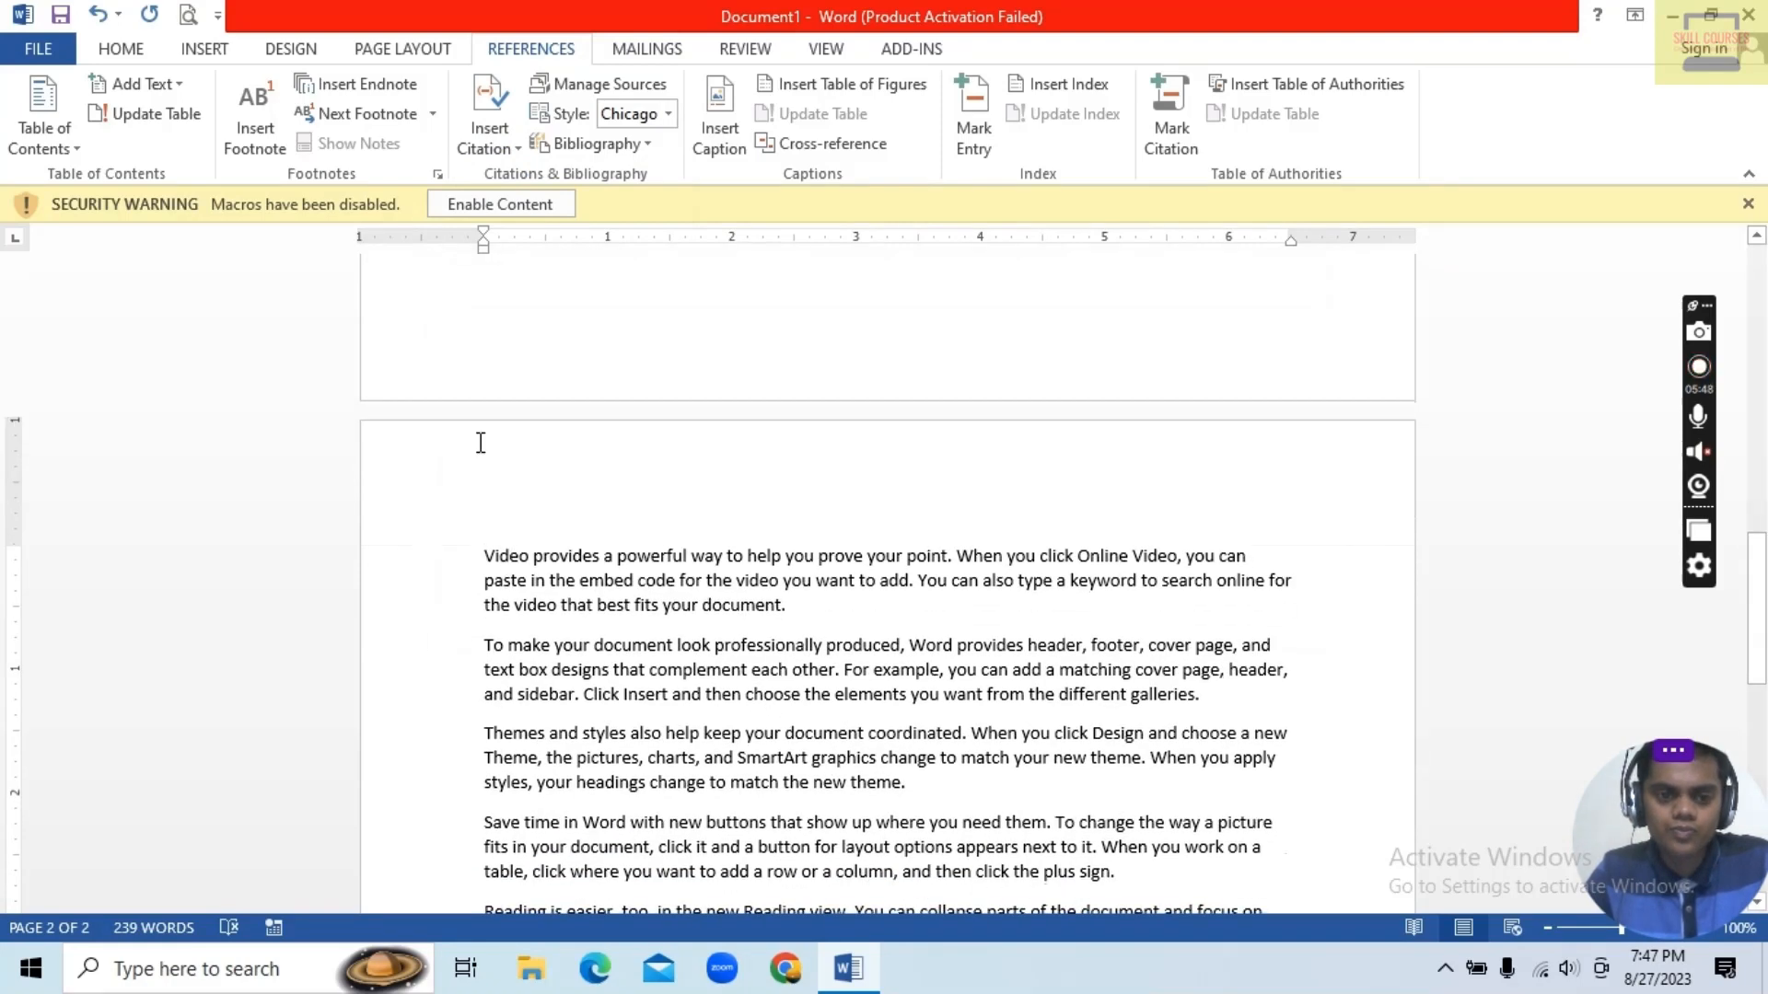
# Step: Start adding a new citation source at the first paragraph and set the source type to Web site
pyautogui.click(502, 150)
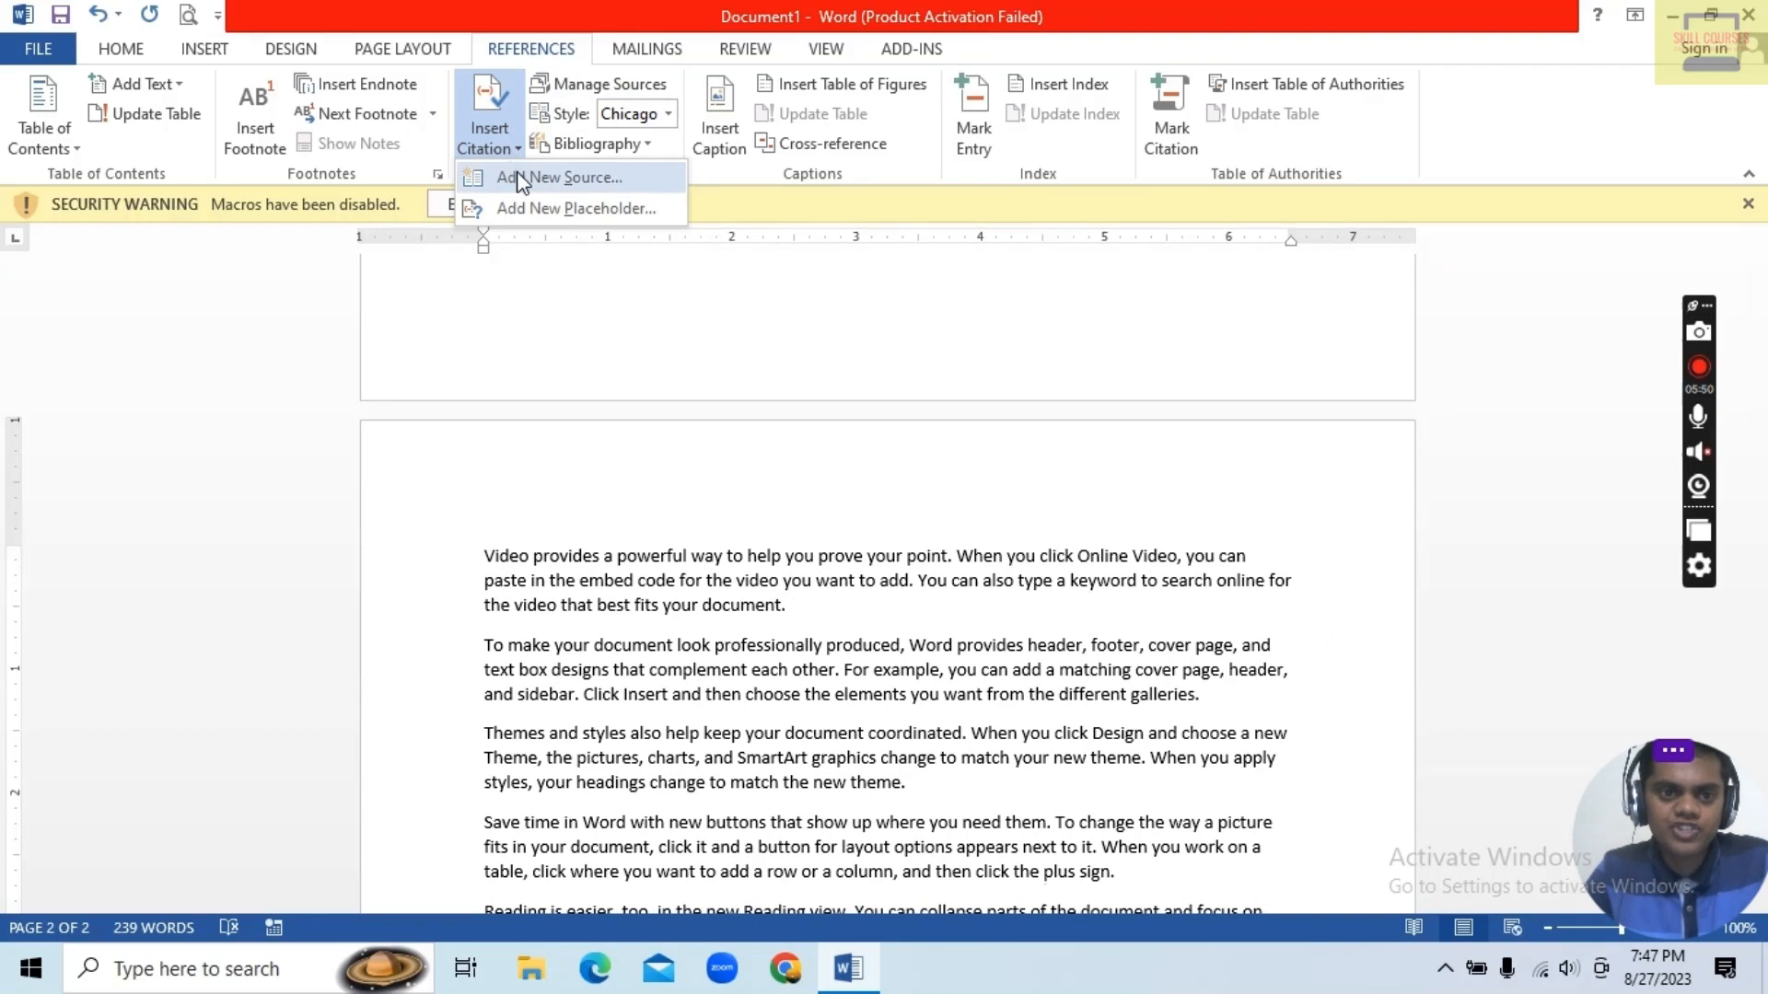
pyautogui.click(522, 179)
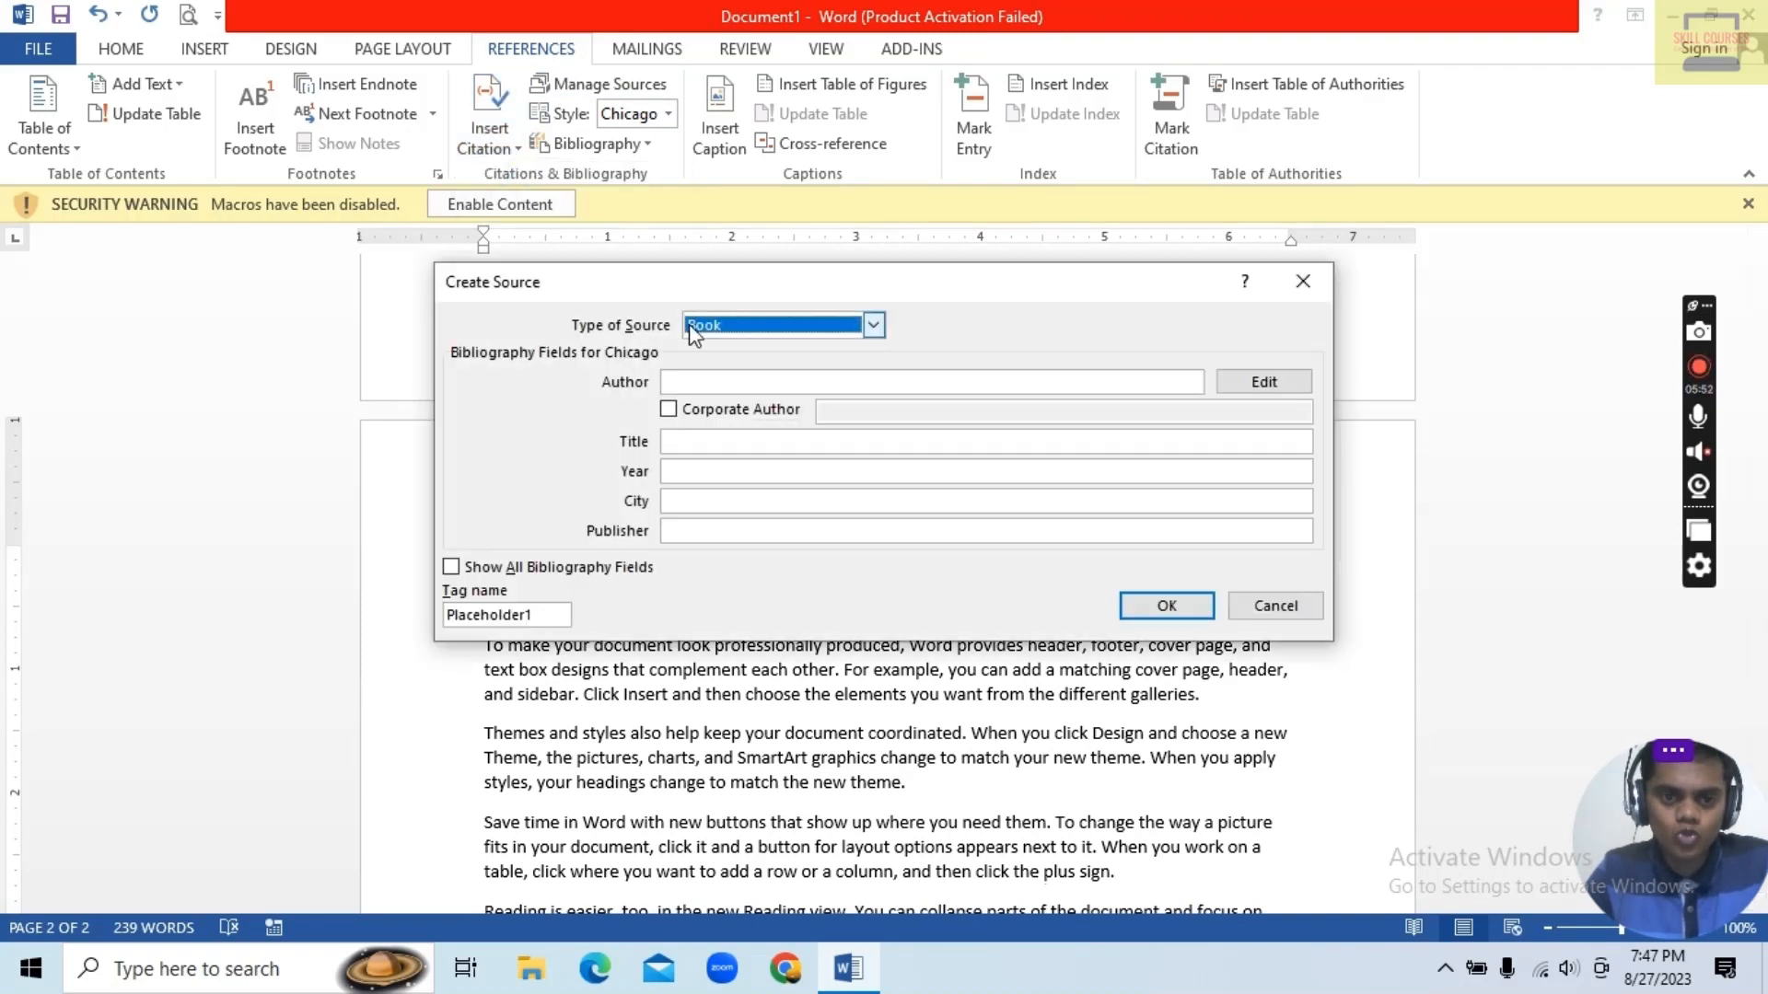
pyautogui.click(744, 328)
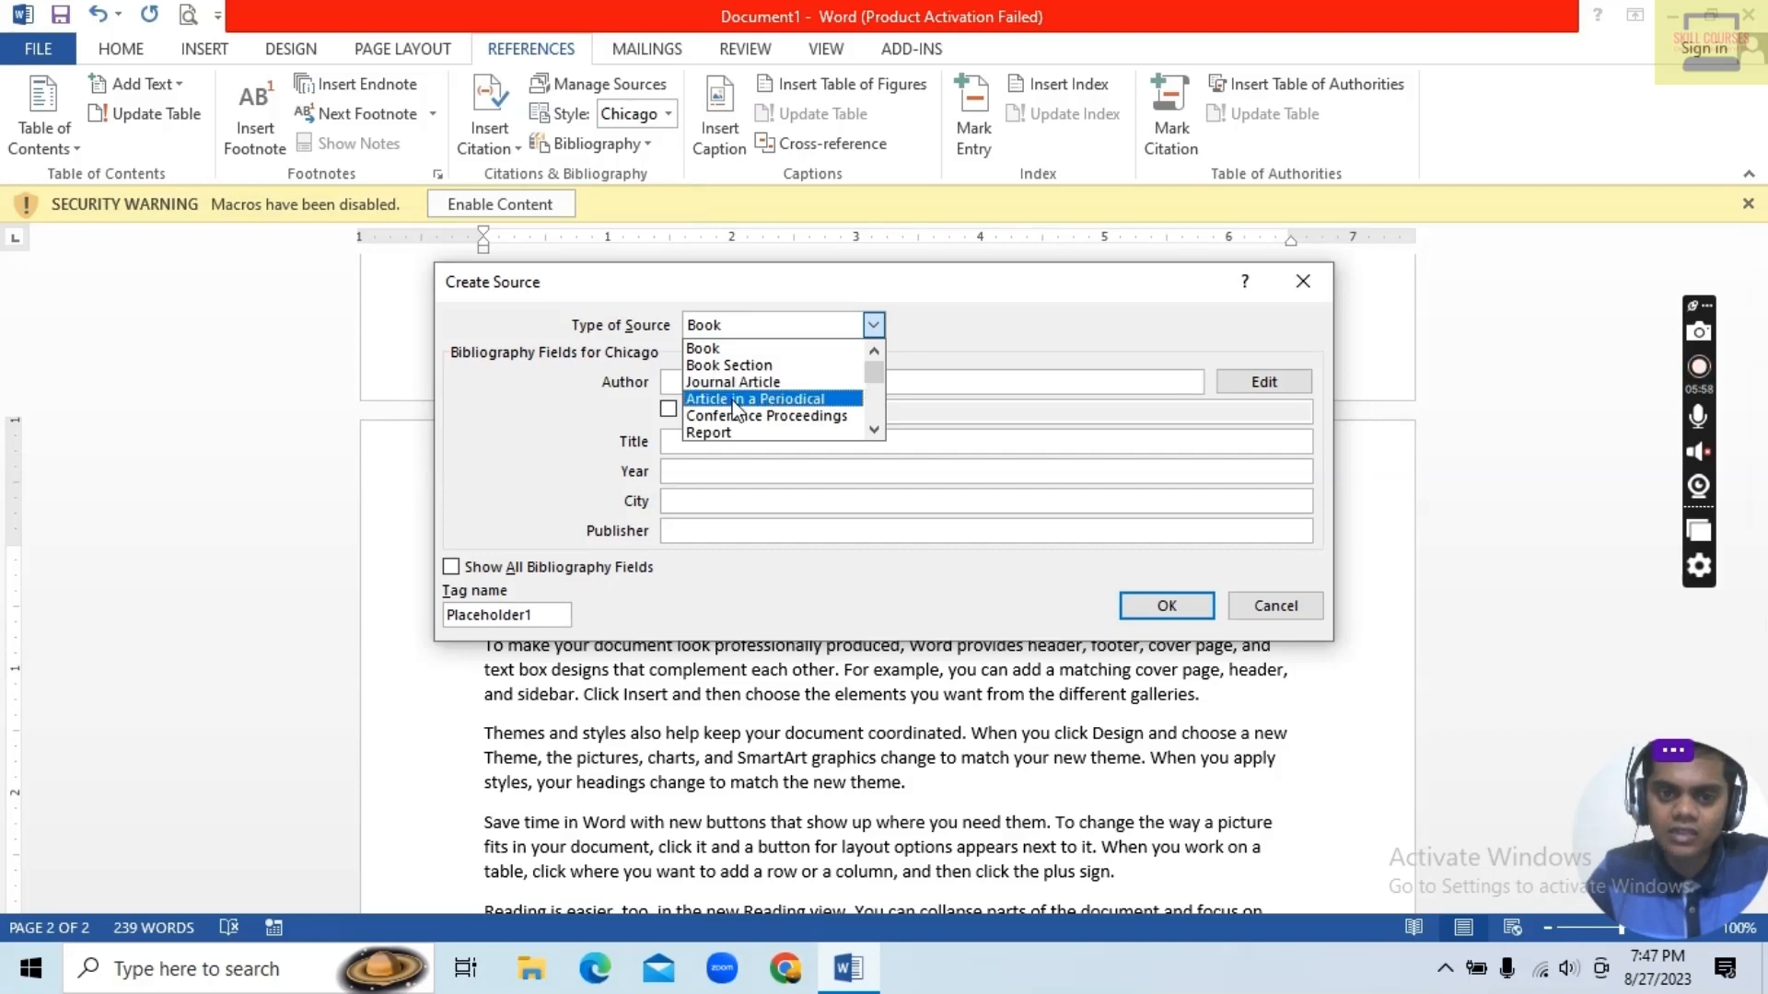
pyautogui.click(874, 429)
pyautogui.click(874, 429)
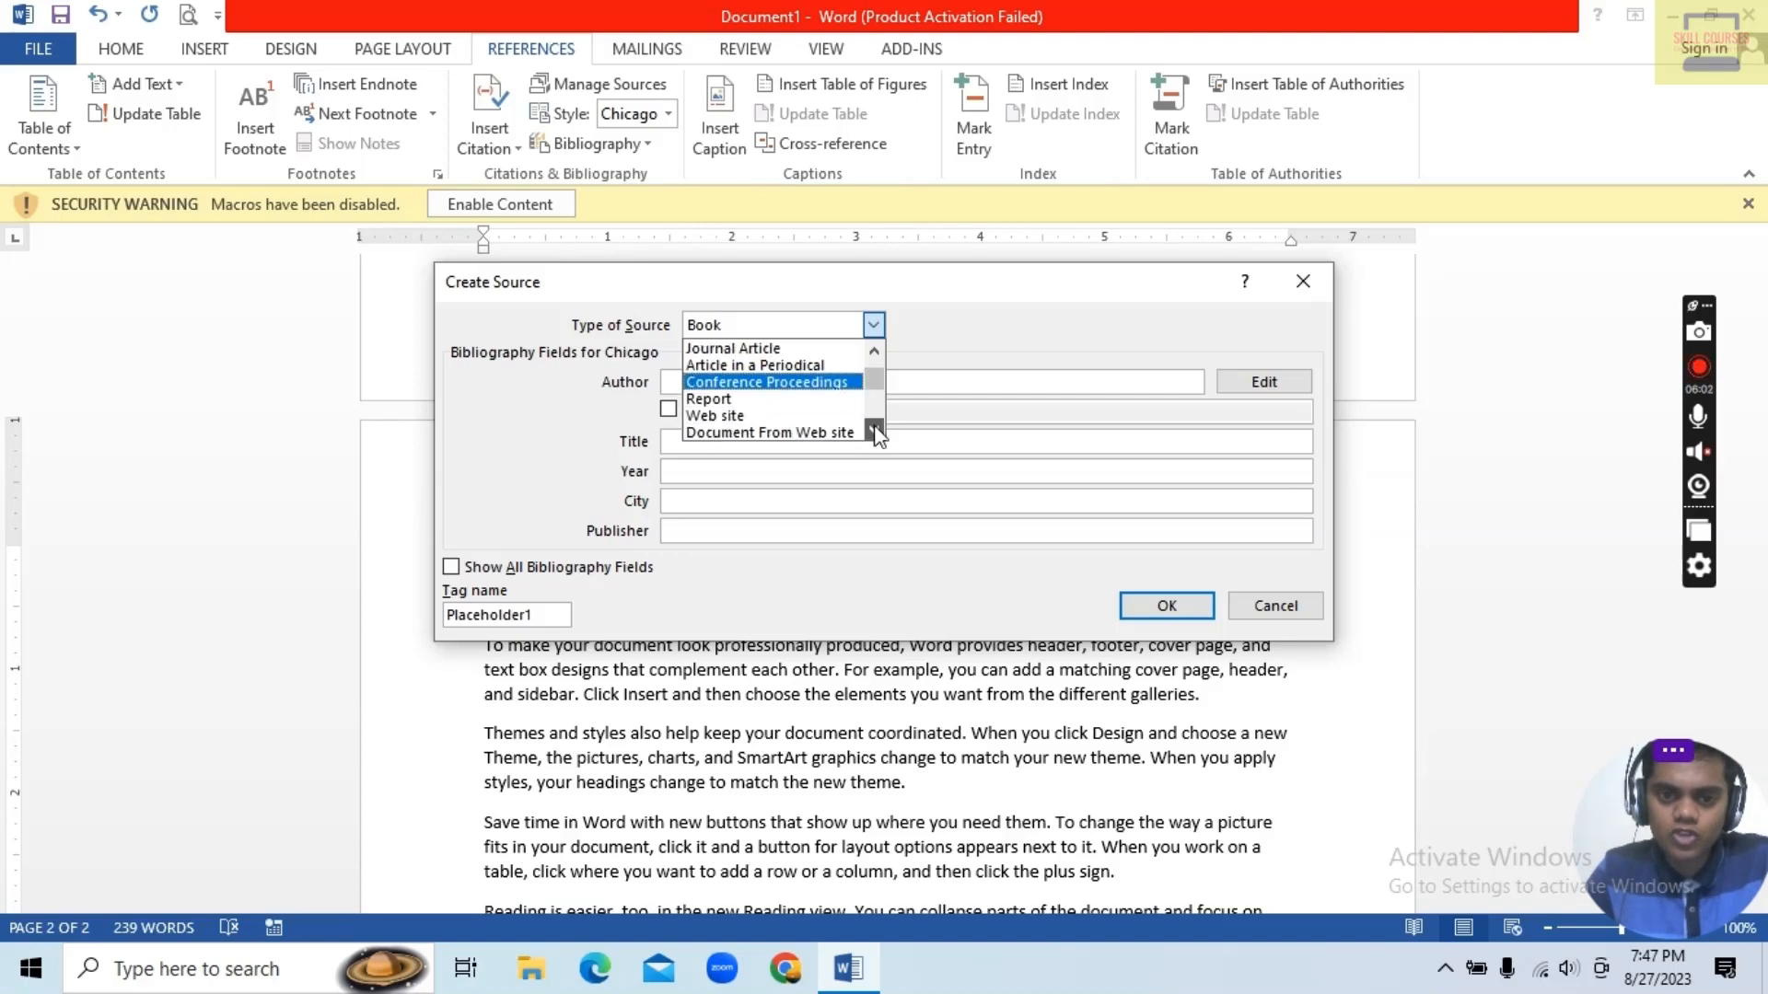
pyautogui.click(873, 430)
pyautogui.click(873, 429)
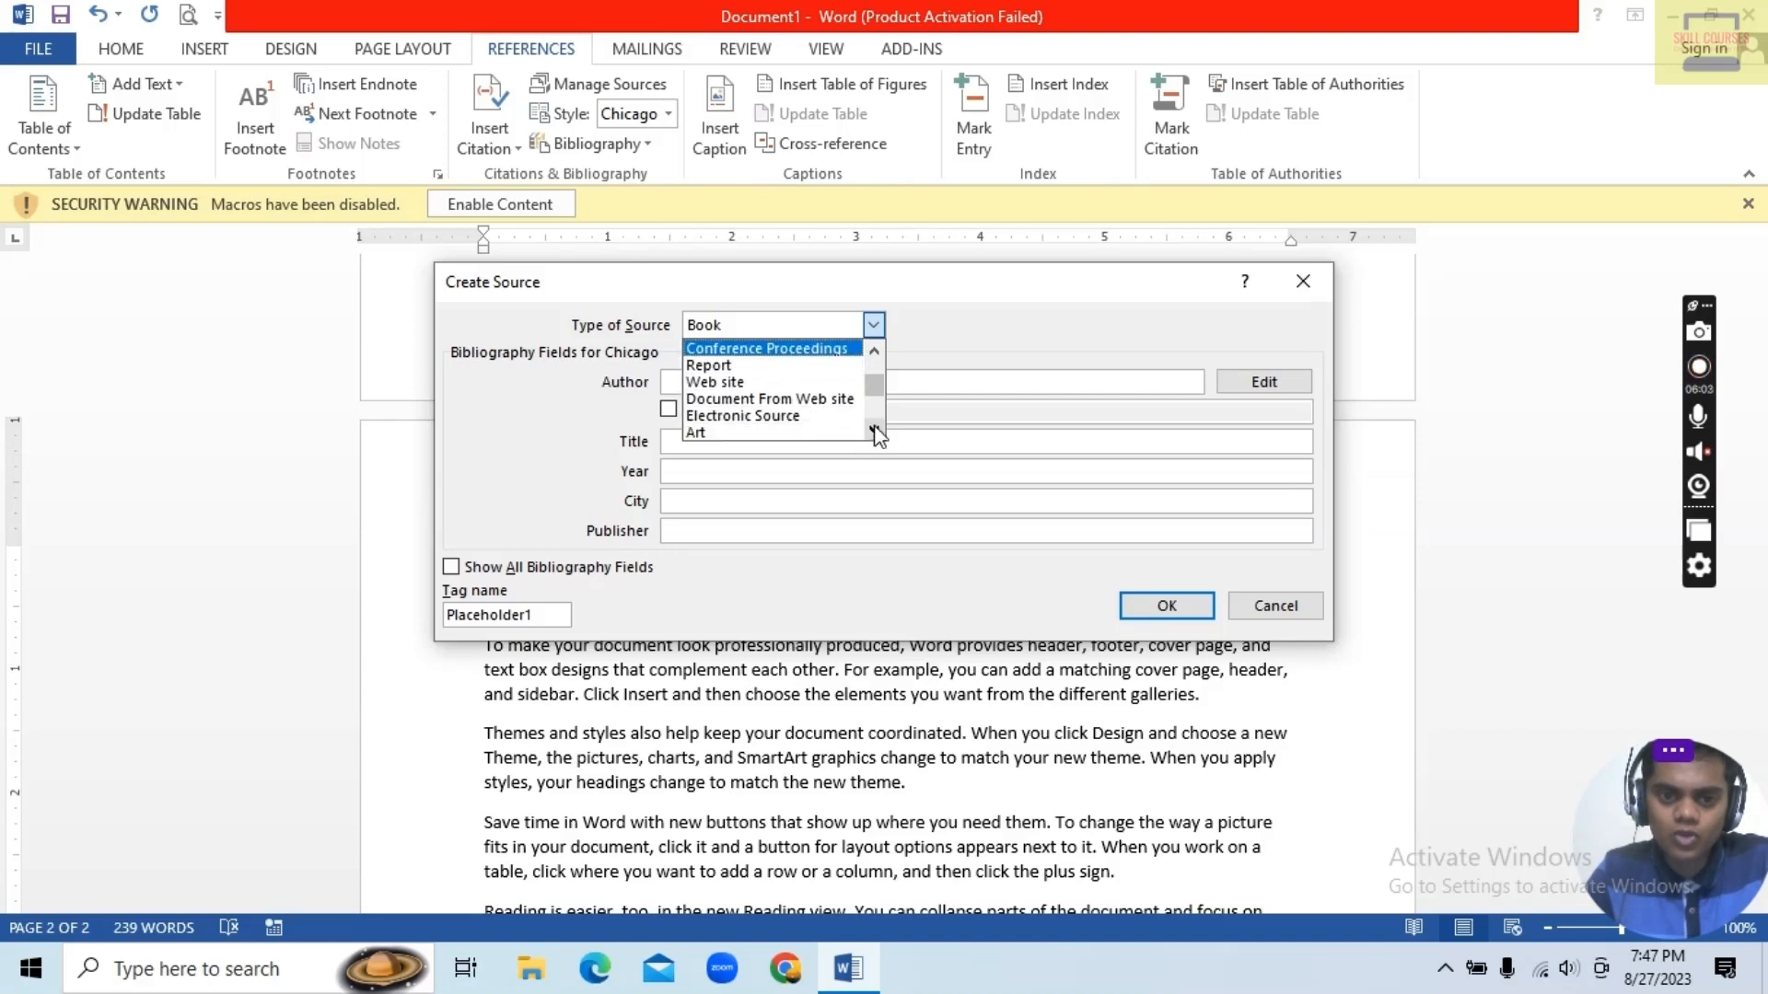
pyautogui.click(742, 385)
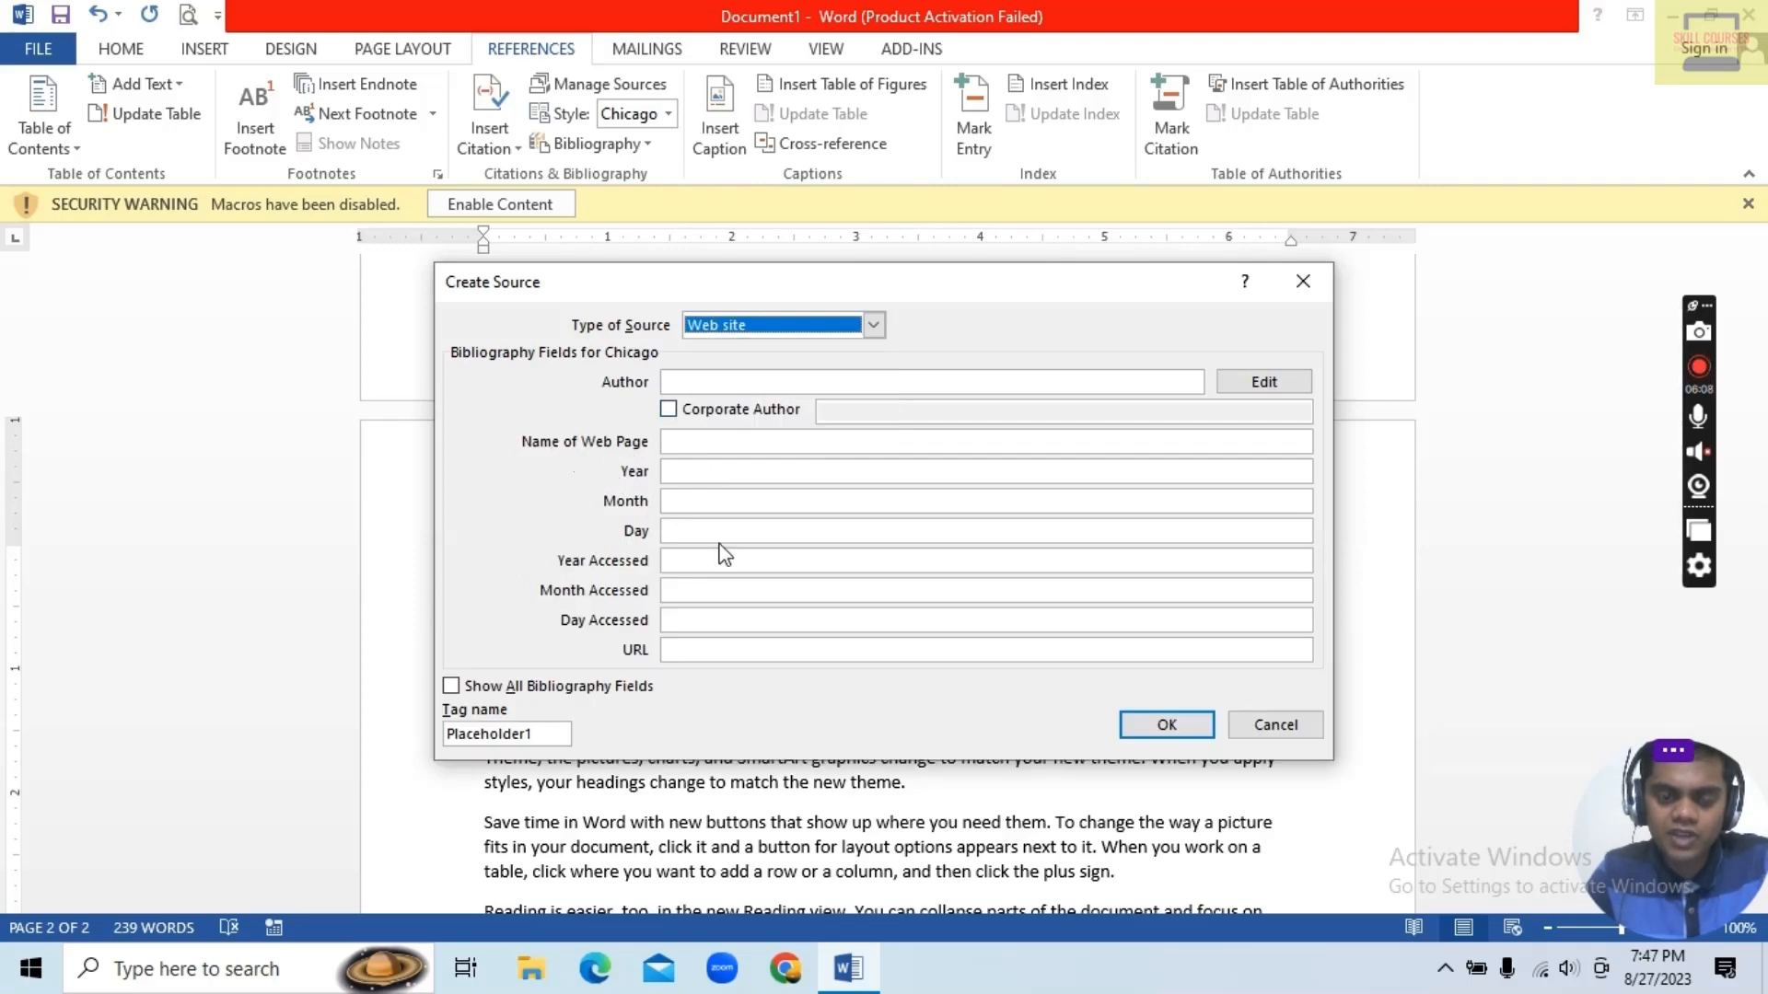
# Step: Change the source type to Book and toggle the Corporate Author option on and off again
pyautogui.click(873, 325)
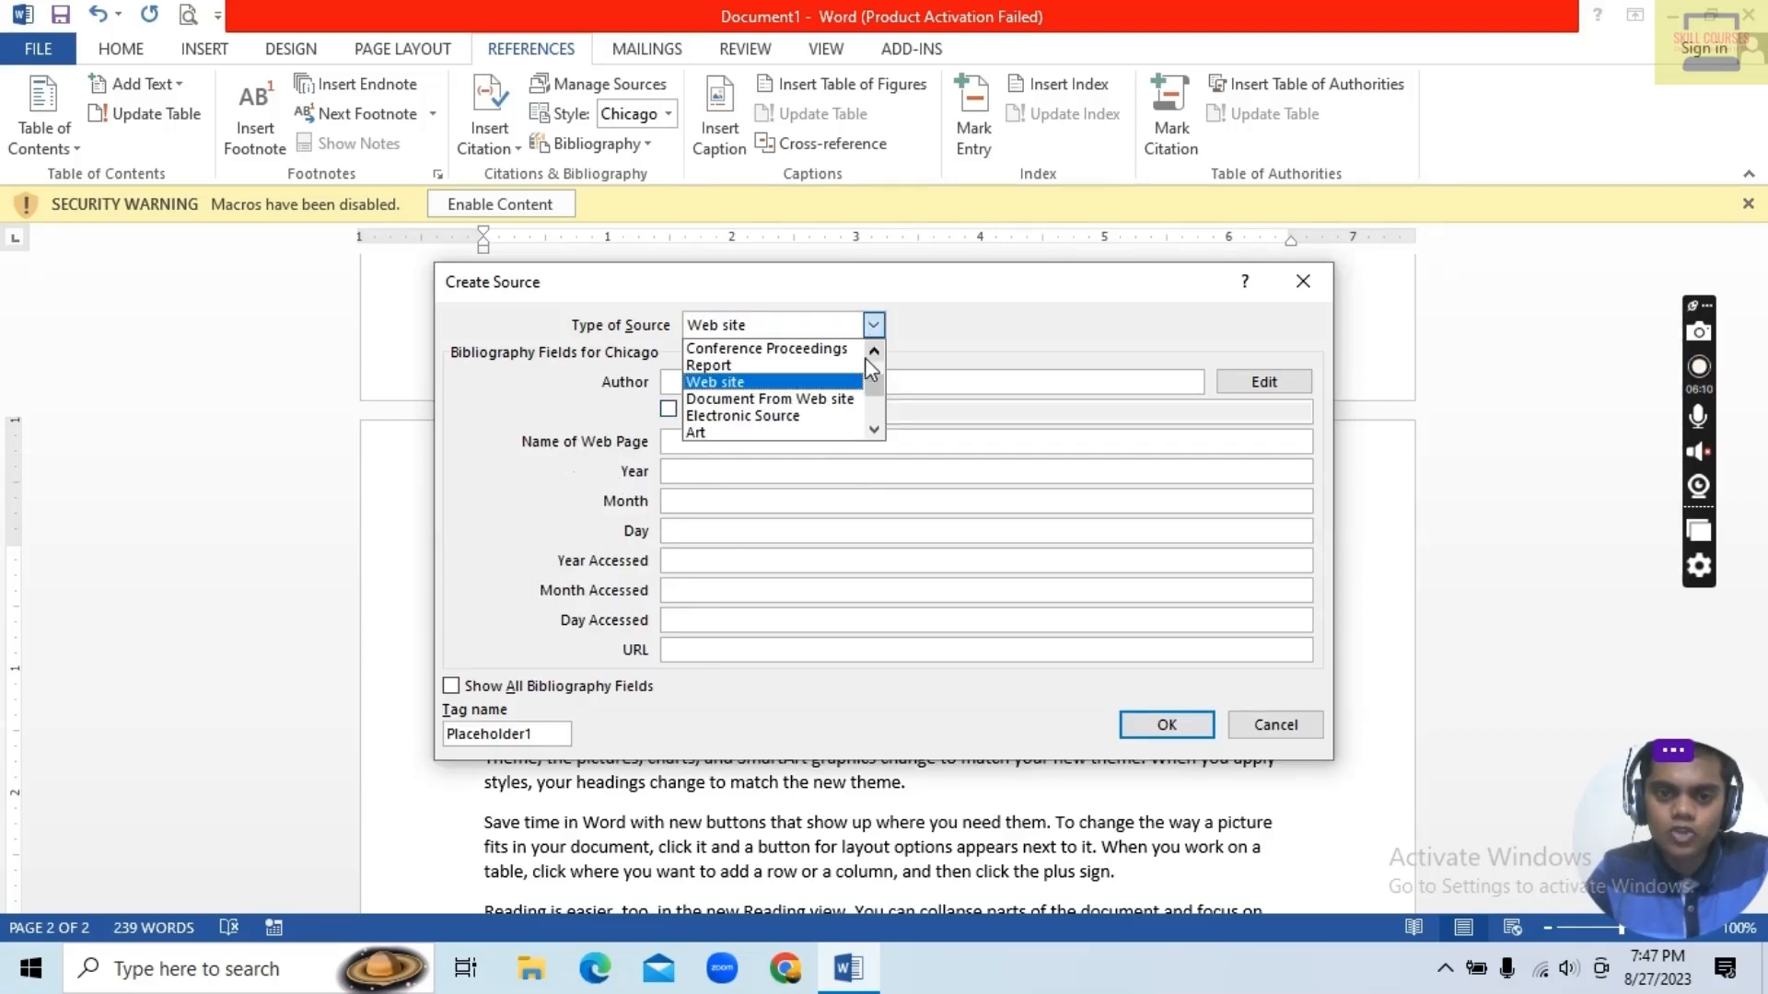
pyautogui.click(875, 351)
pyautogui.click(875, 352)
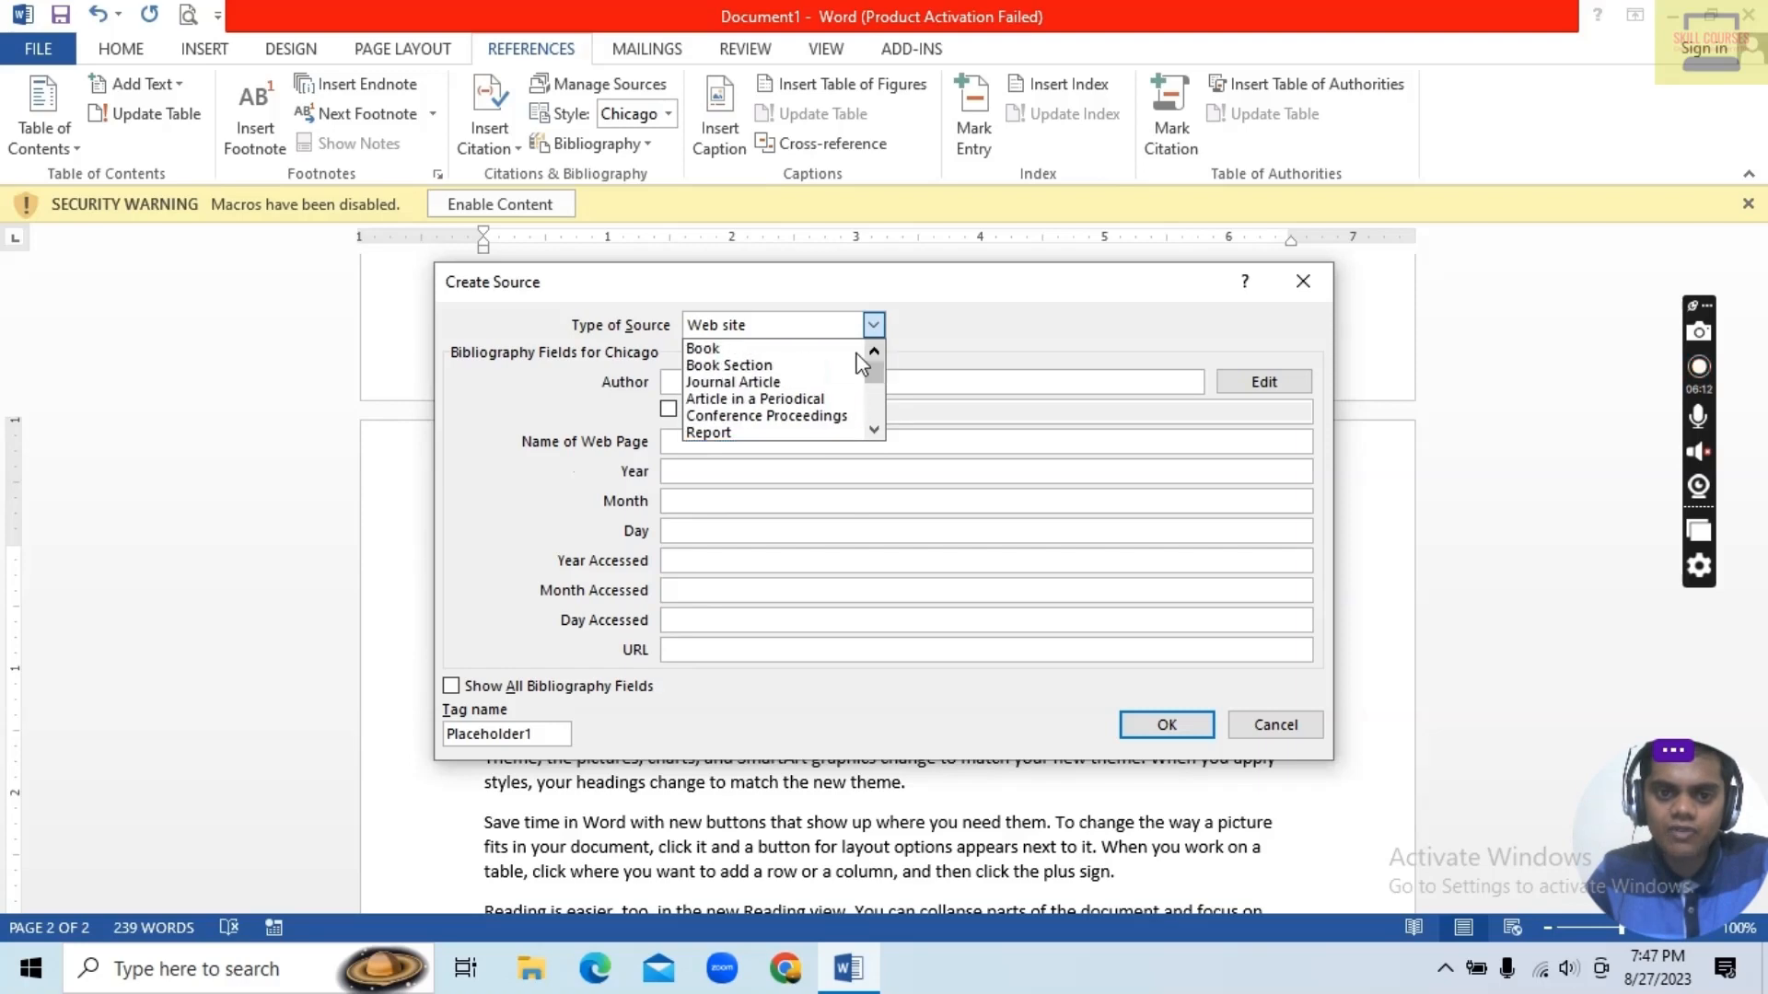
pyautogui.click(777, 350)
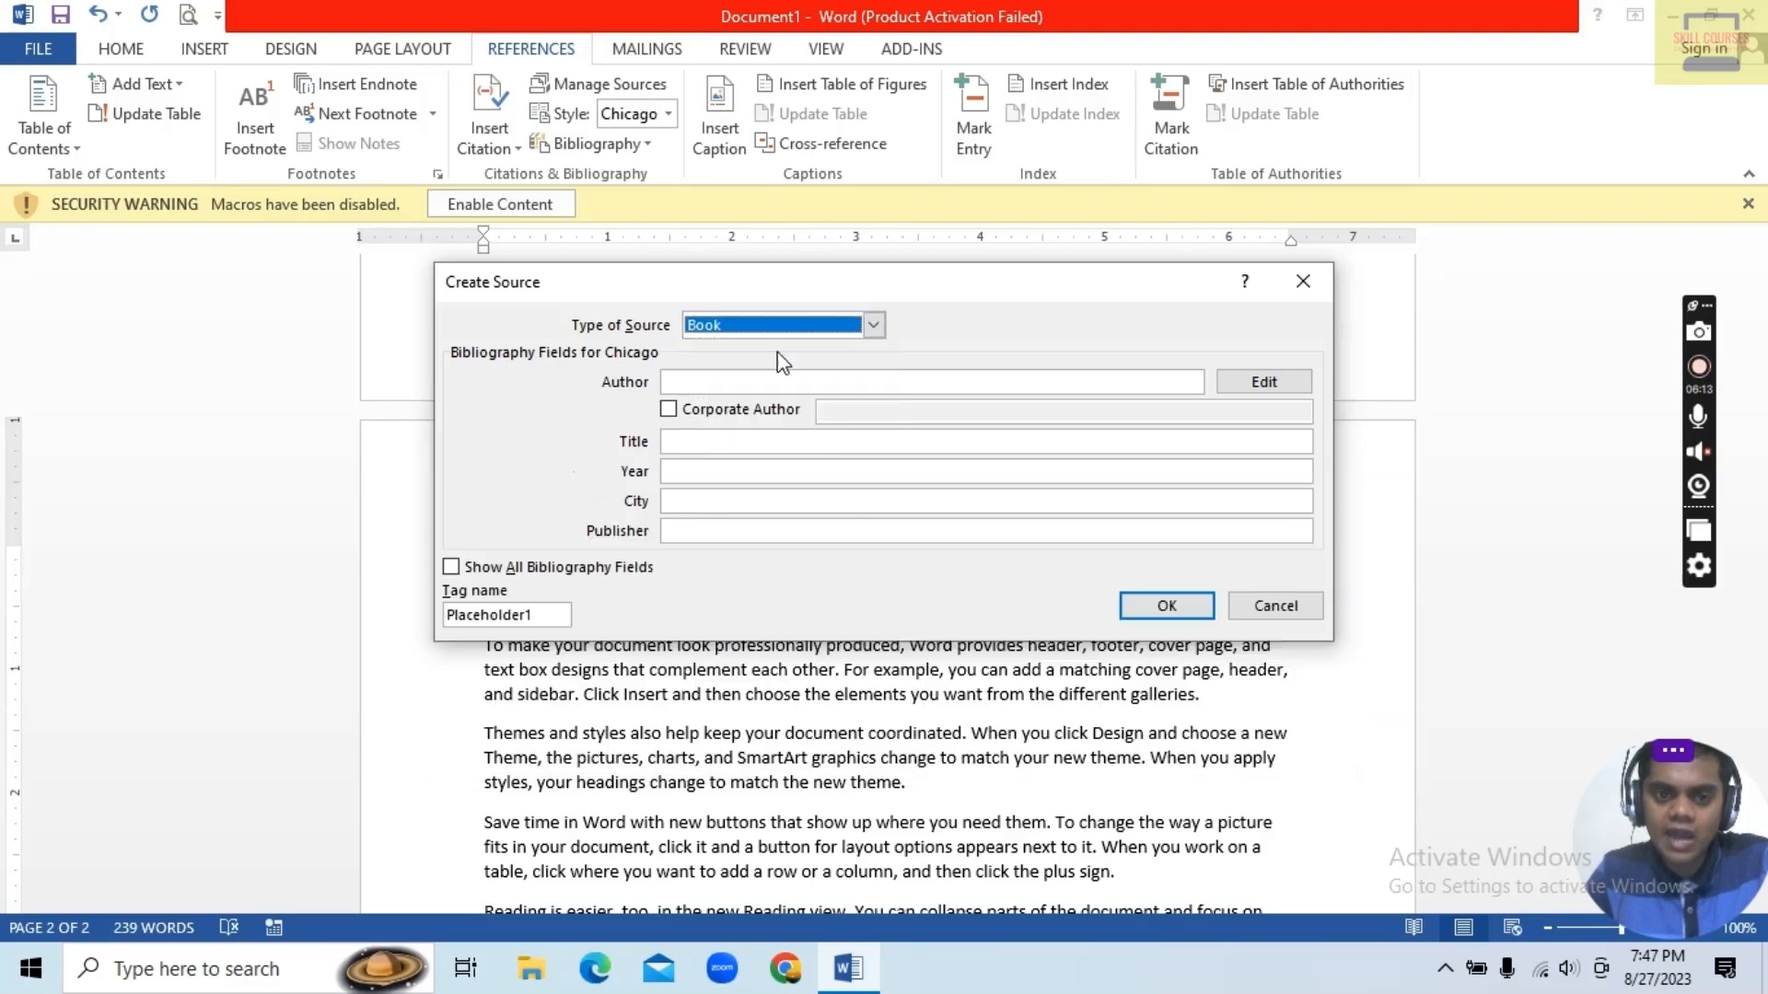
pyautogui.click(762, 408)
pyautogui.click(668, 411)
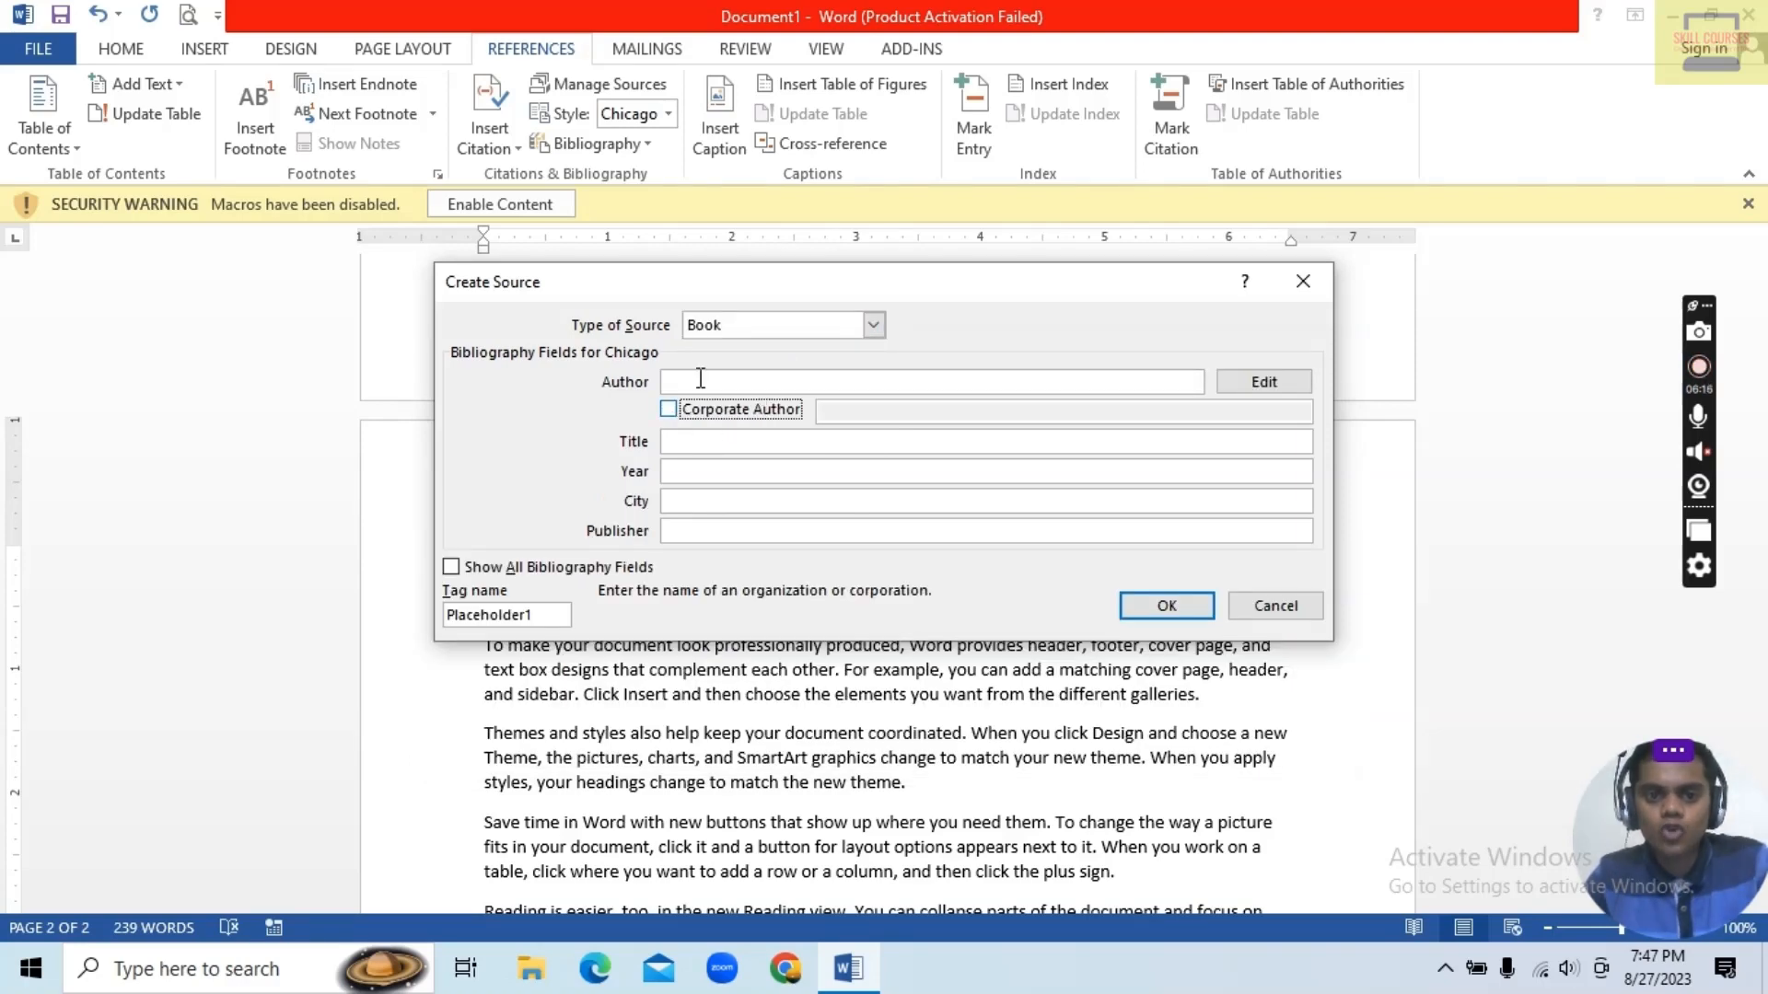
# Step: Enter the author's full name and the title MONK IN FERRARI for the book source
pyautogui.click(702, 381)
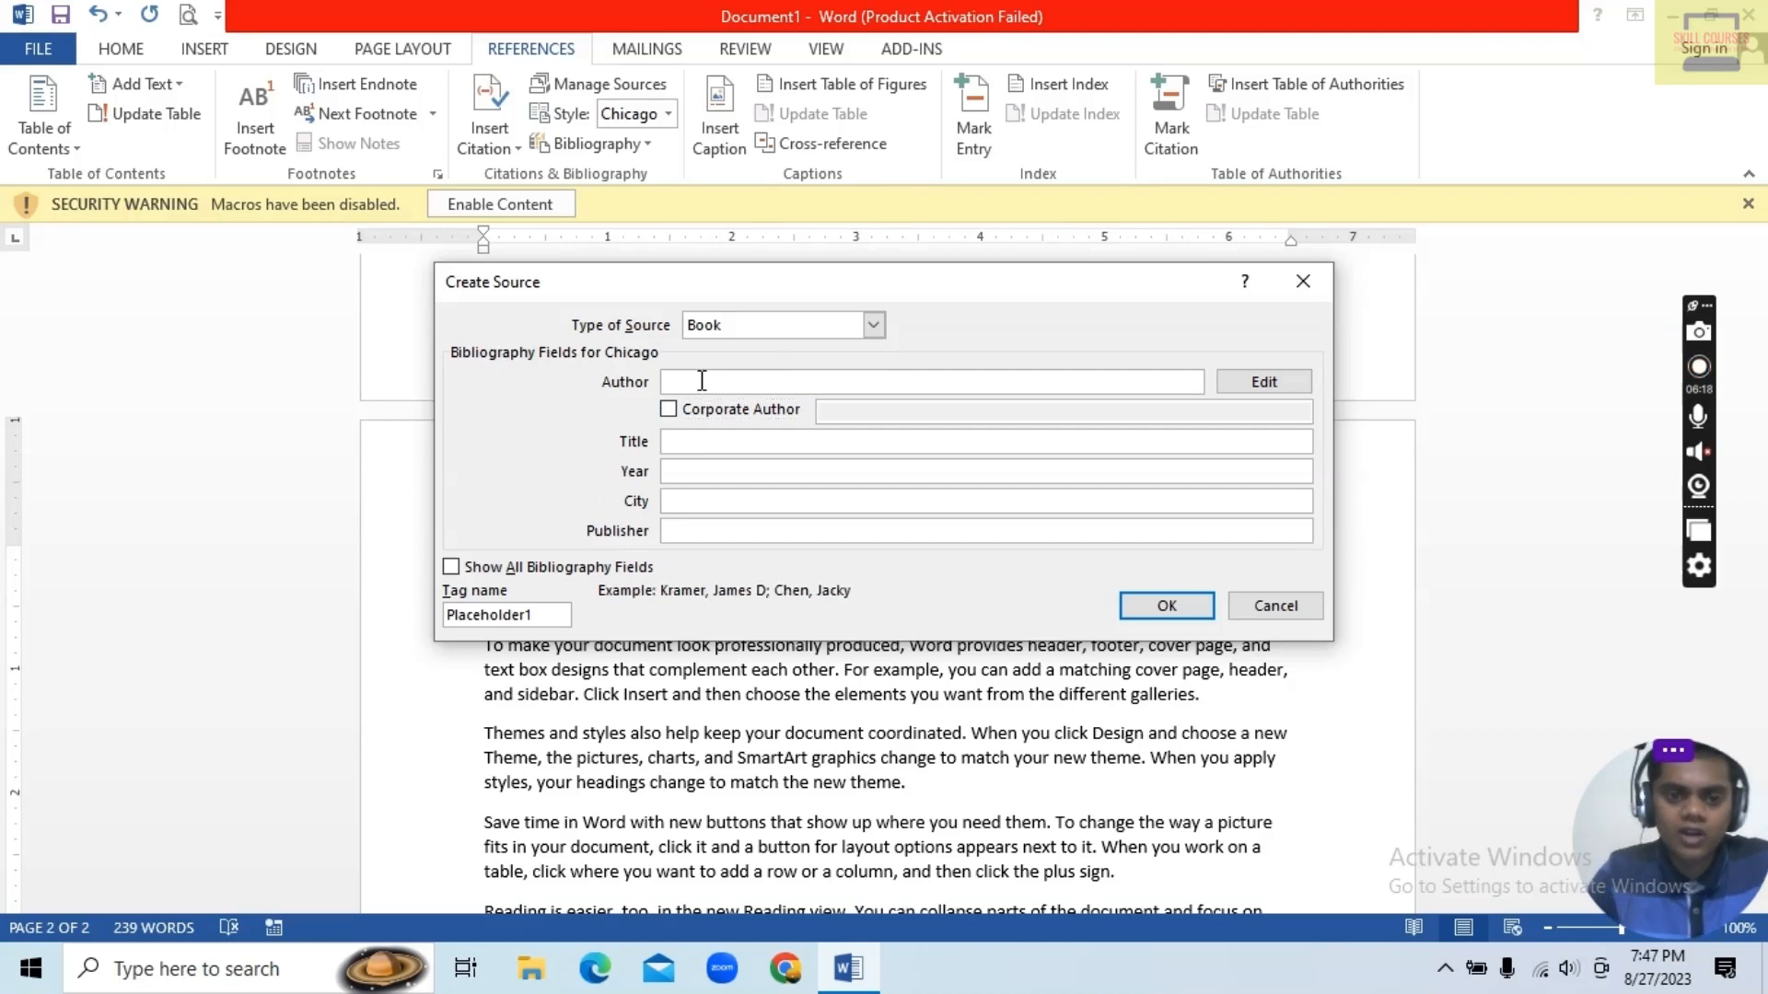
pyautogui.write('ROBBIN H')
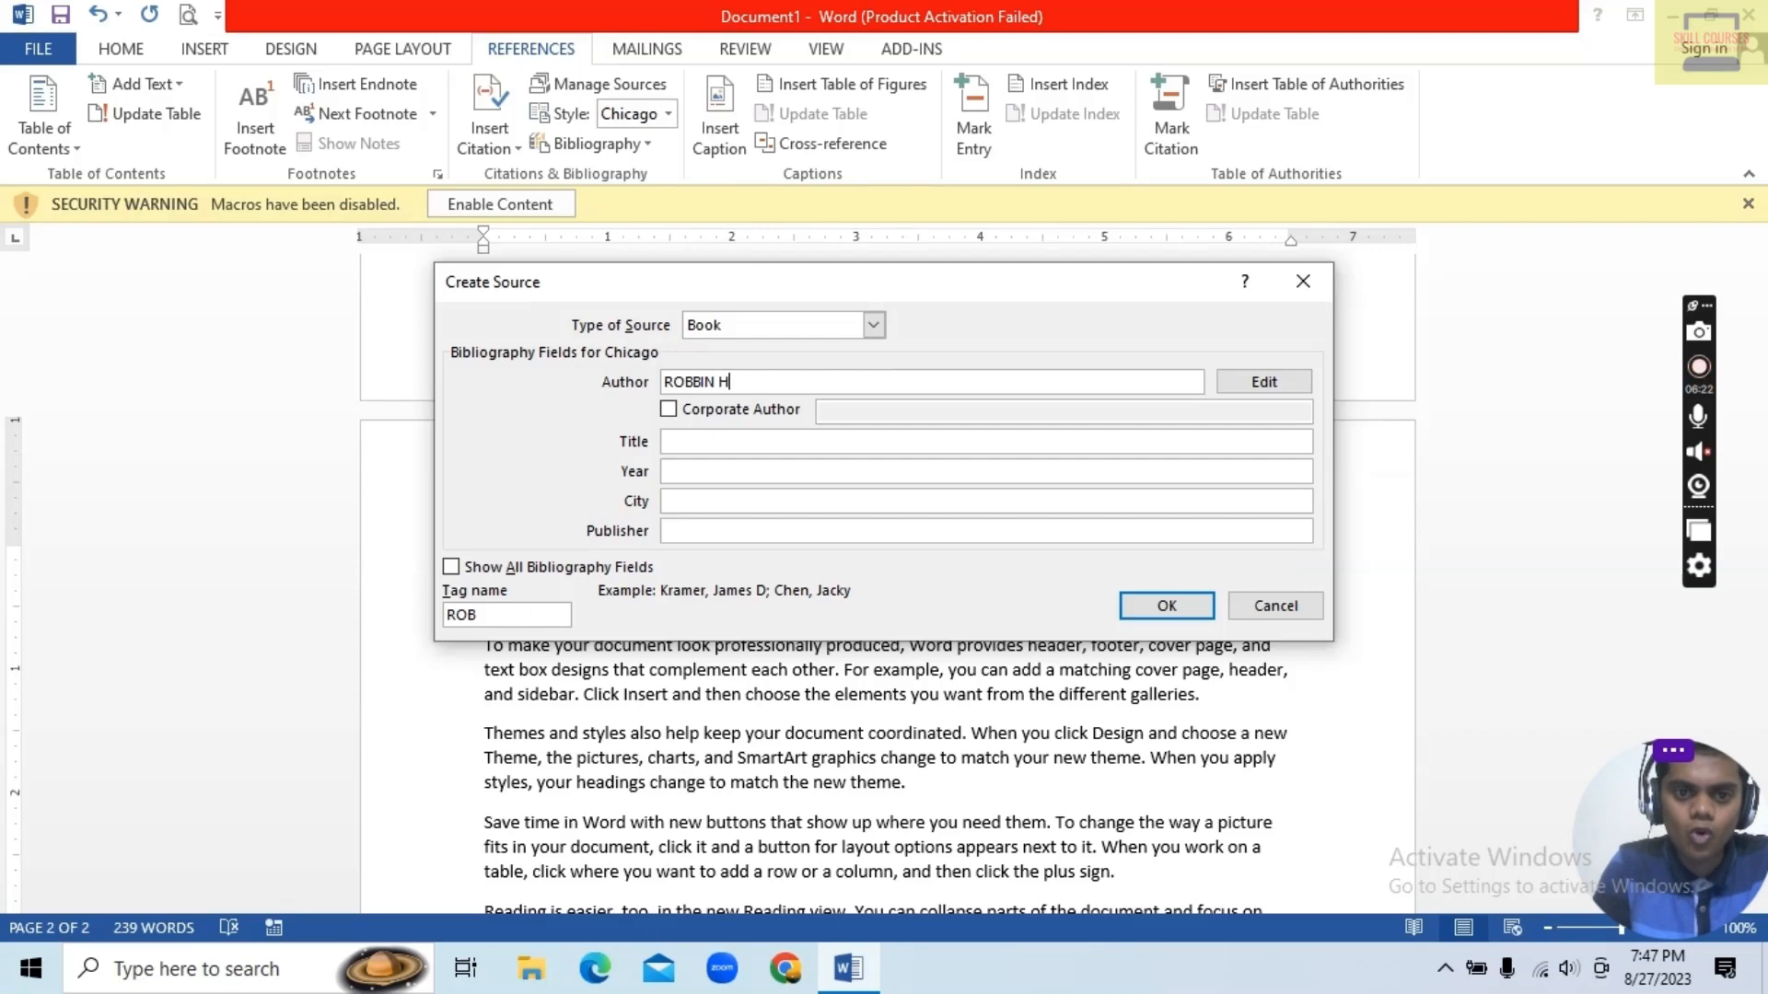
pyautogui.write('ORWALD')
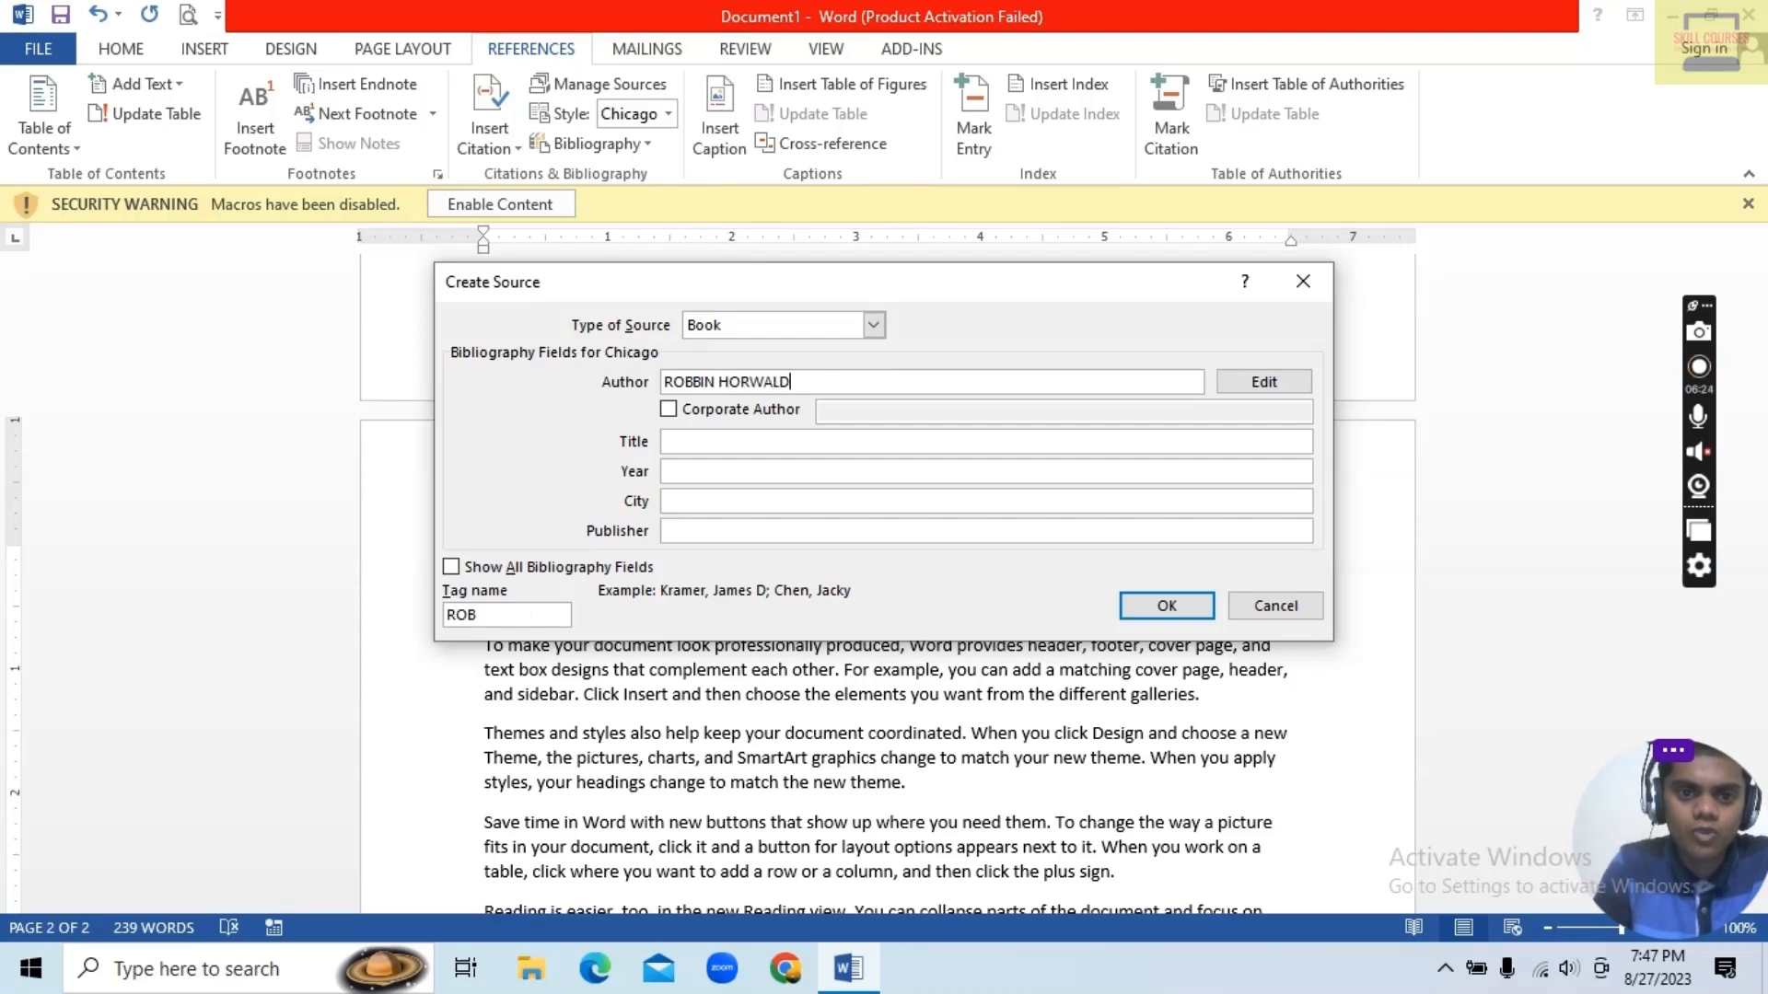
pyautogui.click(715, 444)
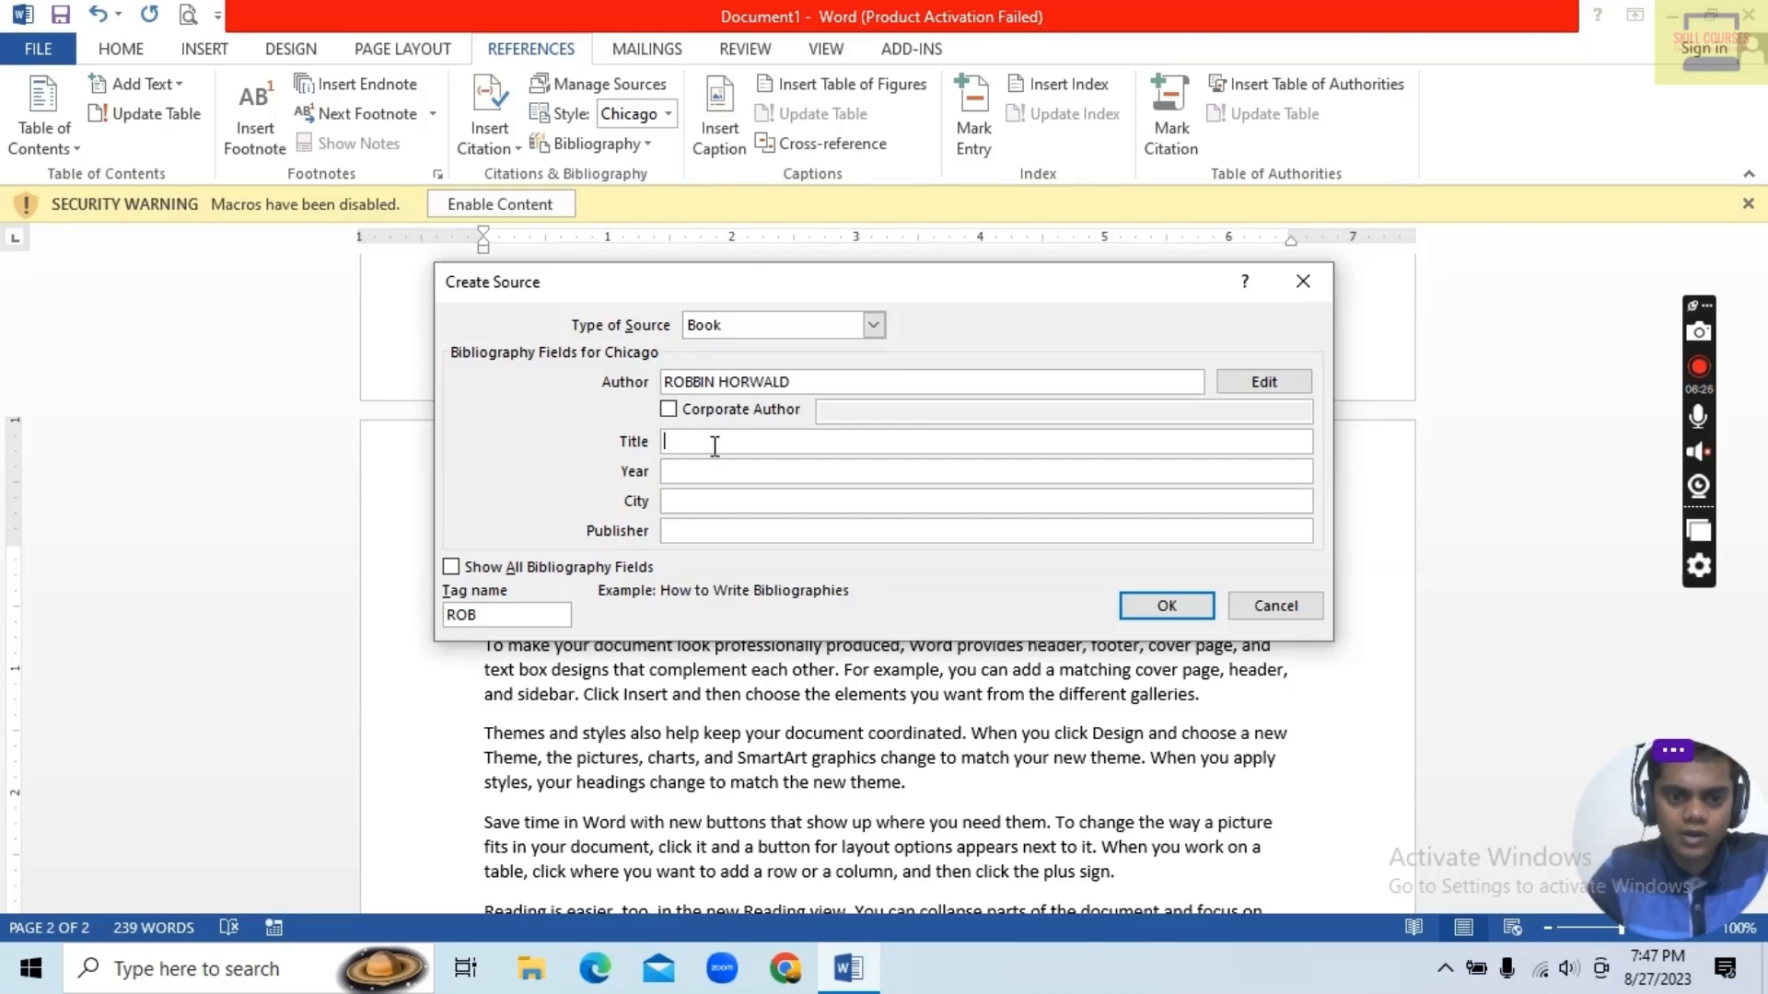
pyautogui.write('MONK IN FERRARI')
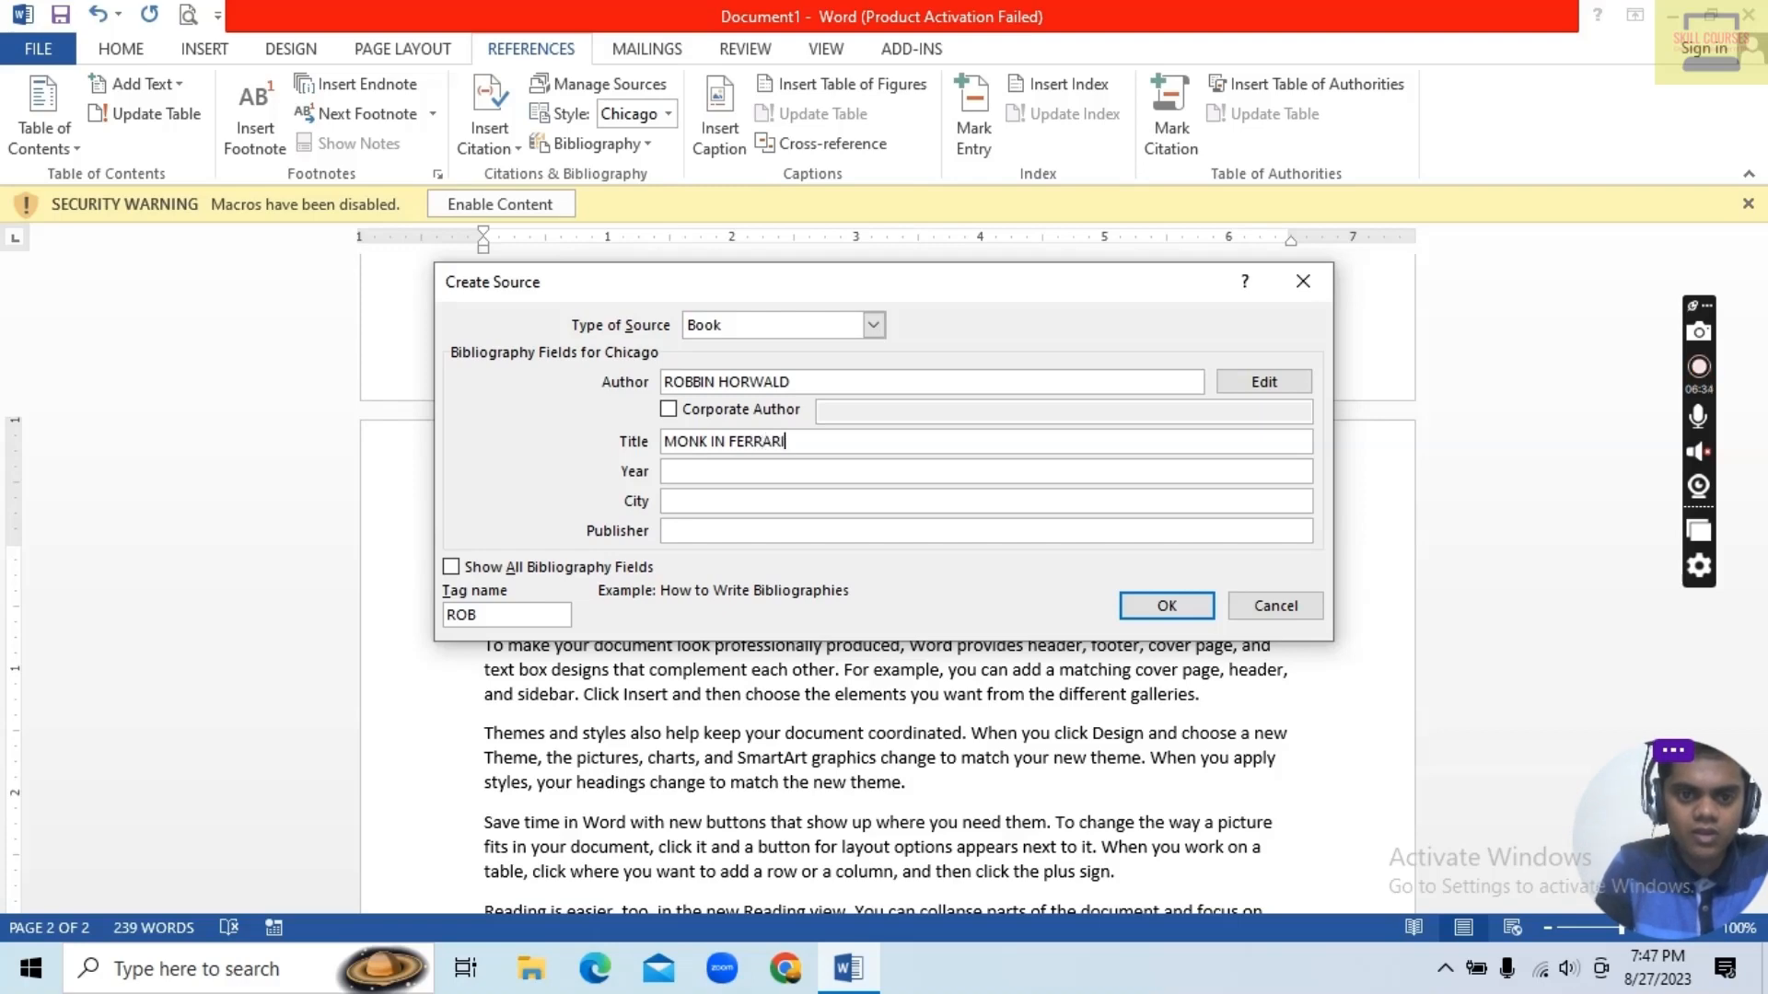
# Step: Set the year to 2023, the city to NEW YORK and the publisher to BBK ENT, and create the source
pyautogui.click(689, 469)
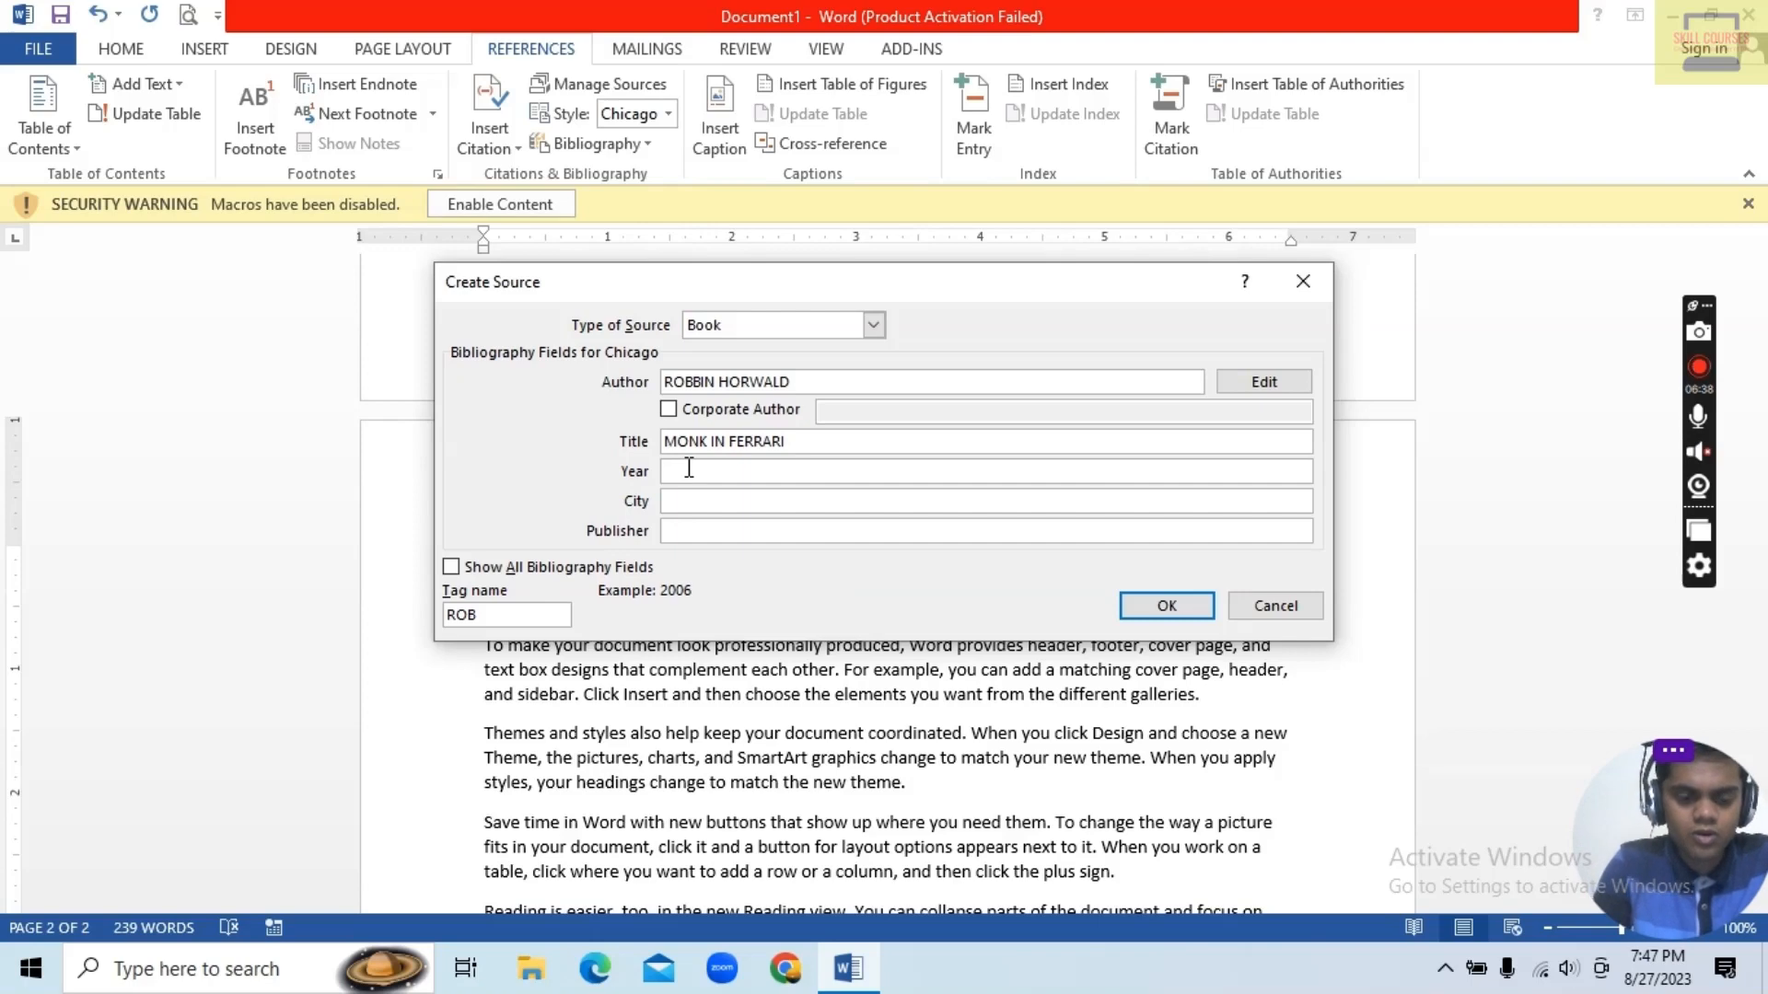
pyautogui.write('2-23')
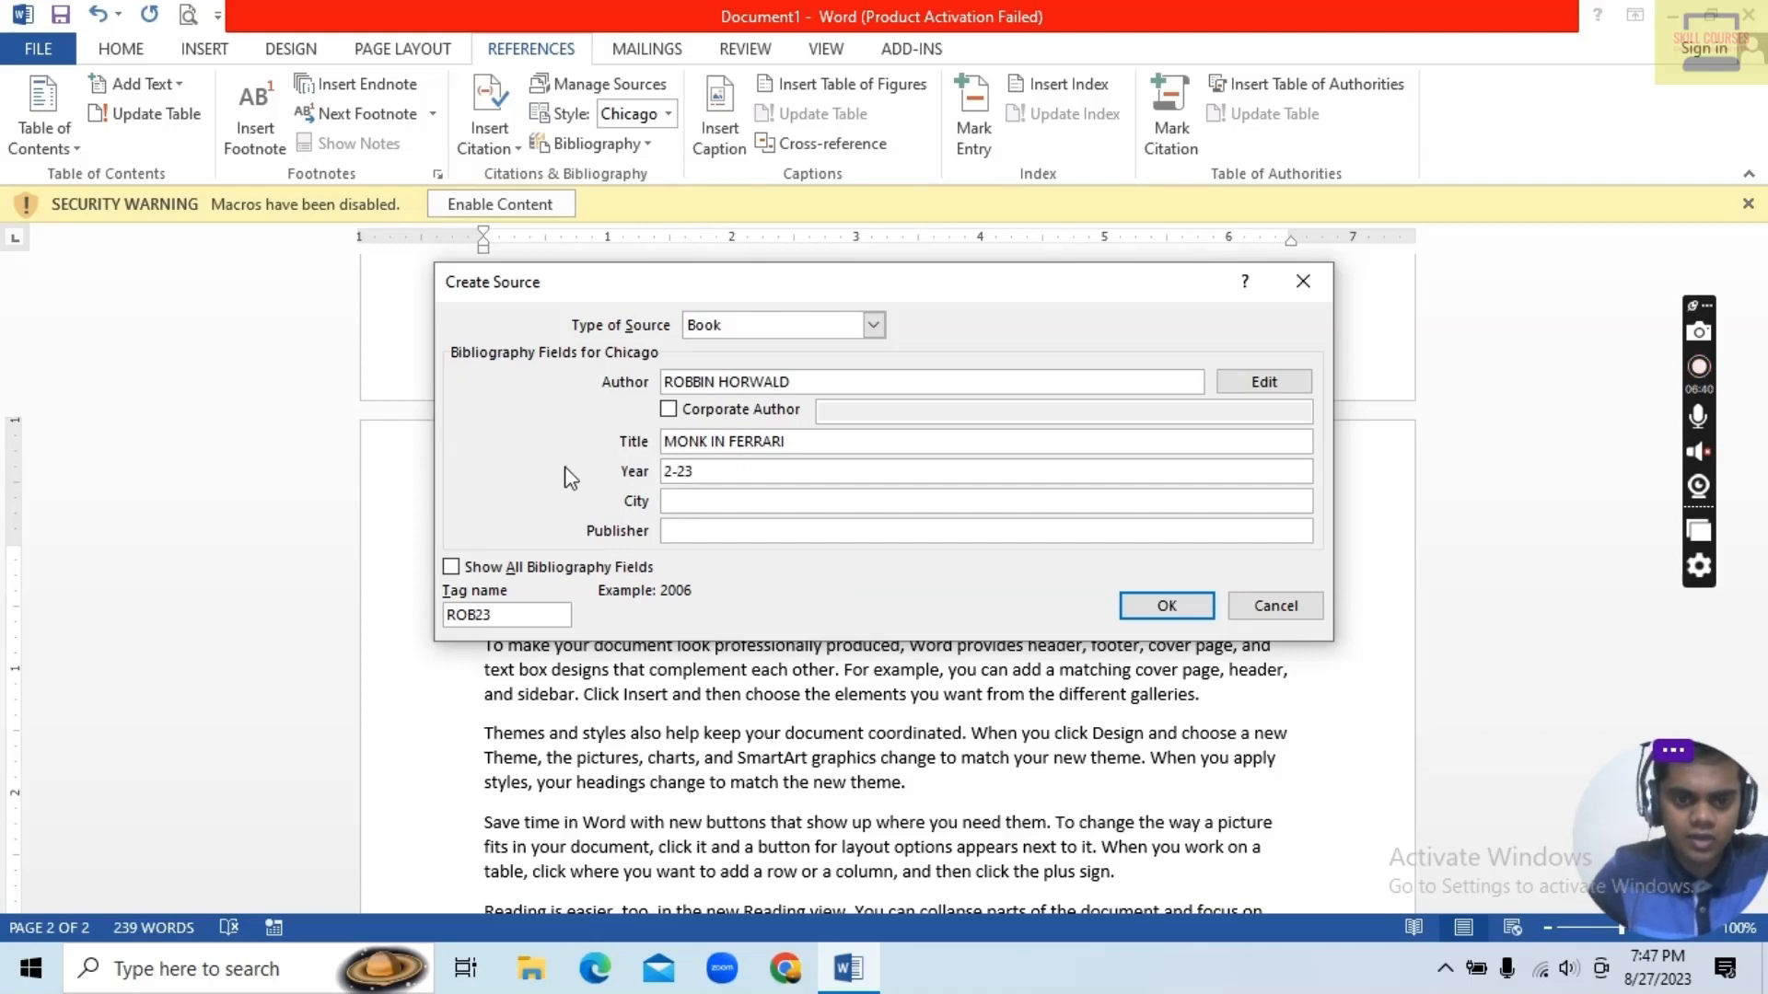
pyautogui.press('BackSpace')
pyautogui.press('BackSpace')
pyautogui.write('023')
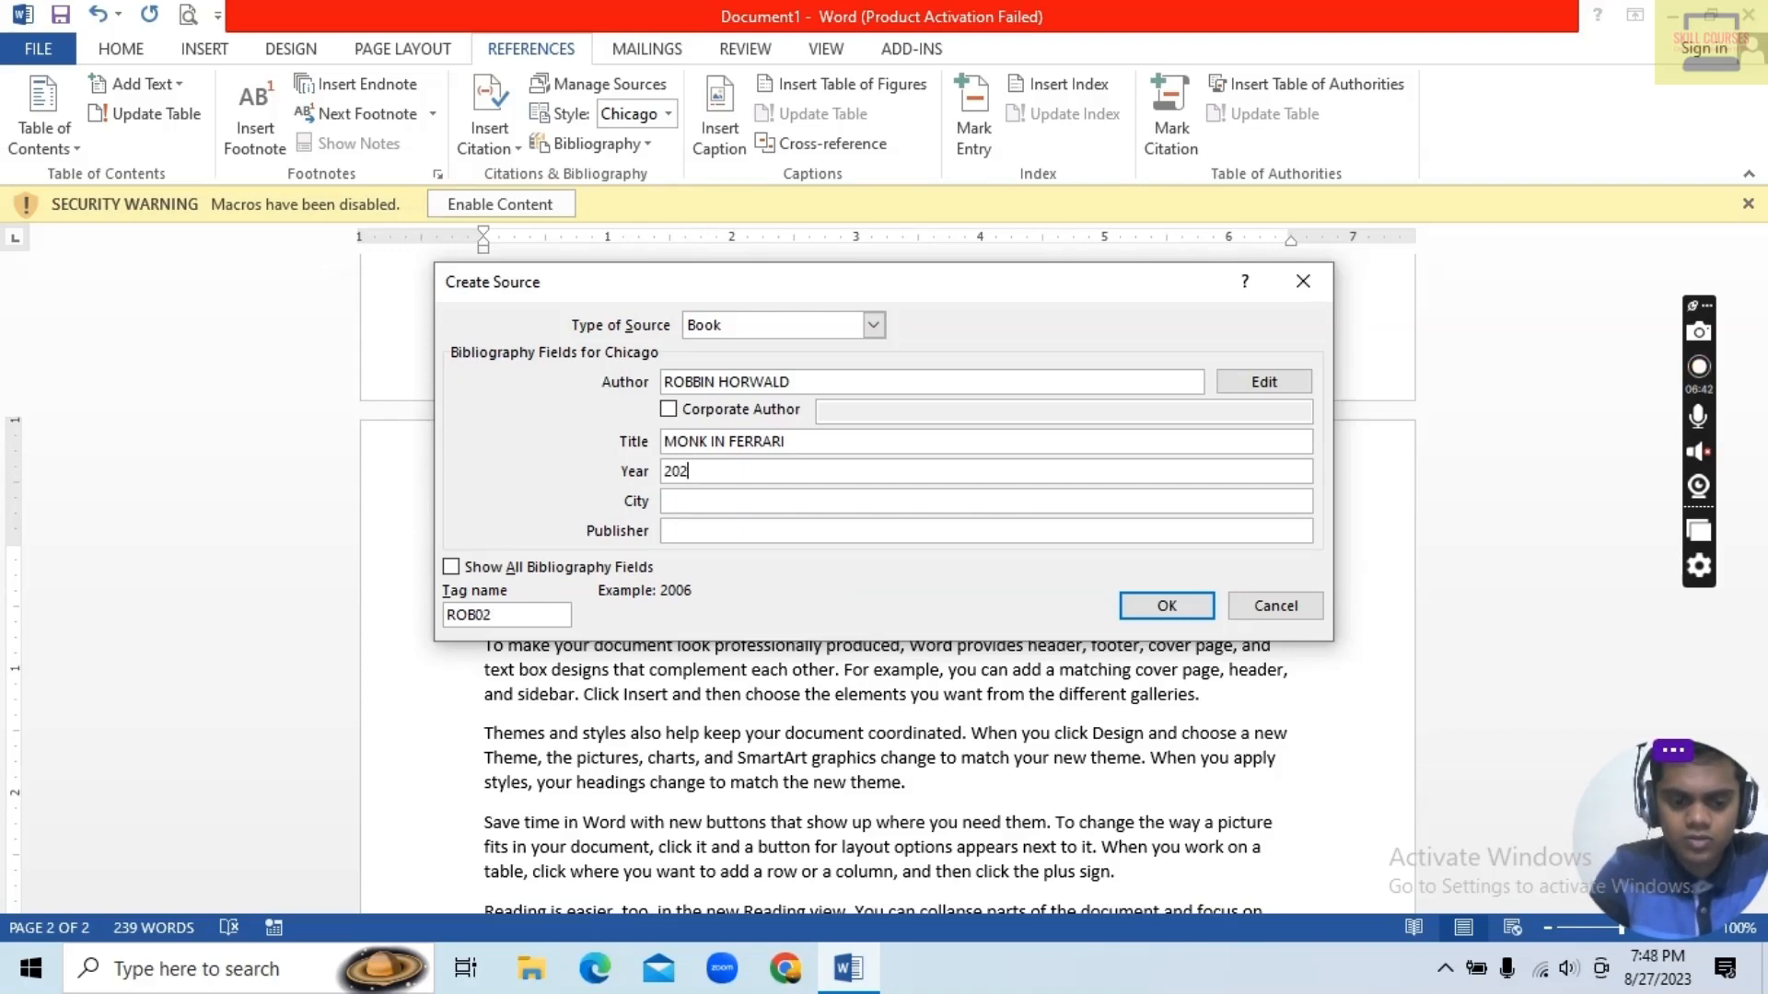
pyautogui.click(692, 502)
pyautogui.write('NEW YORK')
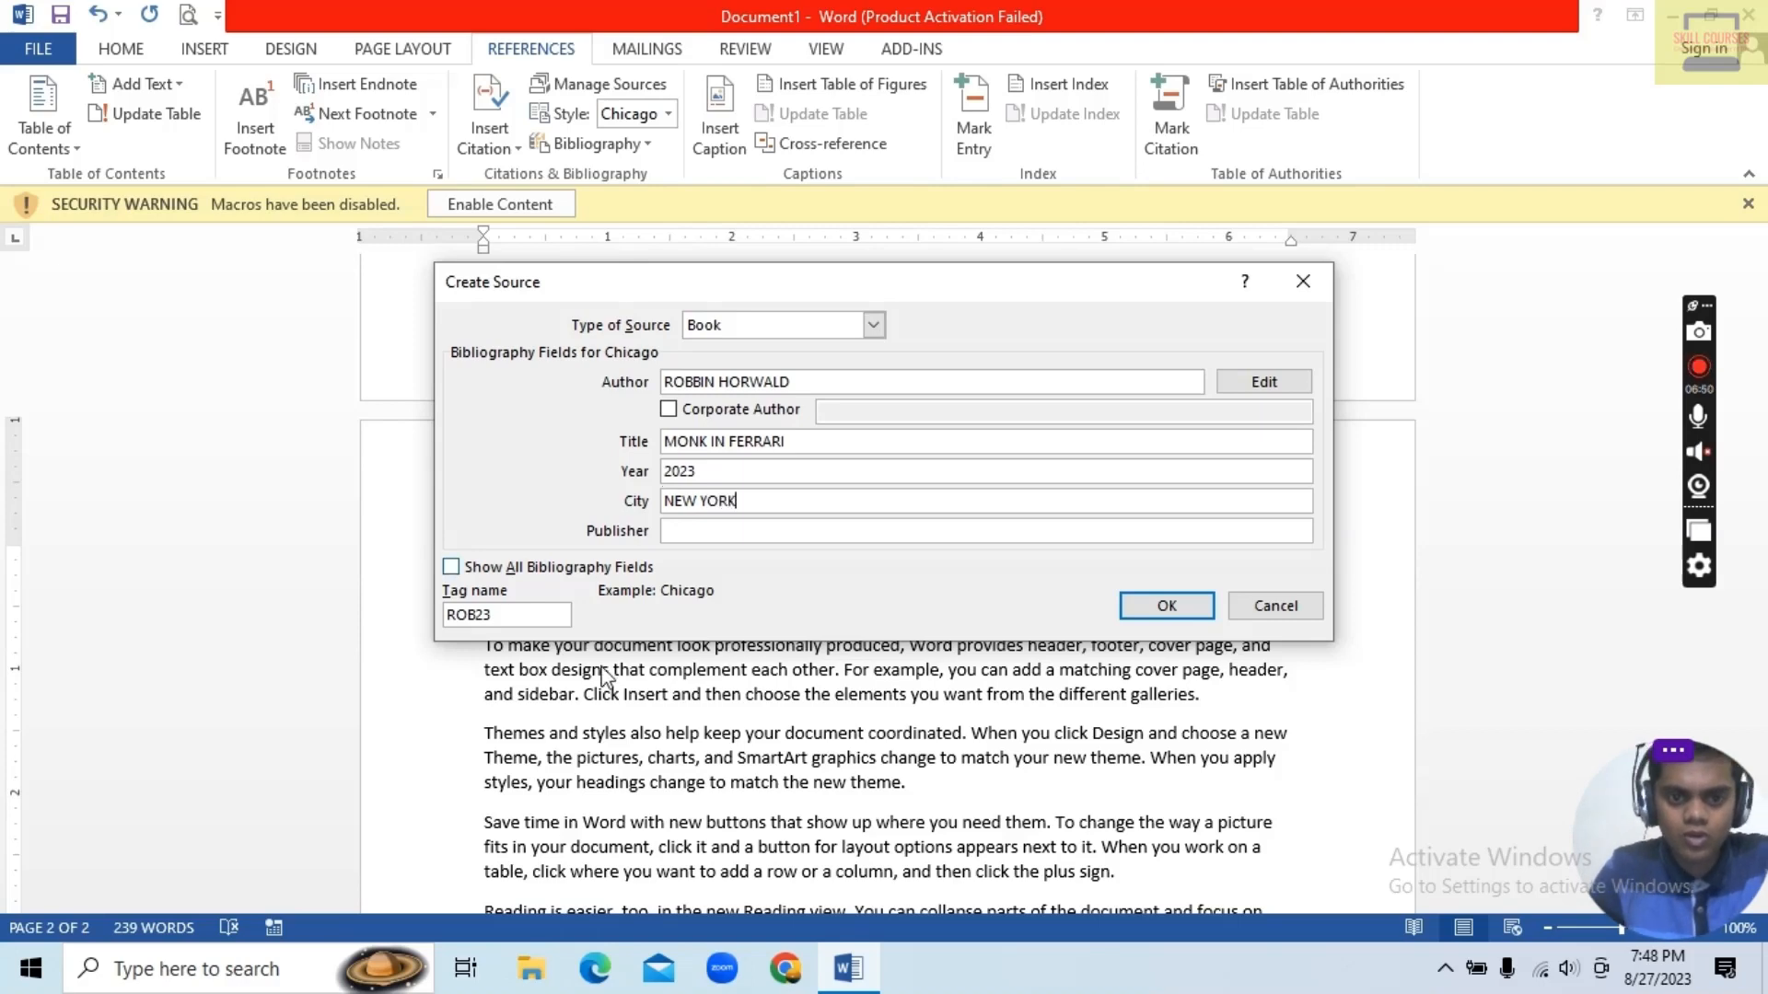
pyautogui.click(685, 531)
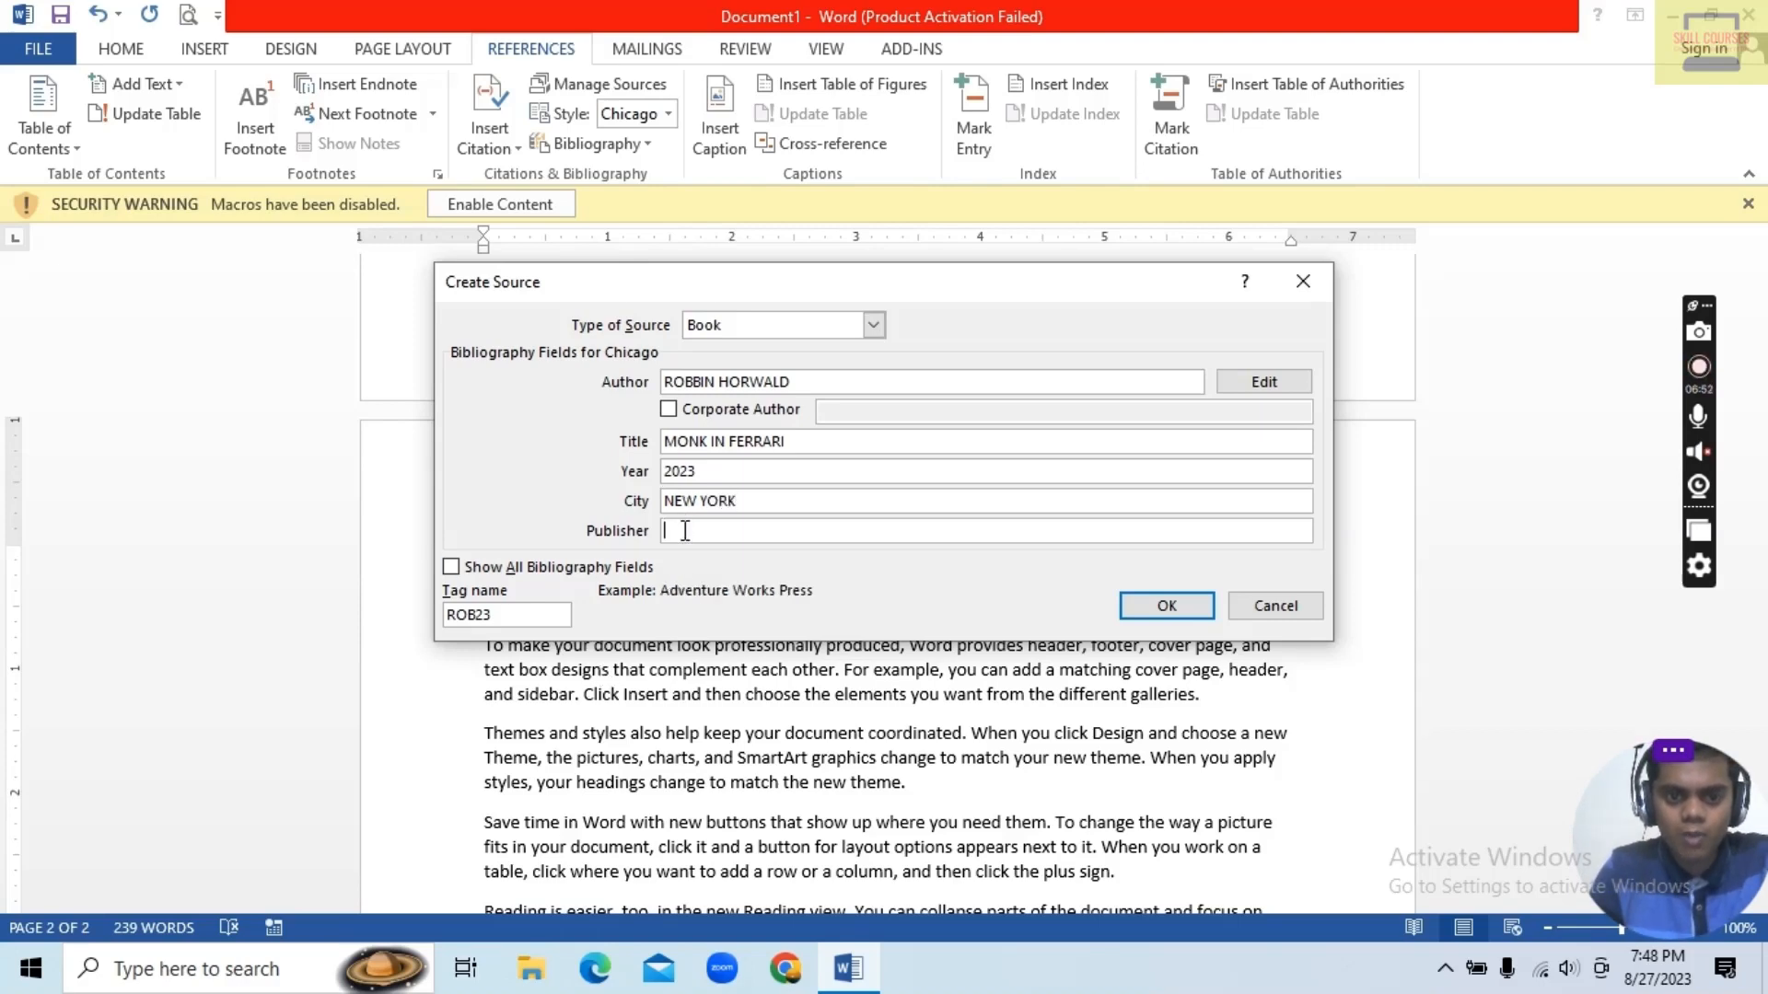
pyautogui.write('BBK ENT')
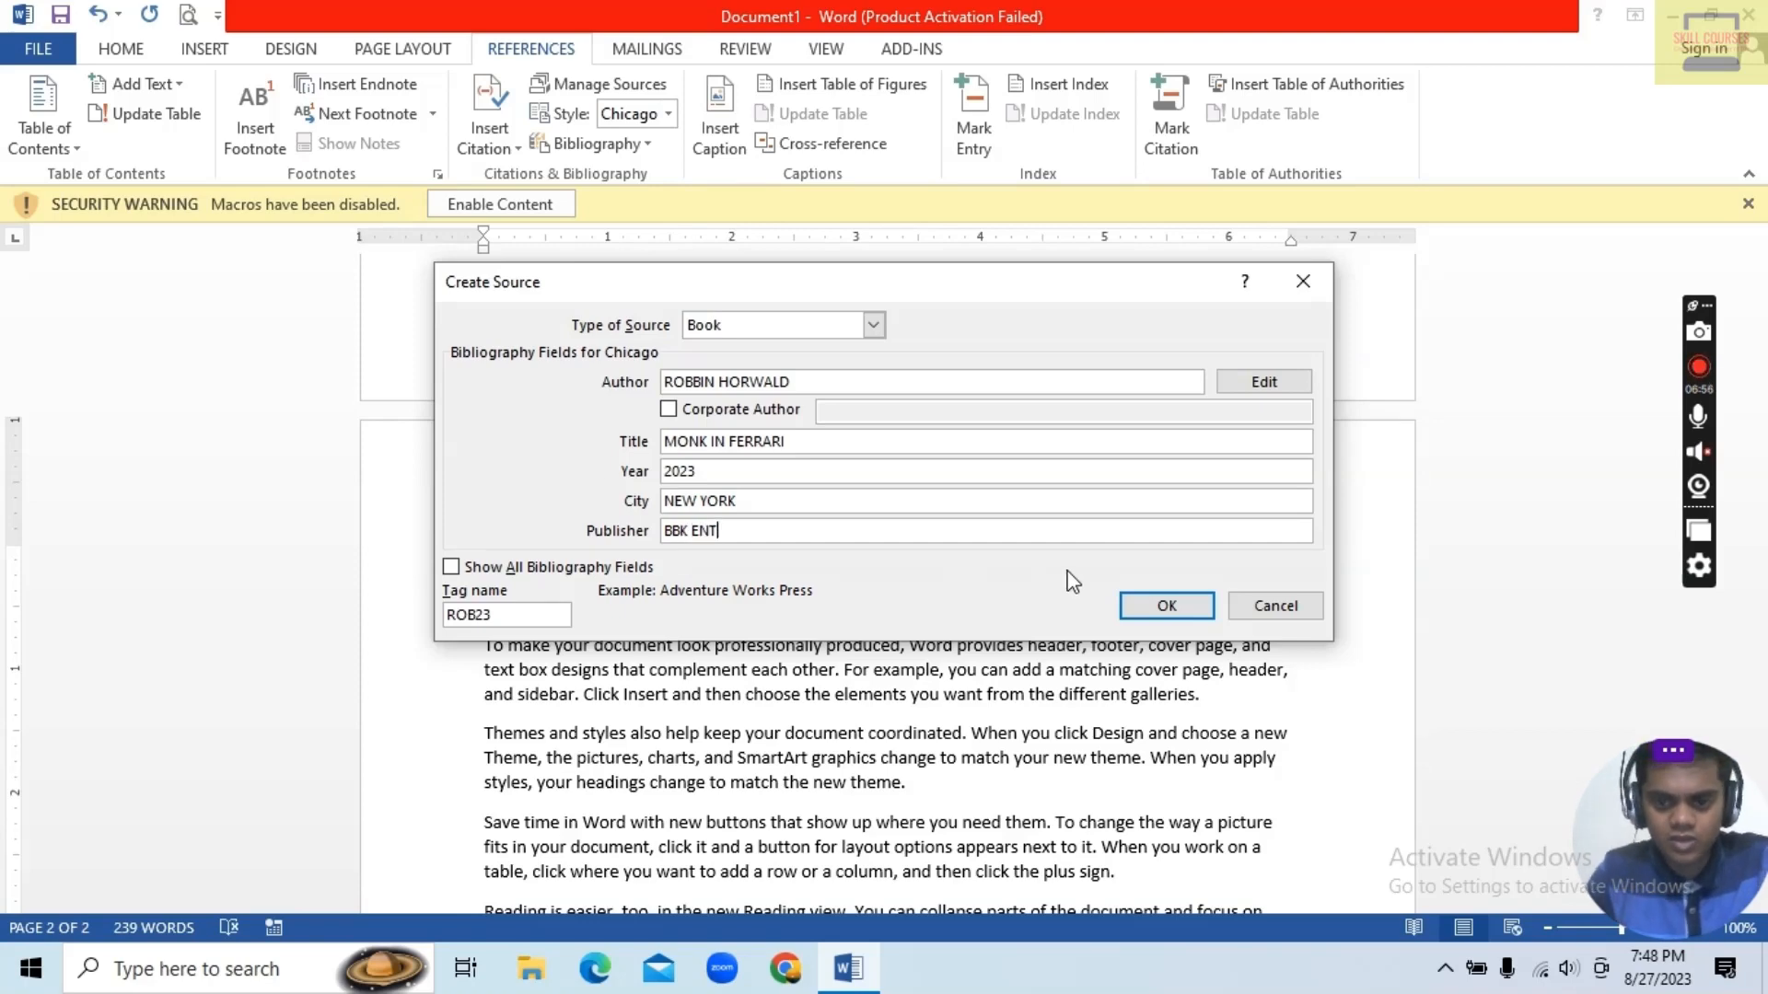
pyautogui.click(1139, 610)
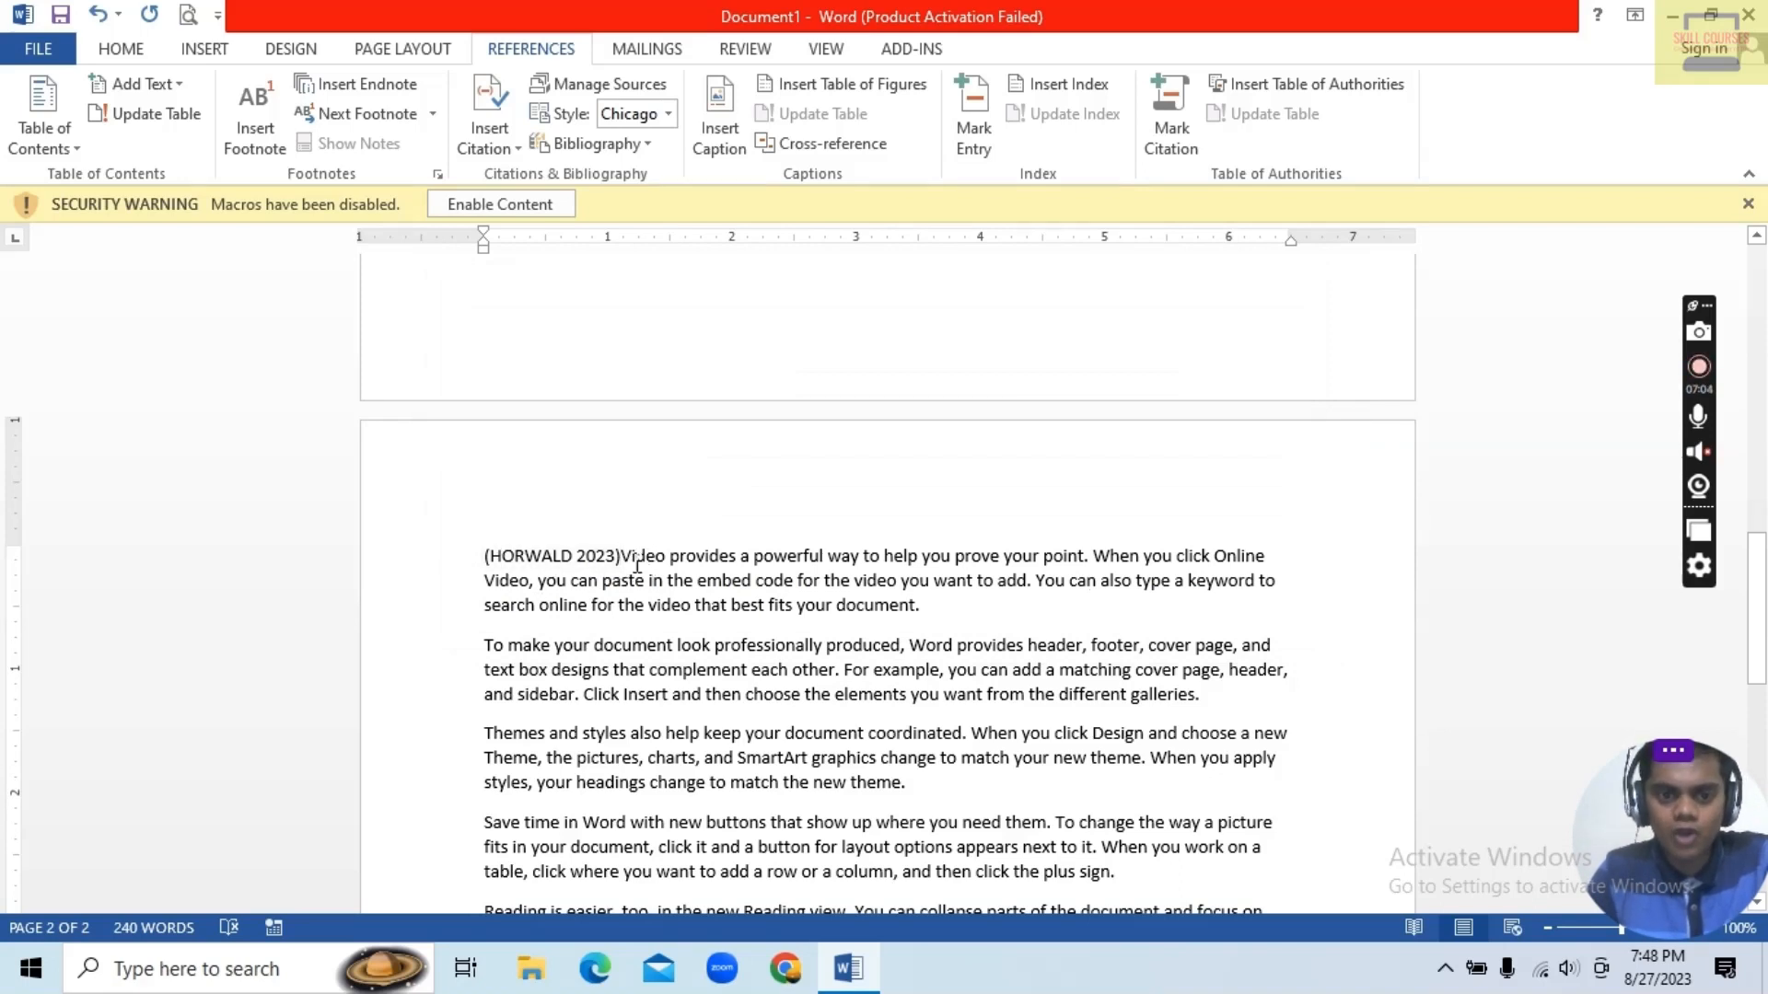
# Step: Separate the inserted citation from the first paragraph onto its own line and delete it
pyautogui.press('Return')
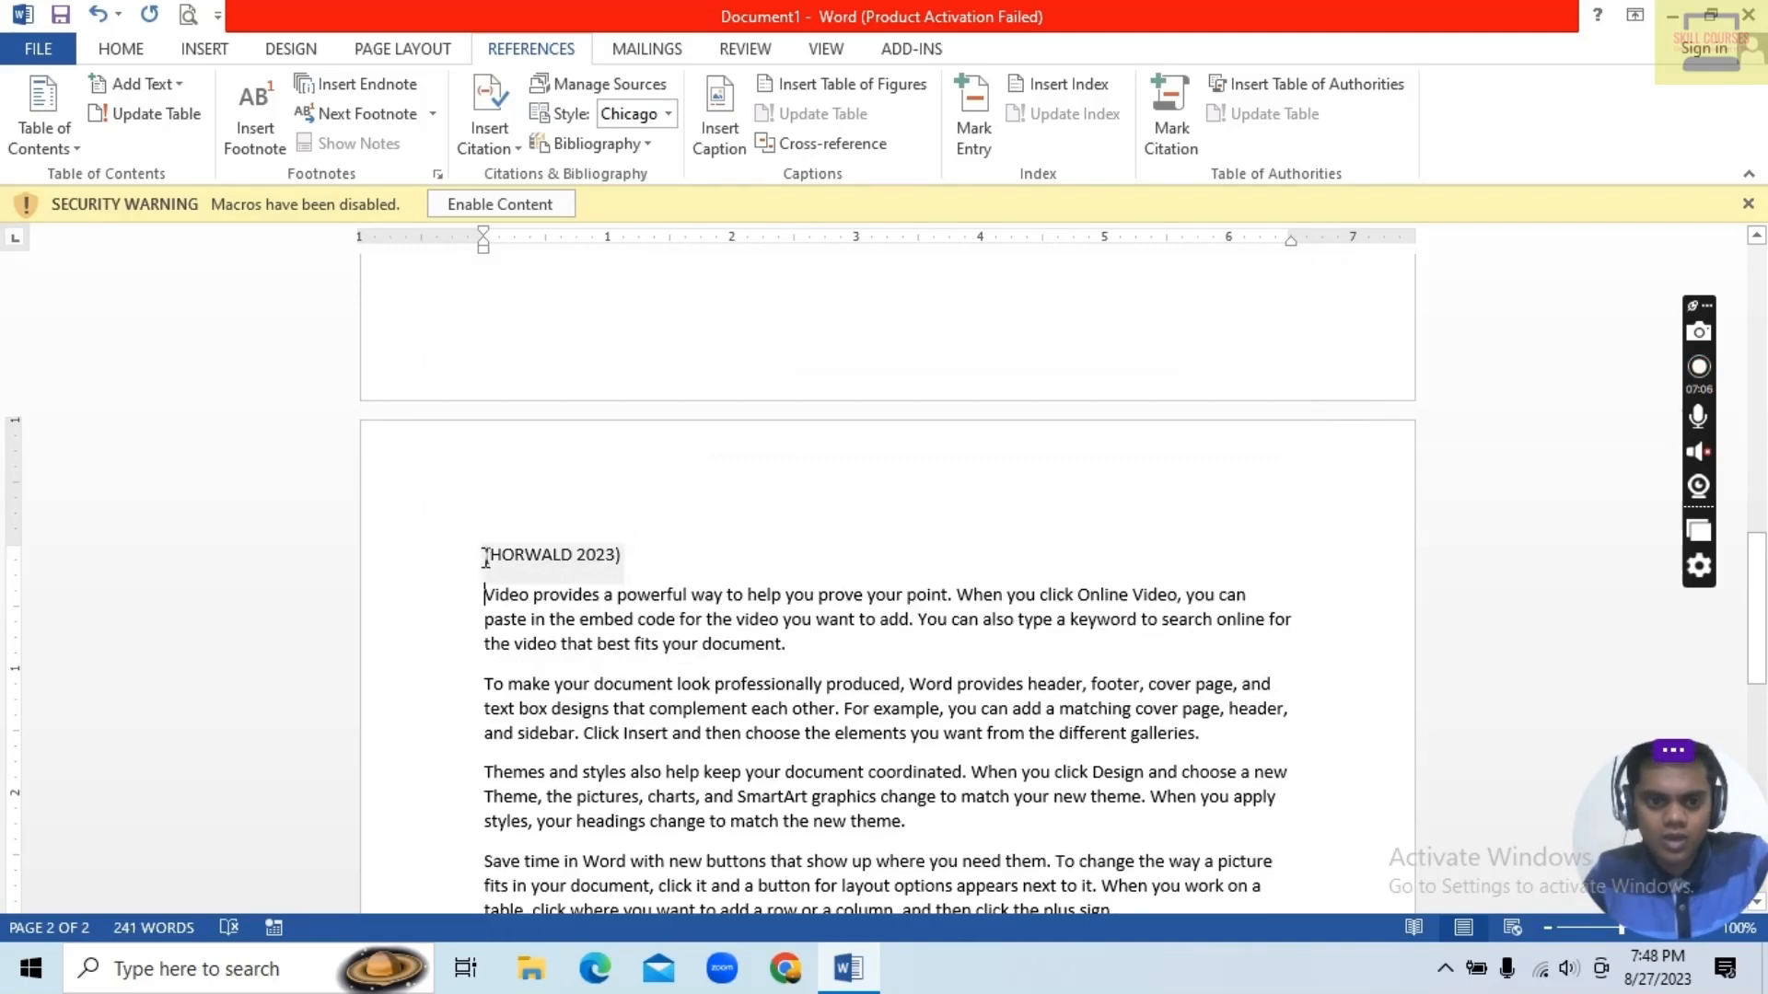
pyautogui.click(529, 551)
pyautogui.press('Delete')
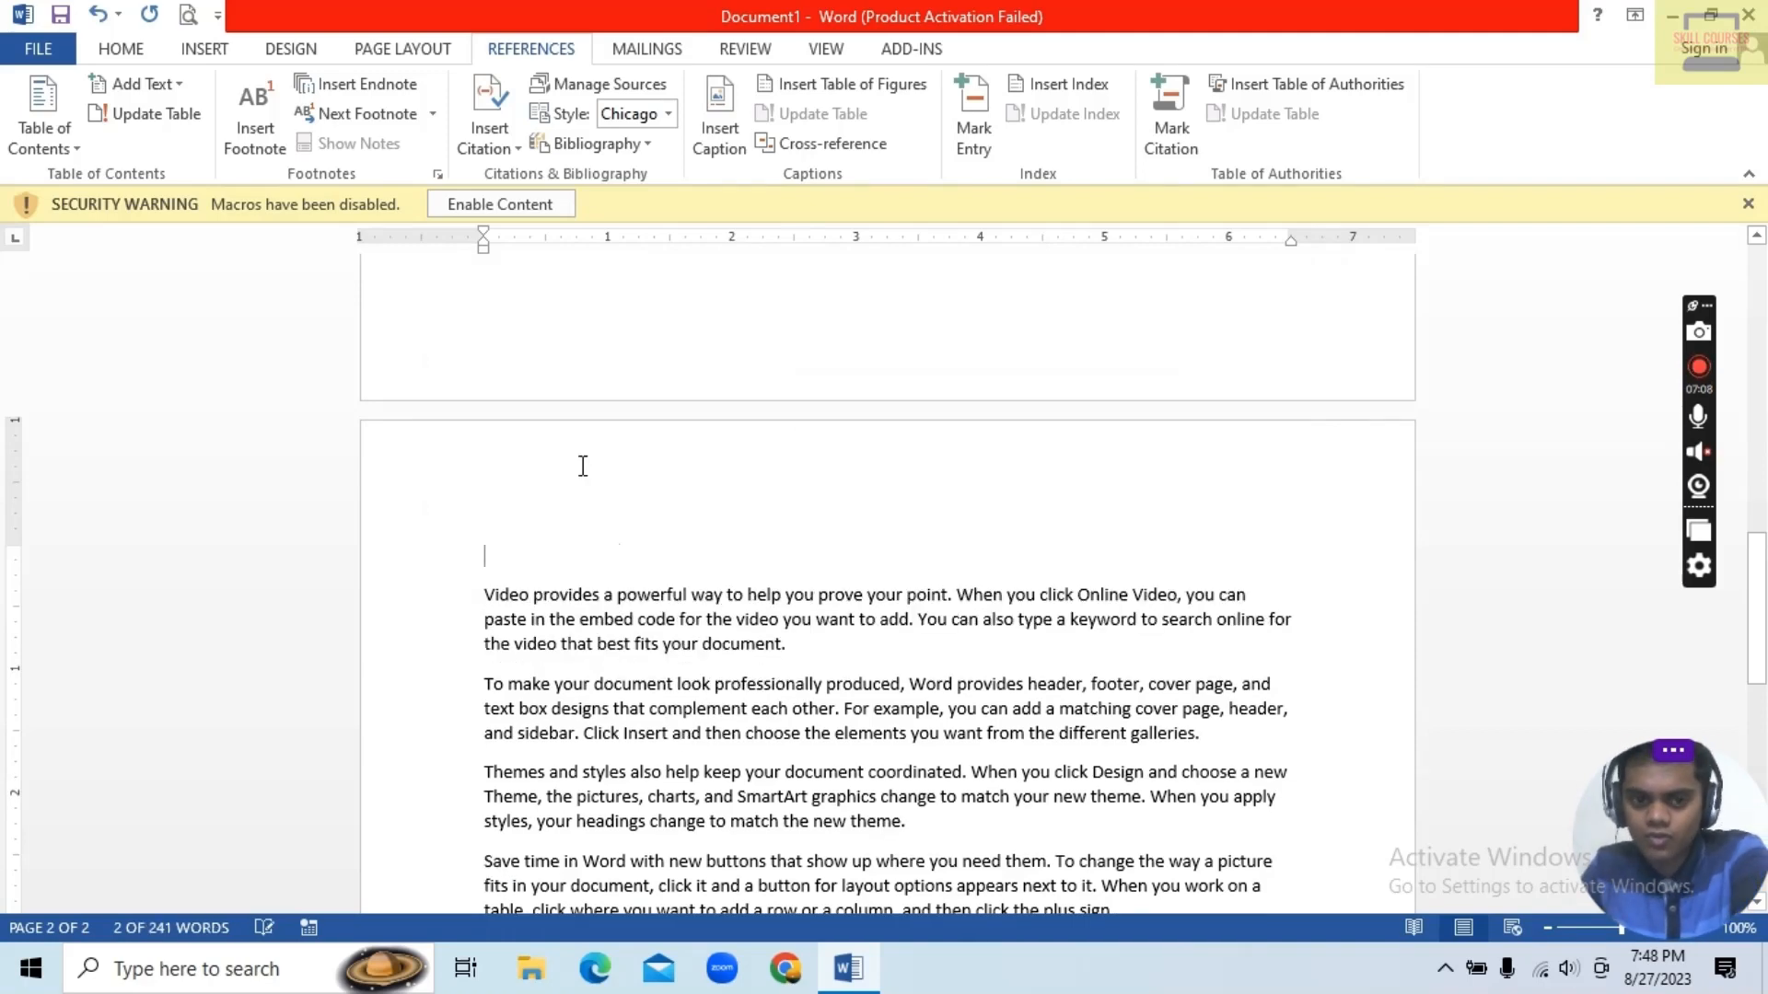
pyautogui.hotkey('ctrl', 'Return')
# Step: Insert the built-in Bibliography at the start of the blank first page
pyautogui.scroll(15, 540, 545)
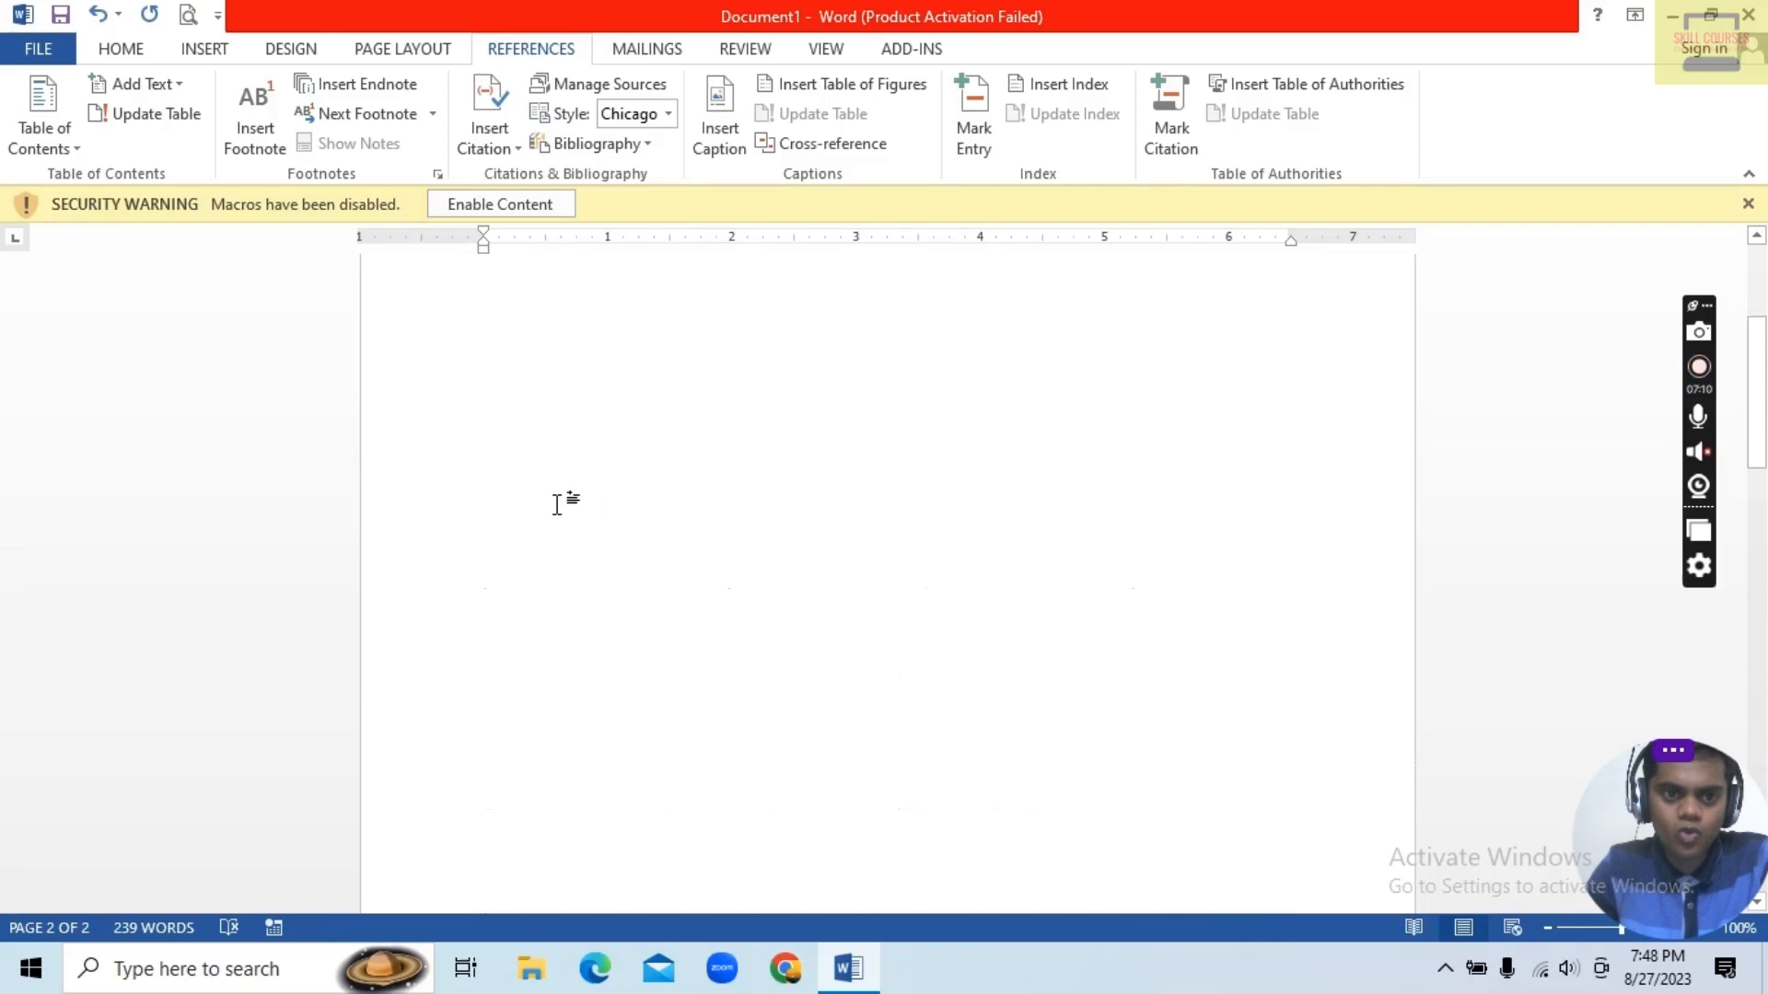
pyautogui.click(558, 502)
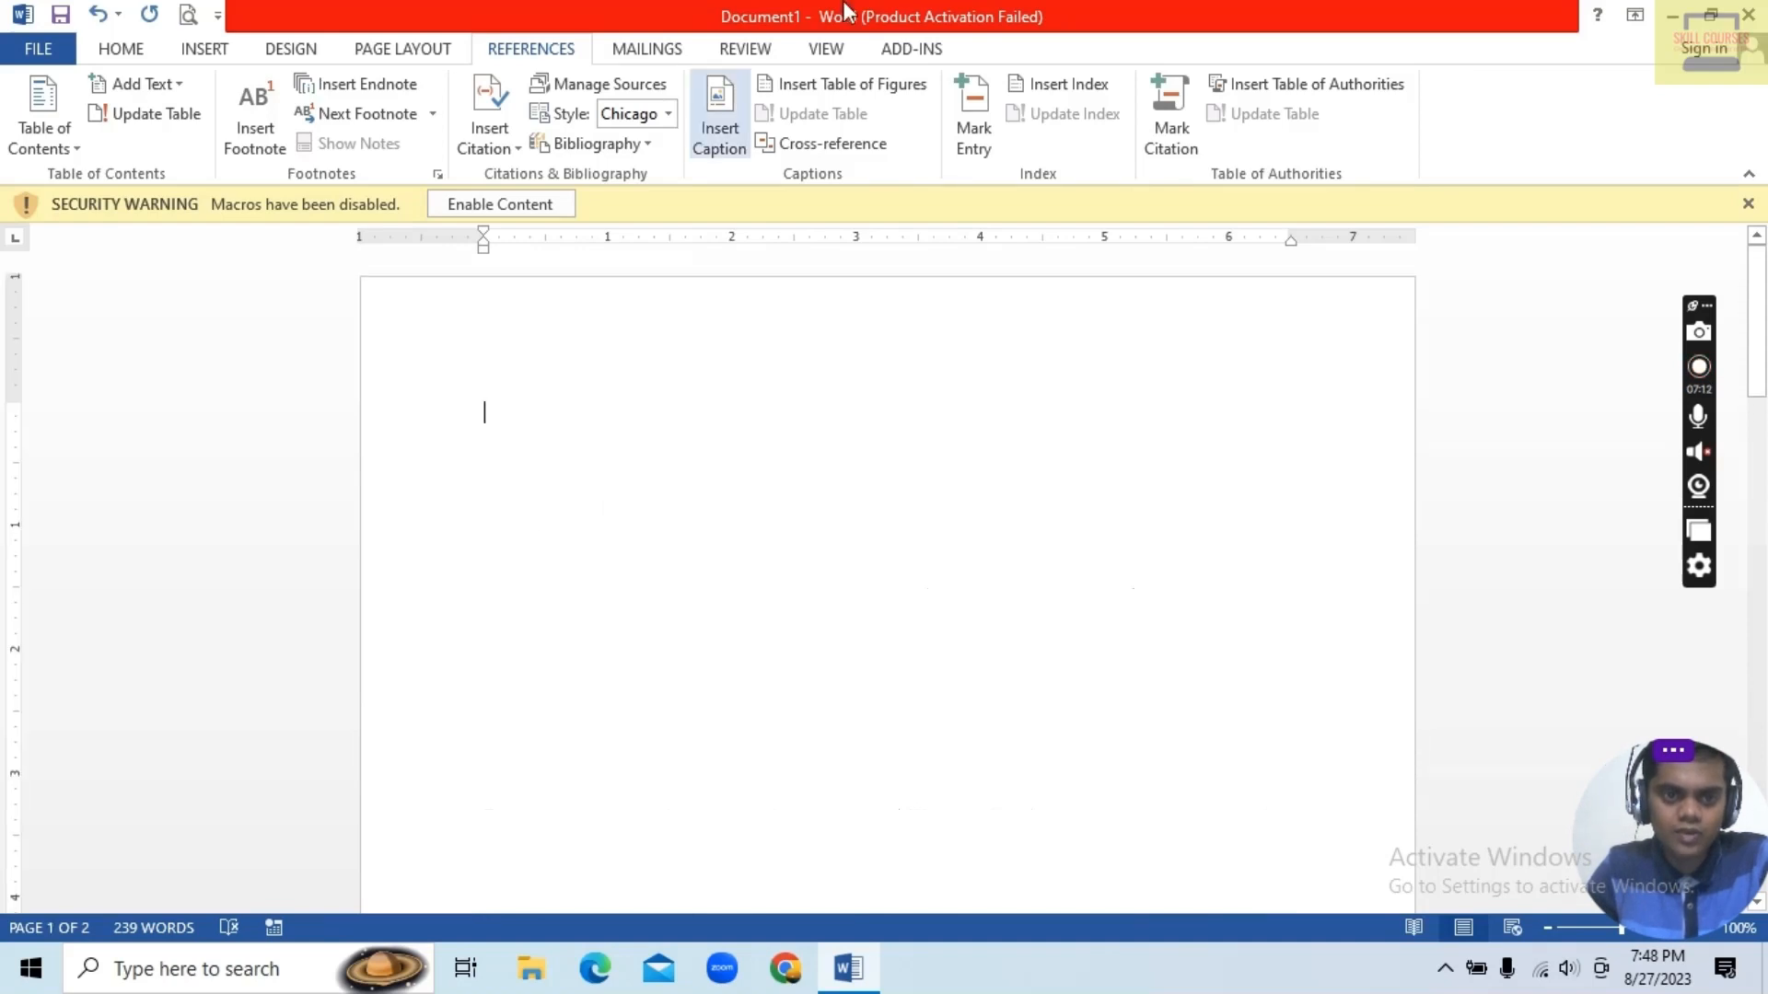
pyautogui.click(589, 144)
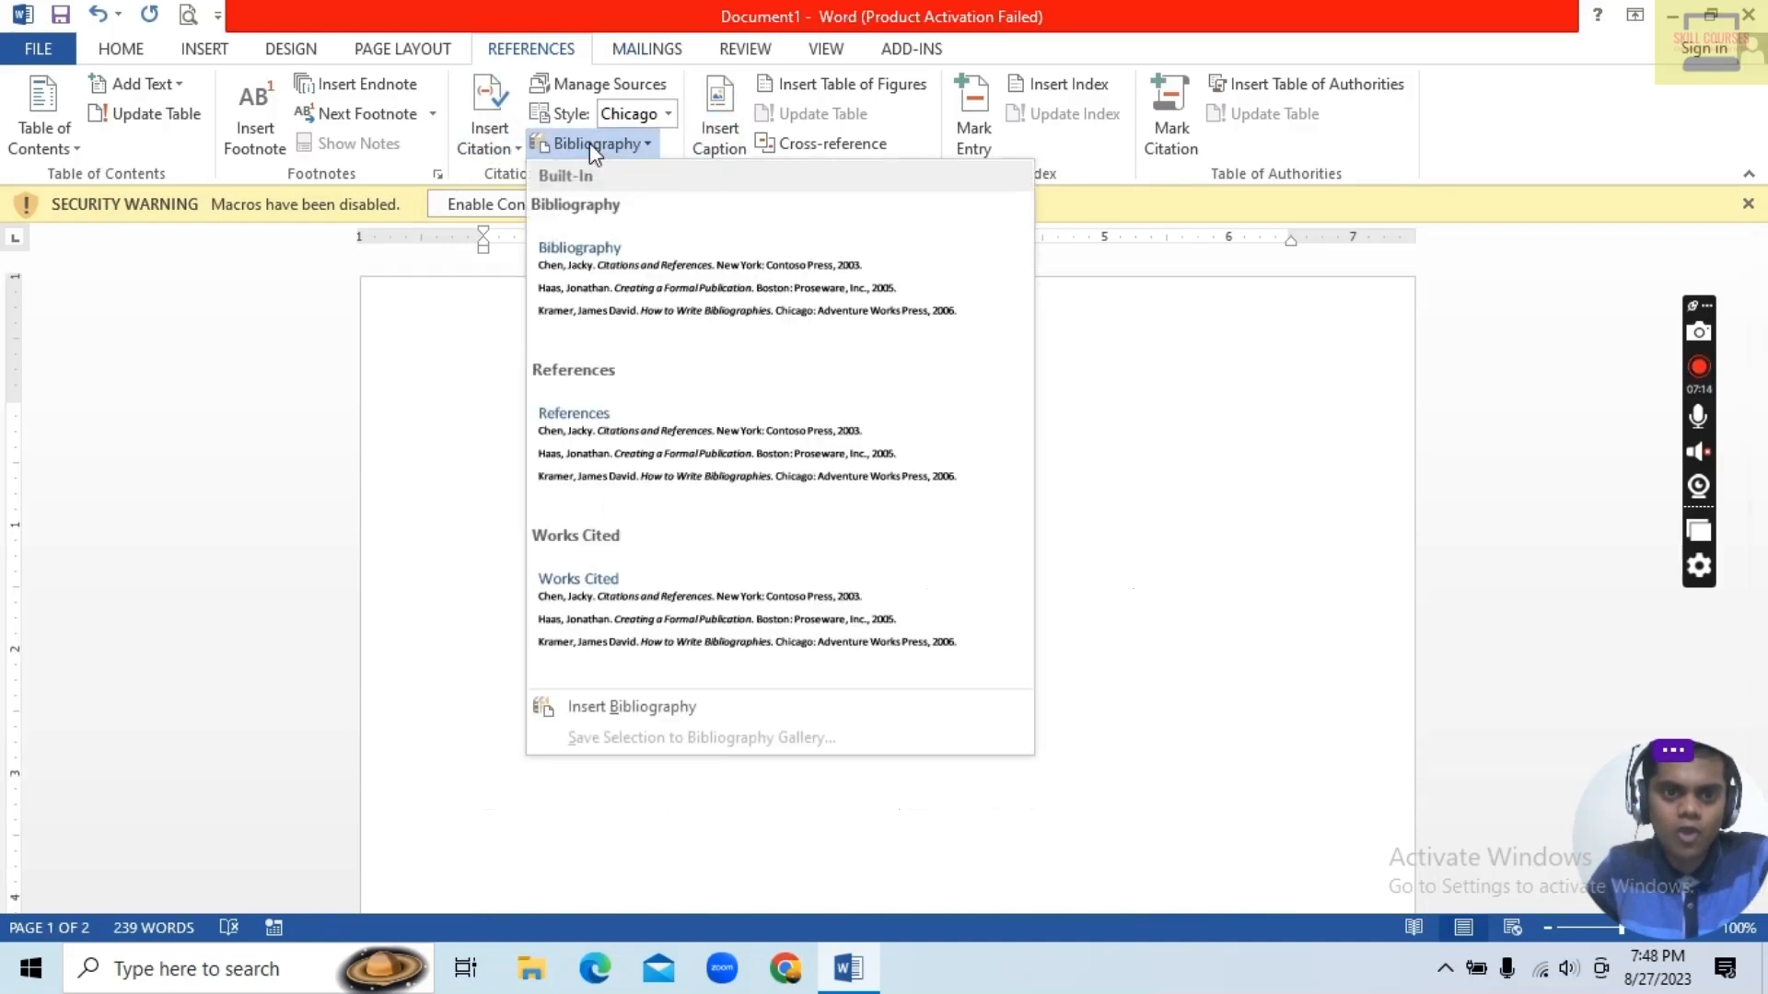
pyautogui.click(641, 273)
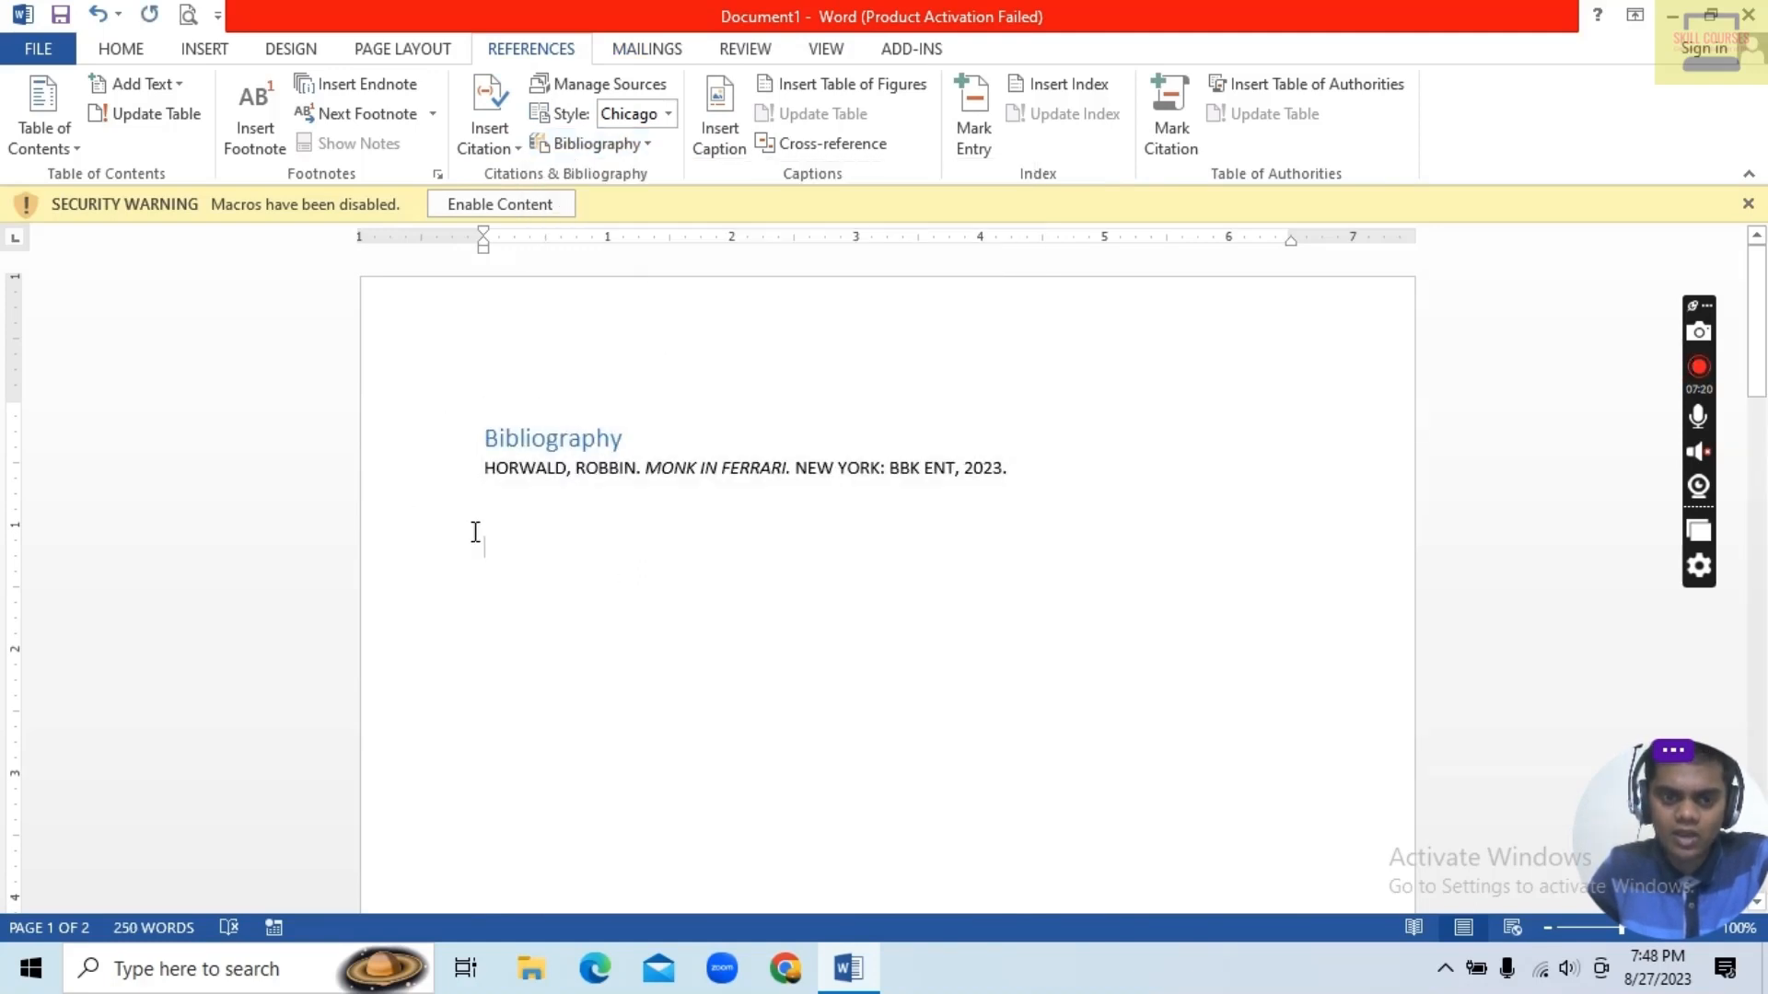
# Step: Change the bibliography's citation style to ISO 690 - Numerical Reference
pyautogui.click(500, 468)
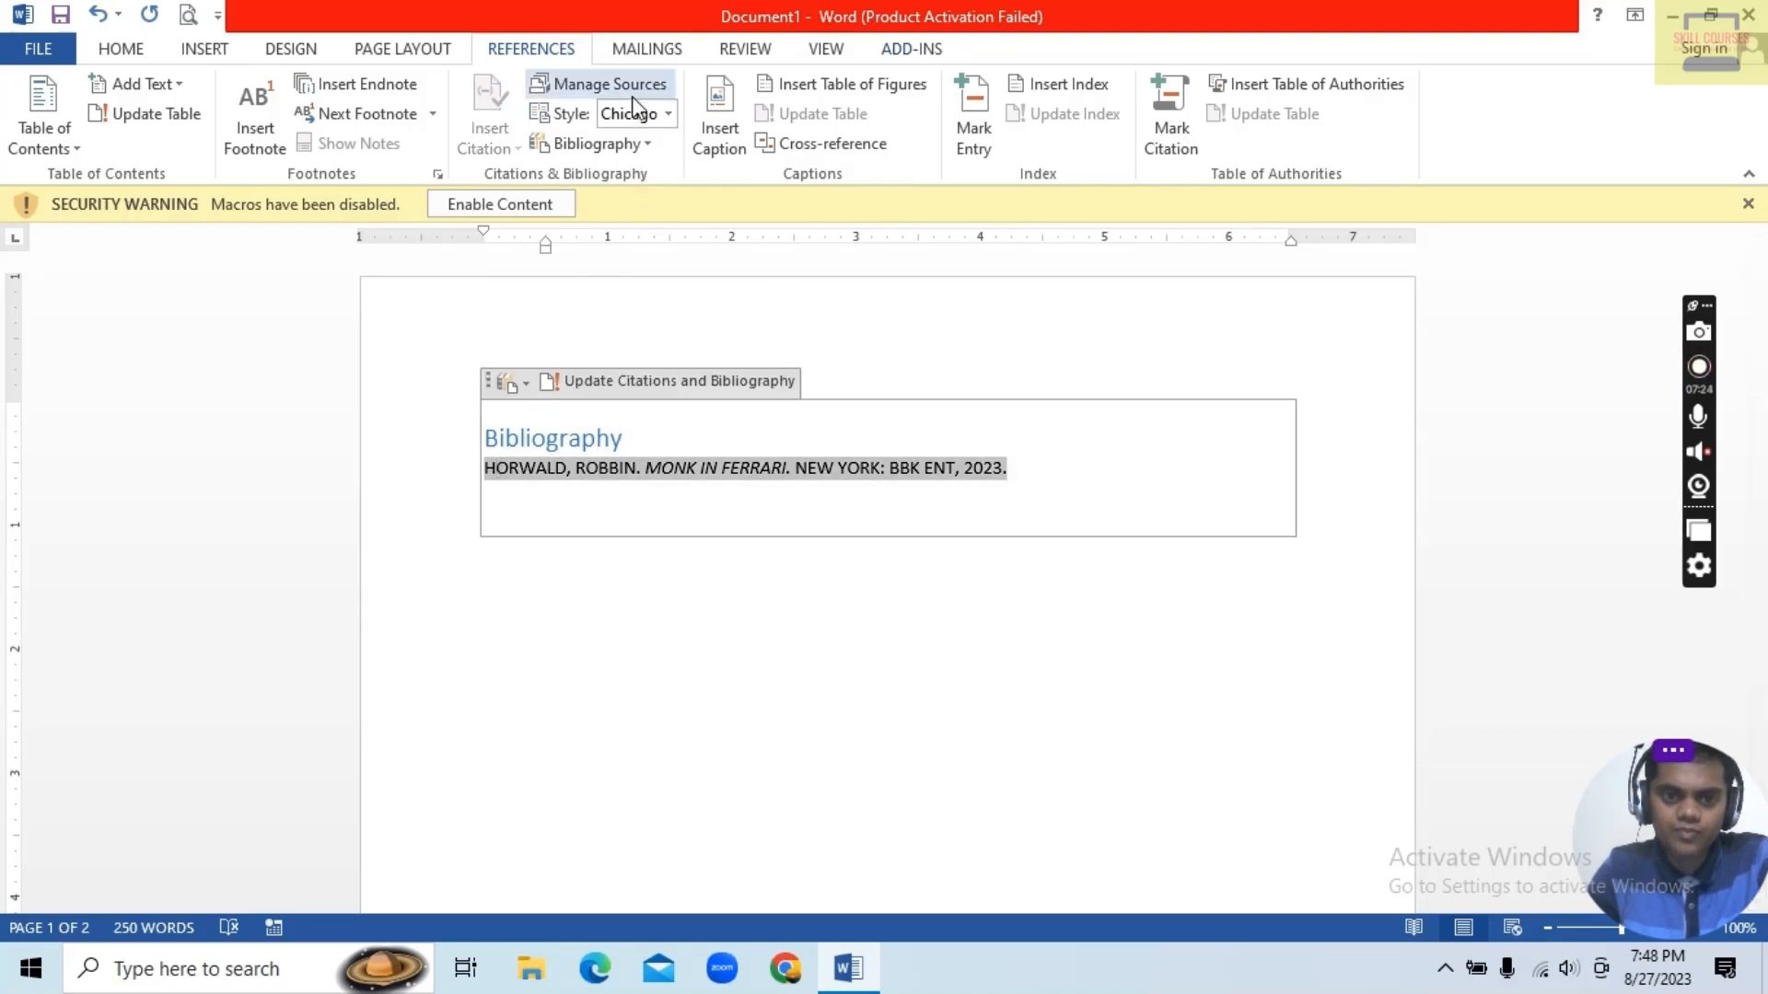
pyautogui.click(667, 115)
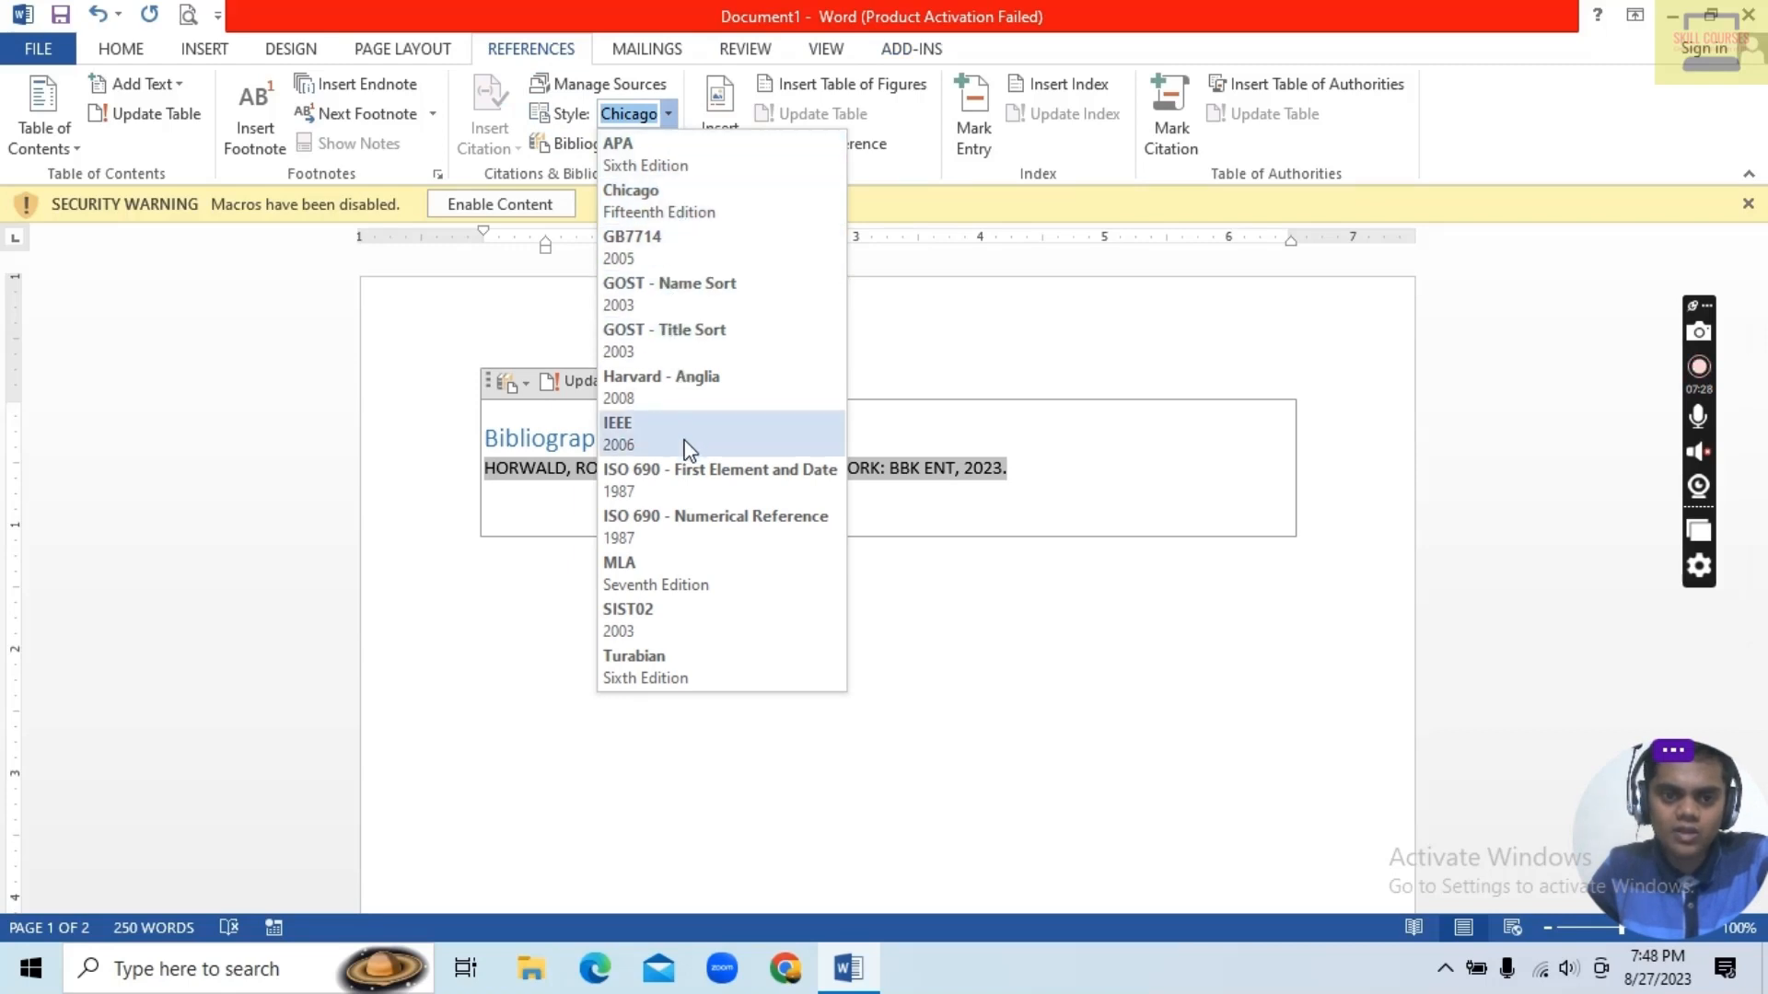
pyautogui.click(670, 529)
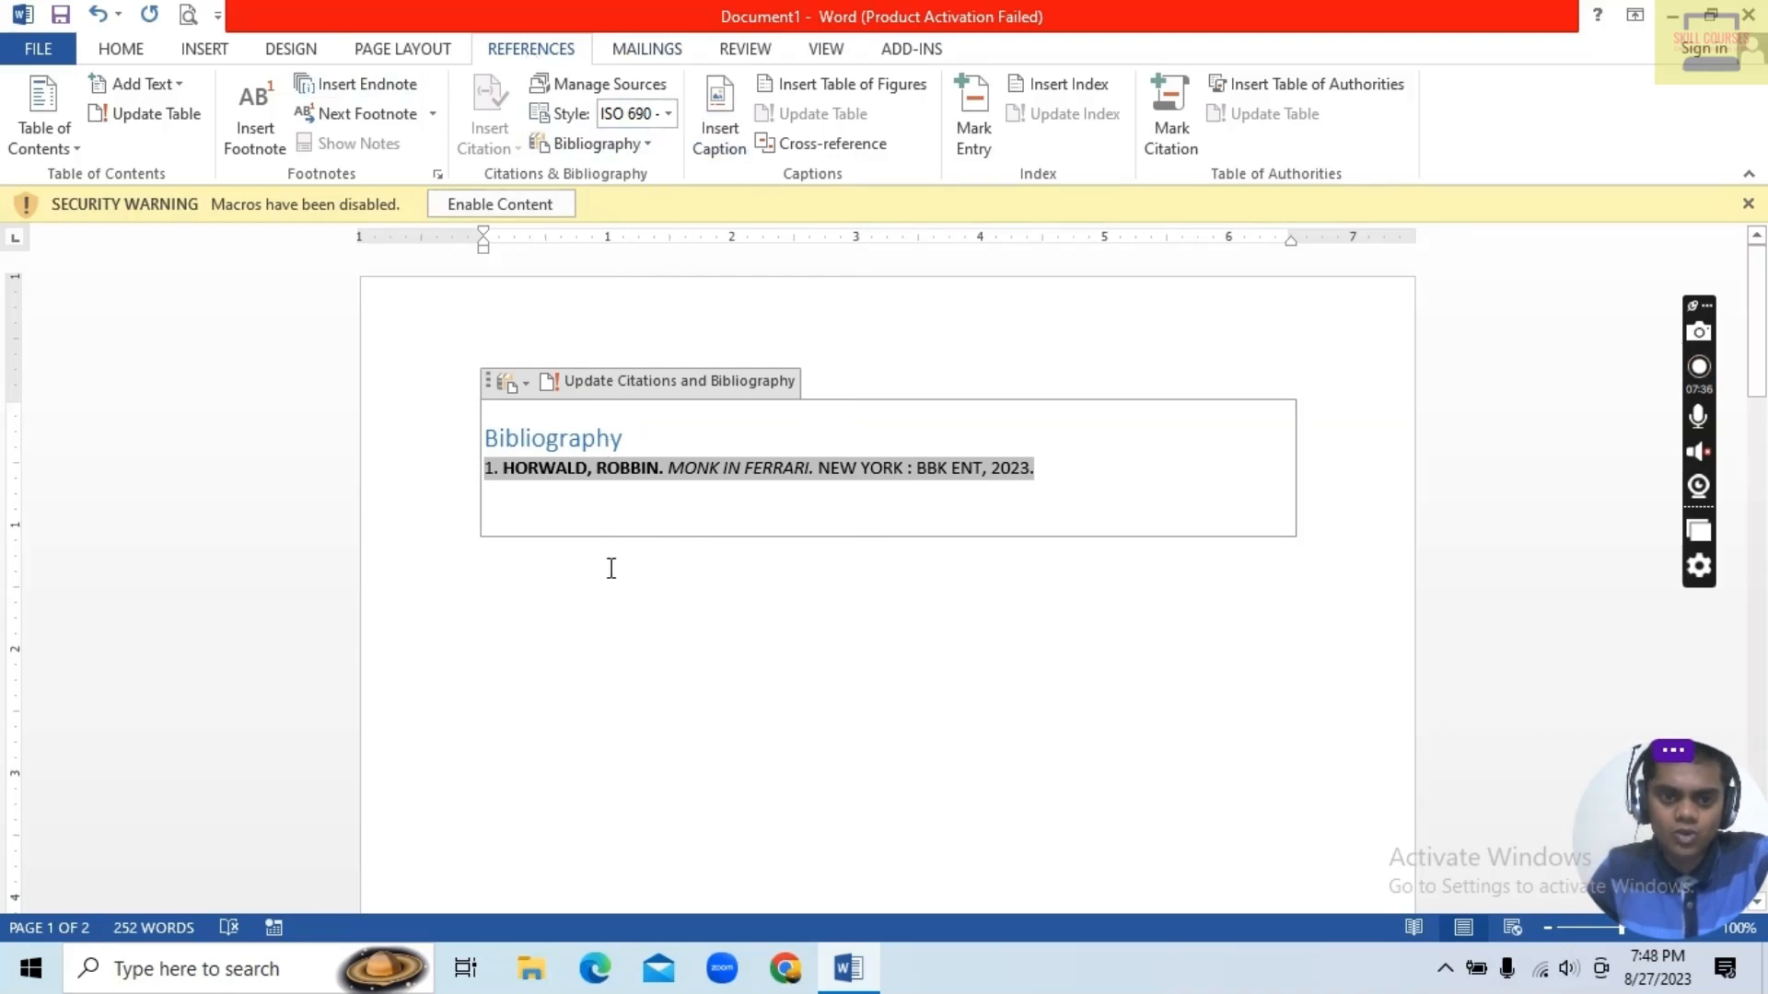
# Step: Delete the entire contents of the document, including the bibliography and the sample paragraphs
pyautogui.scroll(-2, 603, 558)
pyautogui.scroll(2, 605, 549)
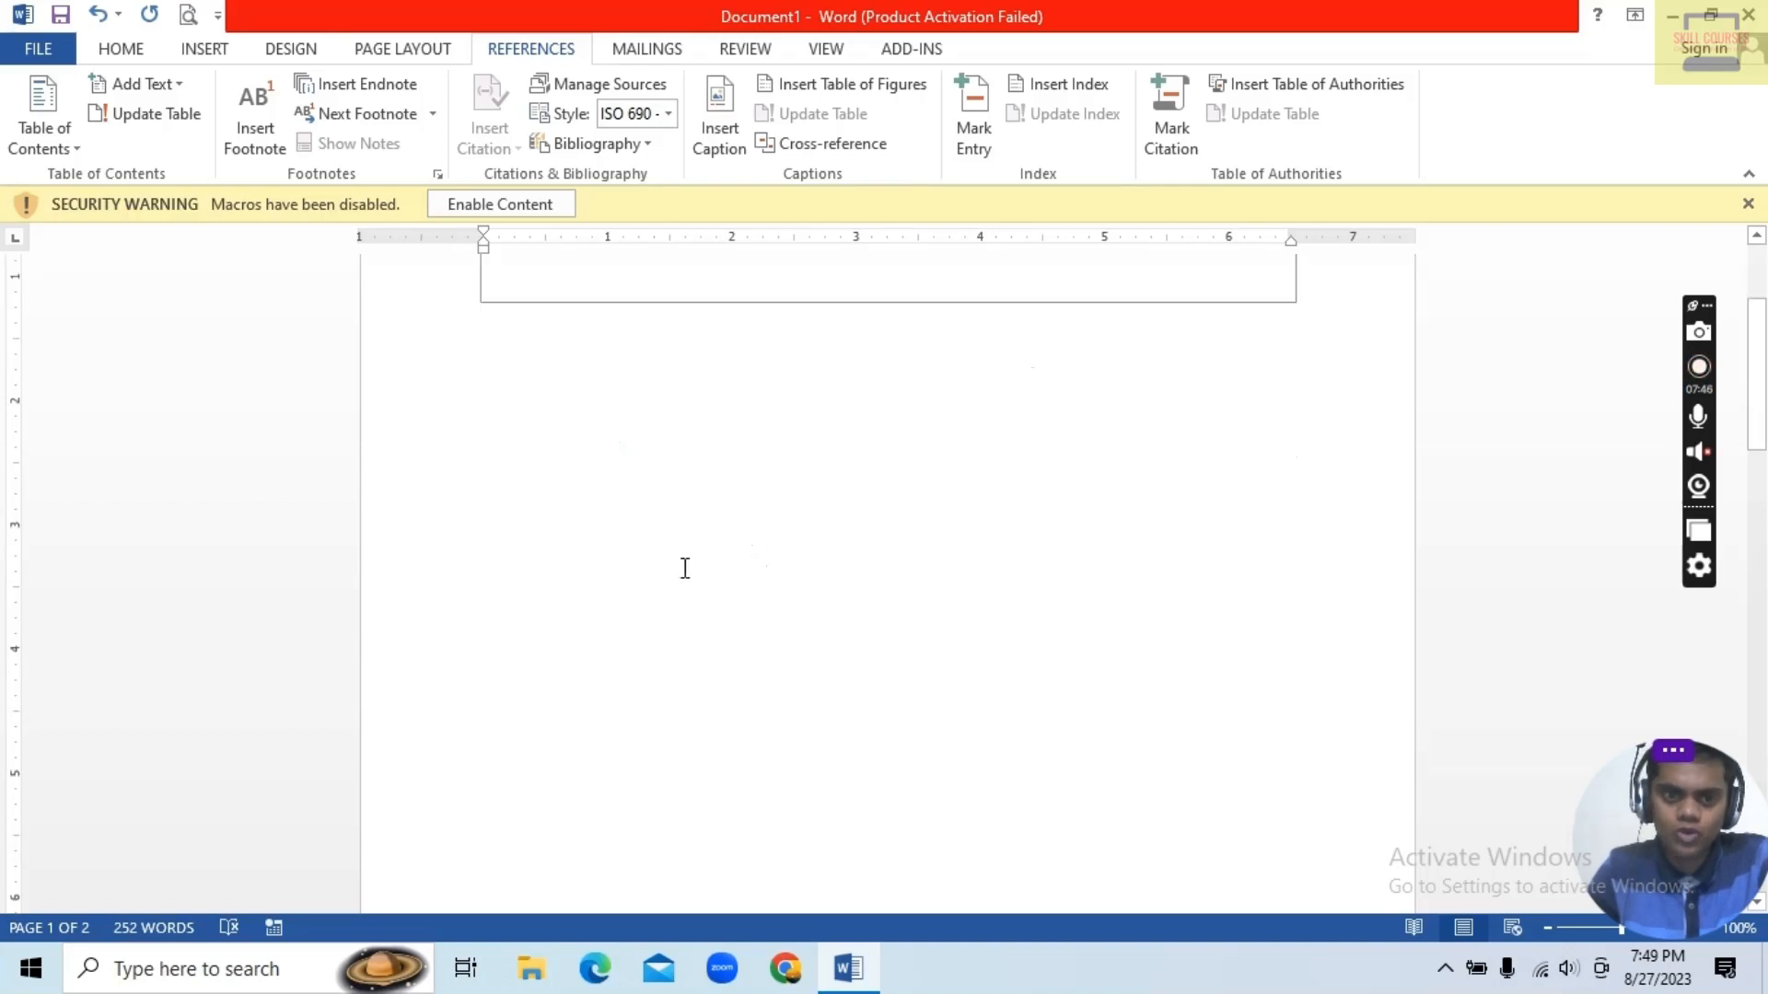
pyautogui.scroll(-5, 682, 569)
pyautogui.scroll(3, 663, 571)
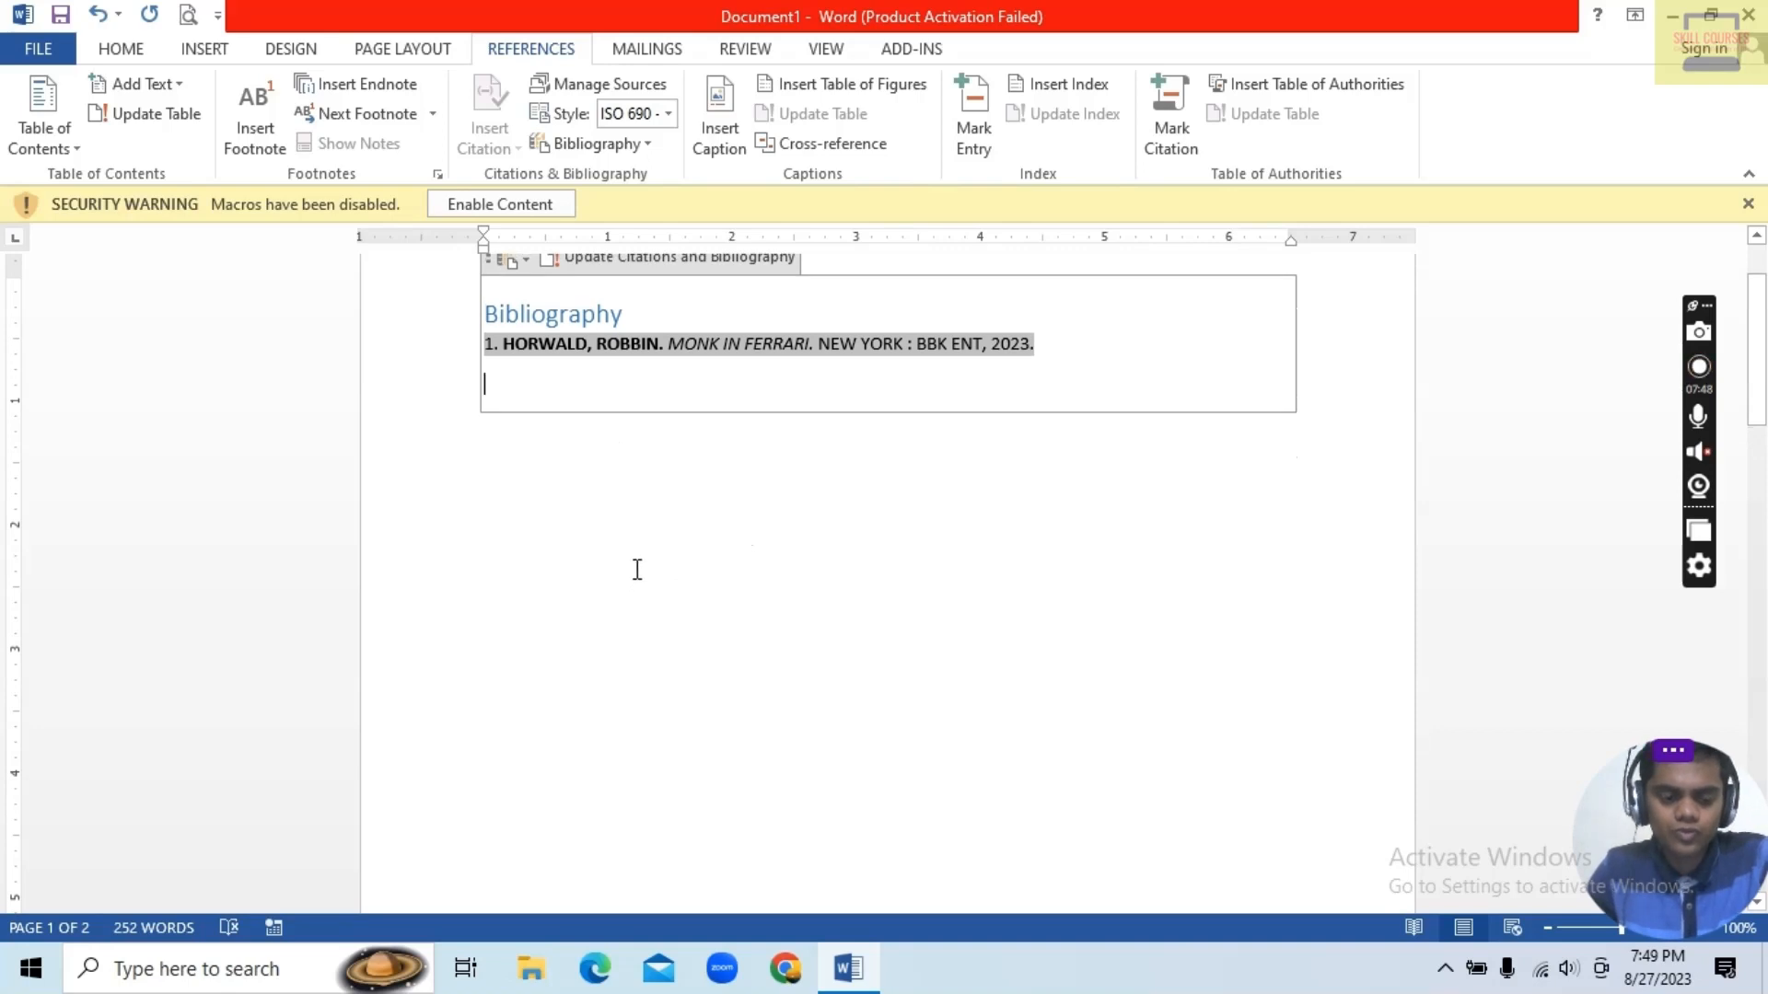
pyautogui.hotkey('ctrl', 'a')
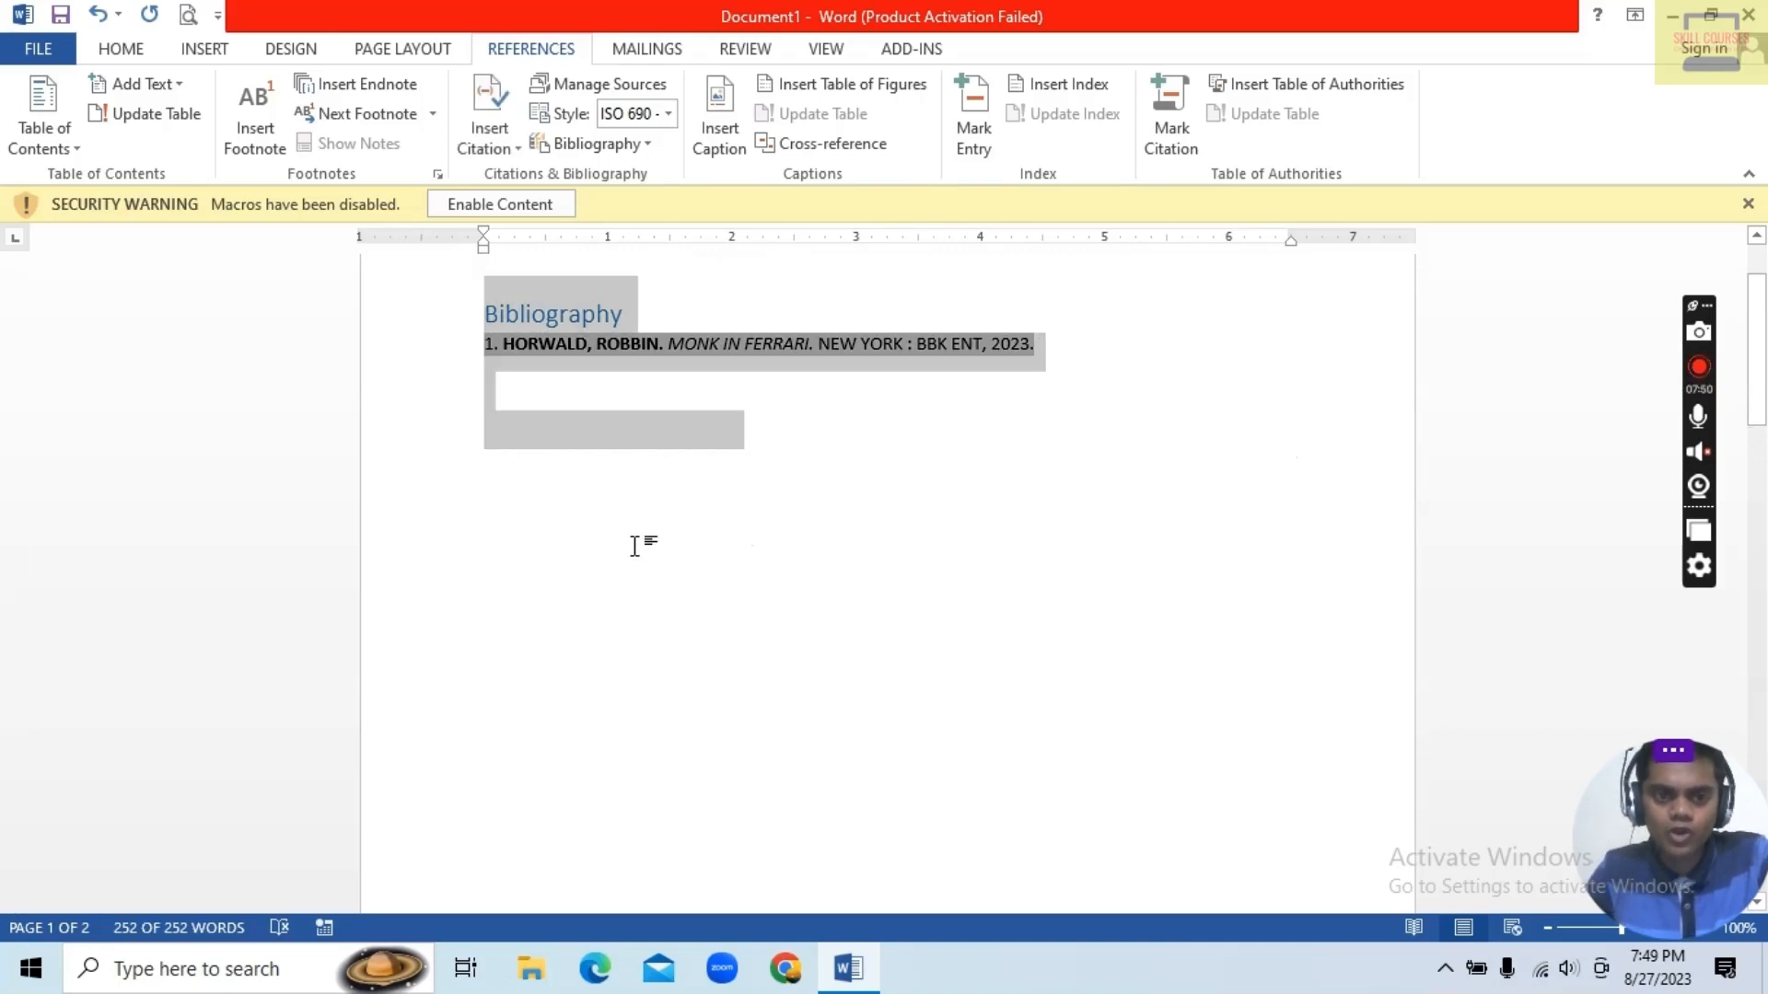
pyautogui.press('Delete')
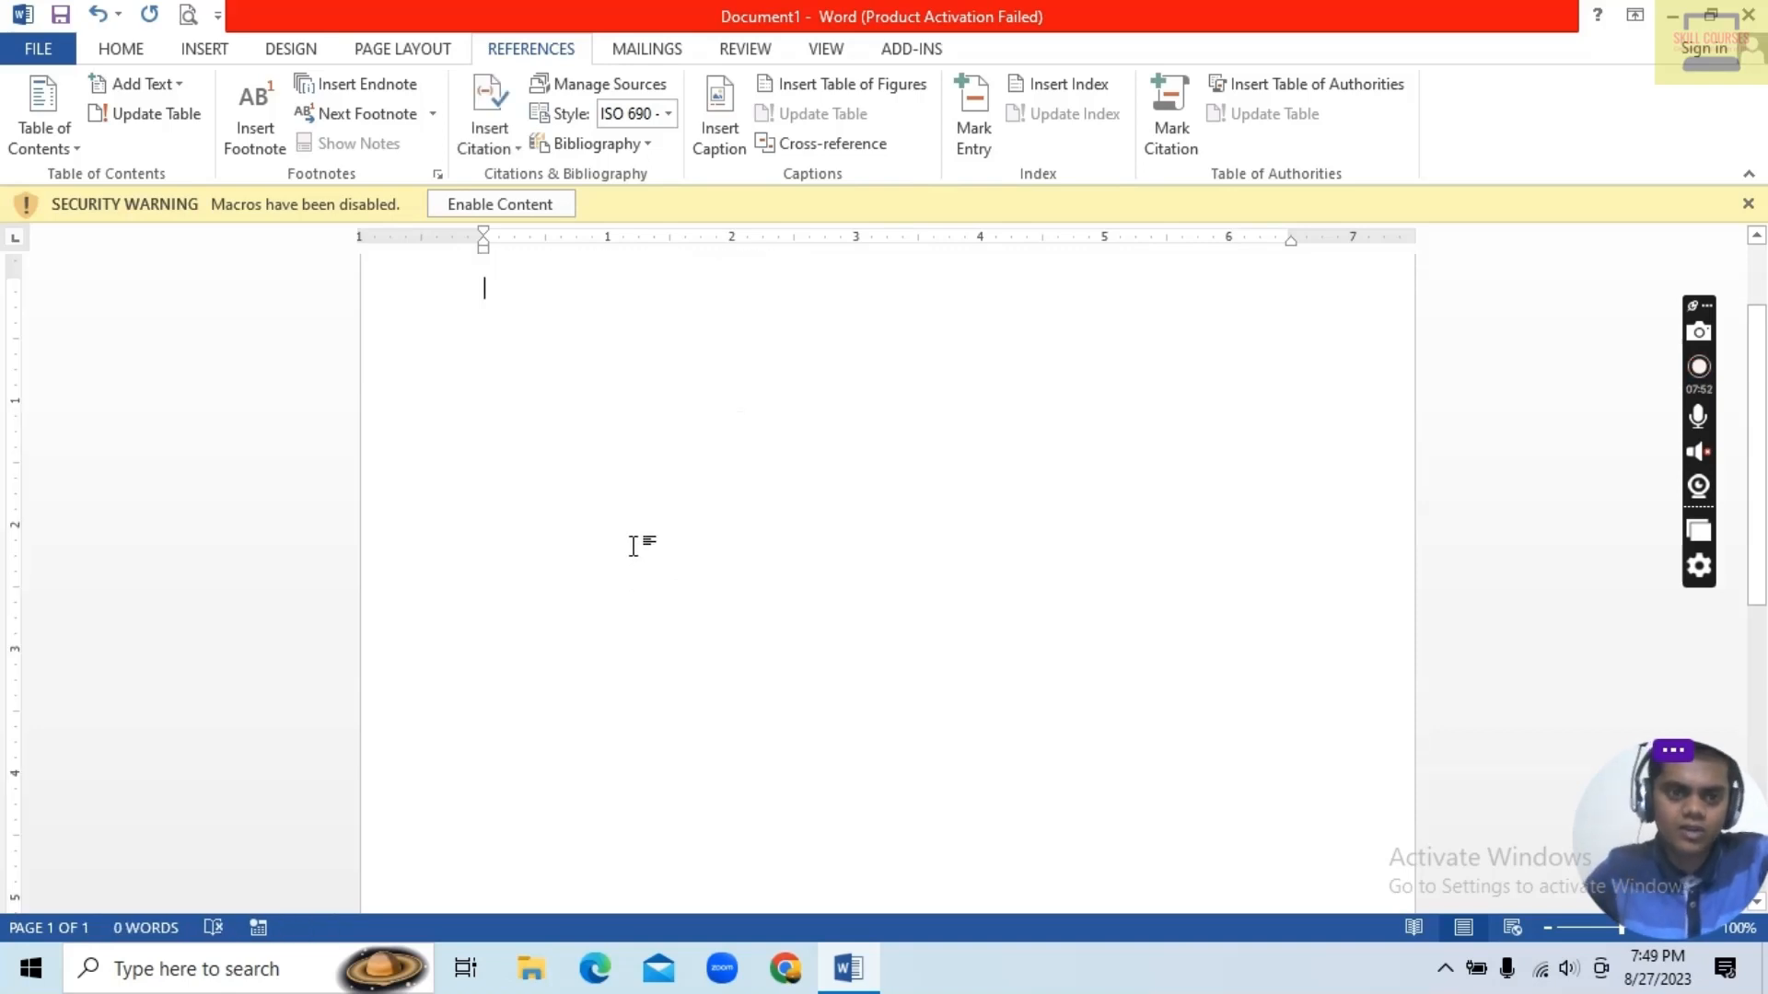
# Step: Generate sample paragraphs in the empty document with =RAND()
pyautogui.scroll(3, 636, 542)
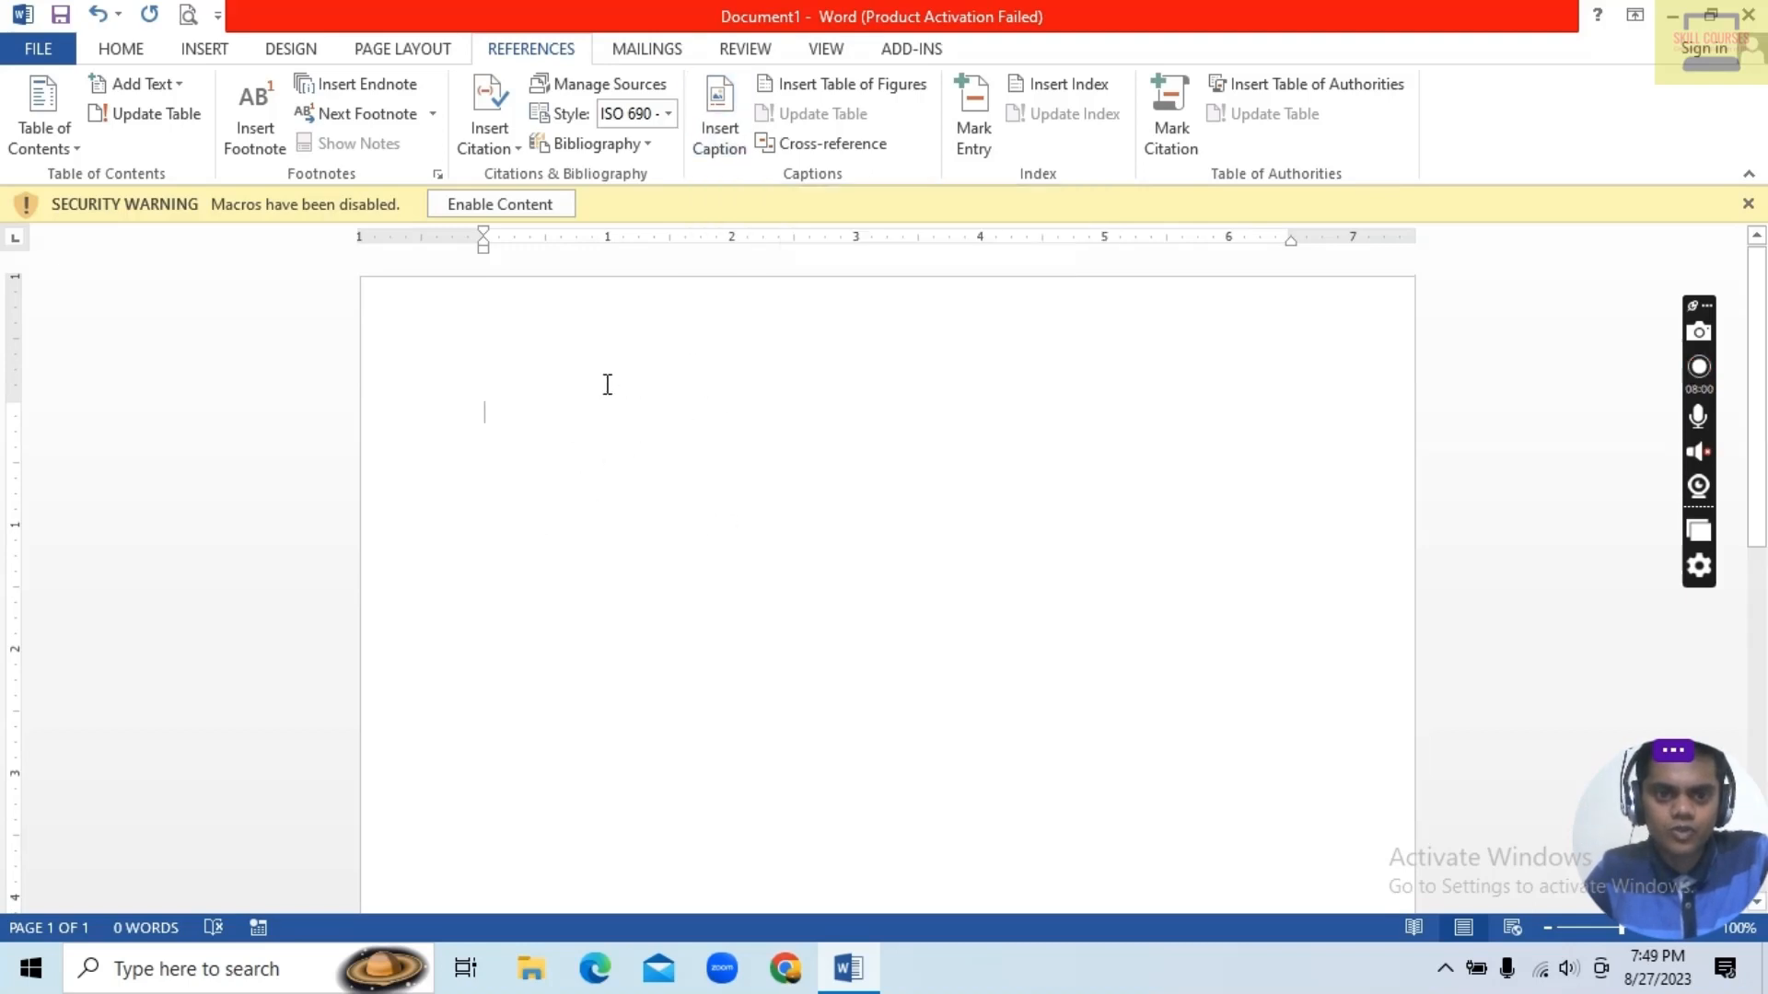
pyautogui.write('=')
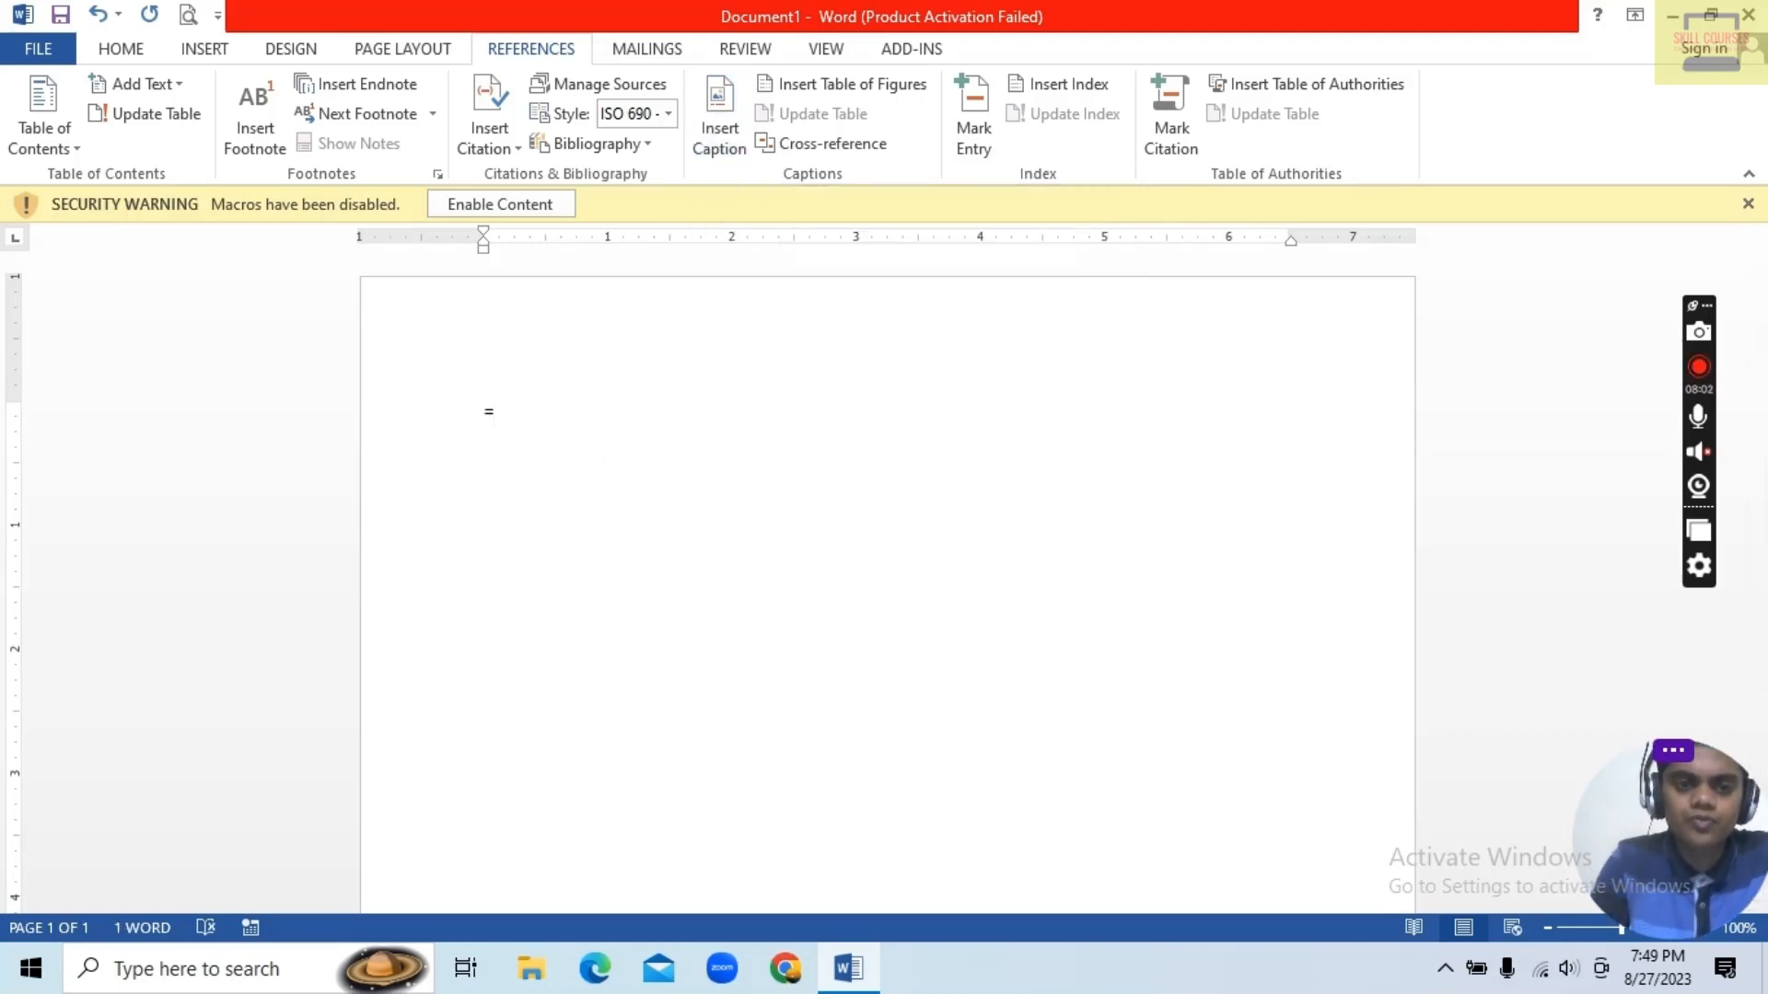
pyautogui.write('RAND')
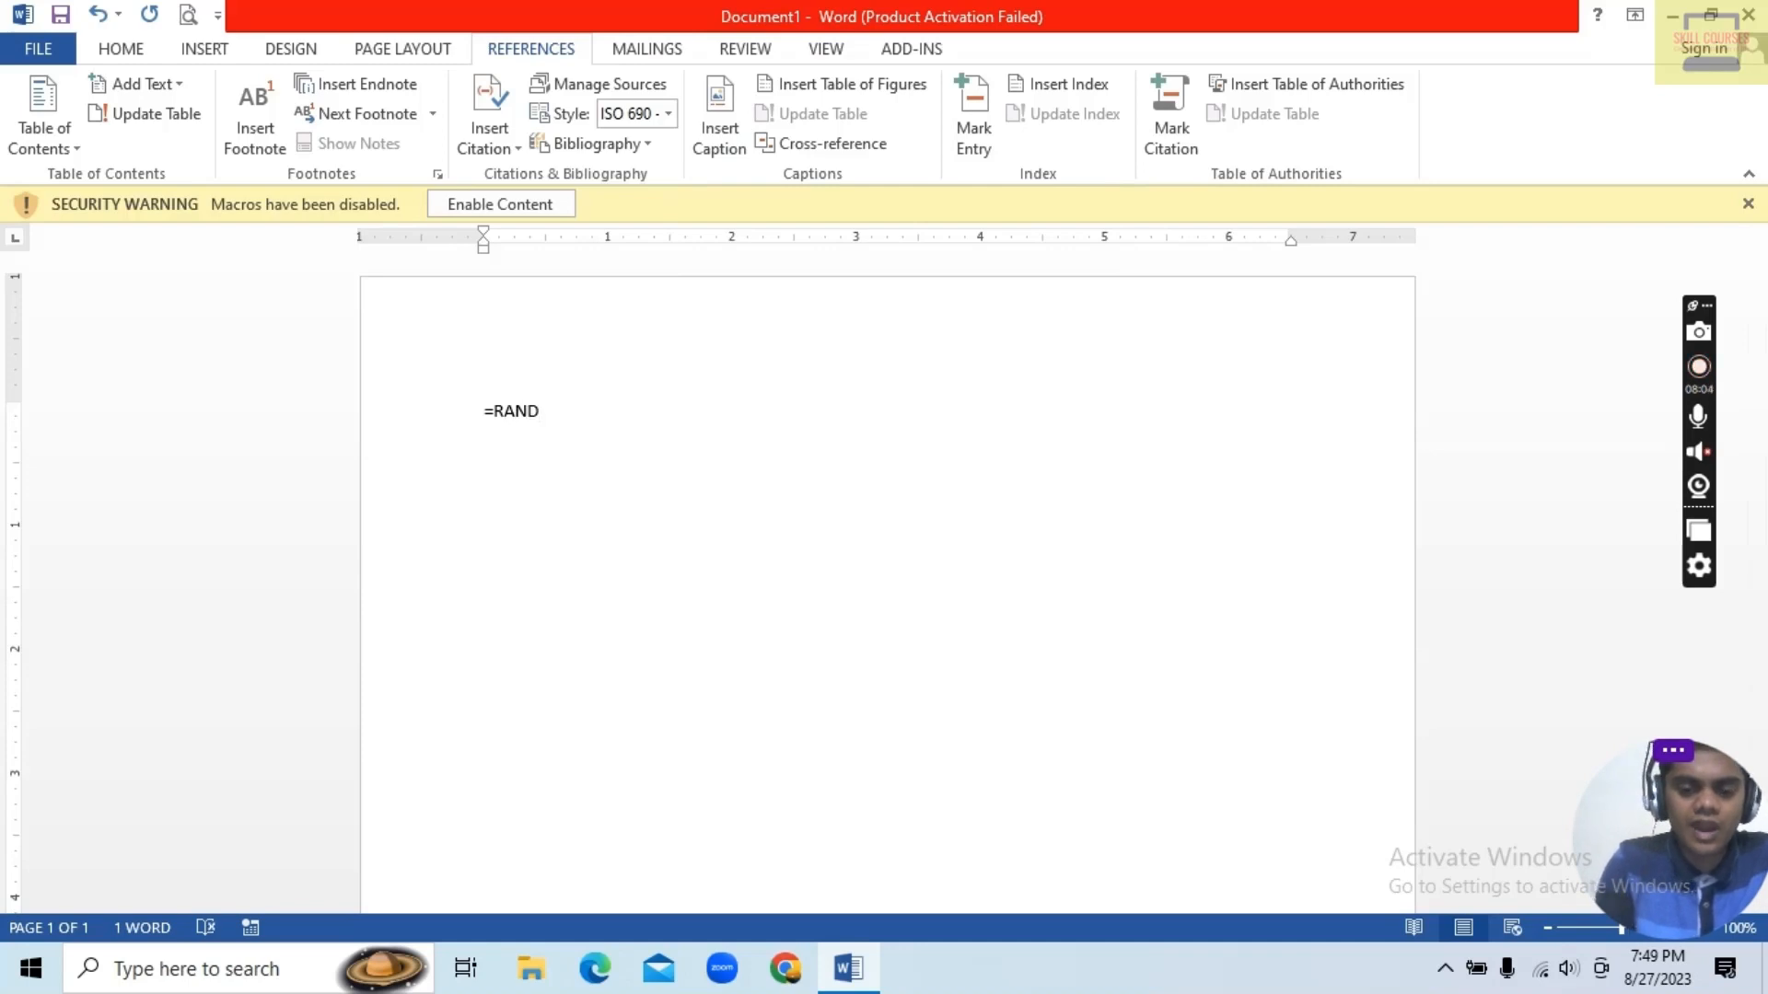
pyautogui.write('()')
pyautogui.press('Return')
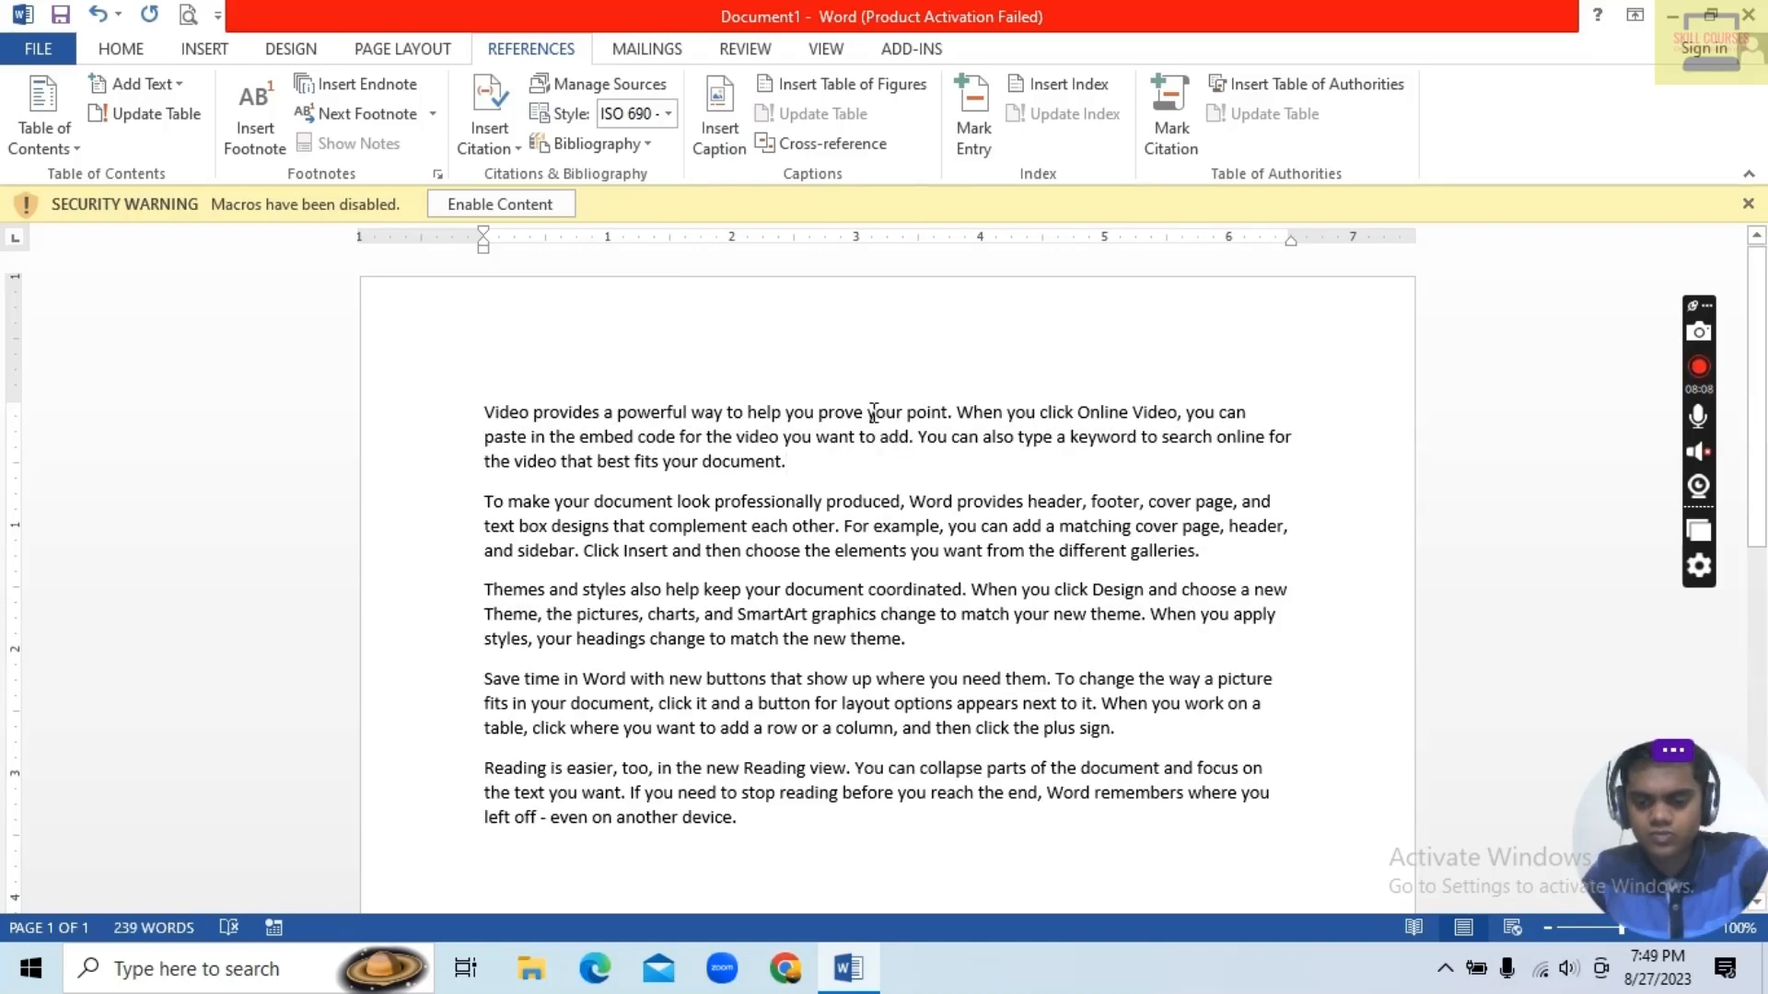
# Step: Insert the caption "Figure 1" on a new line below the first paragraph
pyautogui.press('Return')
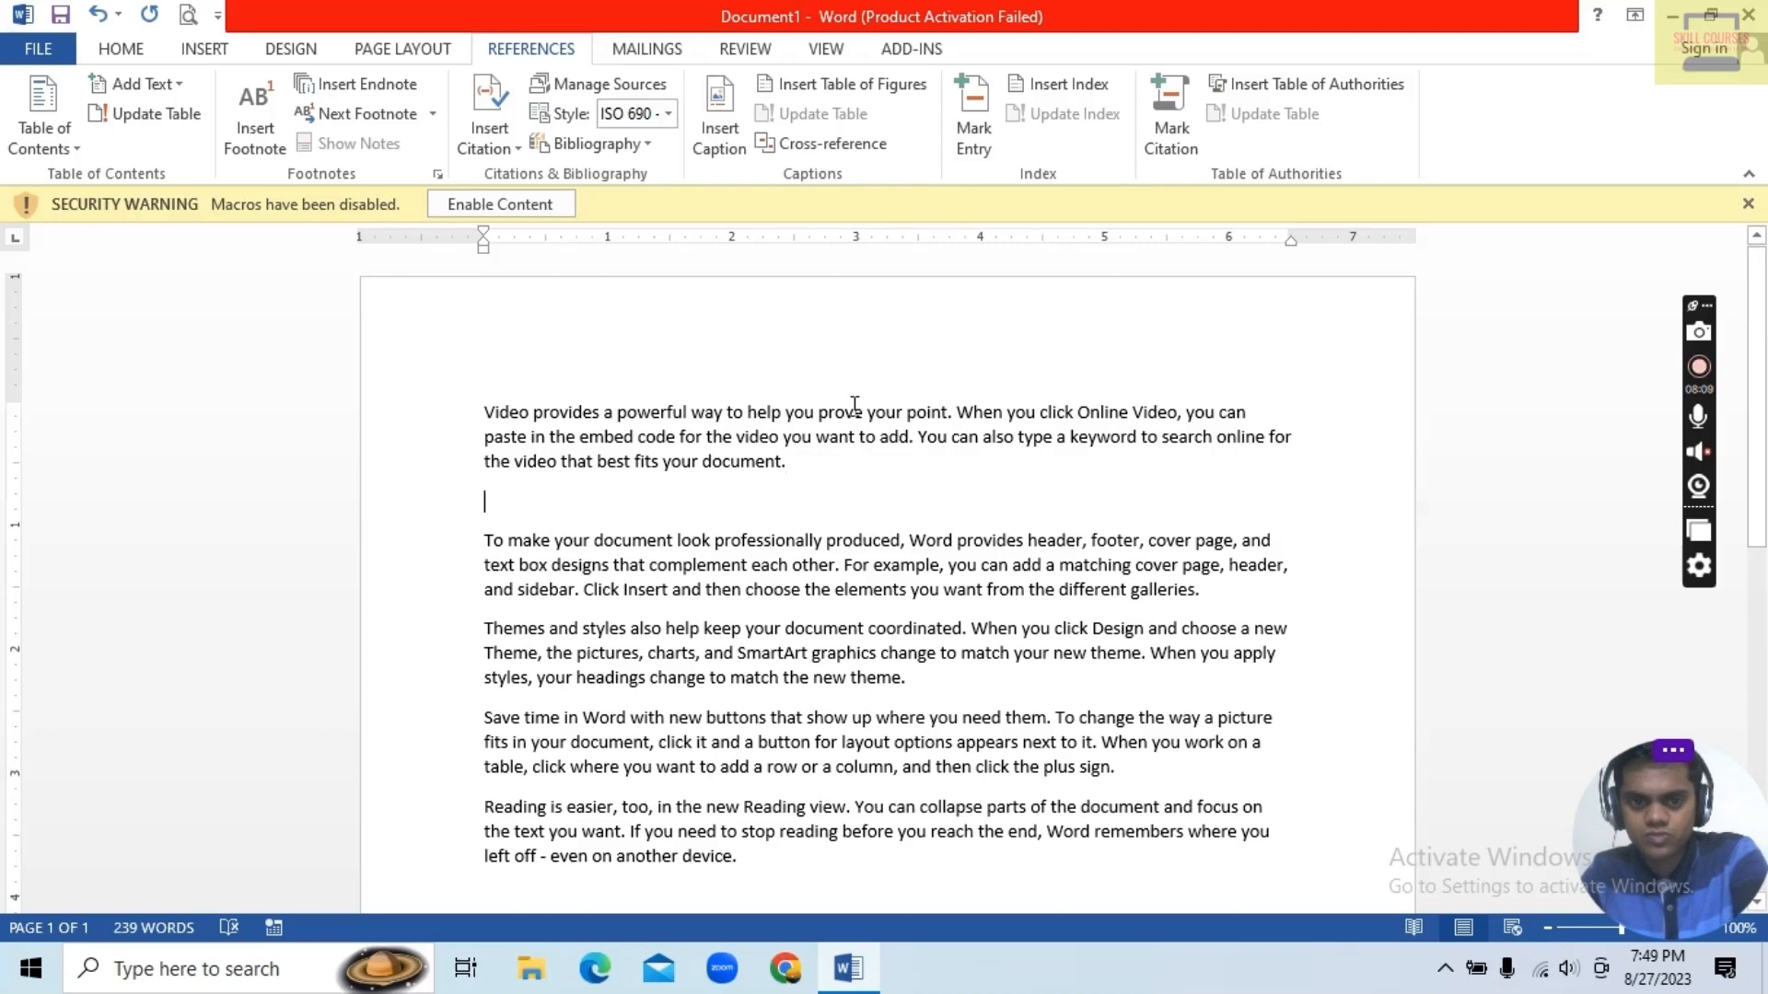
pyautogui.click(729, 144)
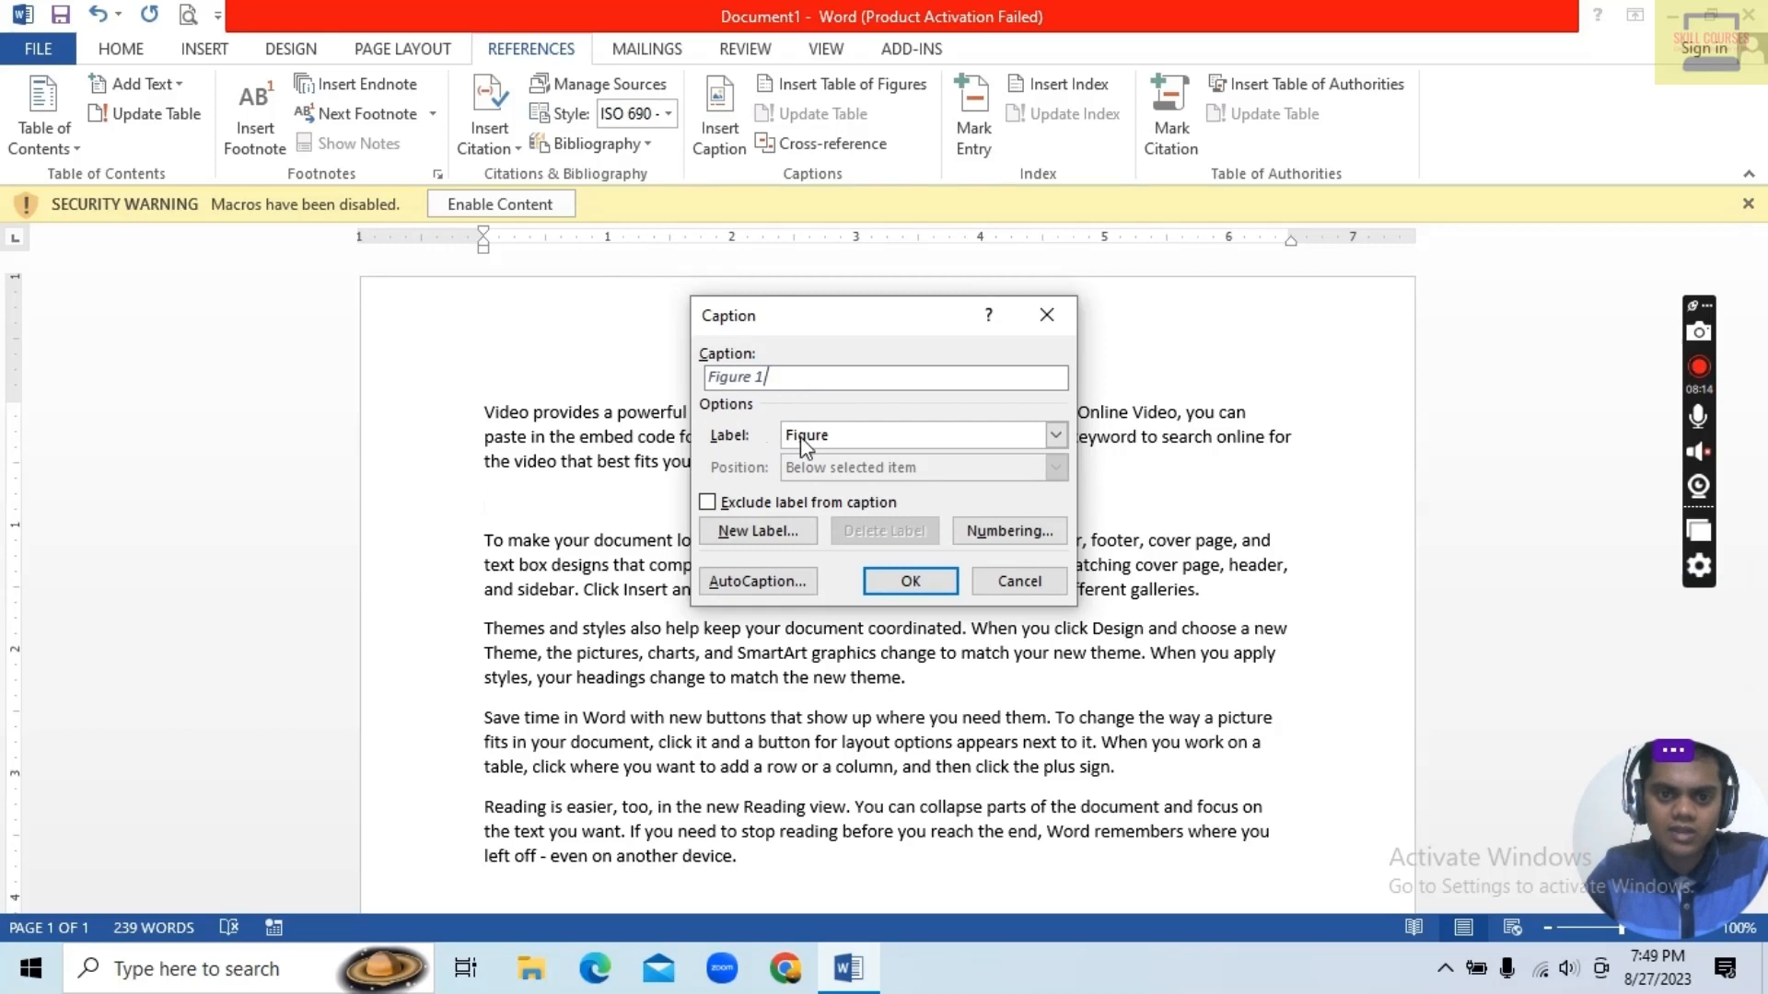
pyautogui.click(910, 585)
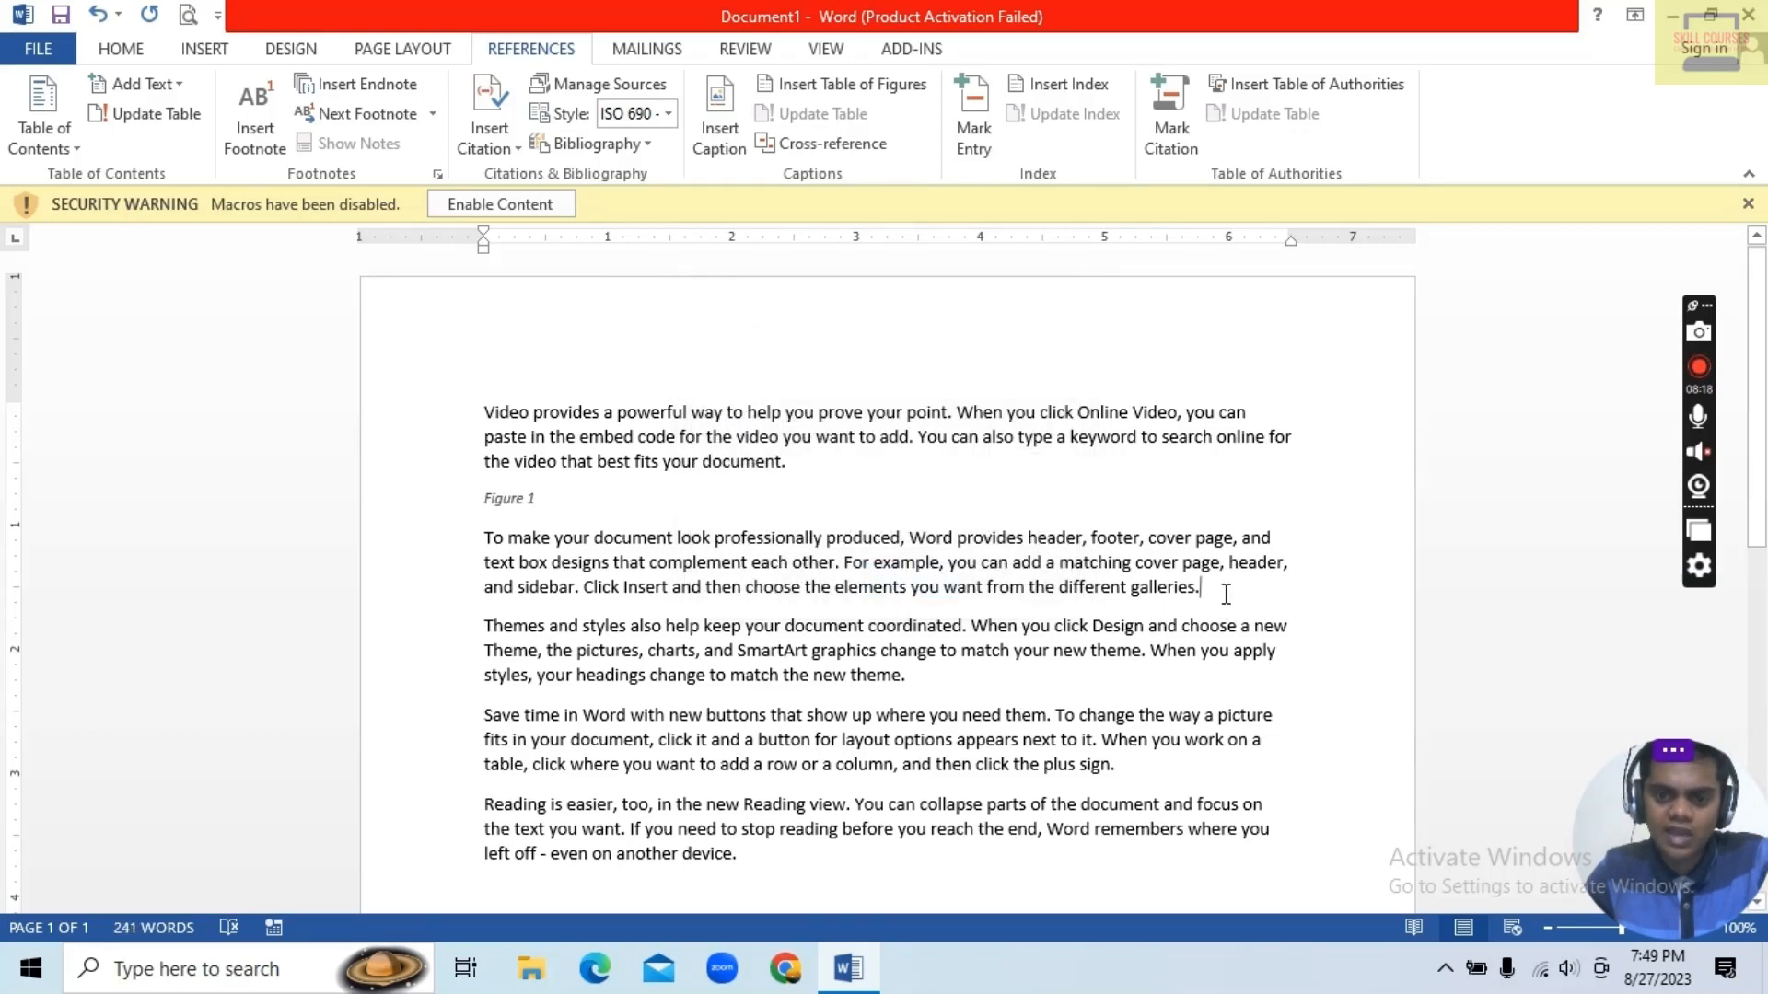
# Step: Insert the caption "Figure 2" on a new line below the second paragraph
pyautogui.press('Return')
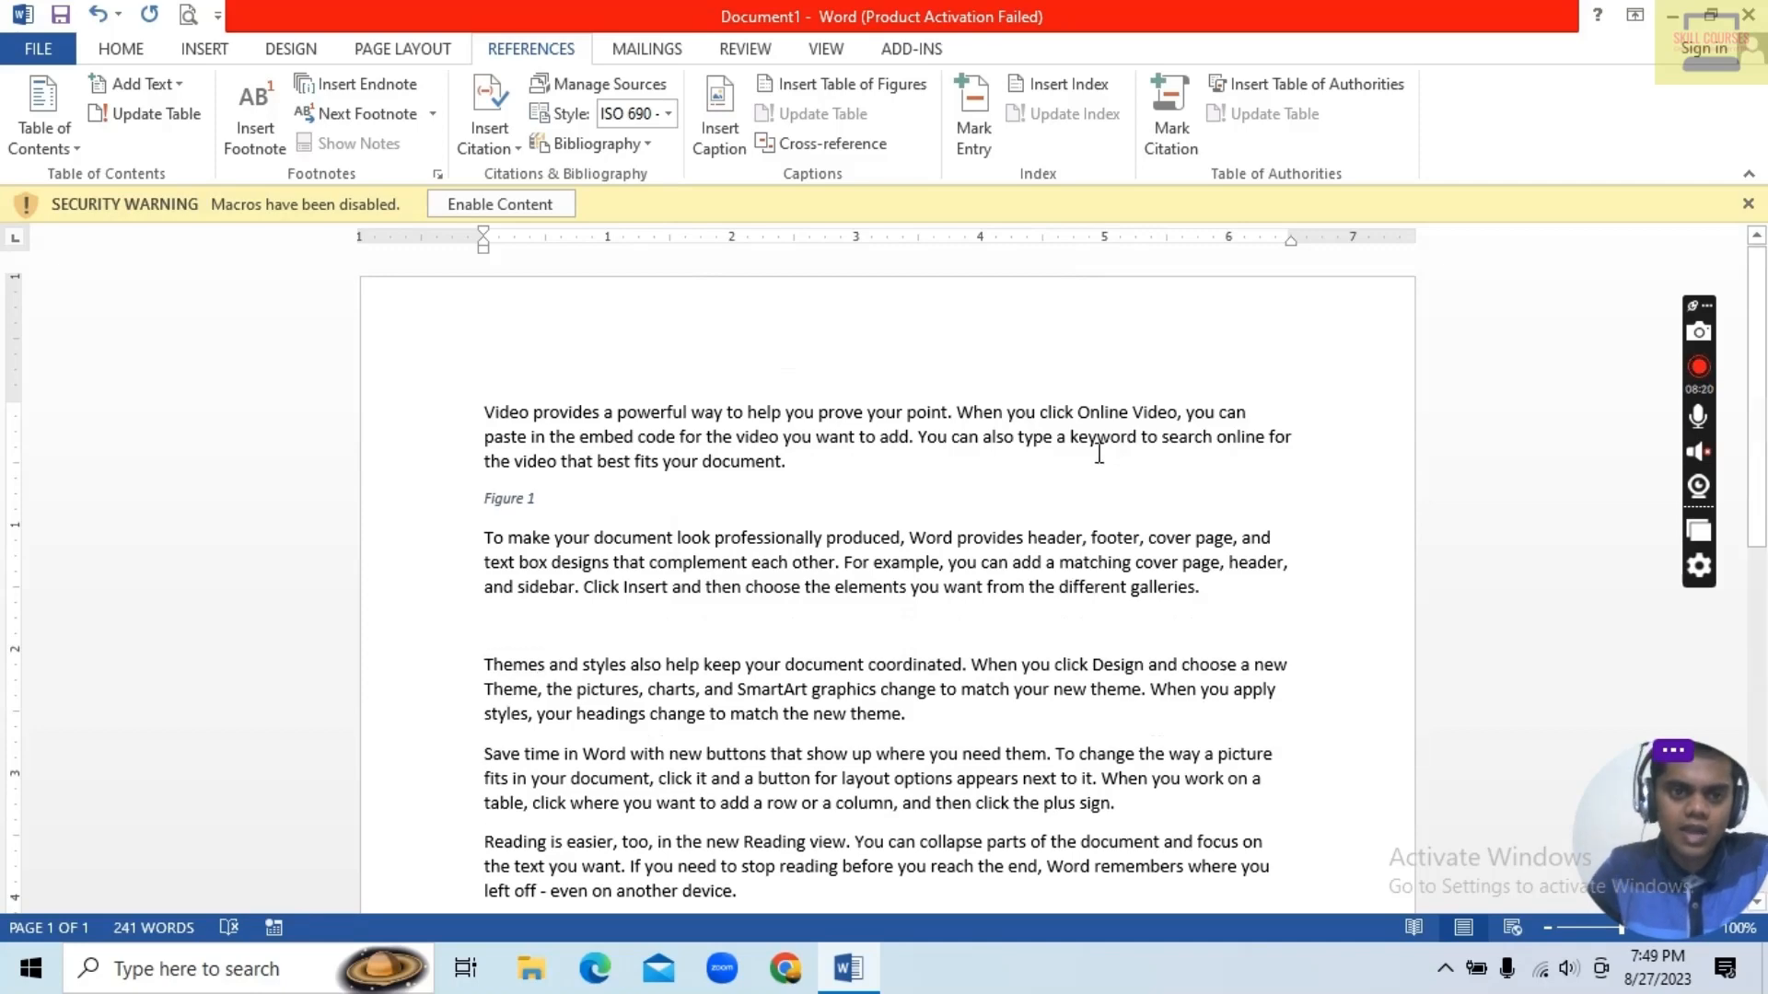
pyautogui.click(727, 118)
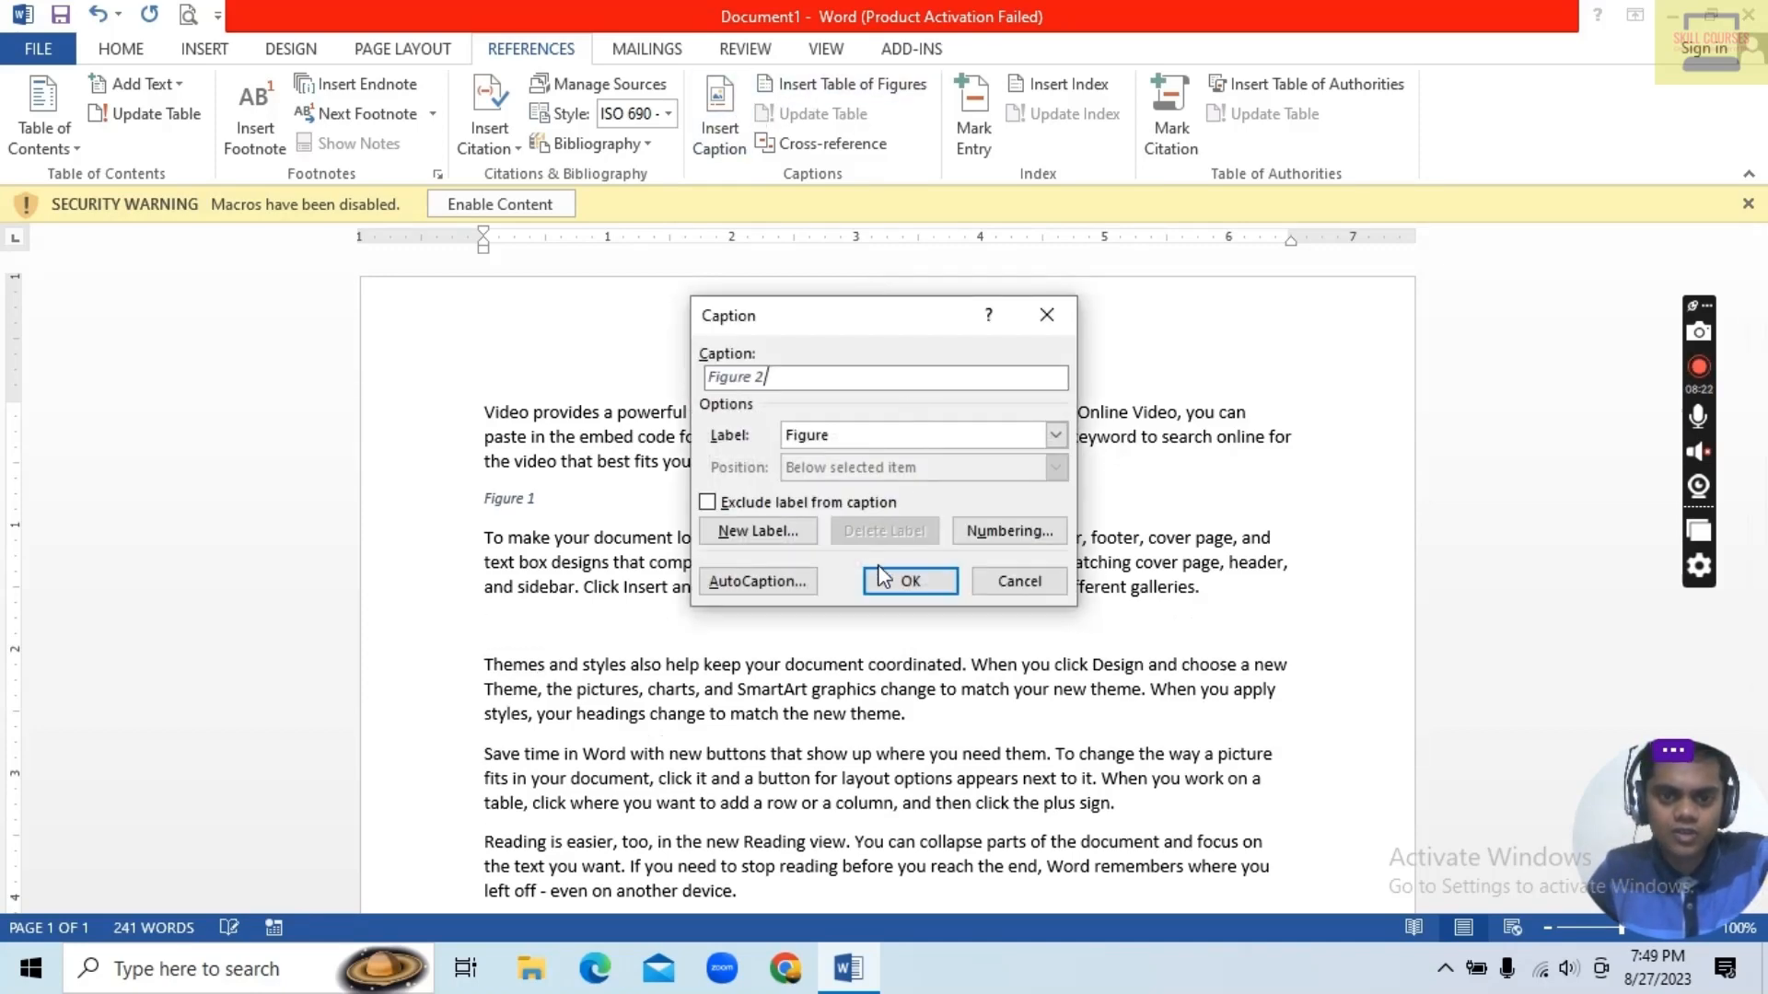
pyautogui.click(891, 584)
pyautogui.scroll(-4, 893, 586)
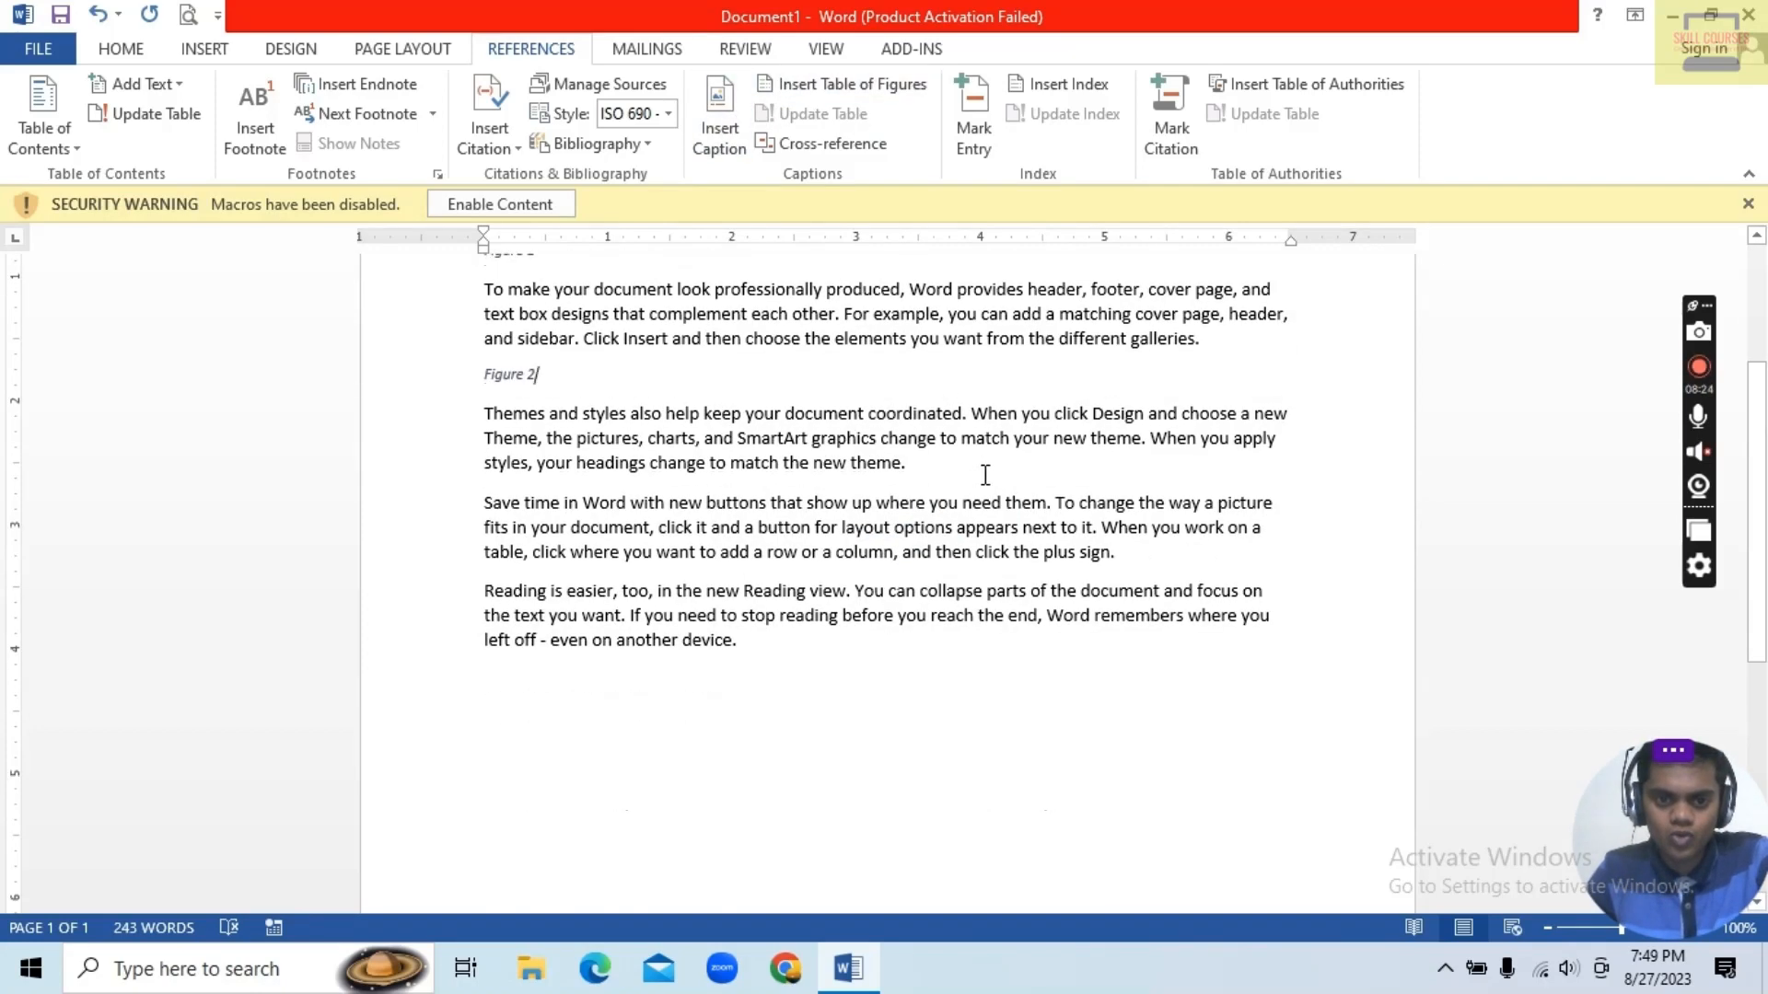
# Step: Insert the caption "Figure 3" on a new line below the third paragraph
pyautogui.click(952, 478)
pyautogui.press('Return')
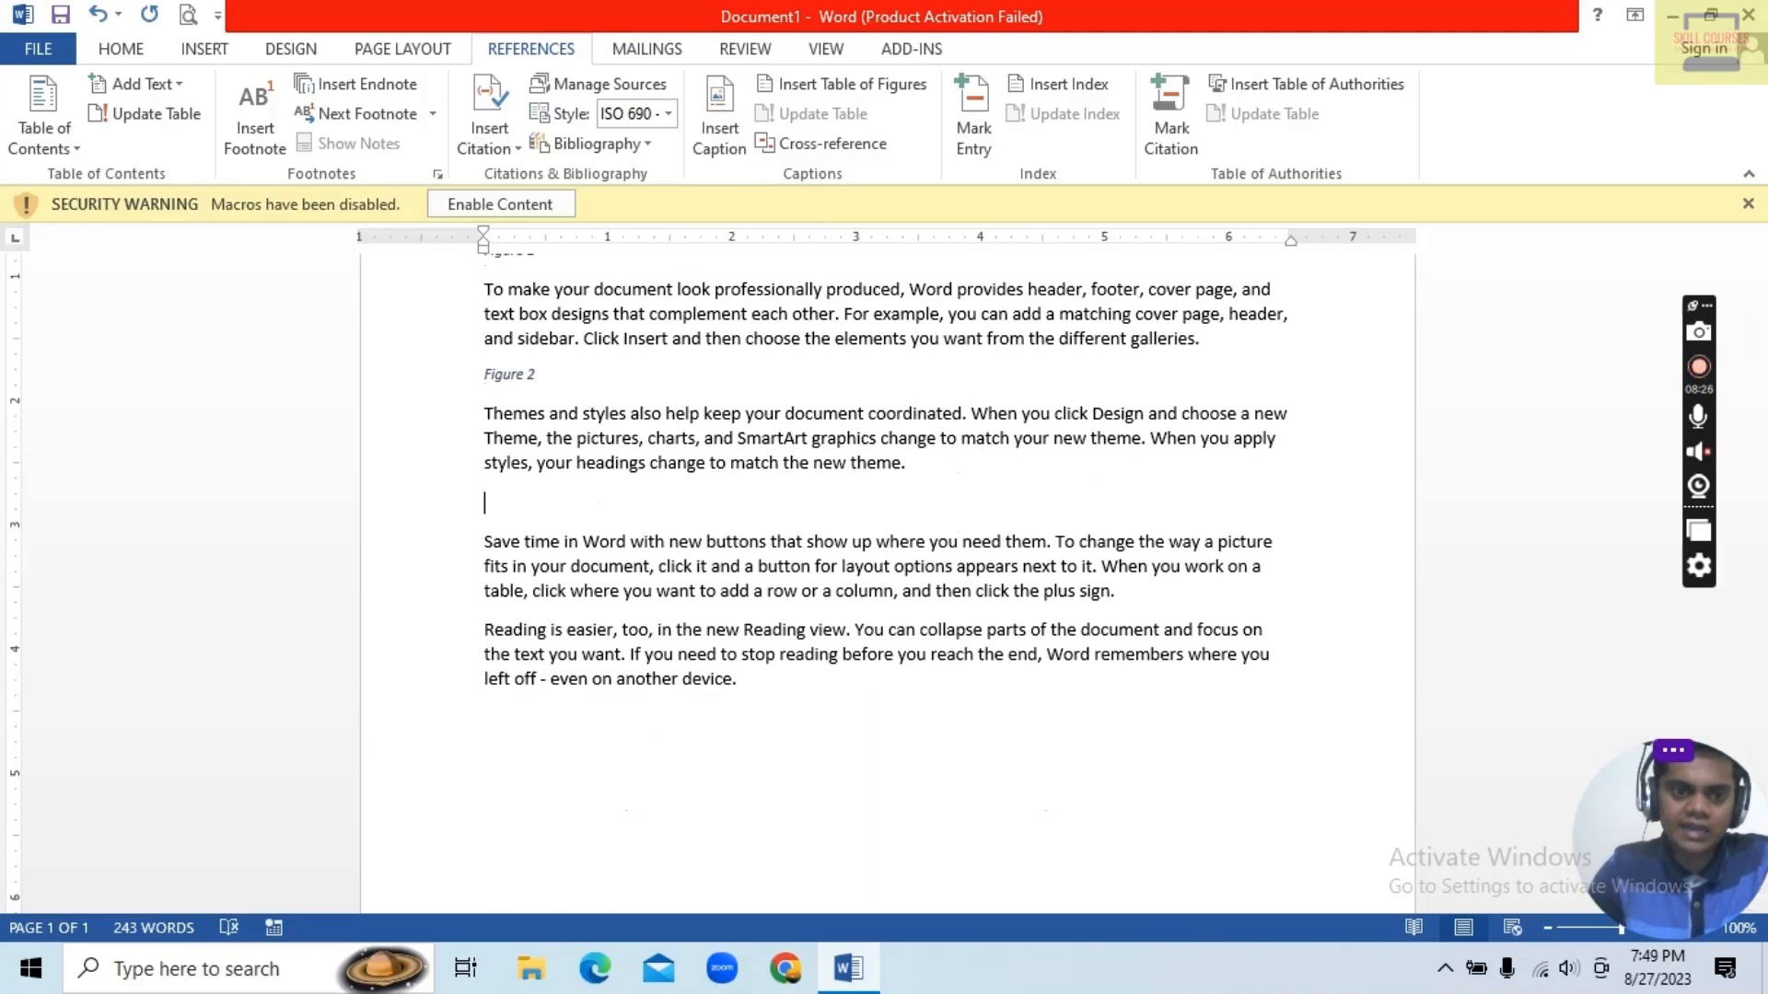
pyautogui.click(724, 128)
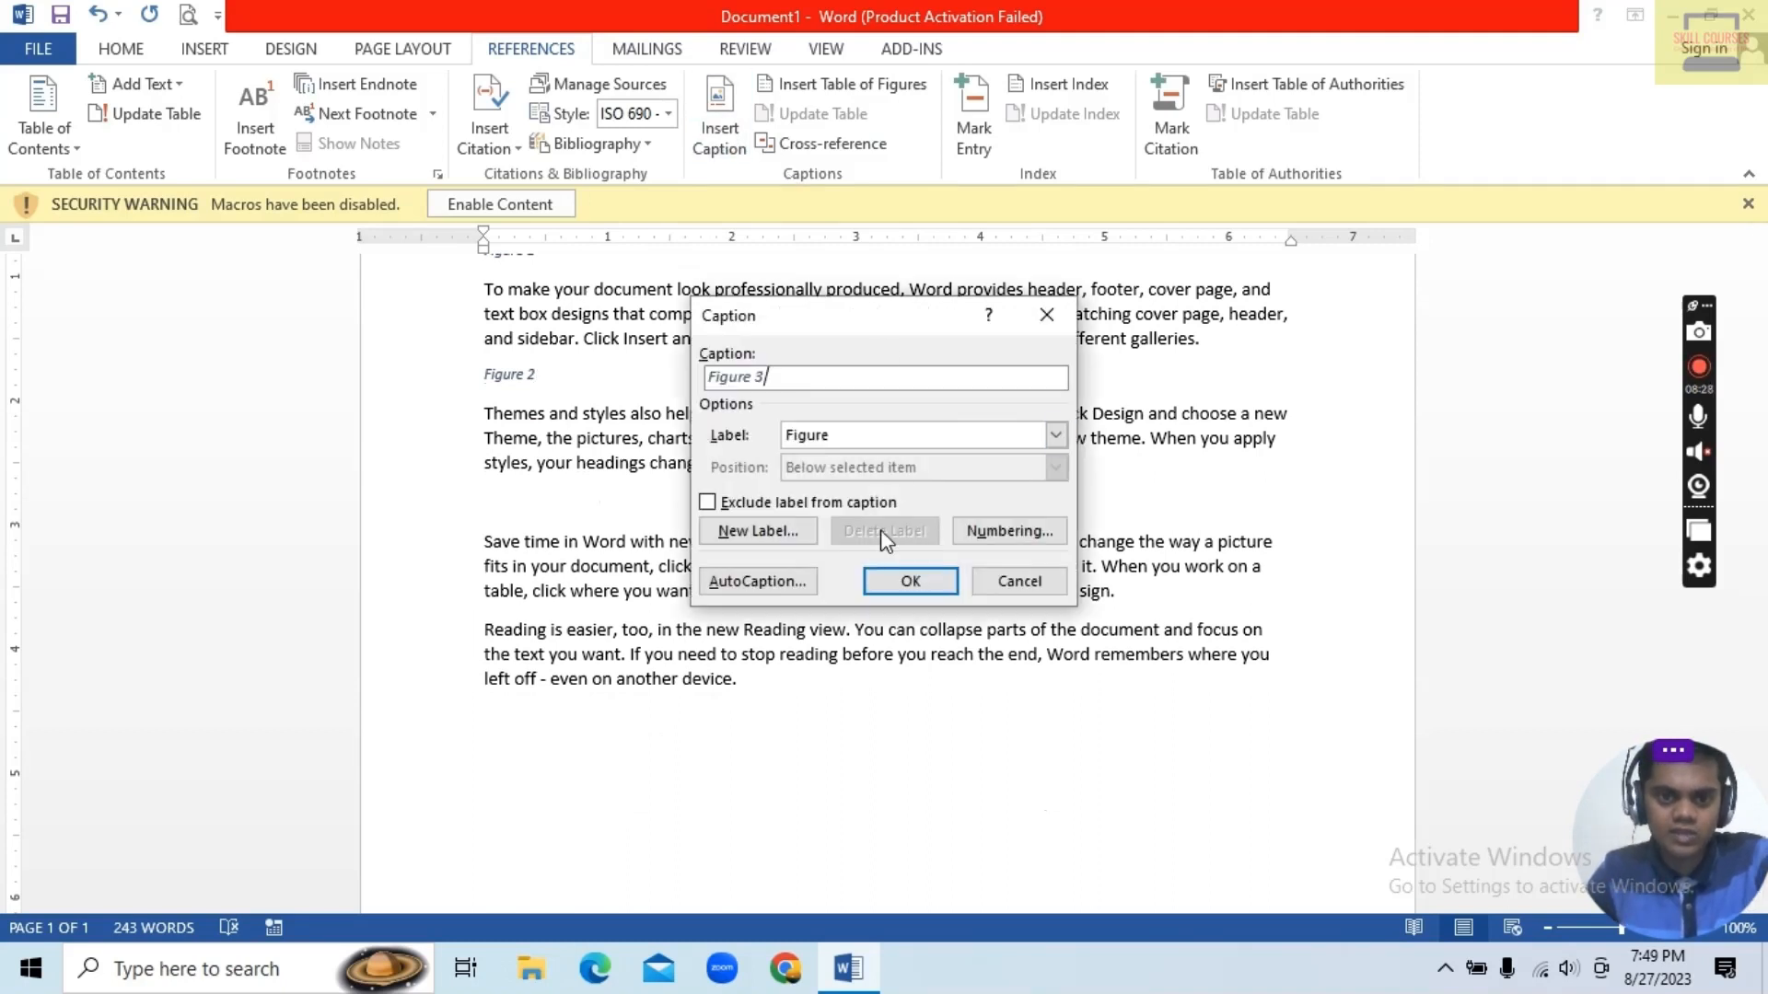
pyautogui.click(913, 581)
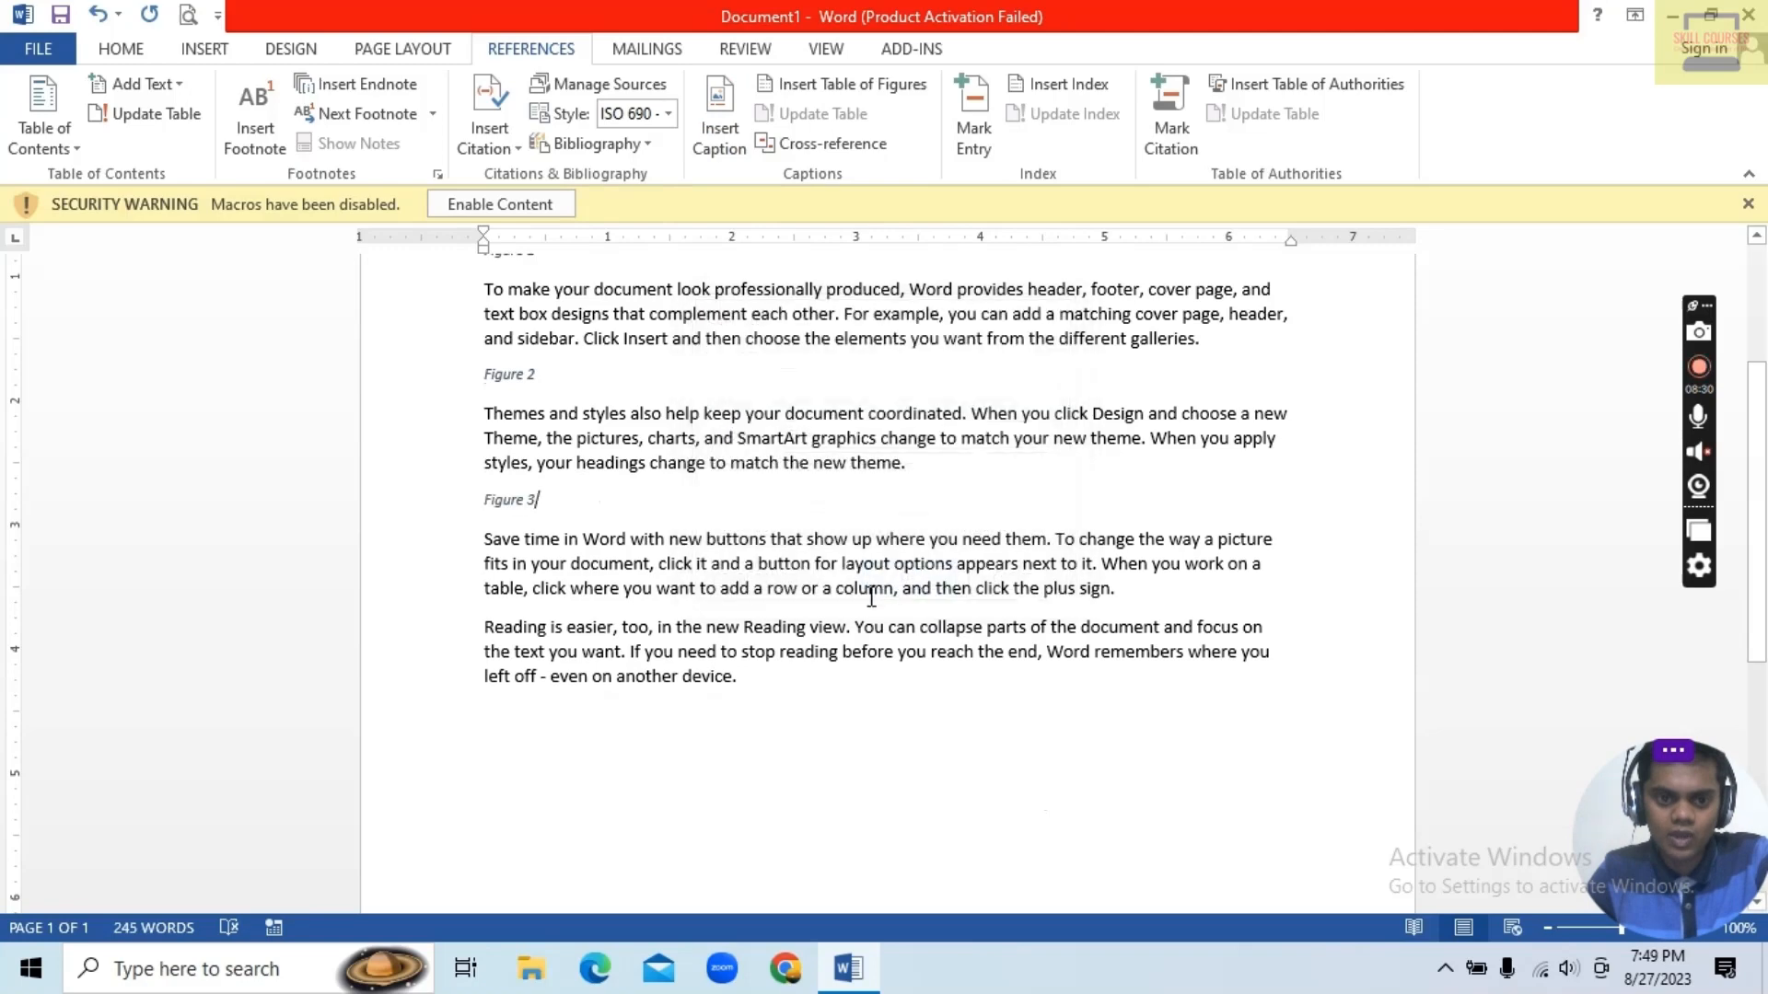
# Step: Insert the captions "Figure 4" below the fourth paragraph and "Figure 5" below the last paragraph, each on its own line
pyautogui.press('Return')
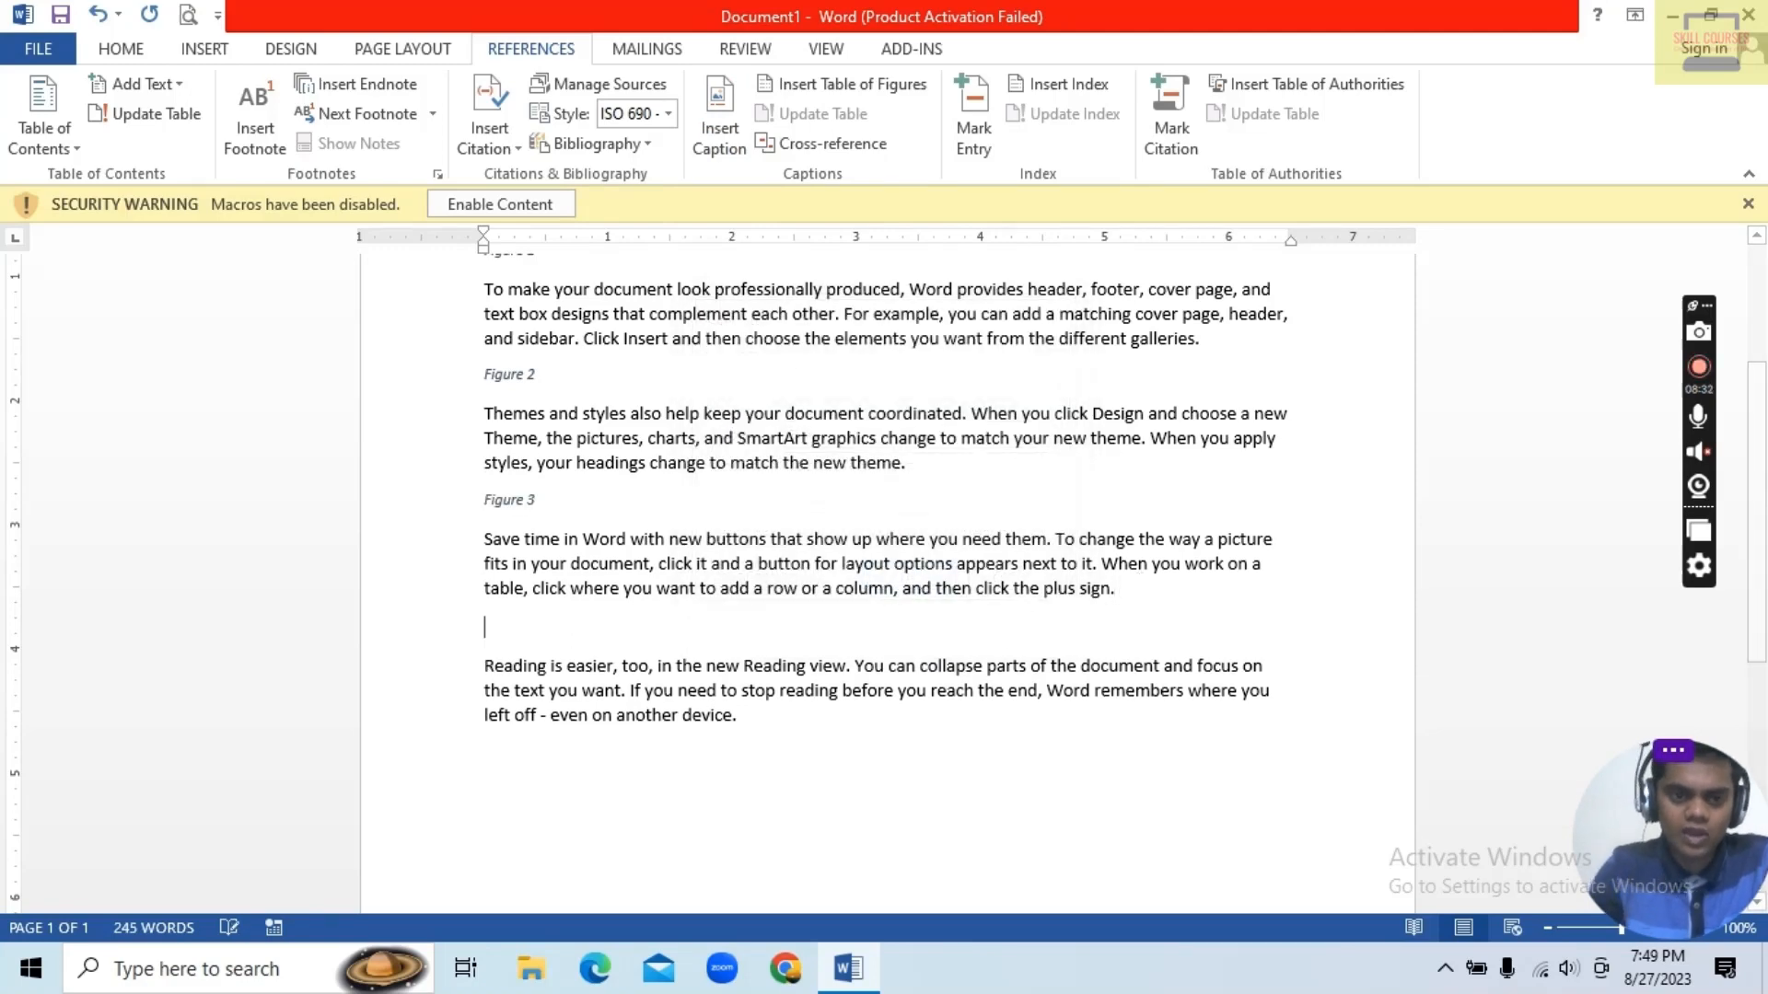
pyautogui.click(719, 124)
pyautogui.click(911, 581)
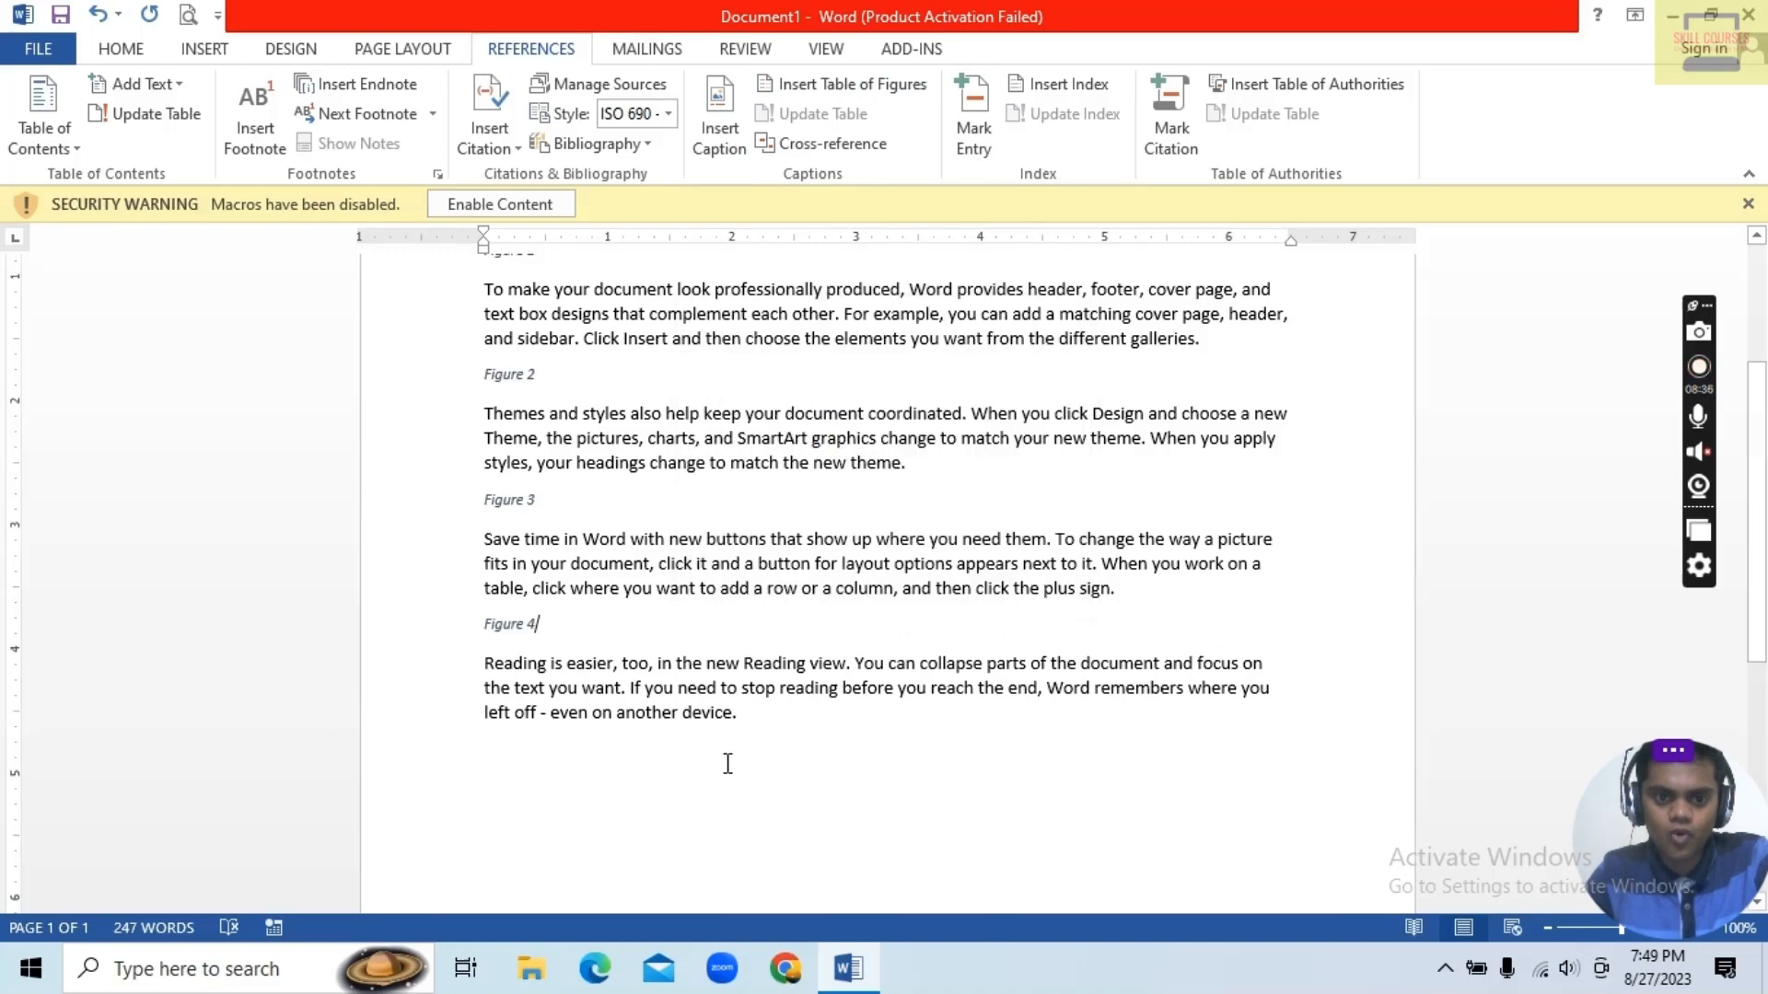
pyautogui.click(722, 112)
pyautogui.click(928, 592)
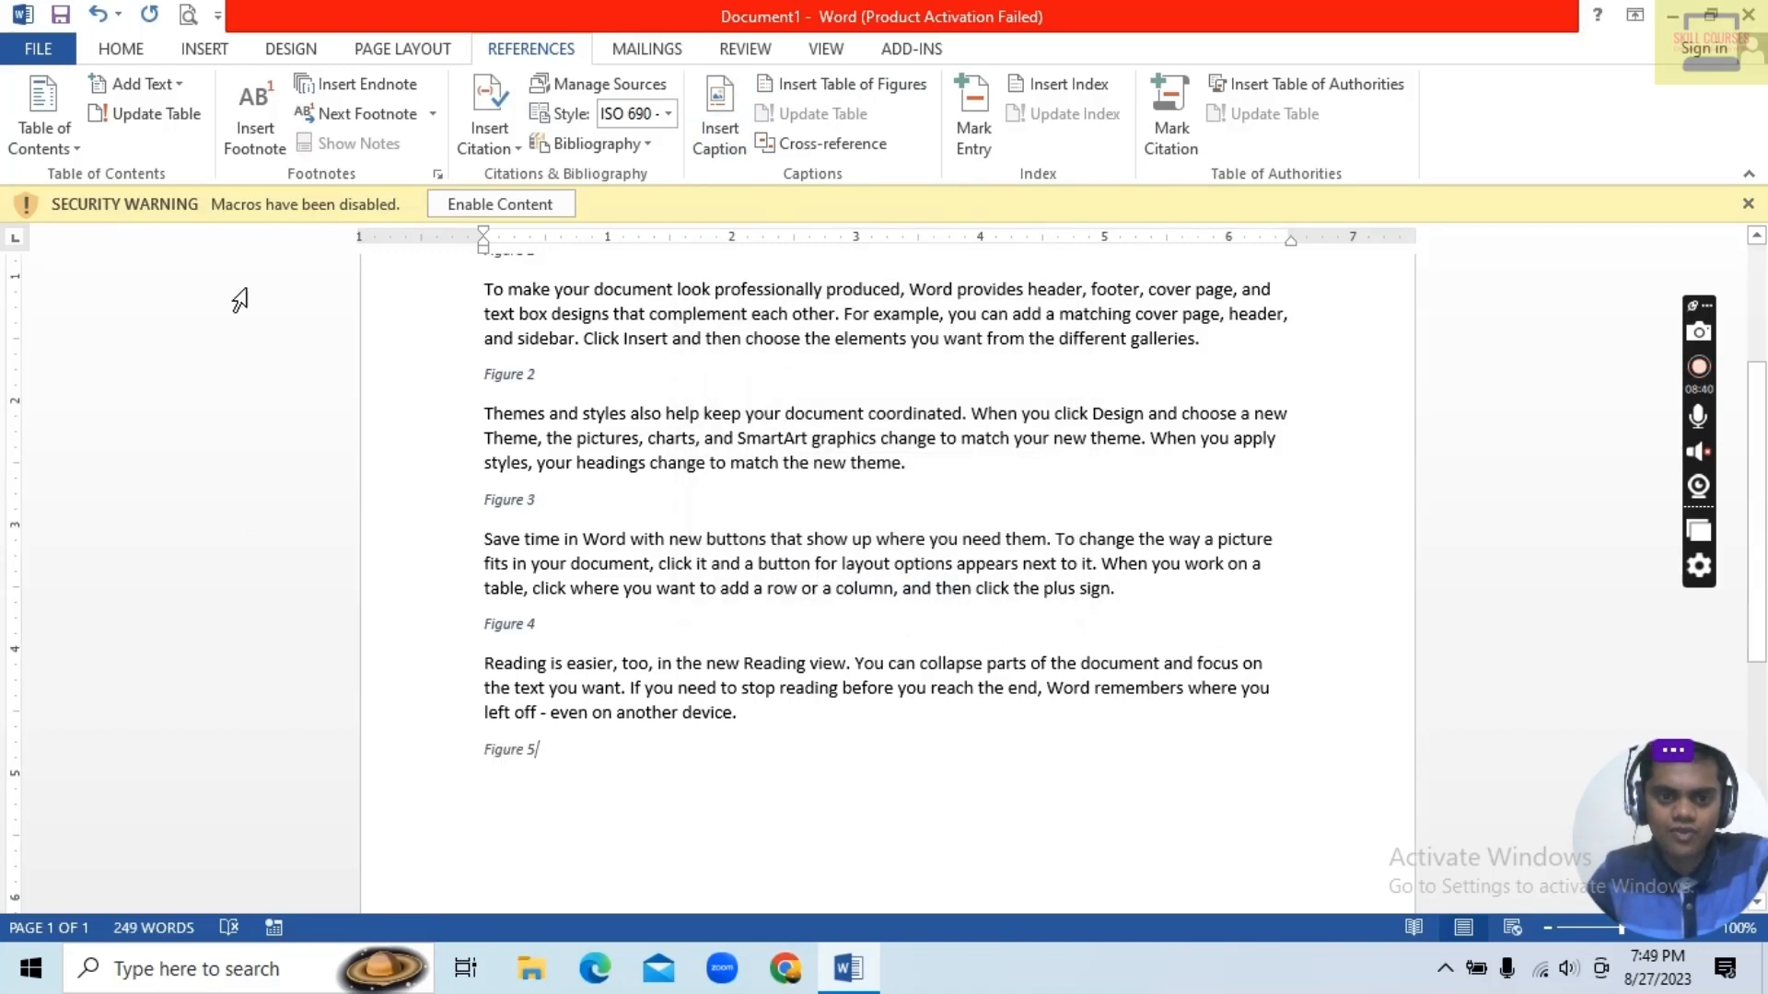
# Step: Insert page breaks before the second and third paragraphs so each starts on a new page
pyautogui.scroll(4, 378, 359)
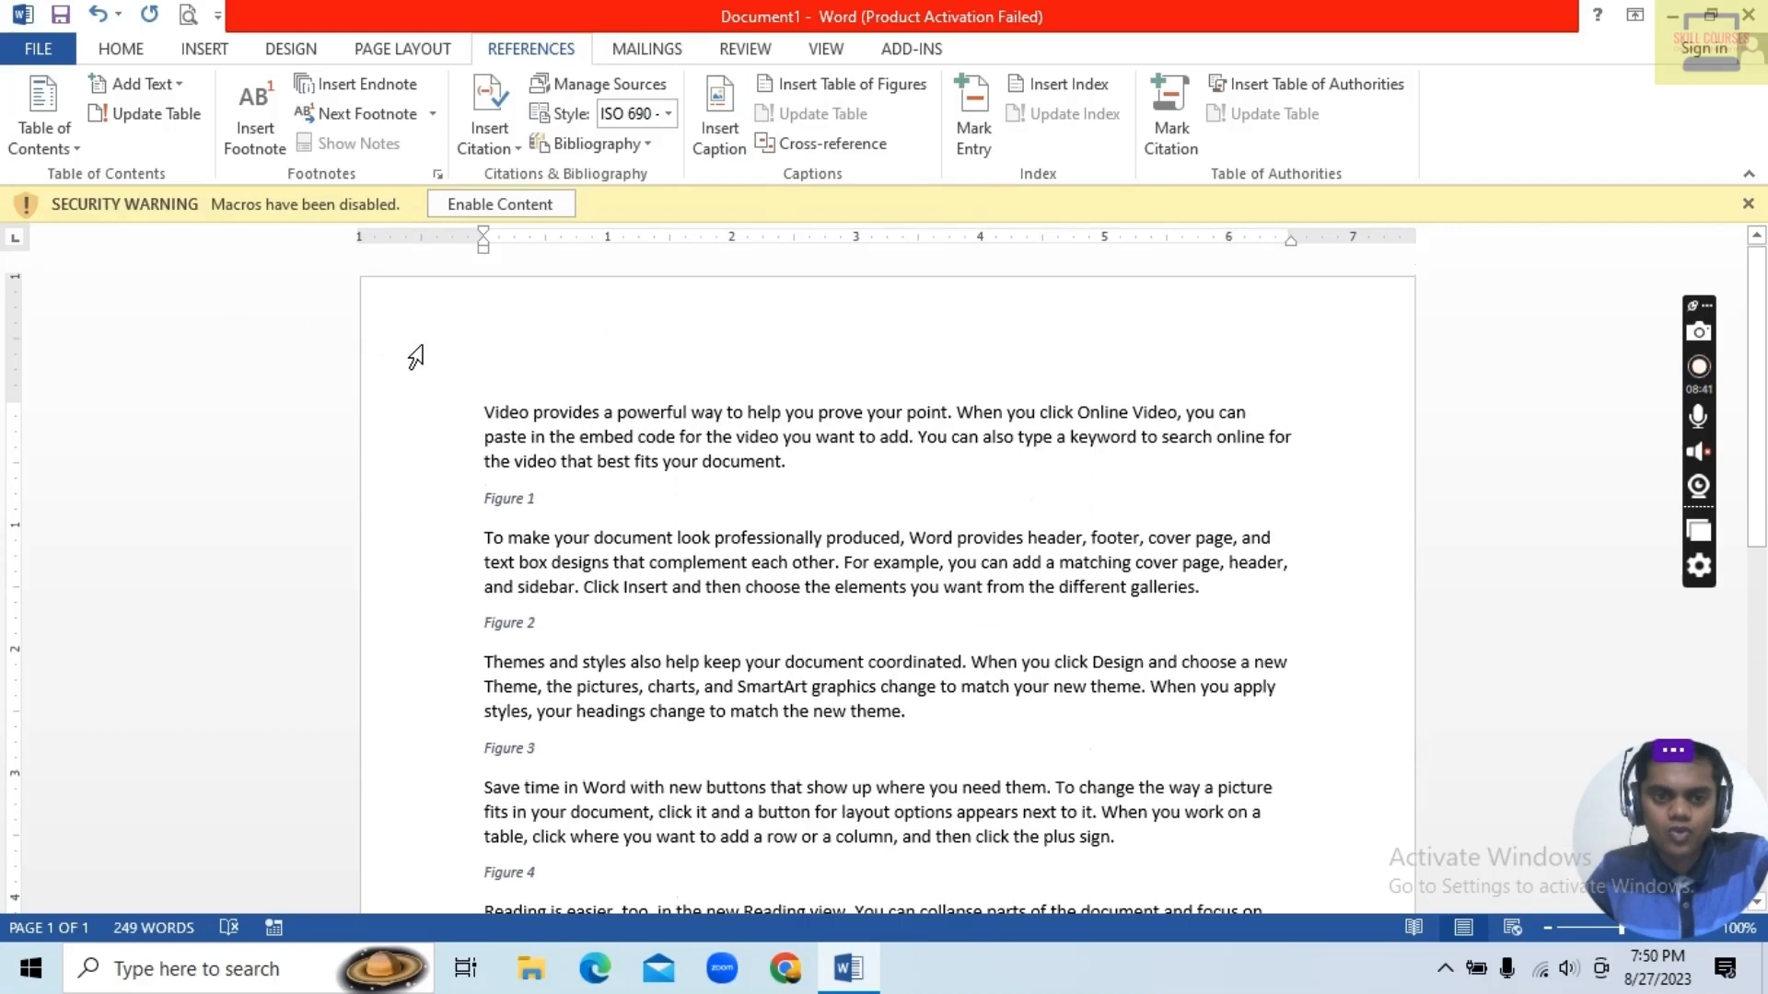
pyautogui.click(486, 412)
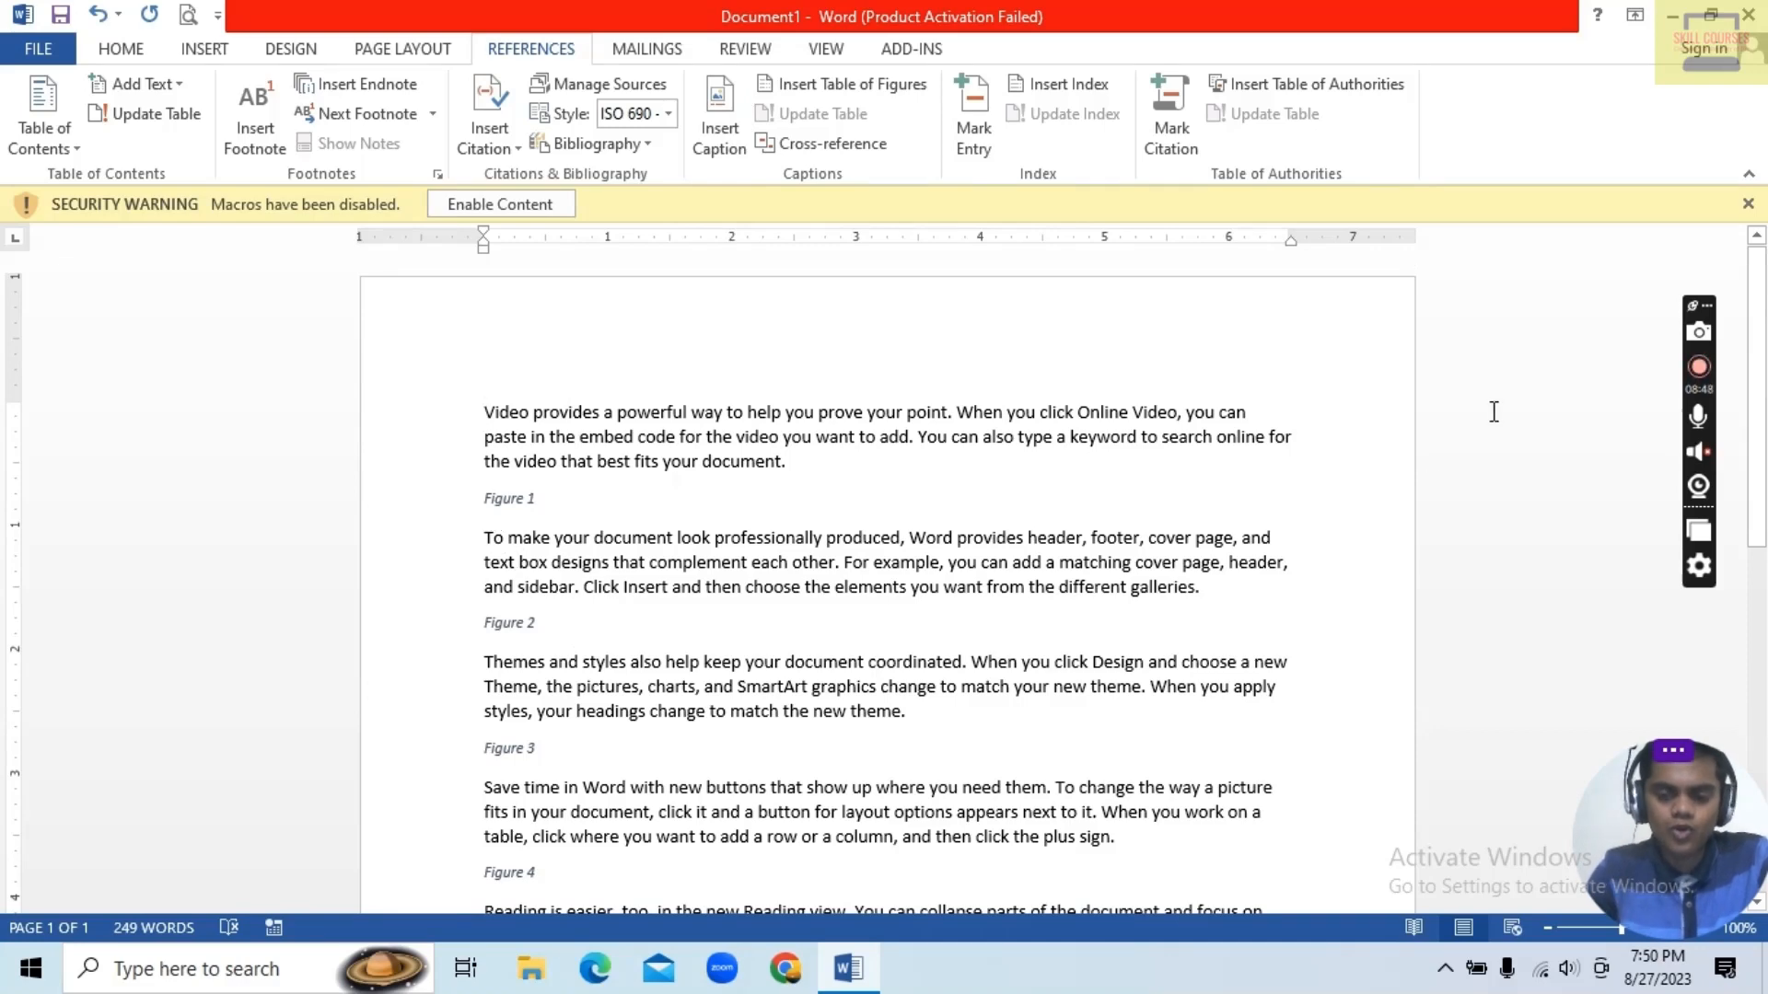
pyautogui.hotkey('ctrl', 'Return')
pyautogui.scroll(-7, 1472, 361)
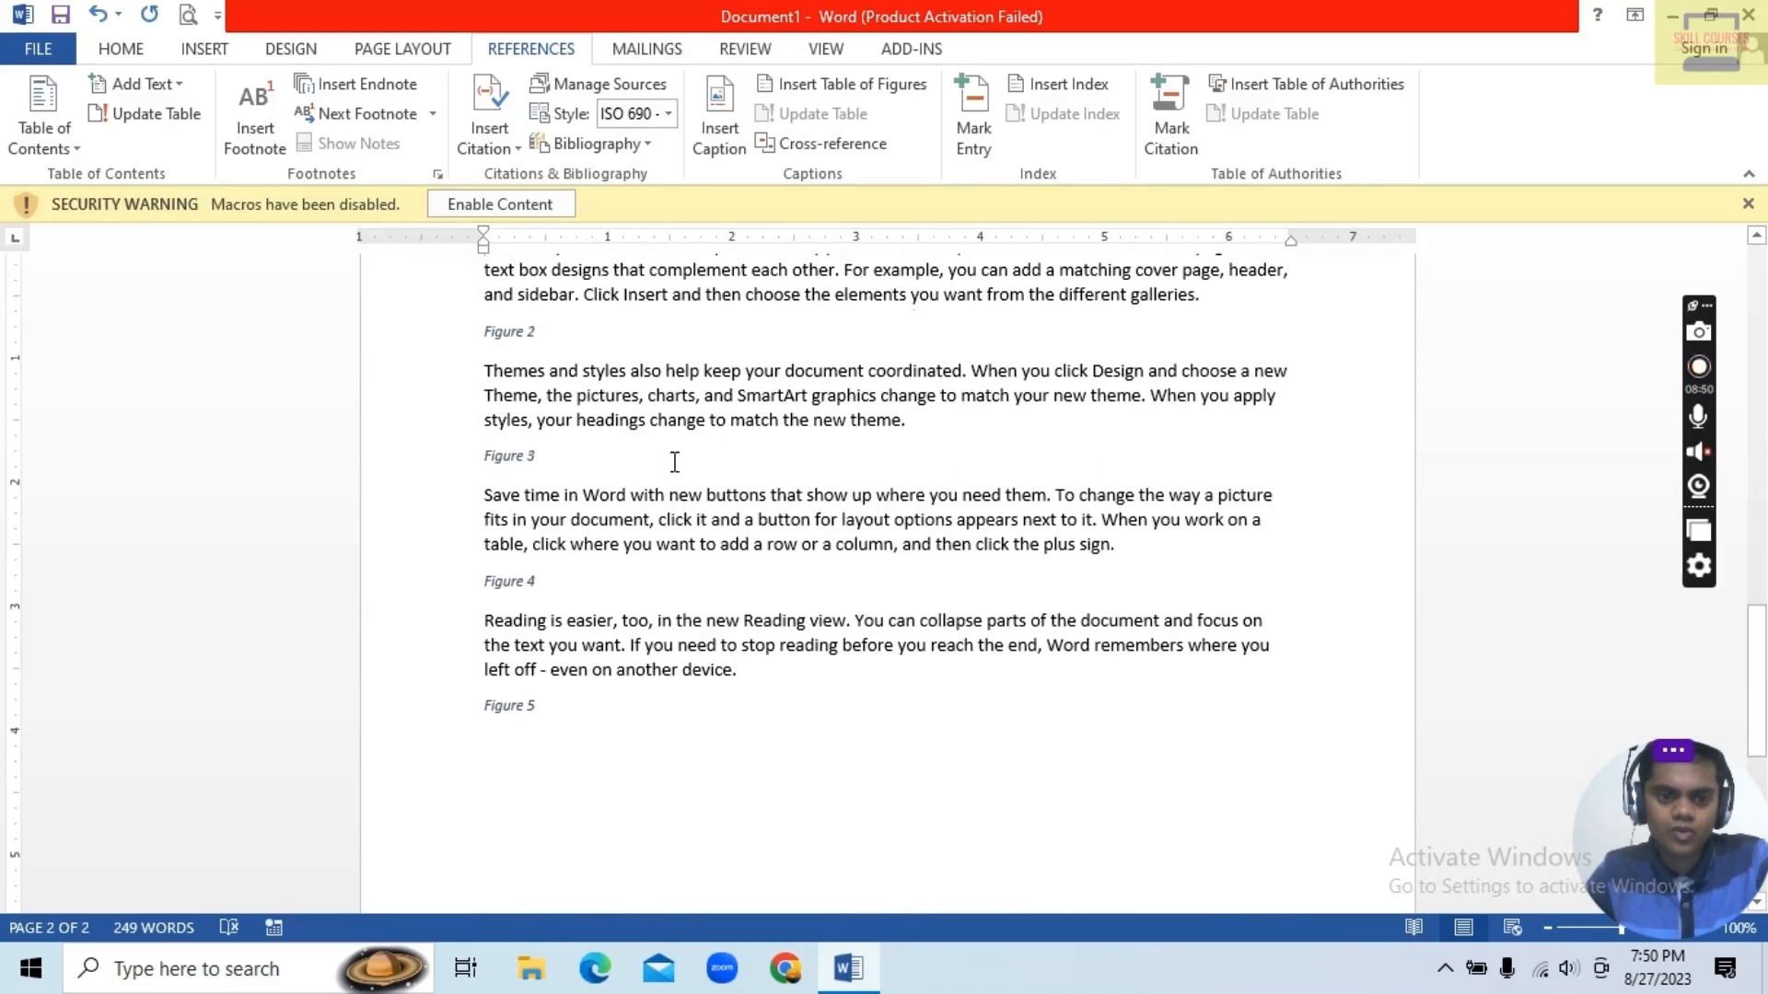
pyautogui.scroll(2, 488, 387)
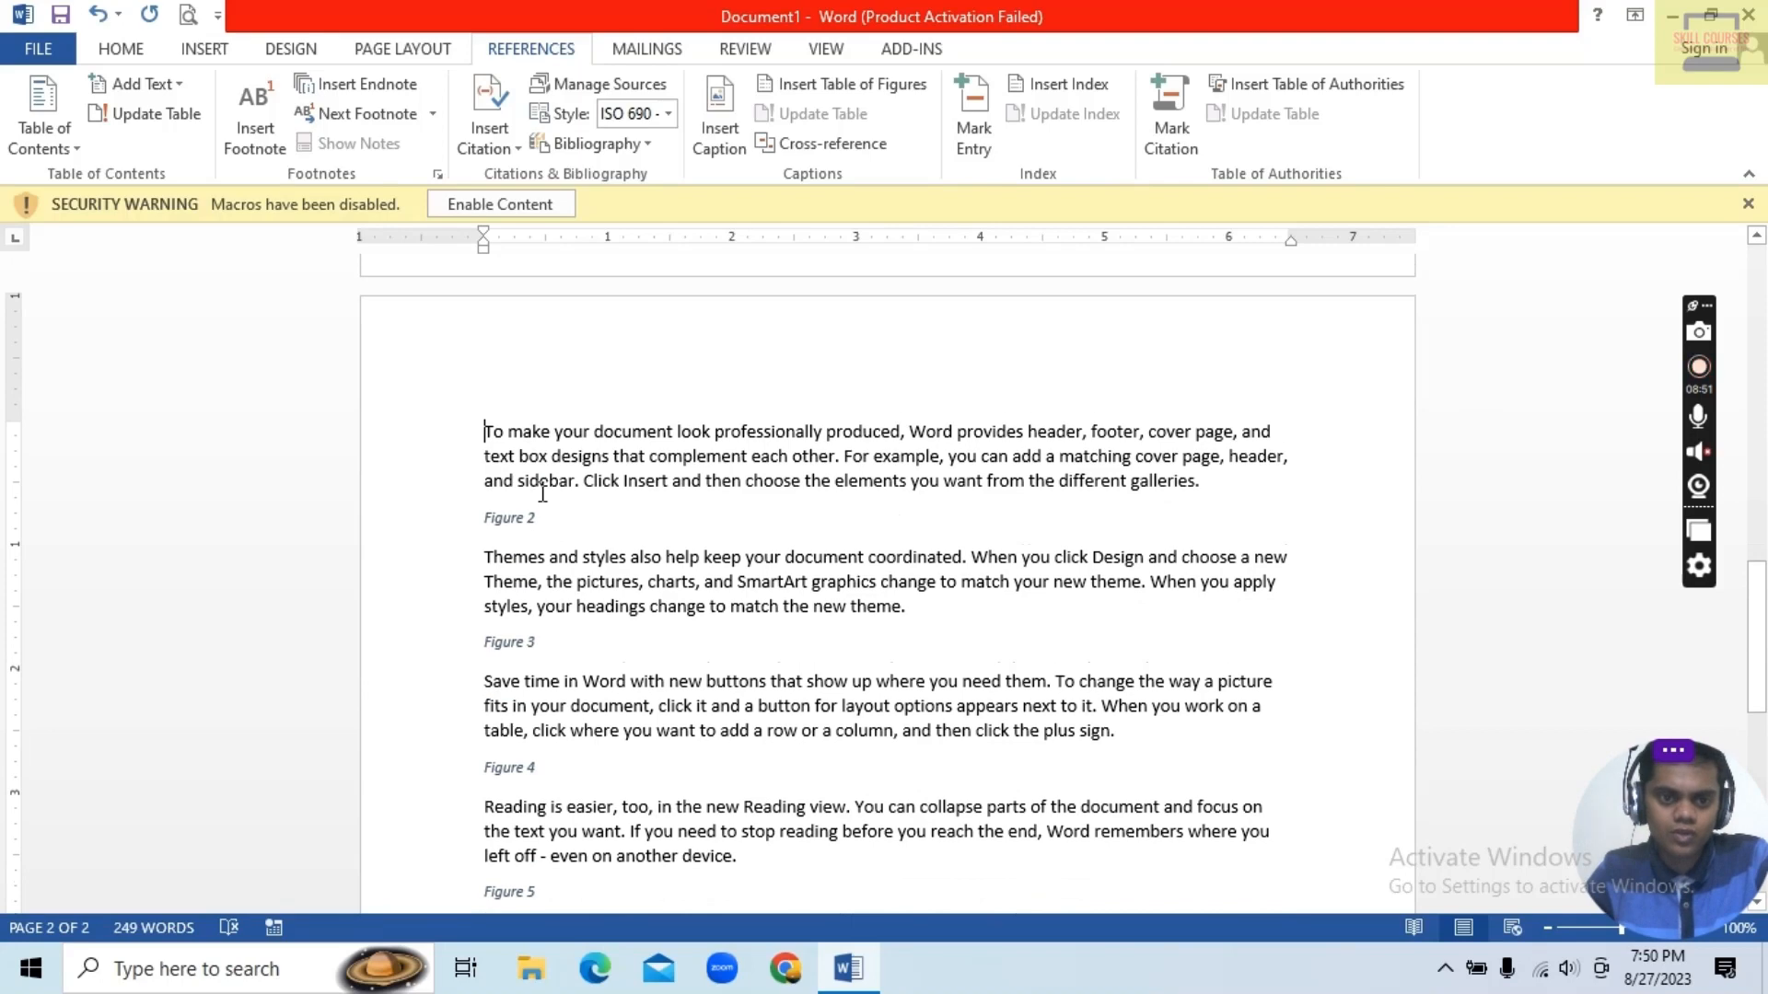
pyautogui.click(488, 557)
pyautogui.hotkey('ctrl', 'Return')
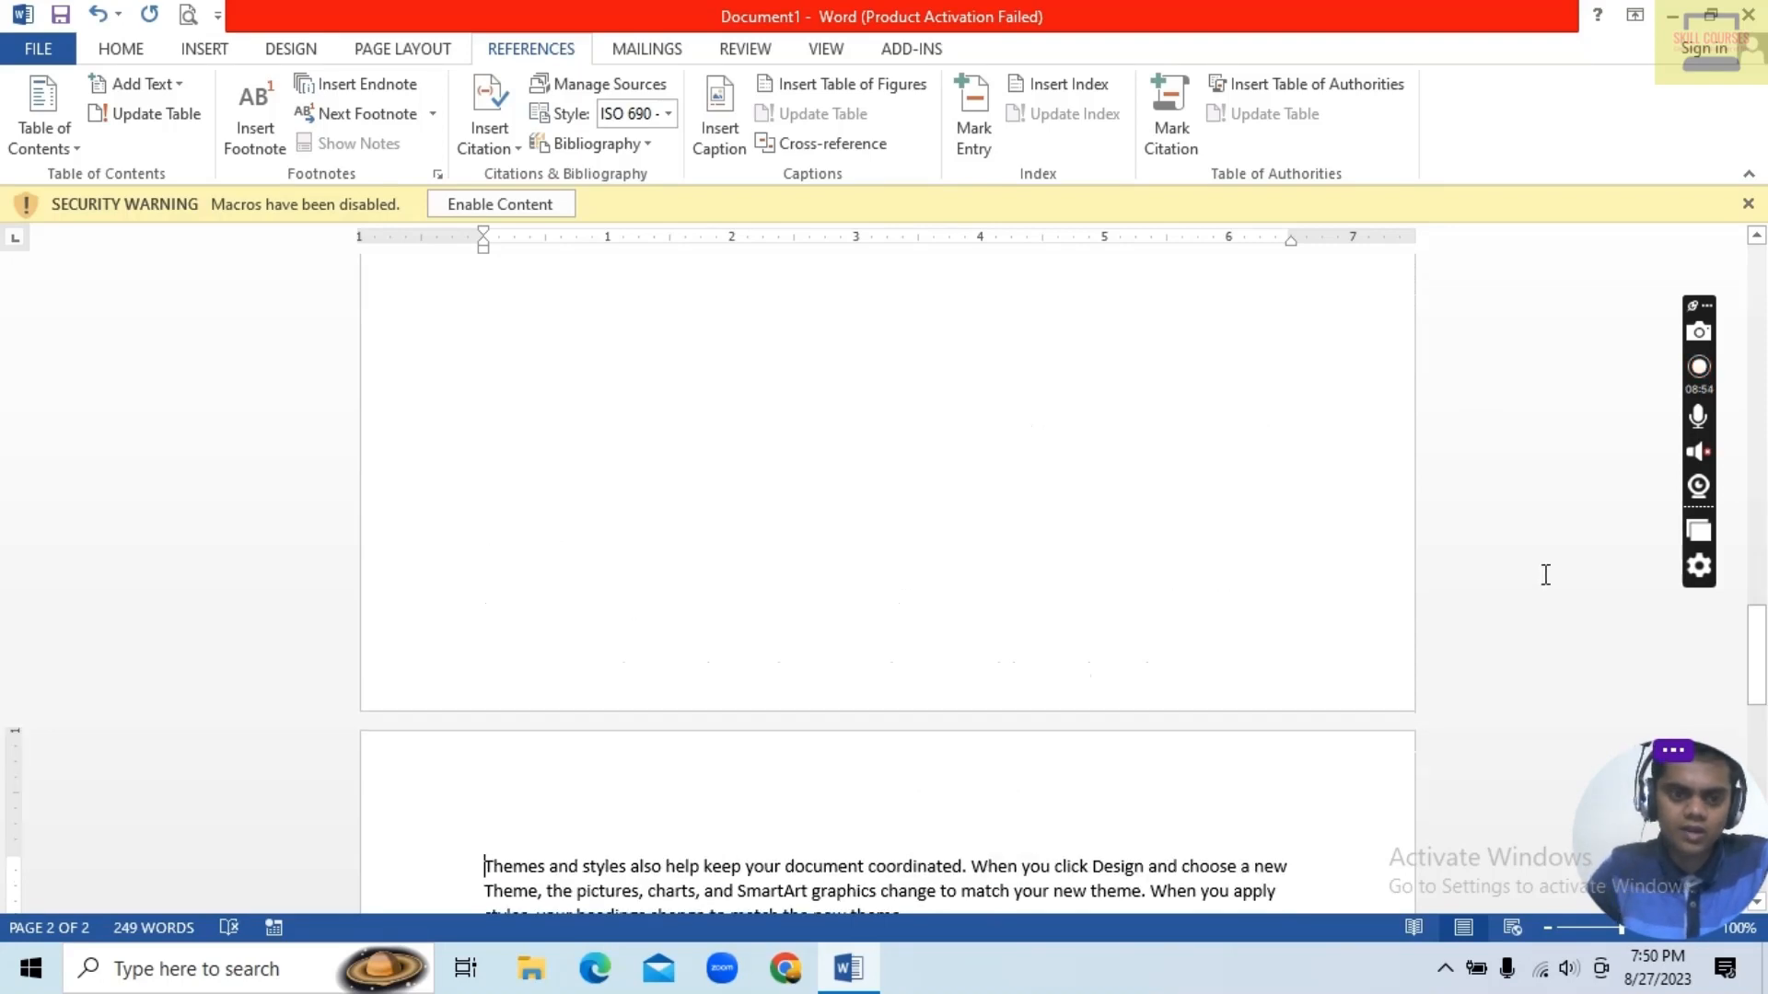
# Step: Insert page breaks before the fourth and fifth paragraphs so each starts on a new page
pyautogui.scroll(-7, 1358, 571)
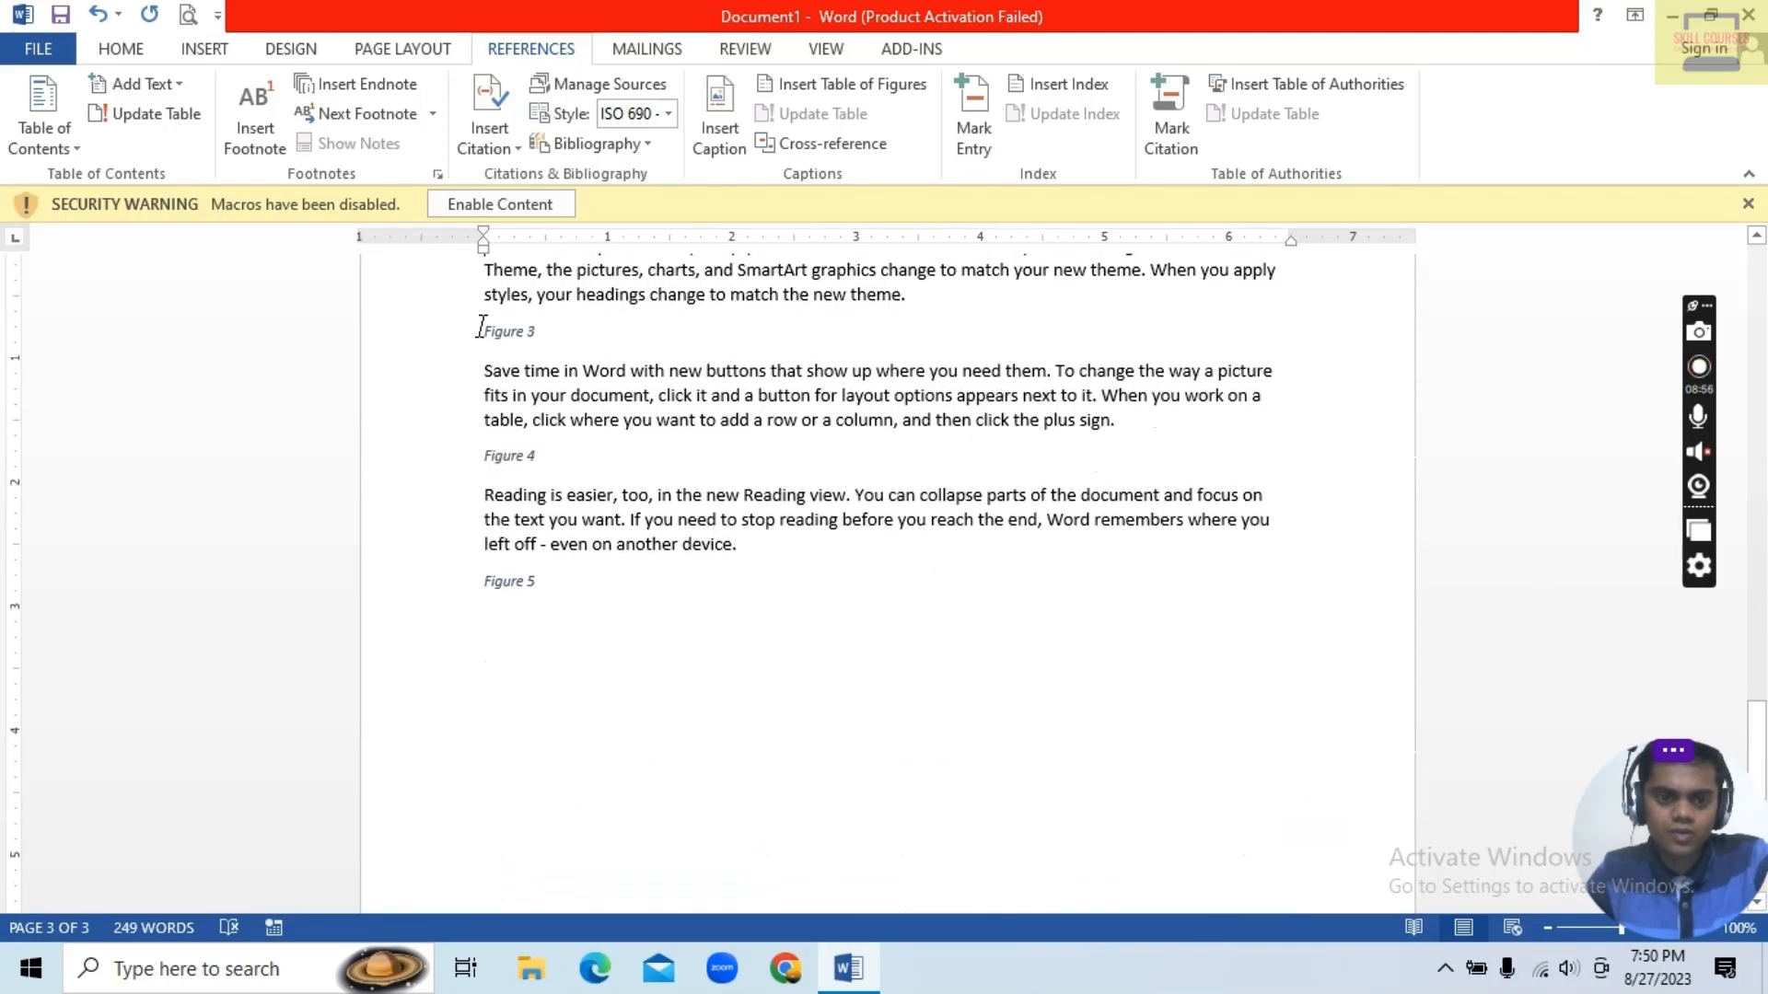
pyautogui.scroll(3, 493, 405)
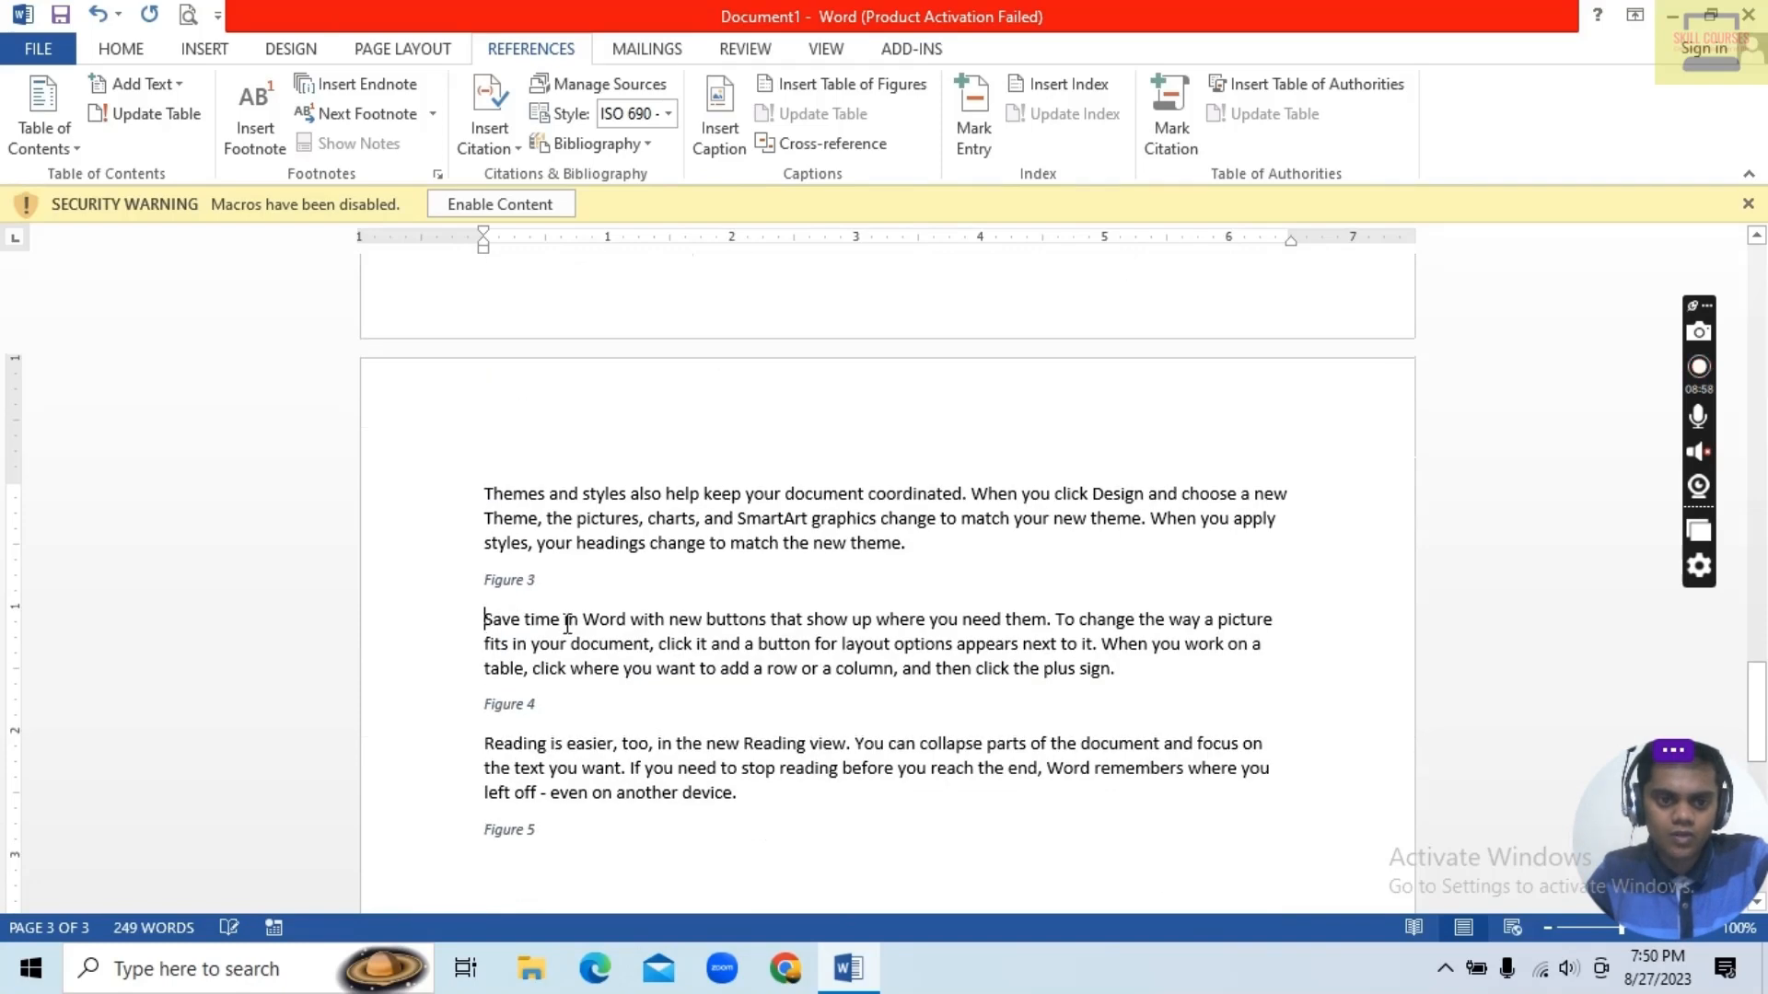
pyautogui.hotkey('ctrl', 'Return')
pyautogui.scroll(-6, 1662, 569)
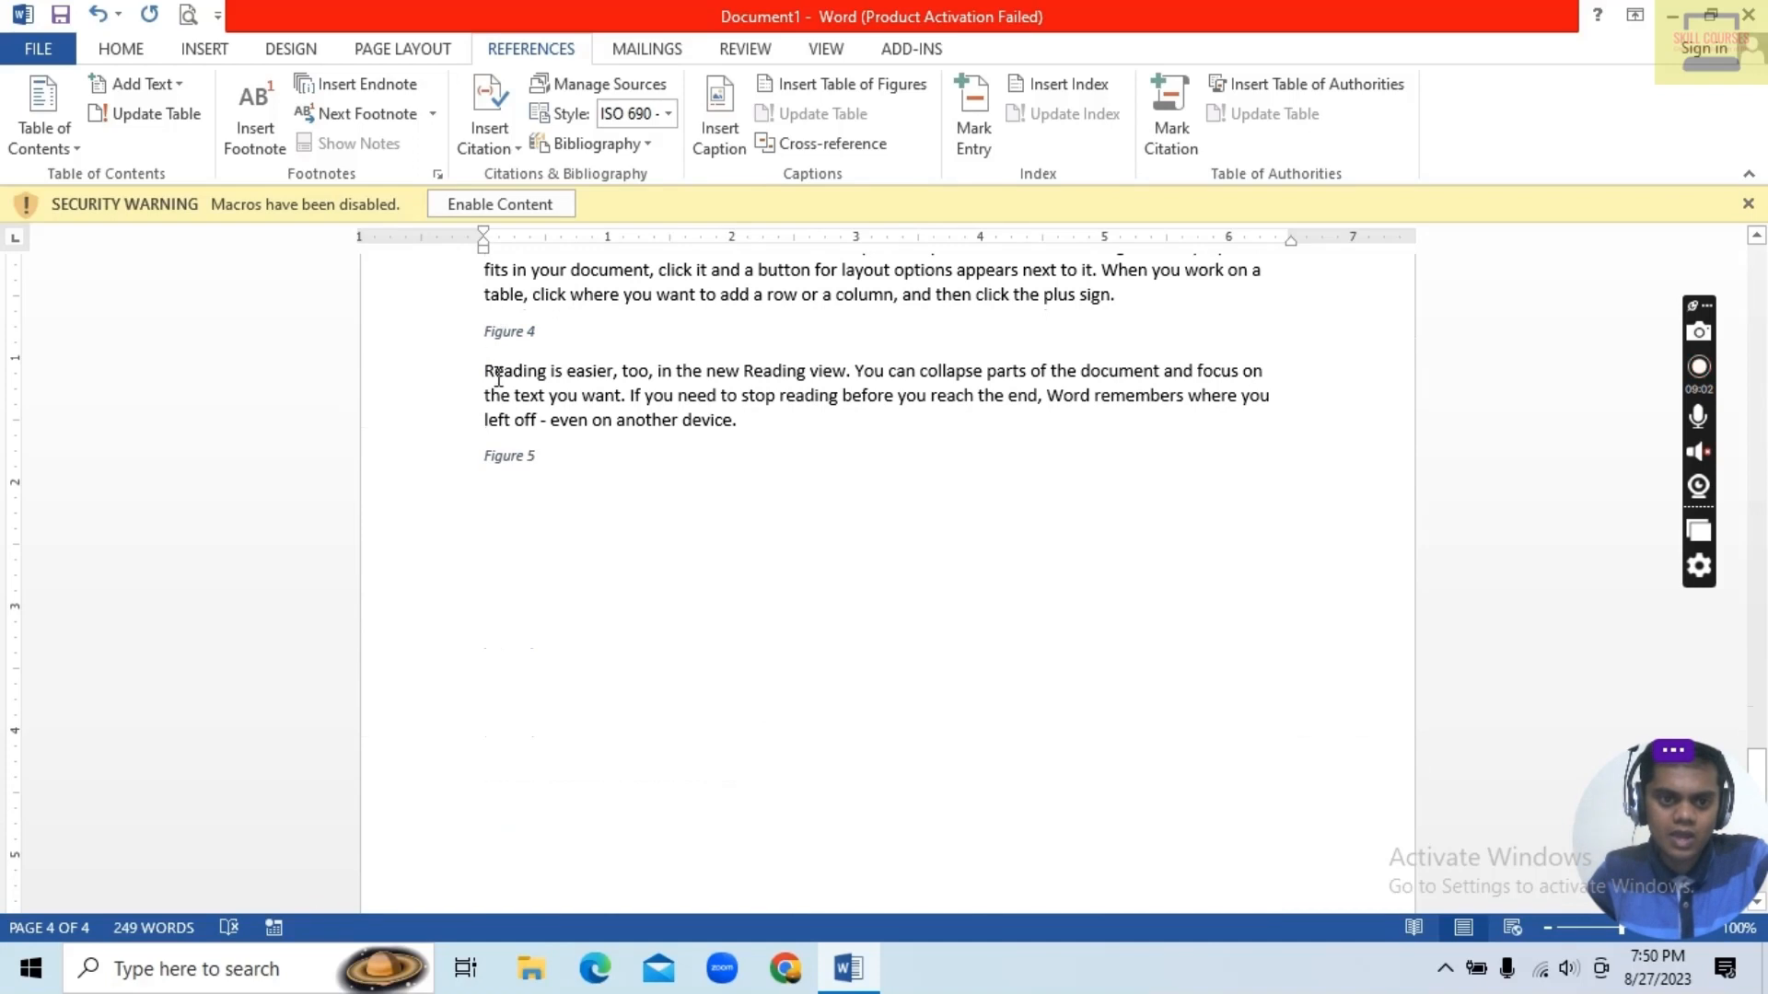
pyautogui.hotkey('ctrl', 'Return')
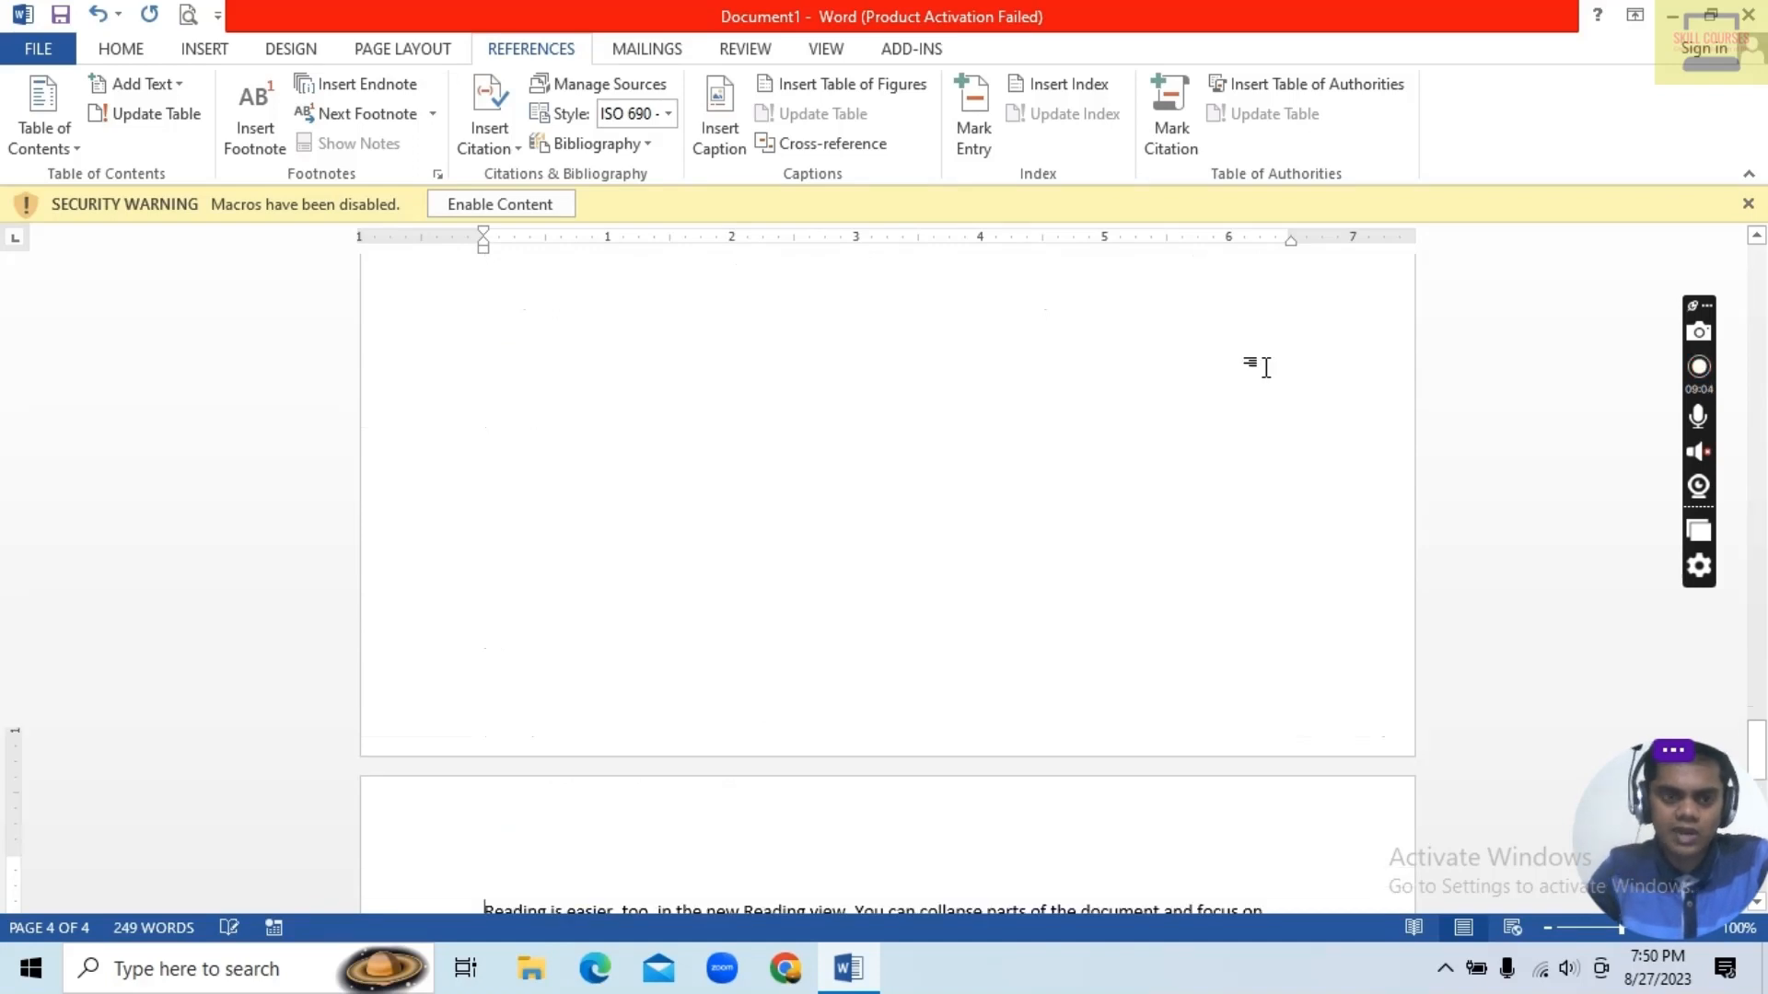
# Step: Insert a table of figures for the Figure captions above the first paragraph, with a blank line separating it from the text
pyautogui.scroll(6, 1021, 355)
pyautogui.scroll(10, 1021, 355)
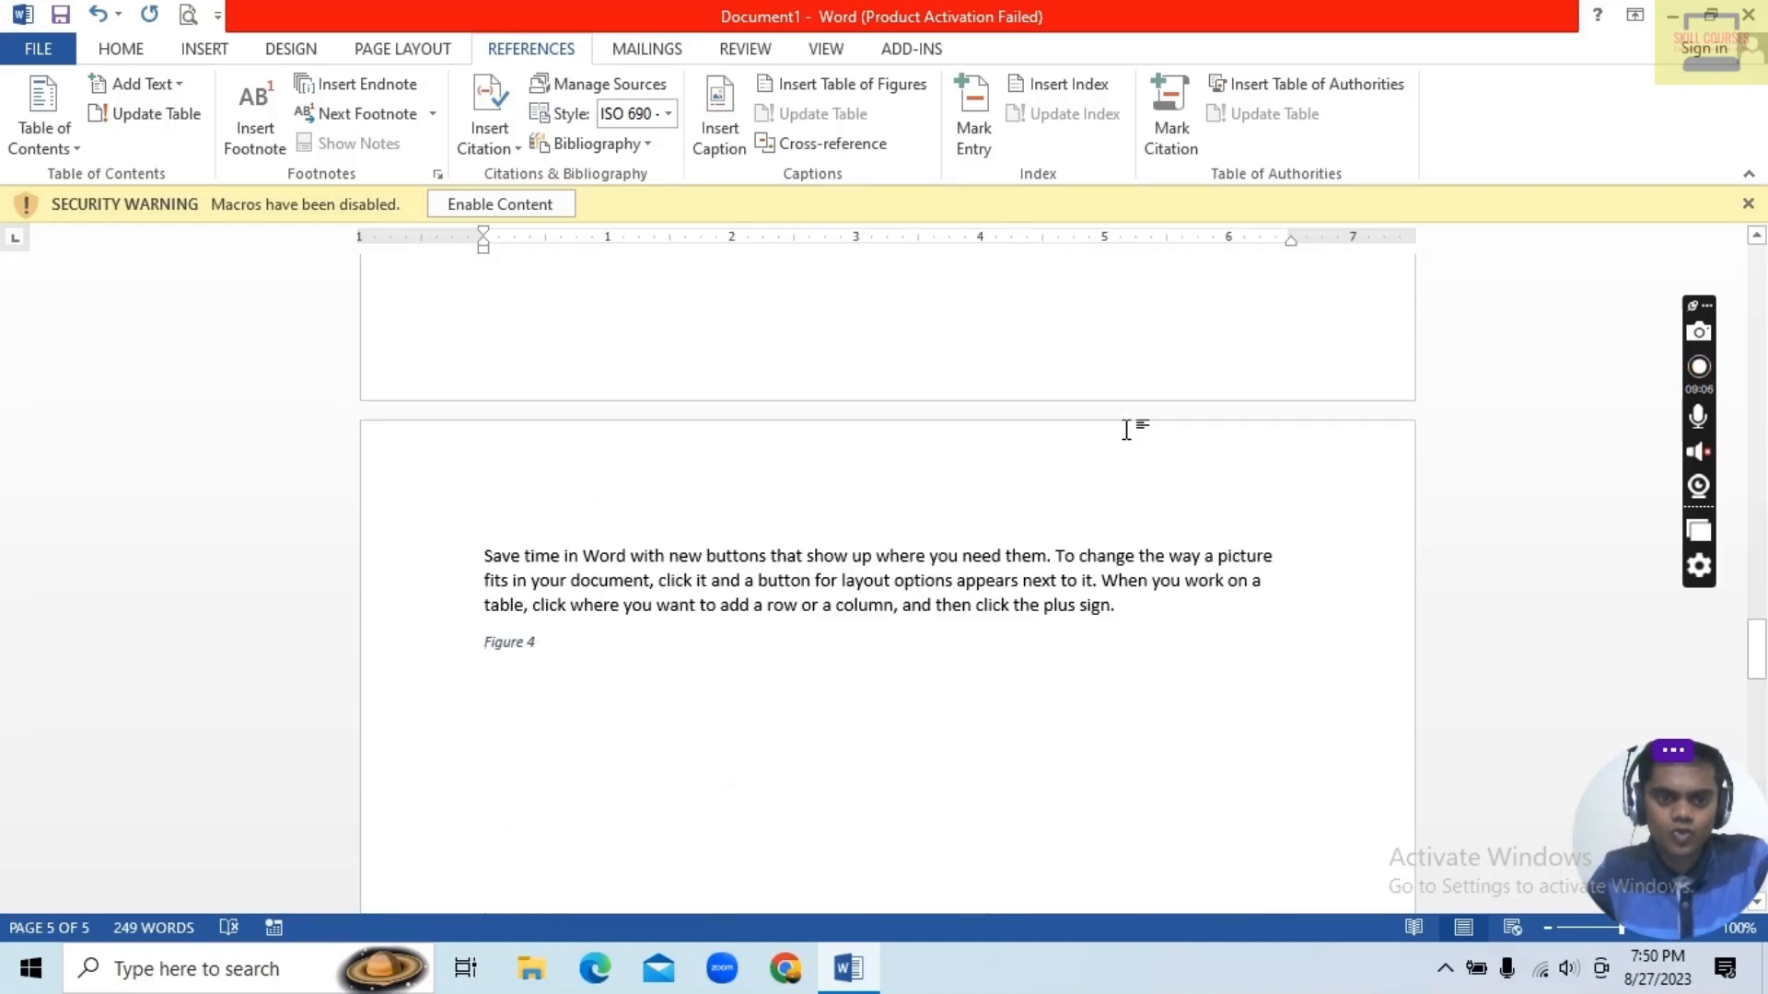
pyautogui.scroll(9, 1111, 366)
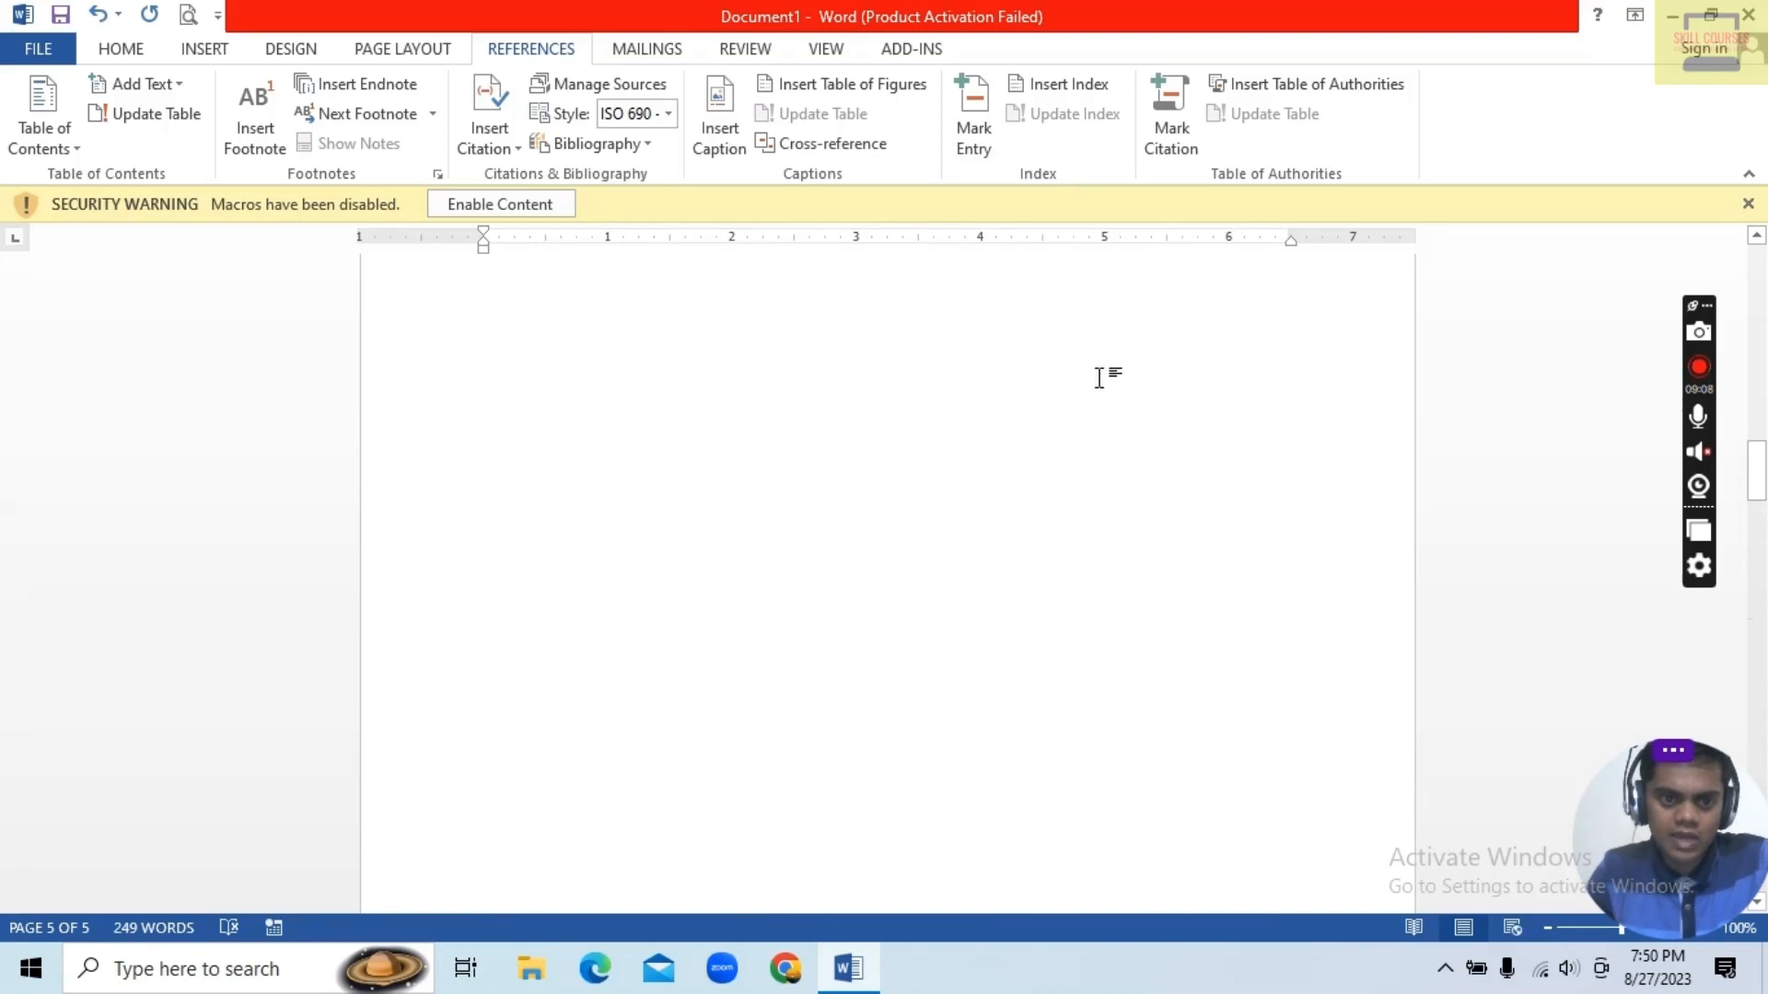
pyautogui.scroll(12, 598, 552)
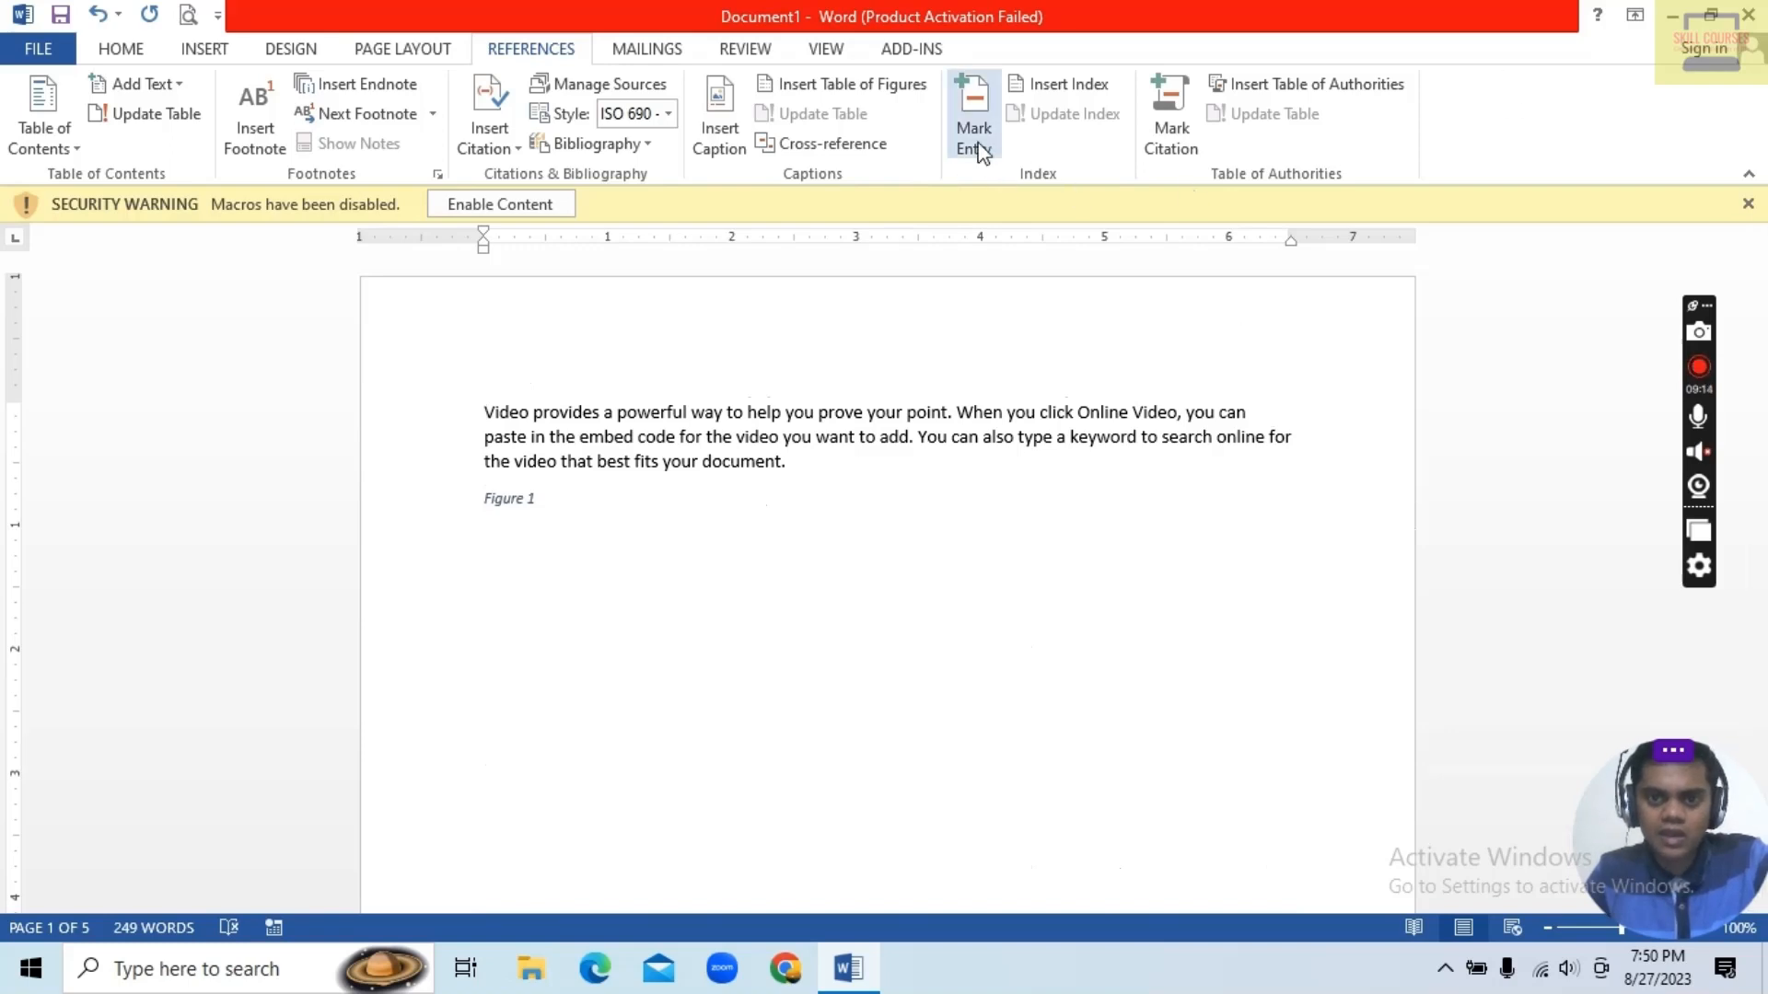
pyautogui.click(848, 89)
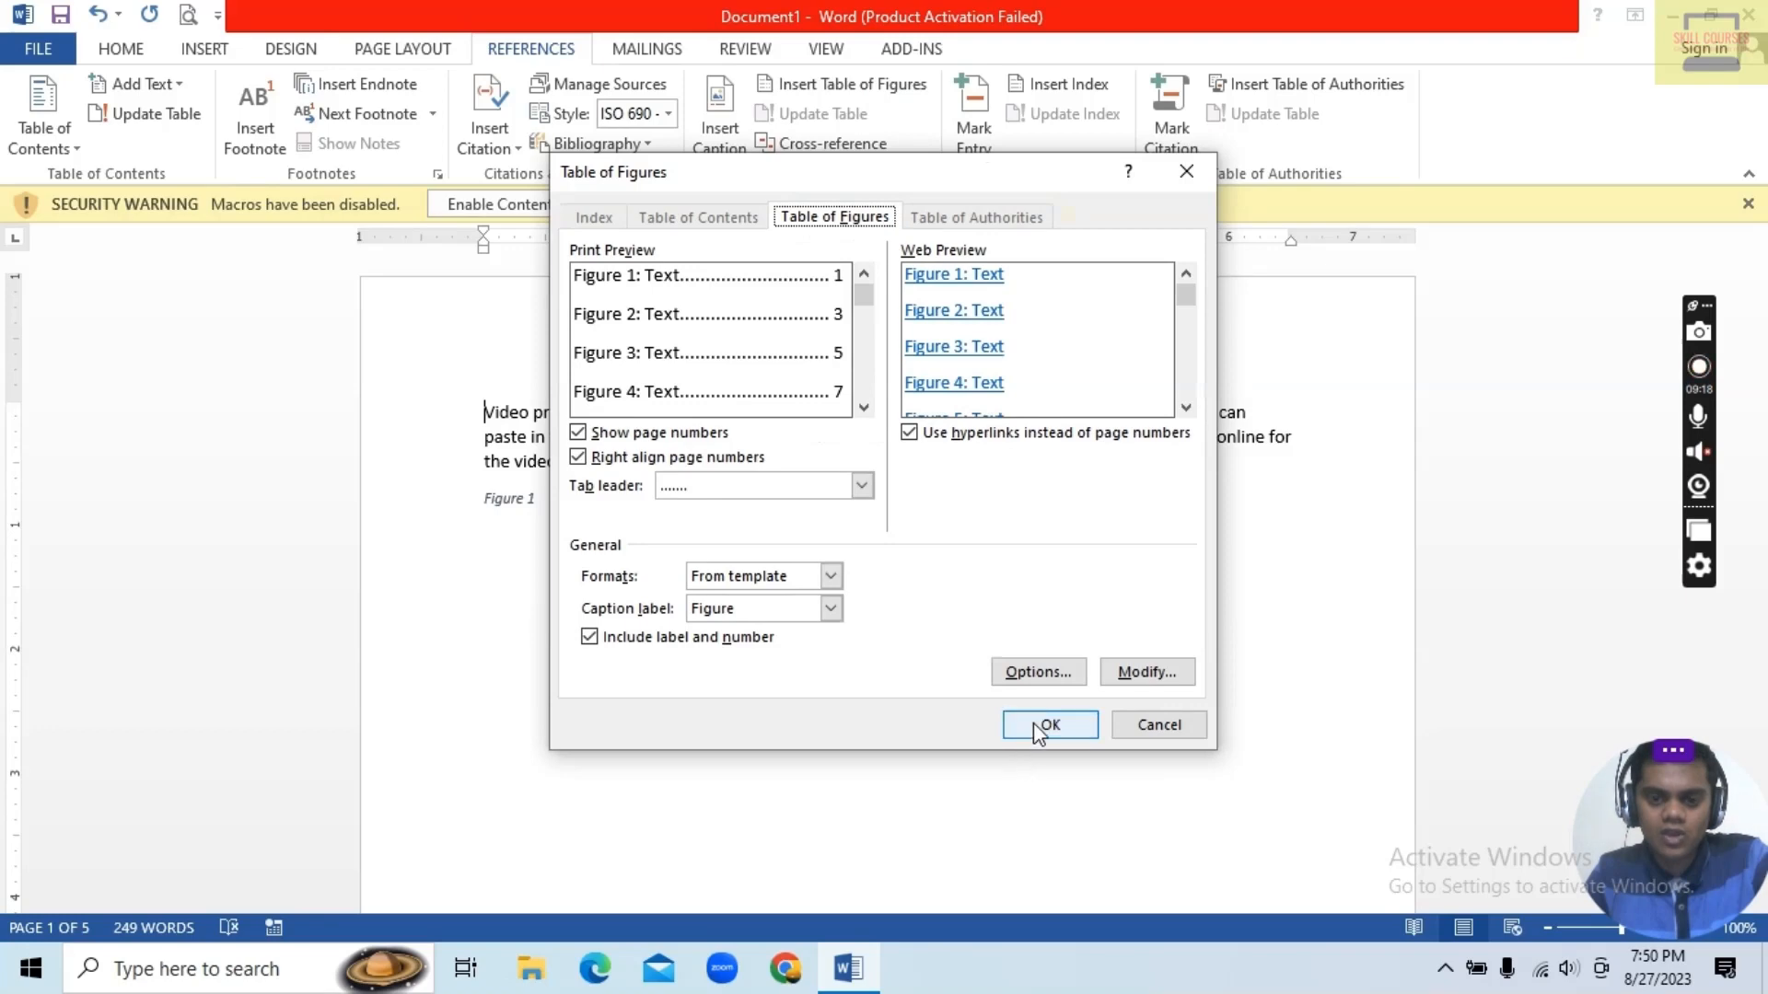
pyautogui.click(1040, 727)
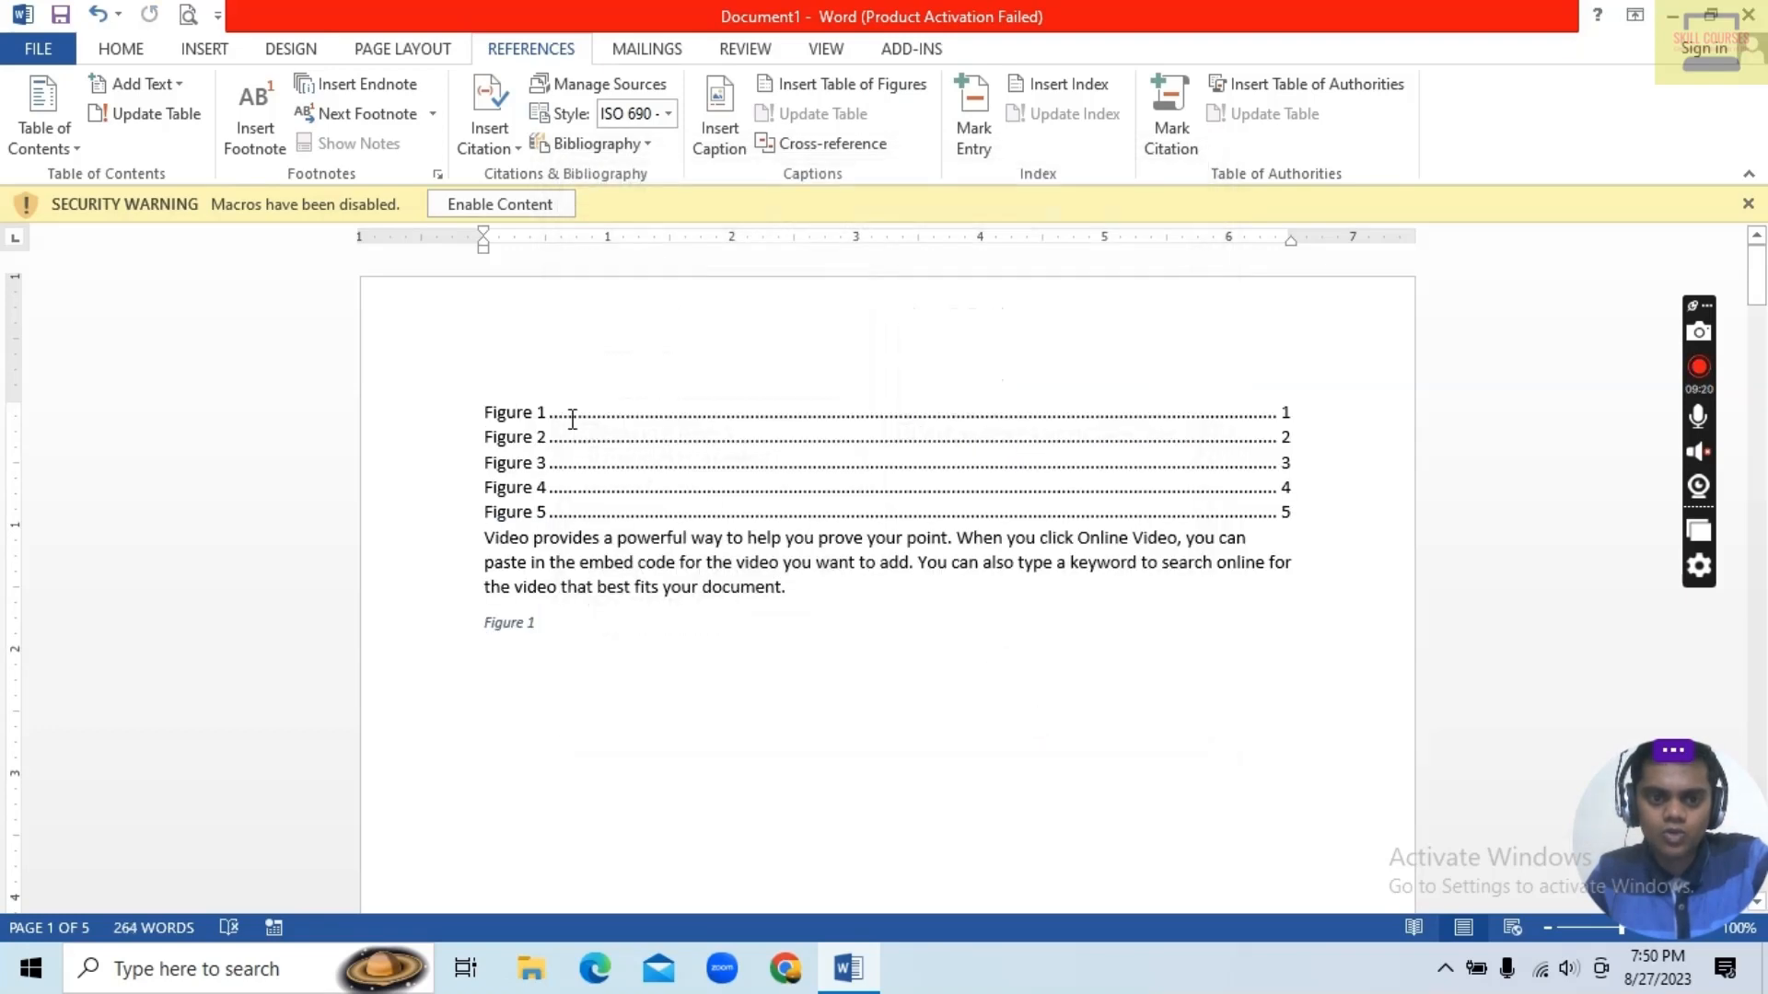
pyautogui.press('Return')
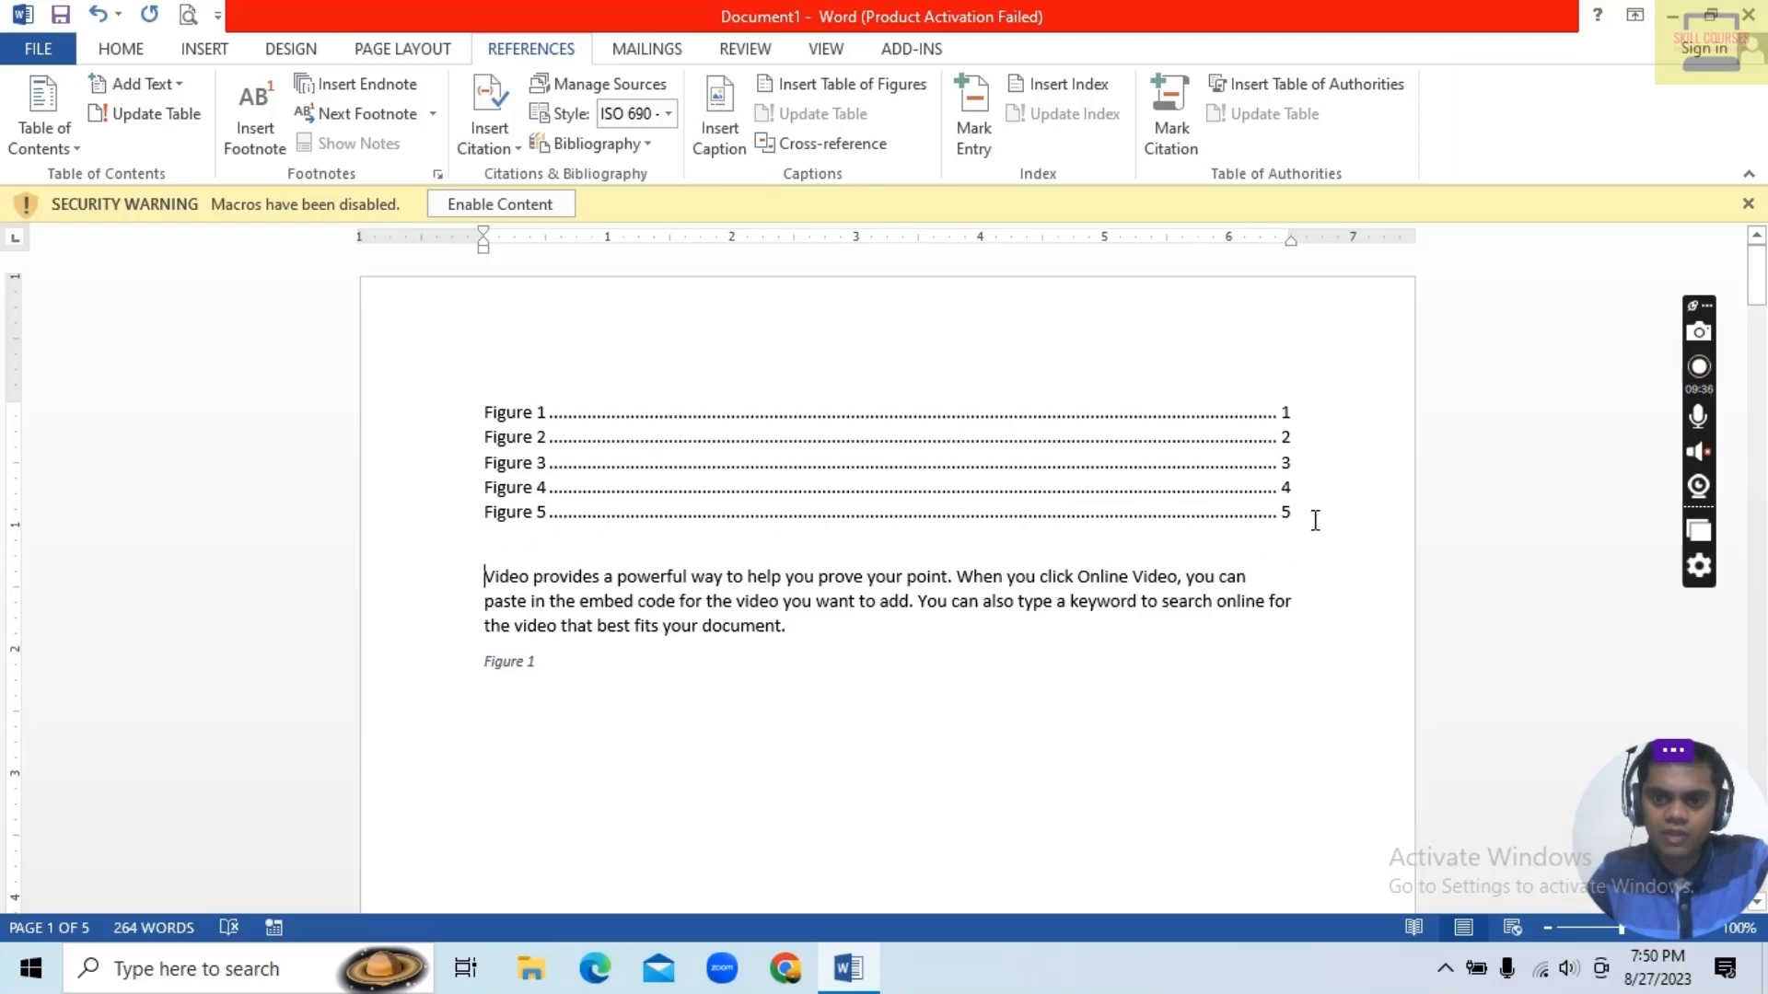
# Step: Delete the entire contents of the document, including the table of figures and the captioned paragraphs
pyautogui.click(859, 473)
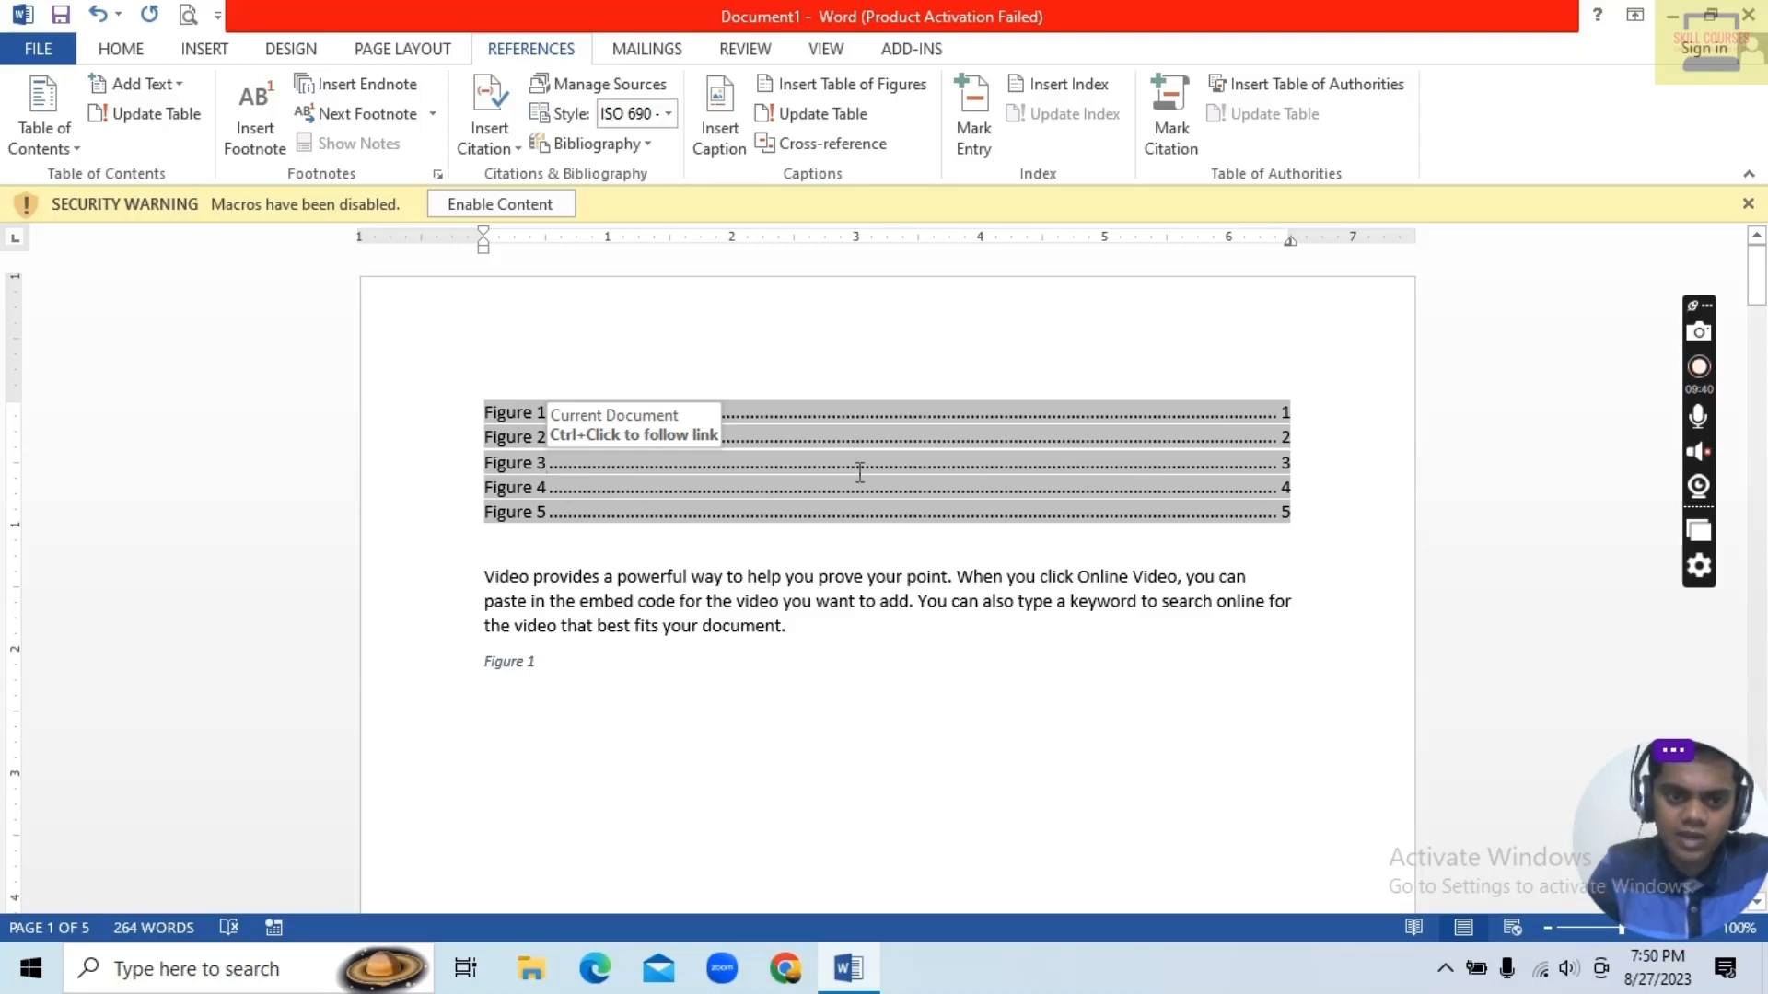
pyautogui.press('BackSpace')
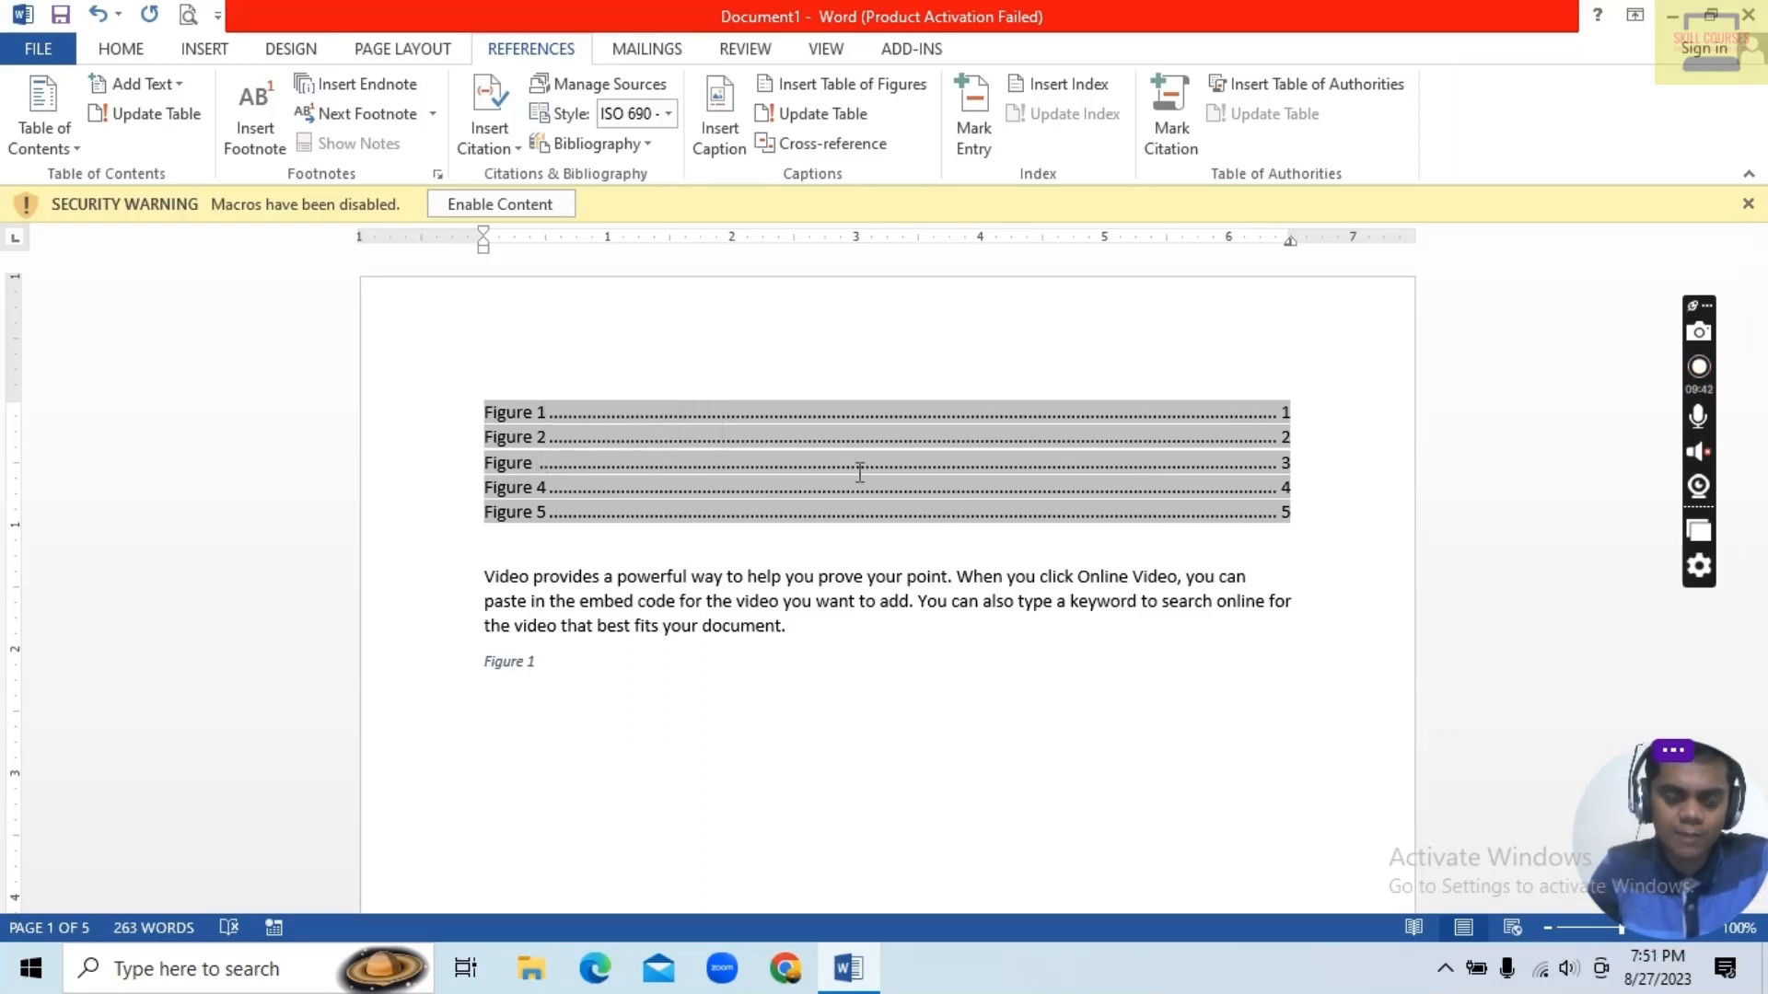
pyautogui.hotkey('ctrl', 'a')
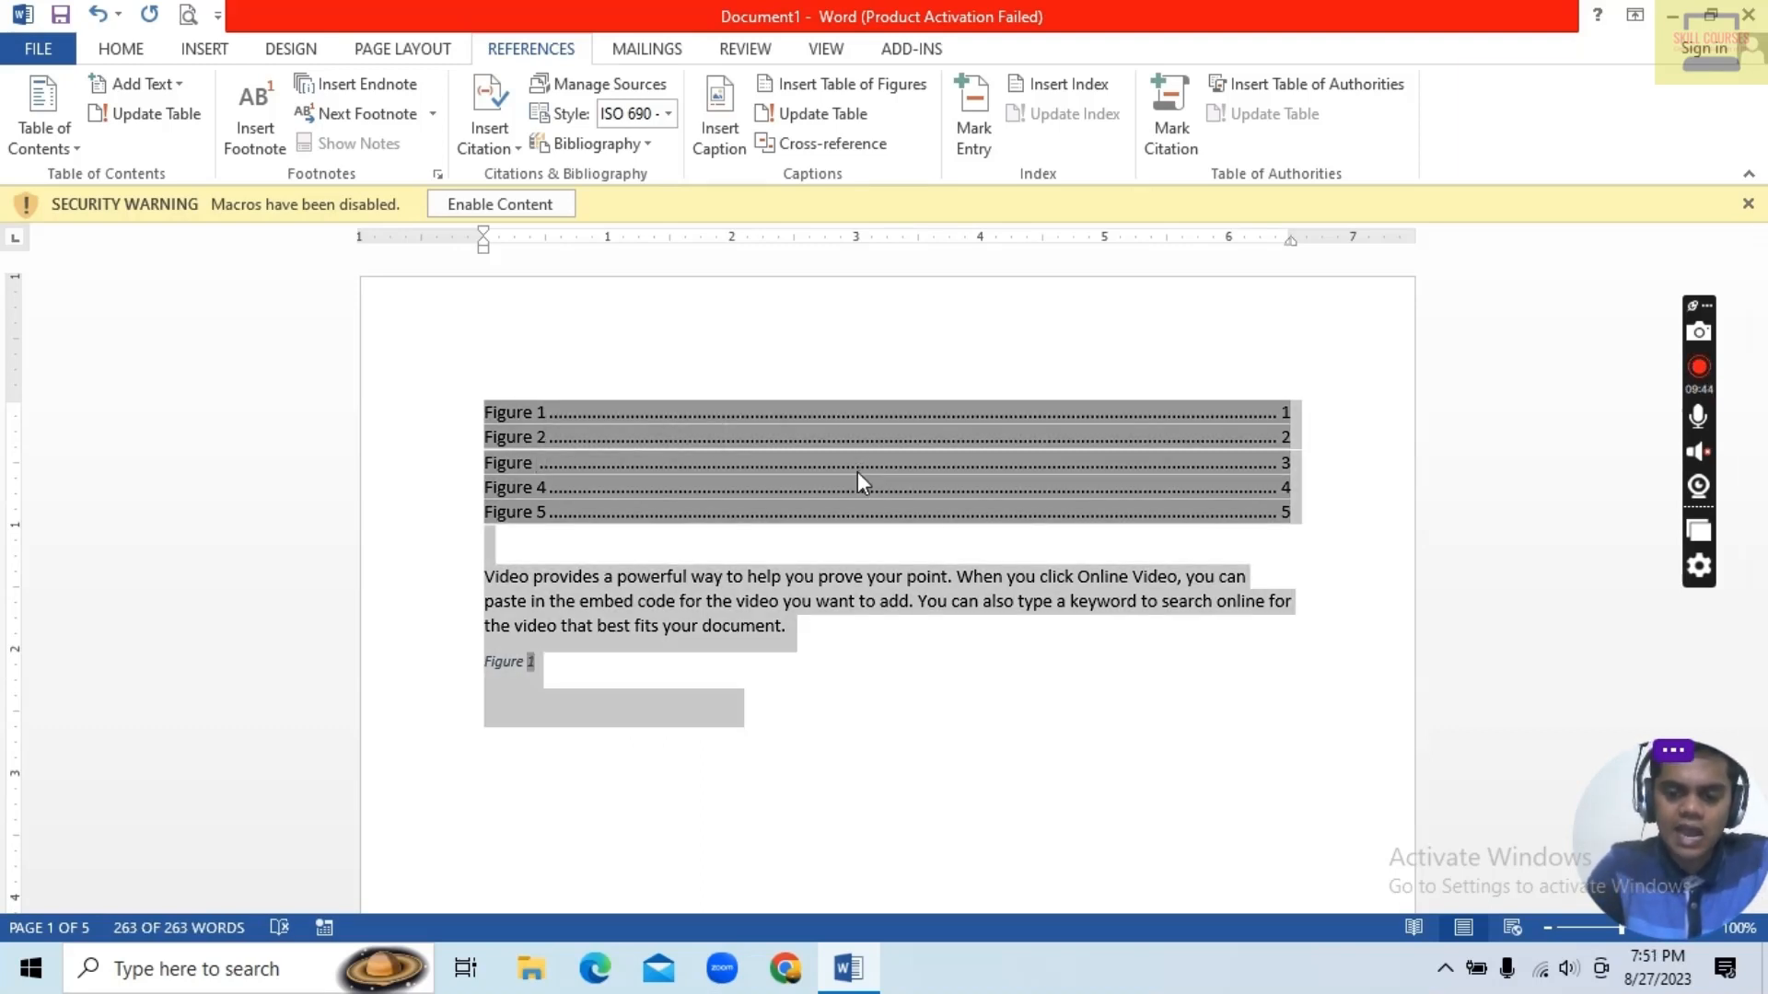
pyautogui.press('BackSpace')
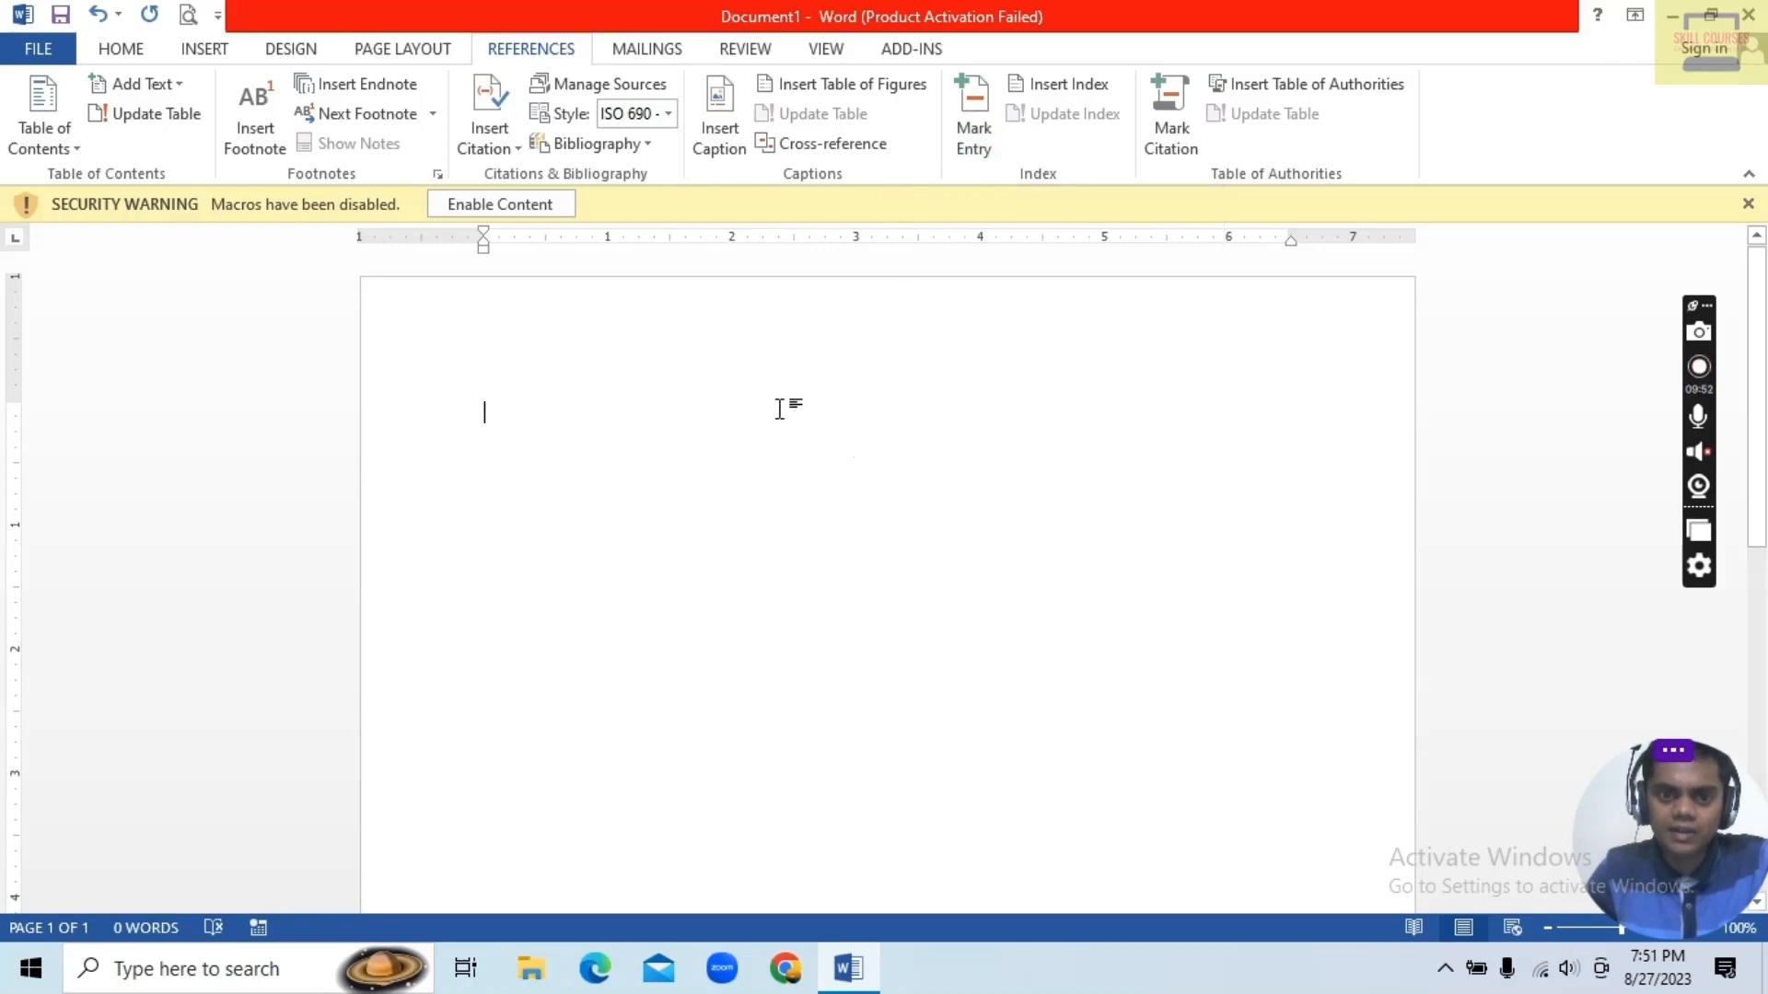
# Step: Fill the emptied document with sample paragraphs using =RAND()
pyautogui.write('=RAND(')
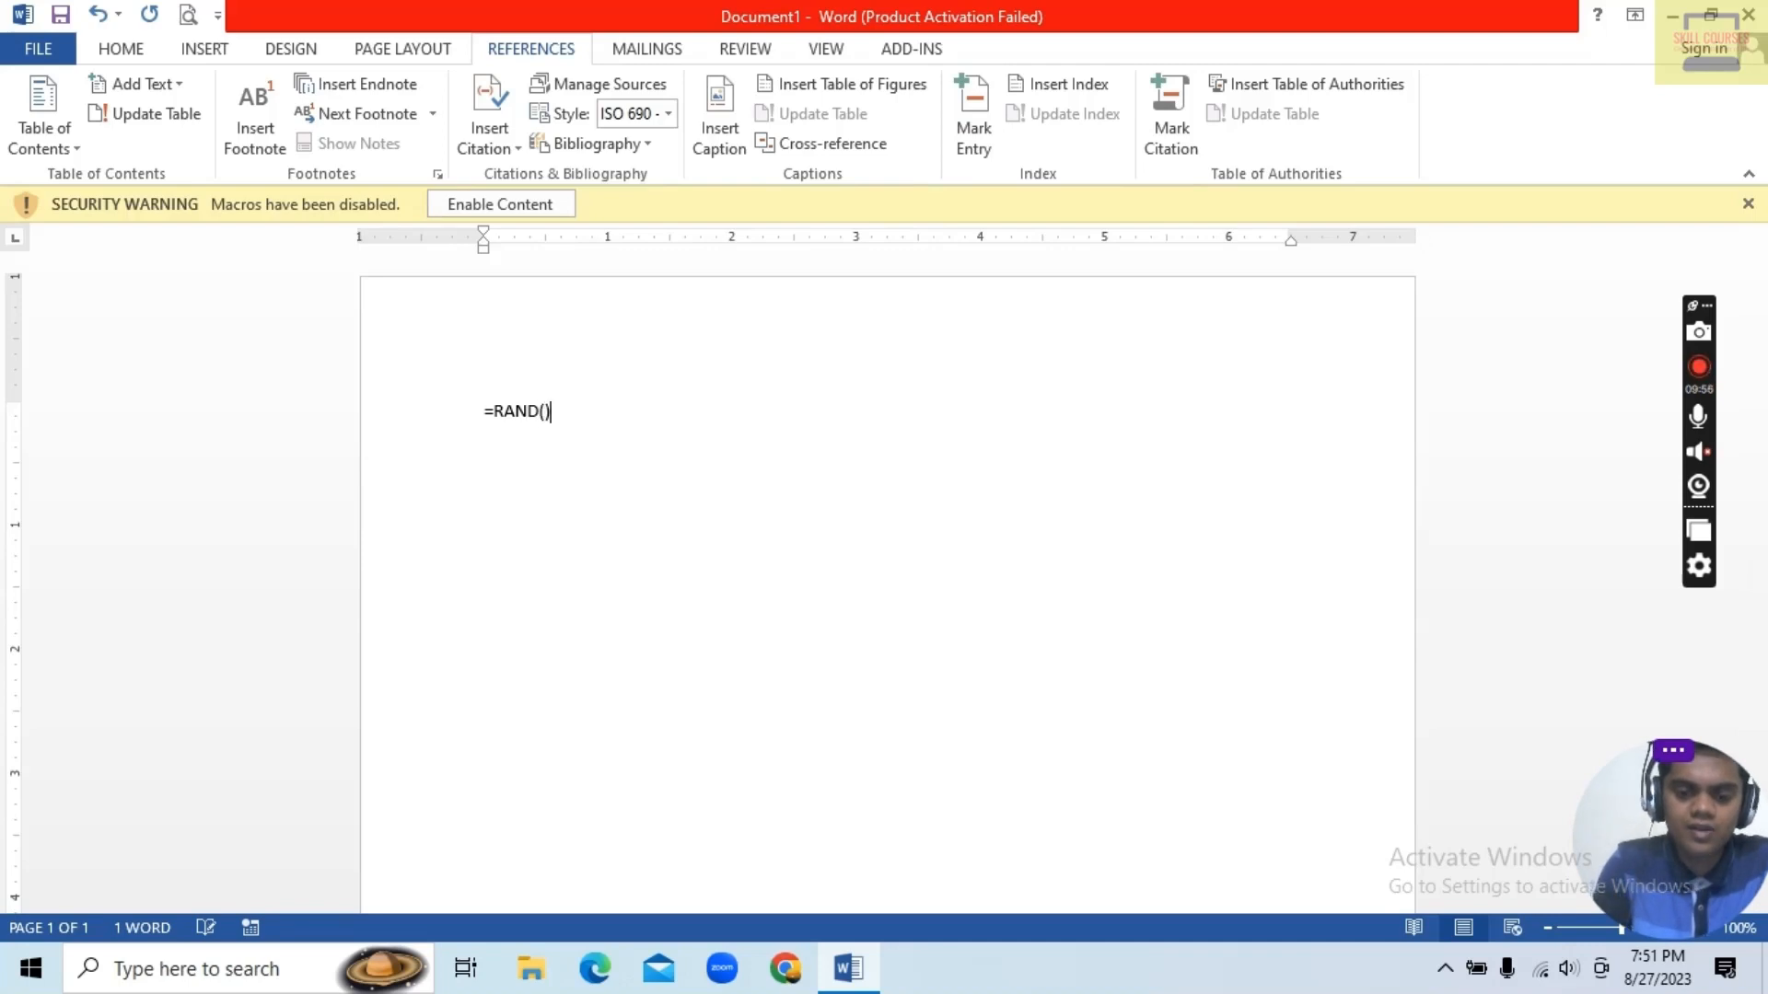
pyautogui.press('Return')
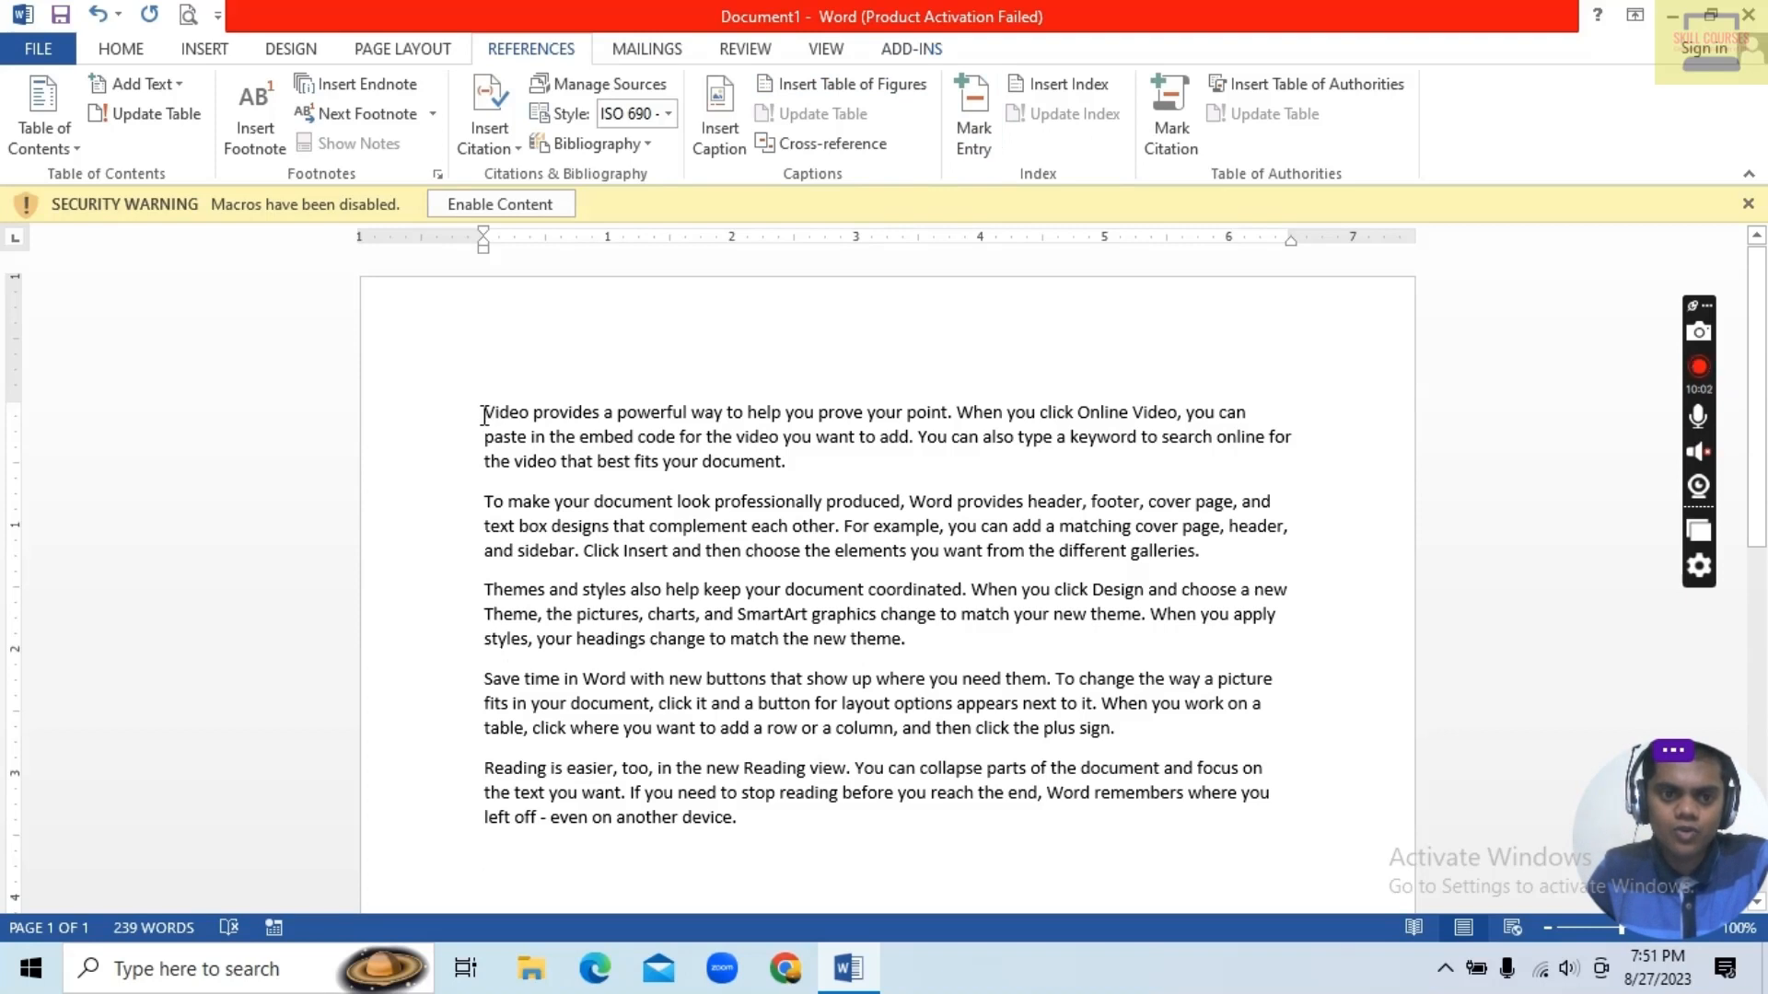
# Step: Mark "Video provides" in the first paragraph as a current-page index entry and hide the formatting marks
pyautogui.moveTo(485, 416); pyautogui.dragTo(578, 411)
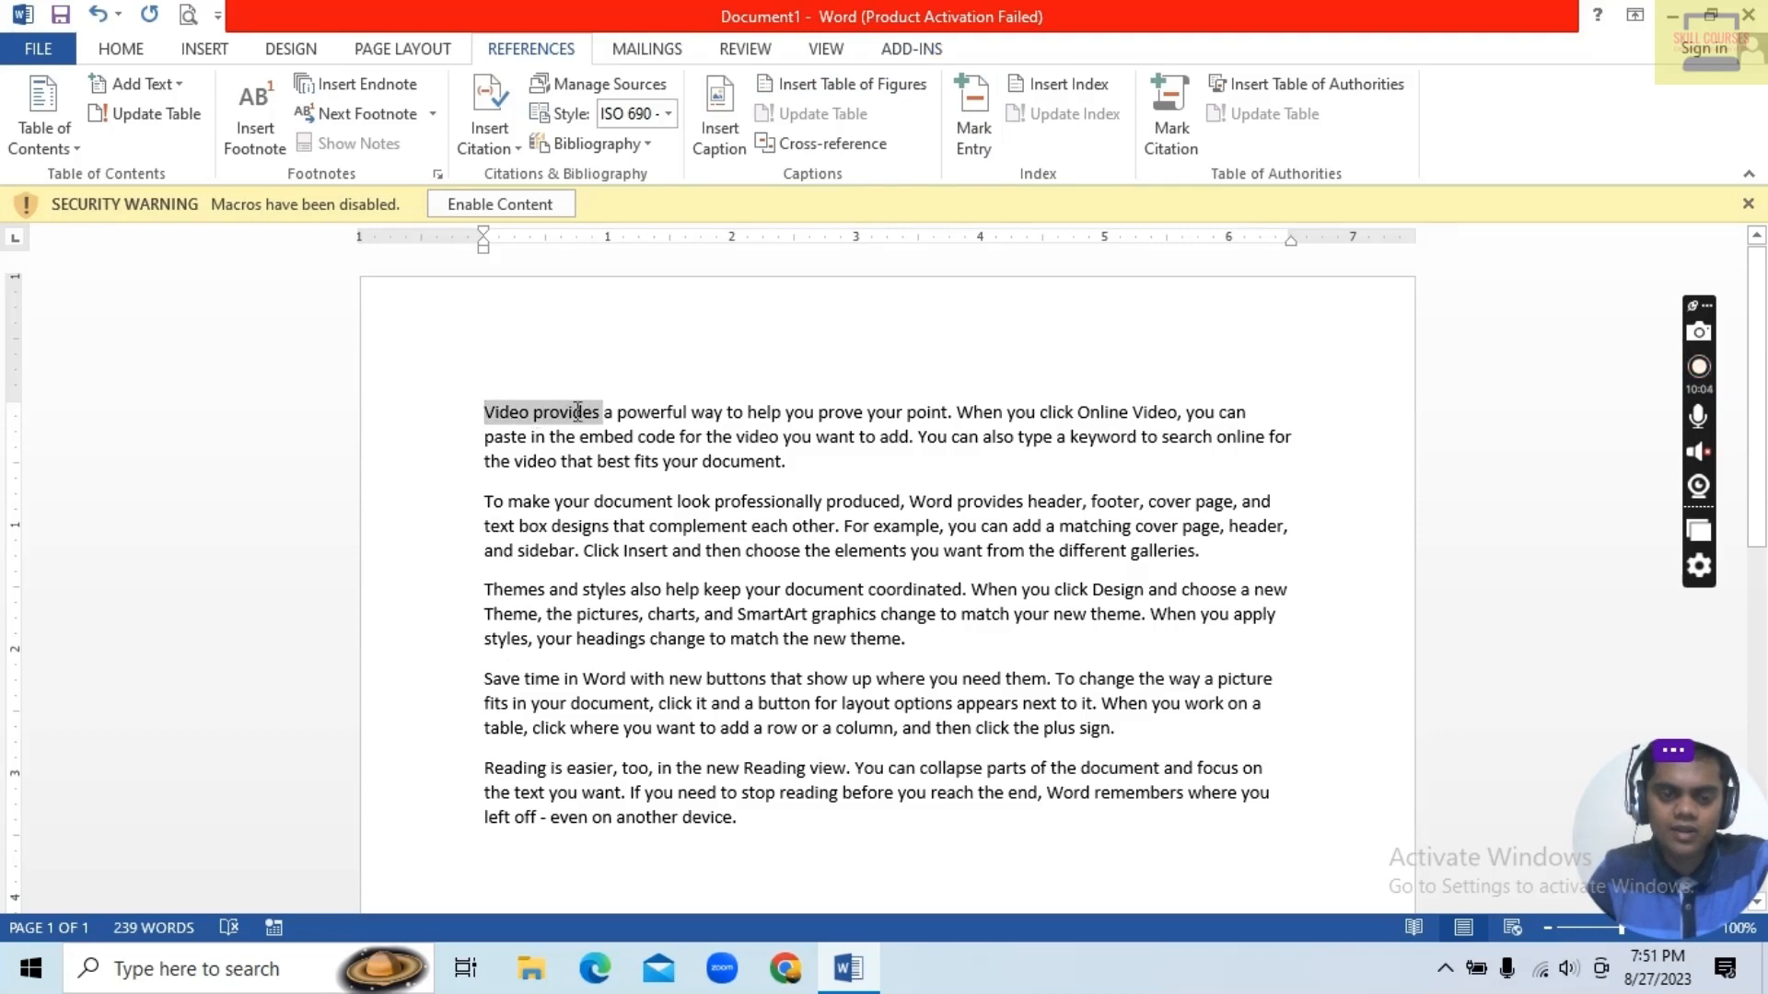
pyautogui.click(971, 125)
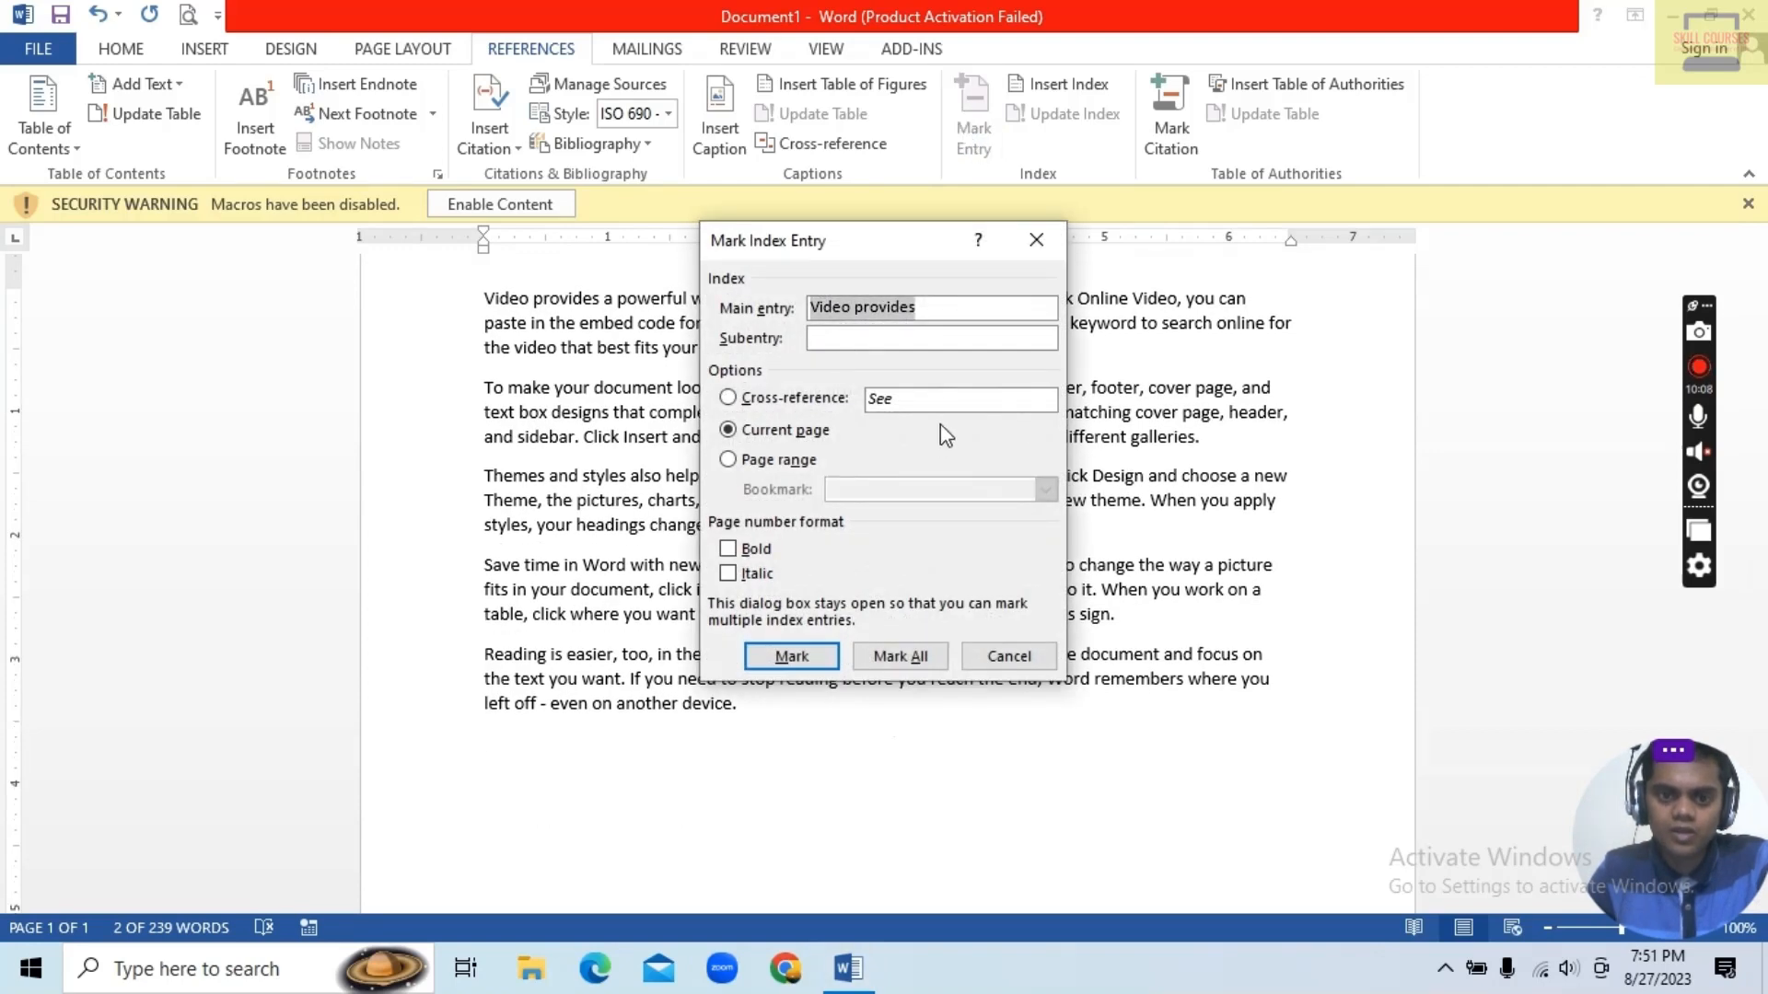
pyautogui.click(803, 649)
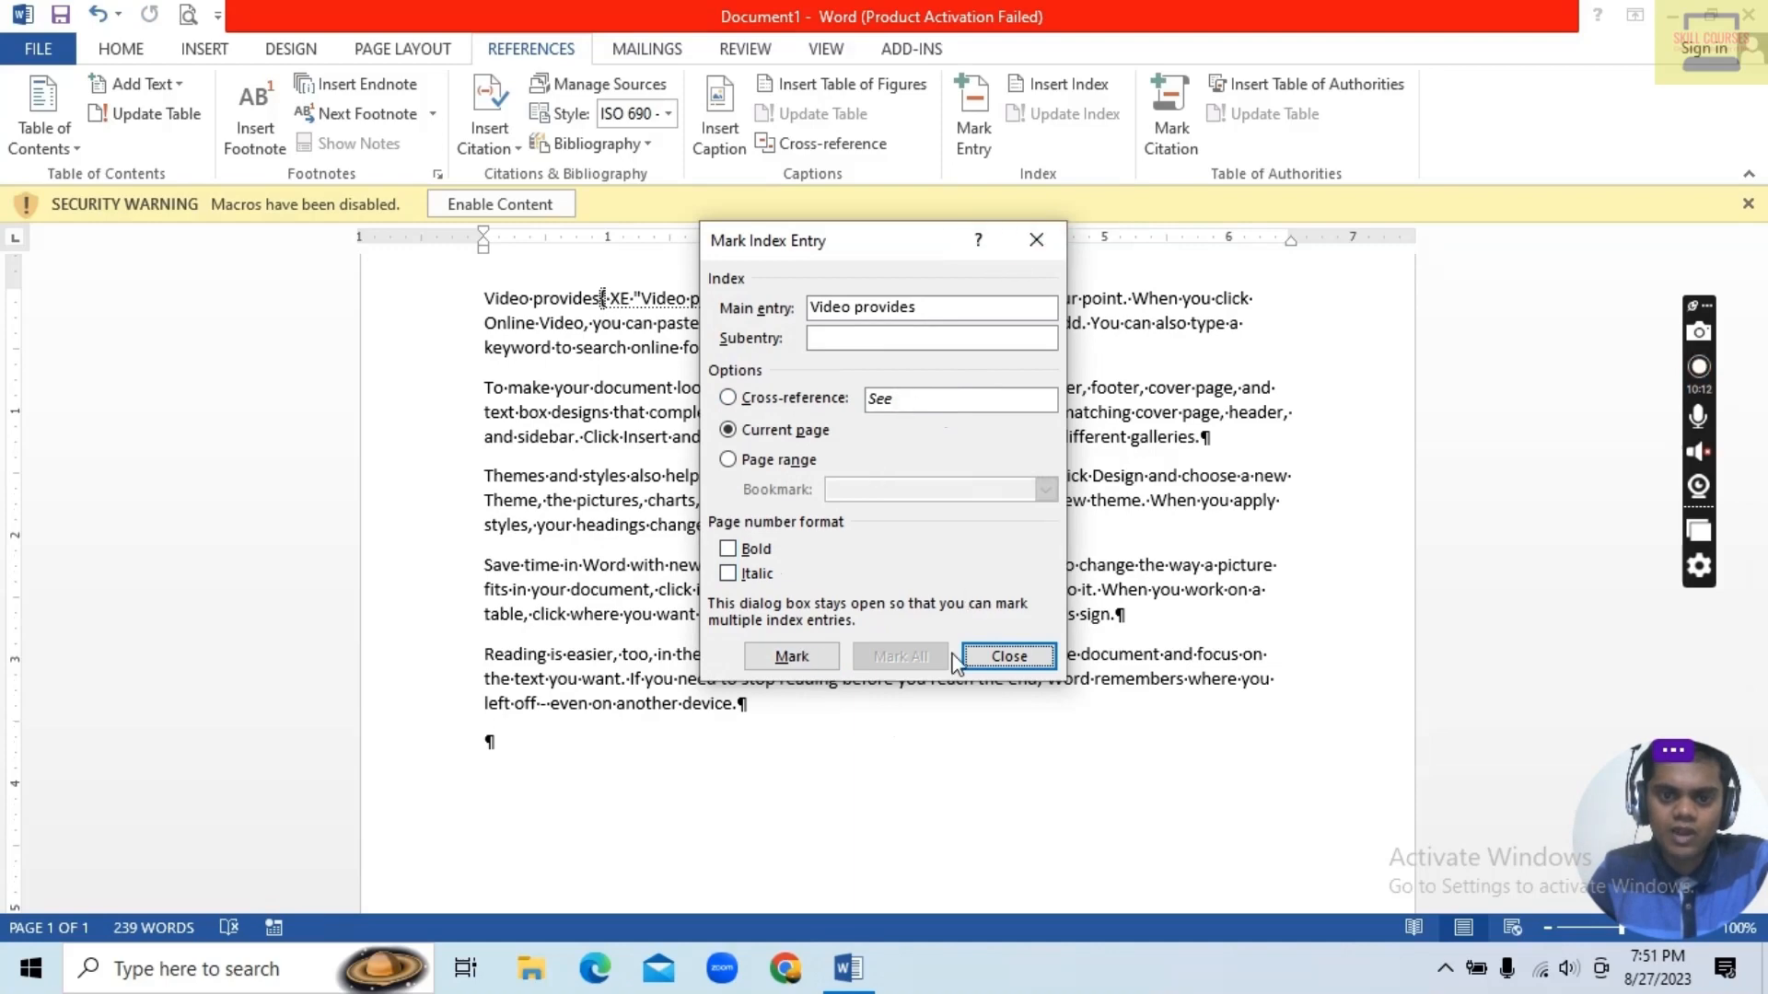
pyautogui.click(999, 657)
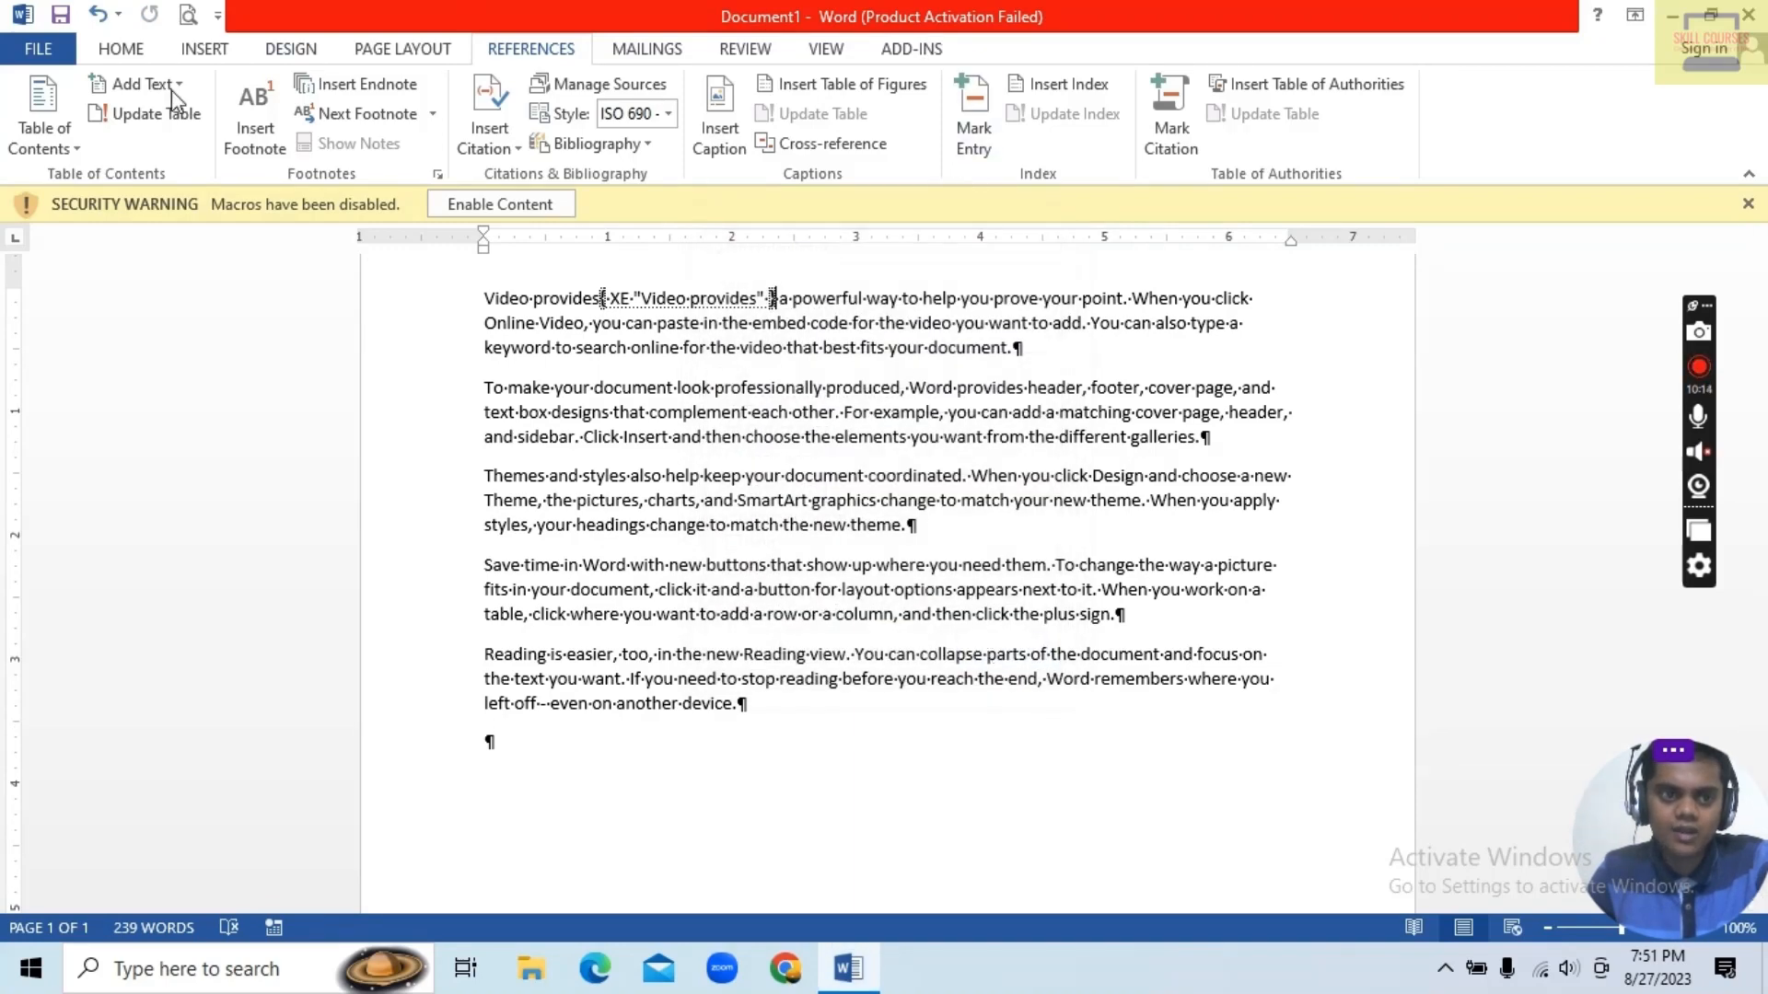
pyautogui.click(139, 57)
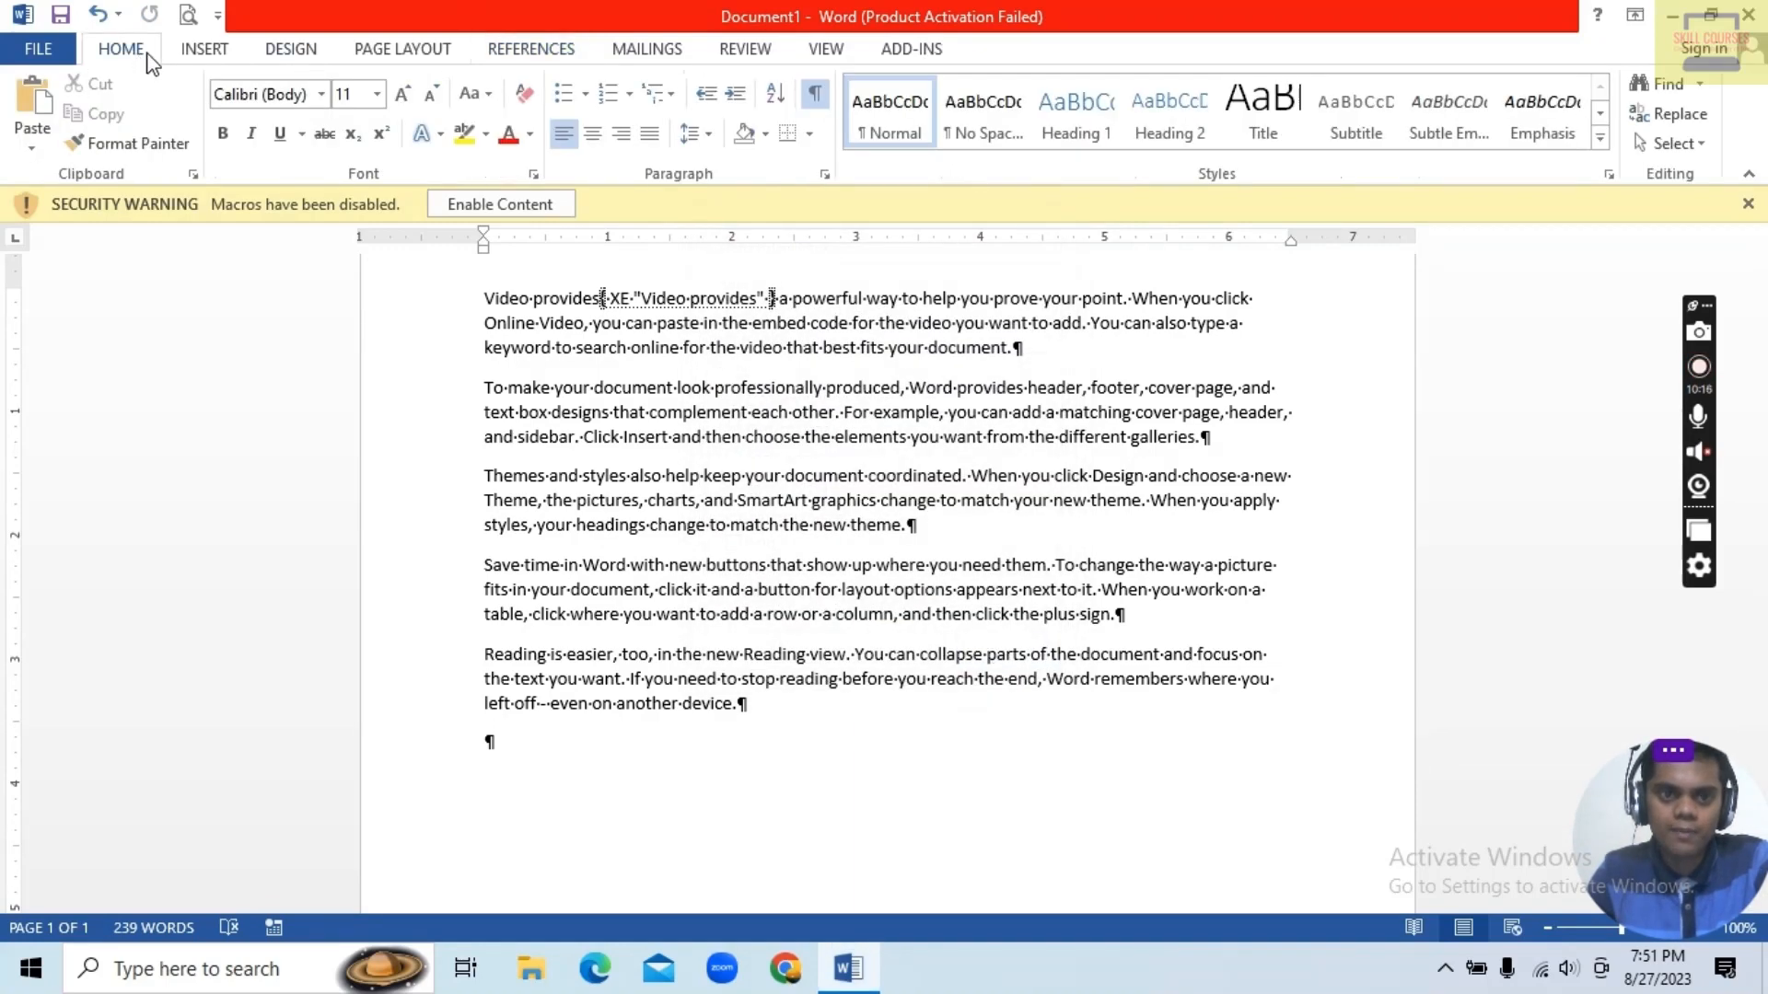
pyautogui.click(815, 95)
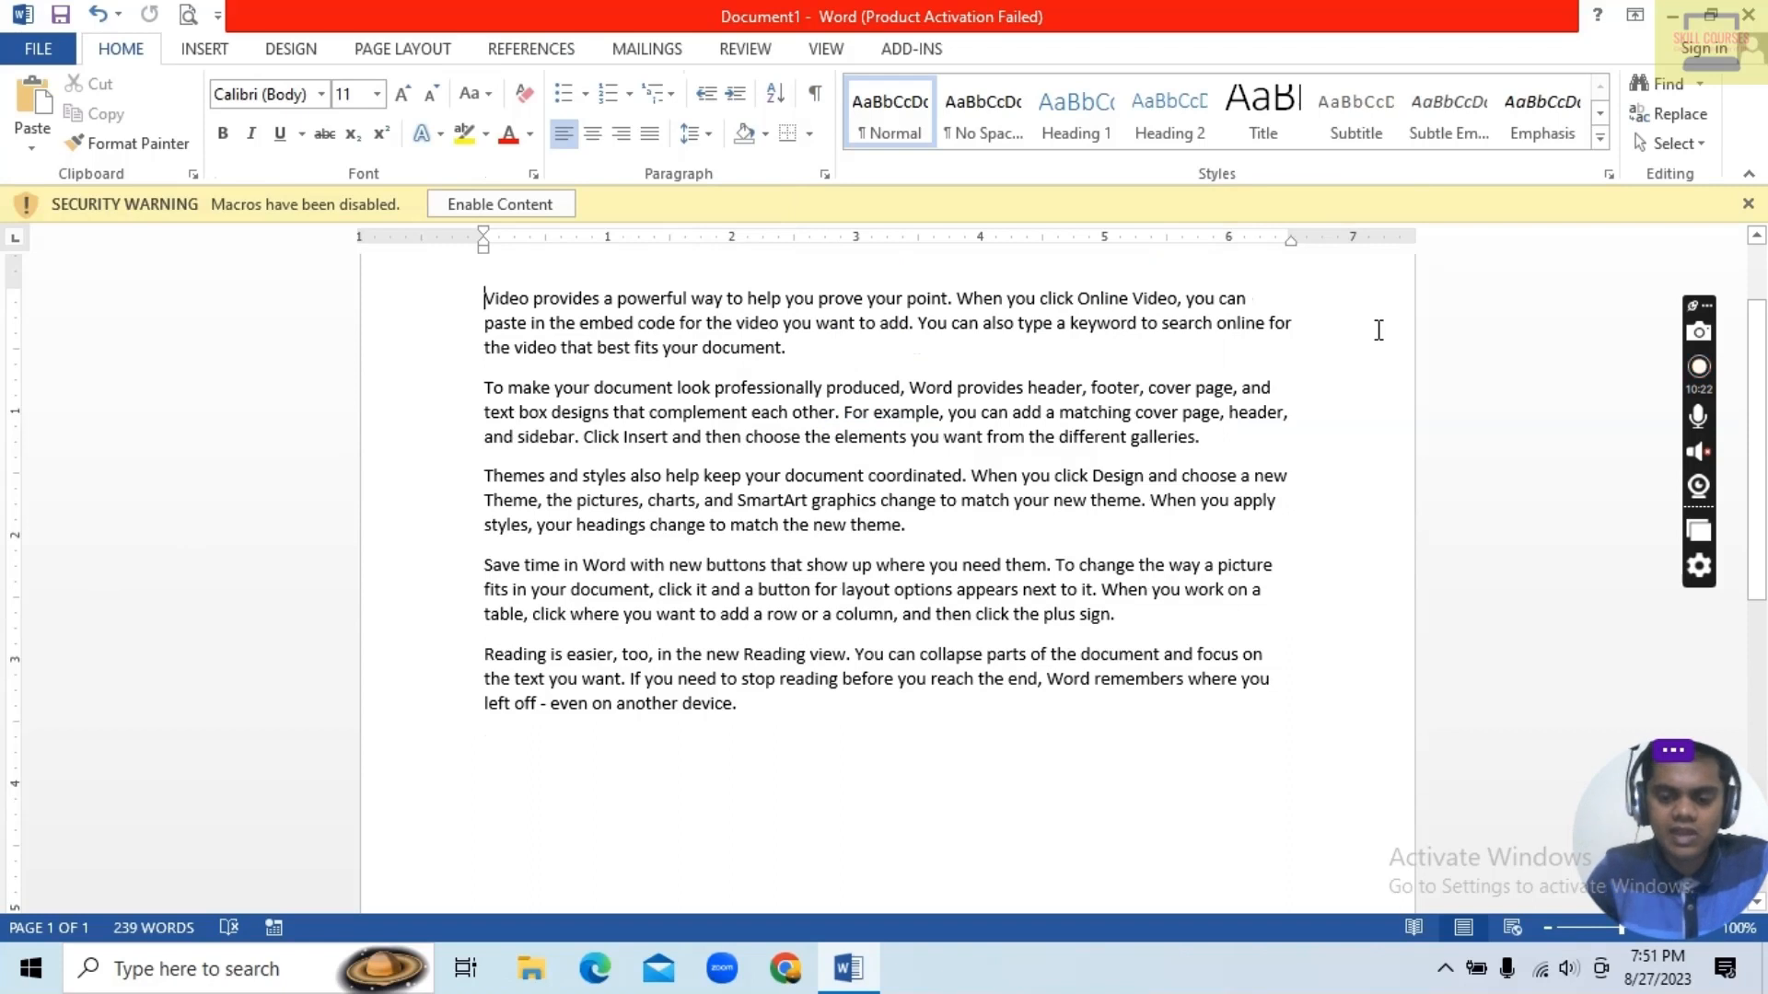
# Step: Insert a page break before the first paragraph to leave a blank page ahead of the sample text
pyautogui.hotkey('ctrl', 'Return')
pyautogui.scroll(5, 1068, 582)
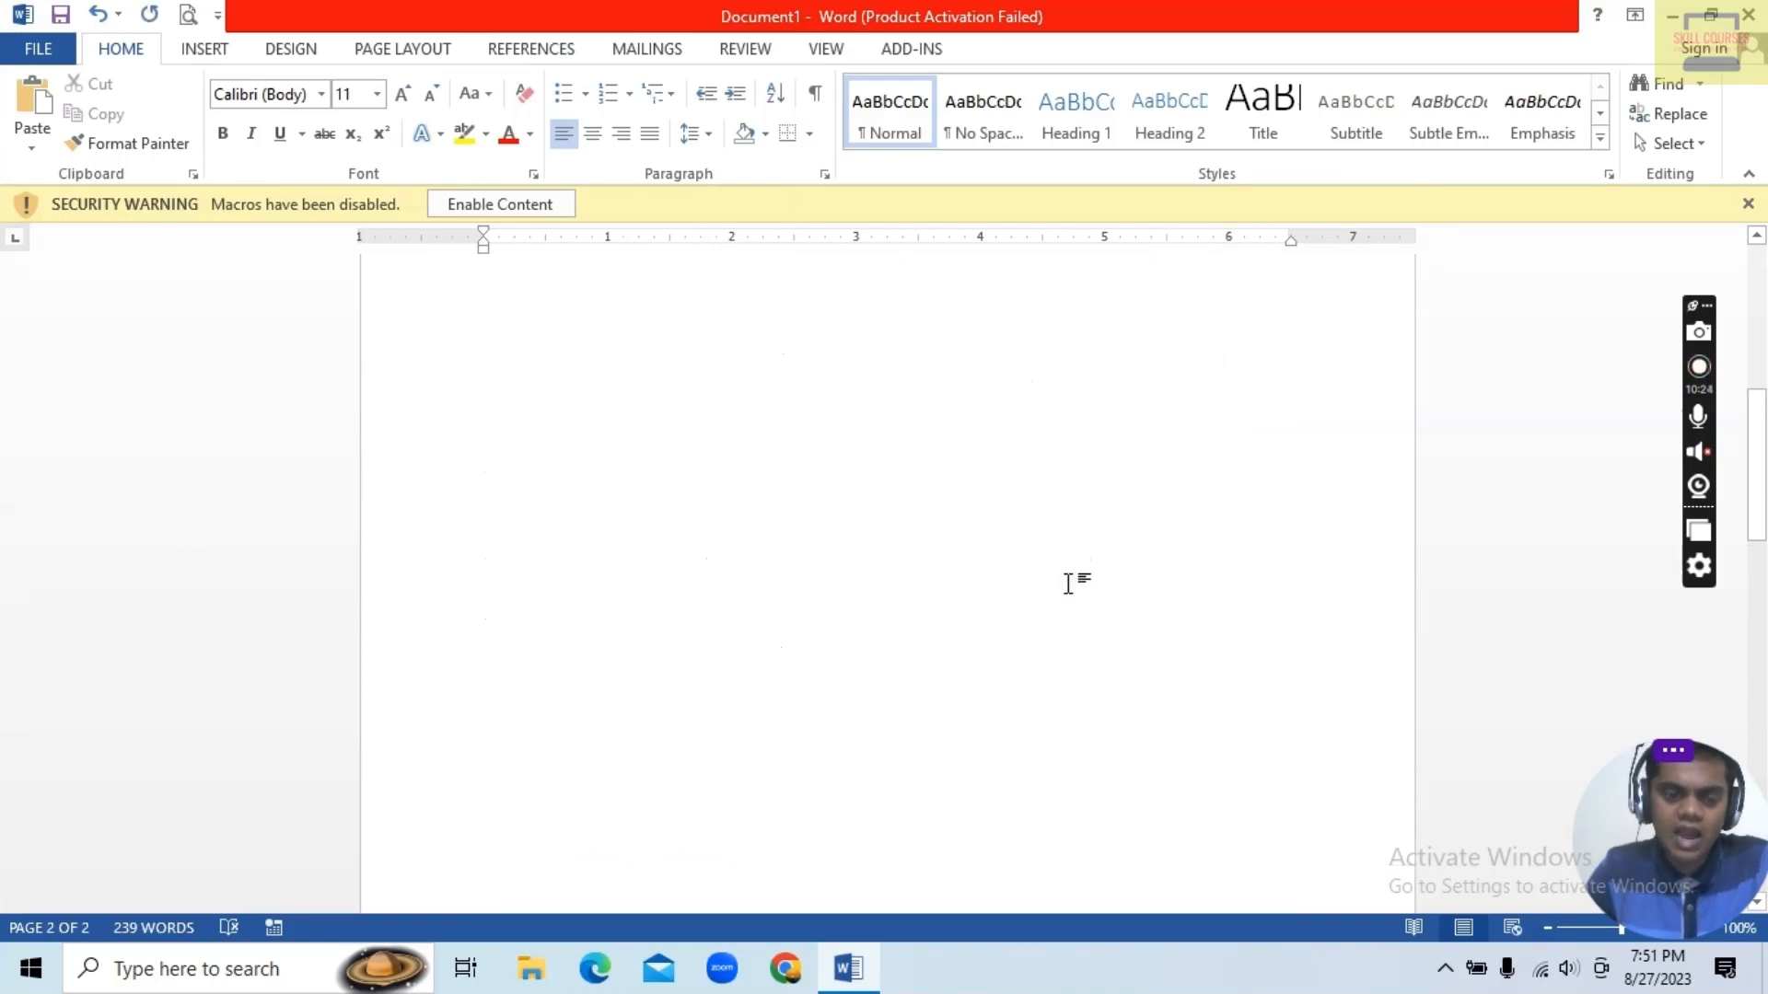
# Step: Try inserting a two-column indented index directly above the first paragraph on the second page, and undo it
pyautogui.click(561, 53)
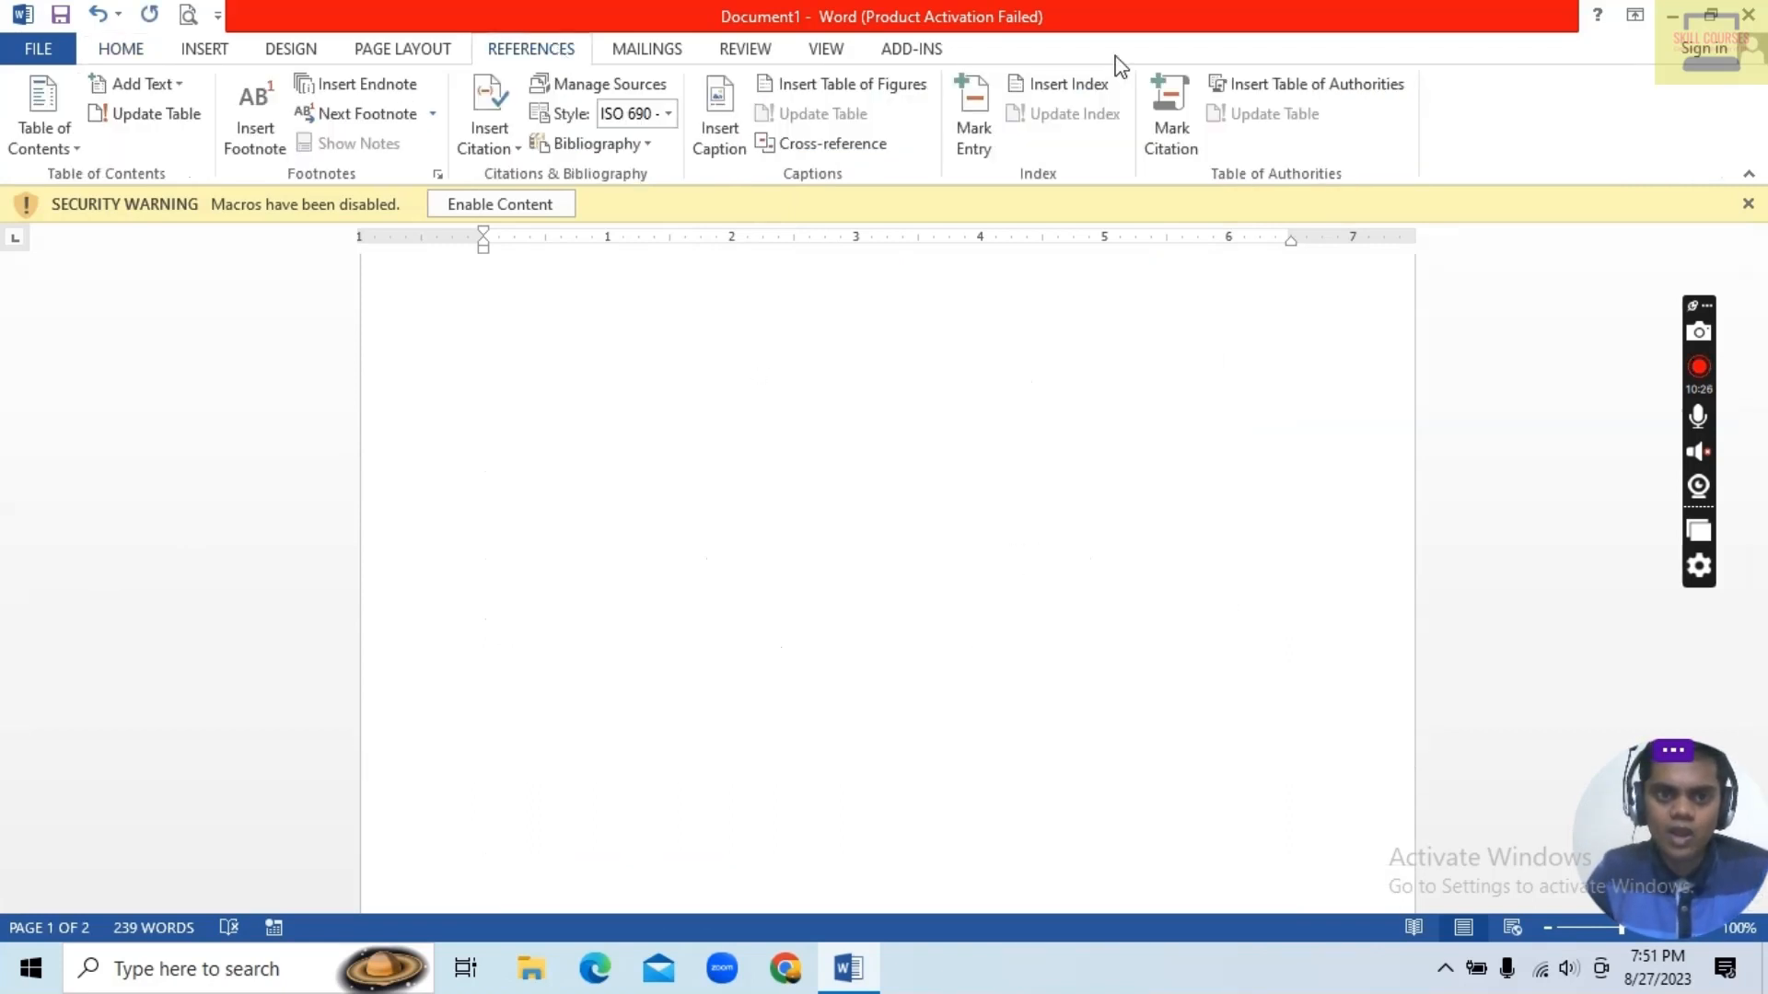
pyautogui.click(1074, 88)
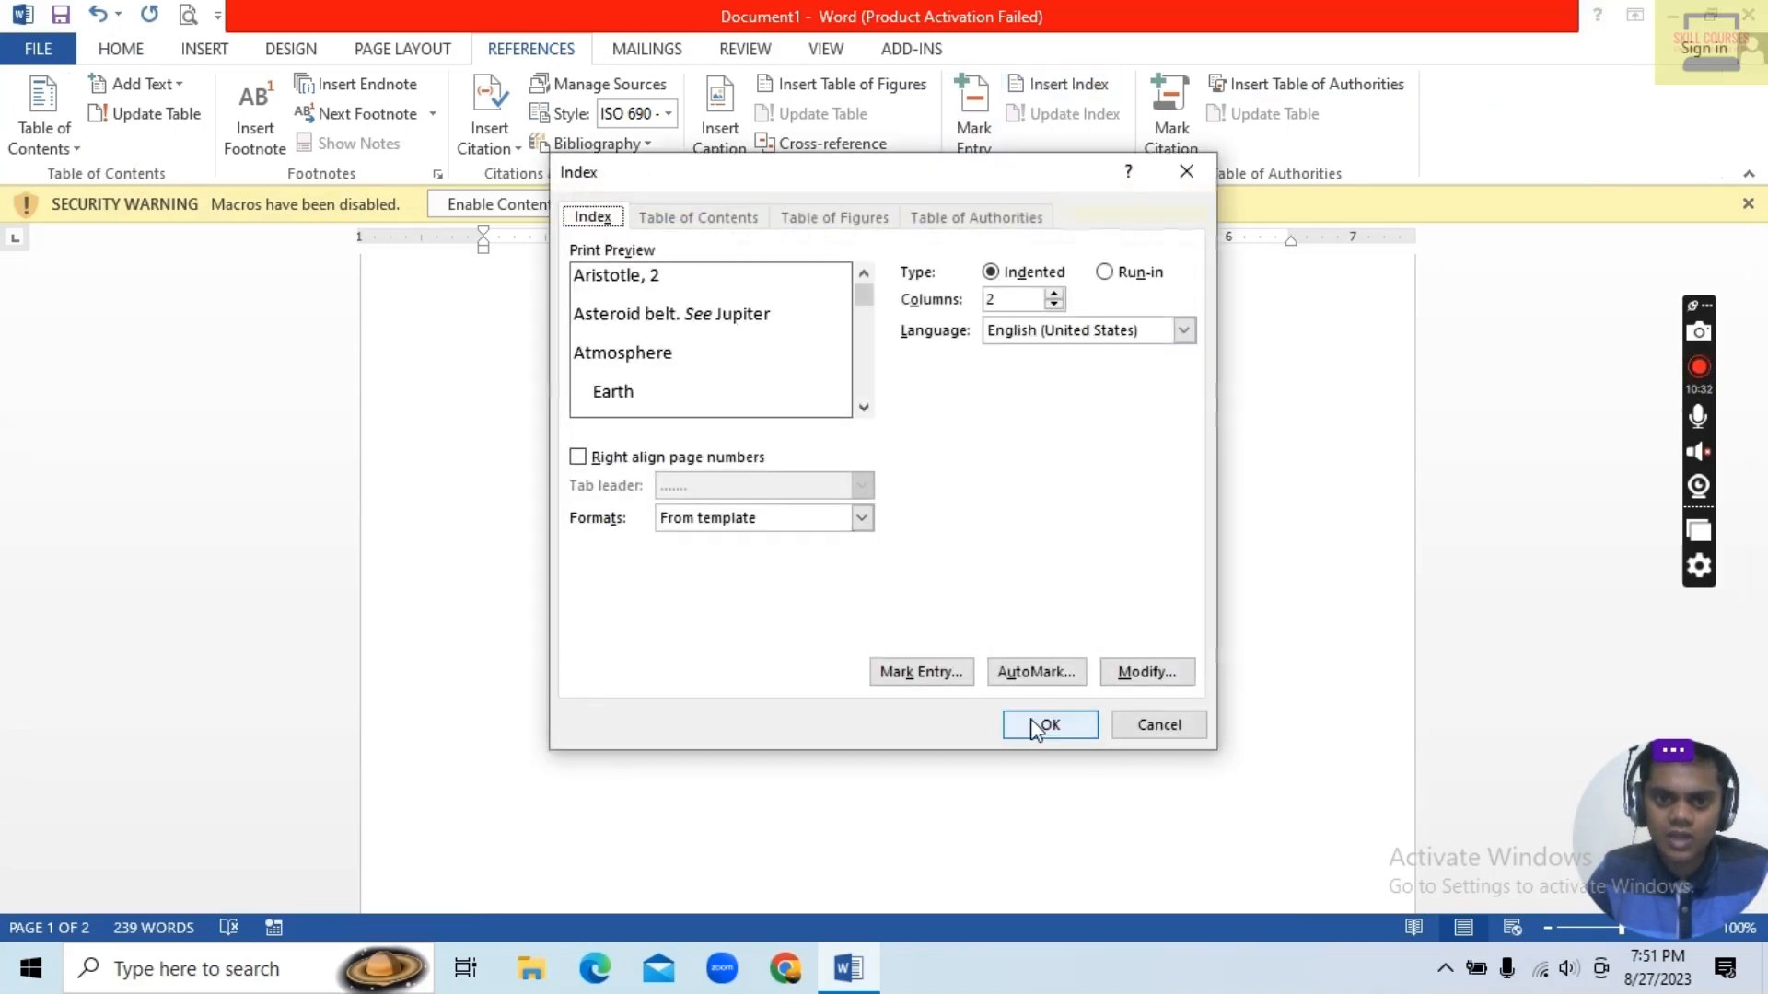
pyautogui.click(1072, 726)
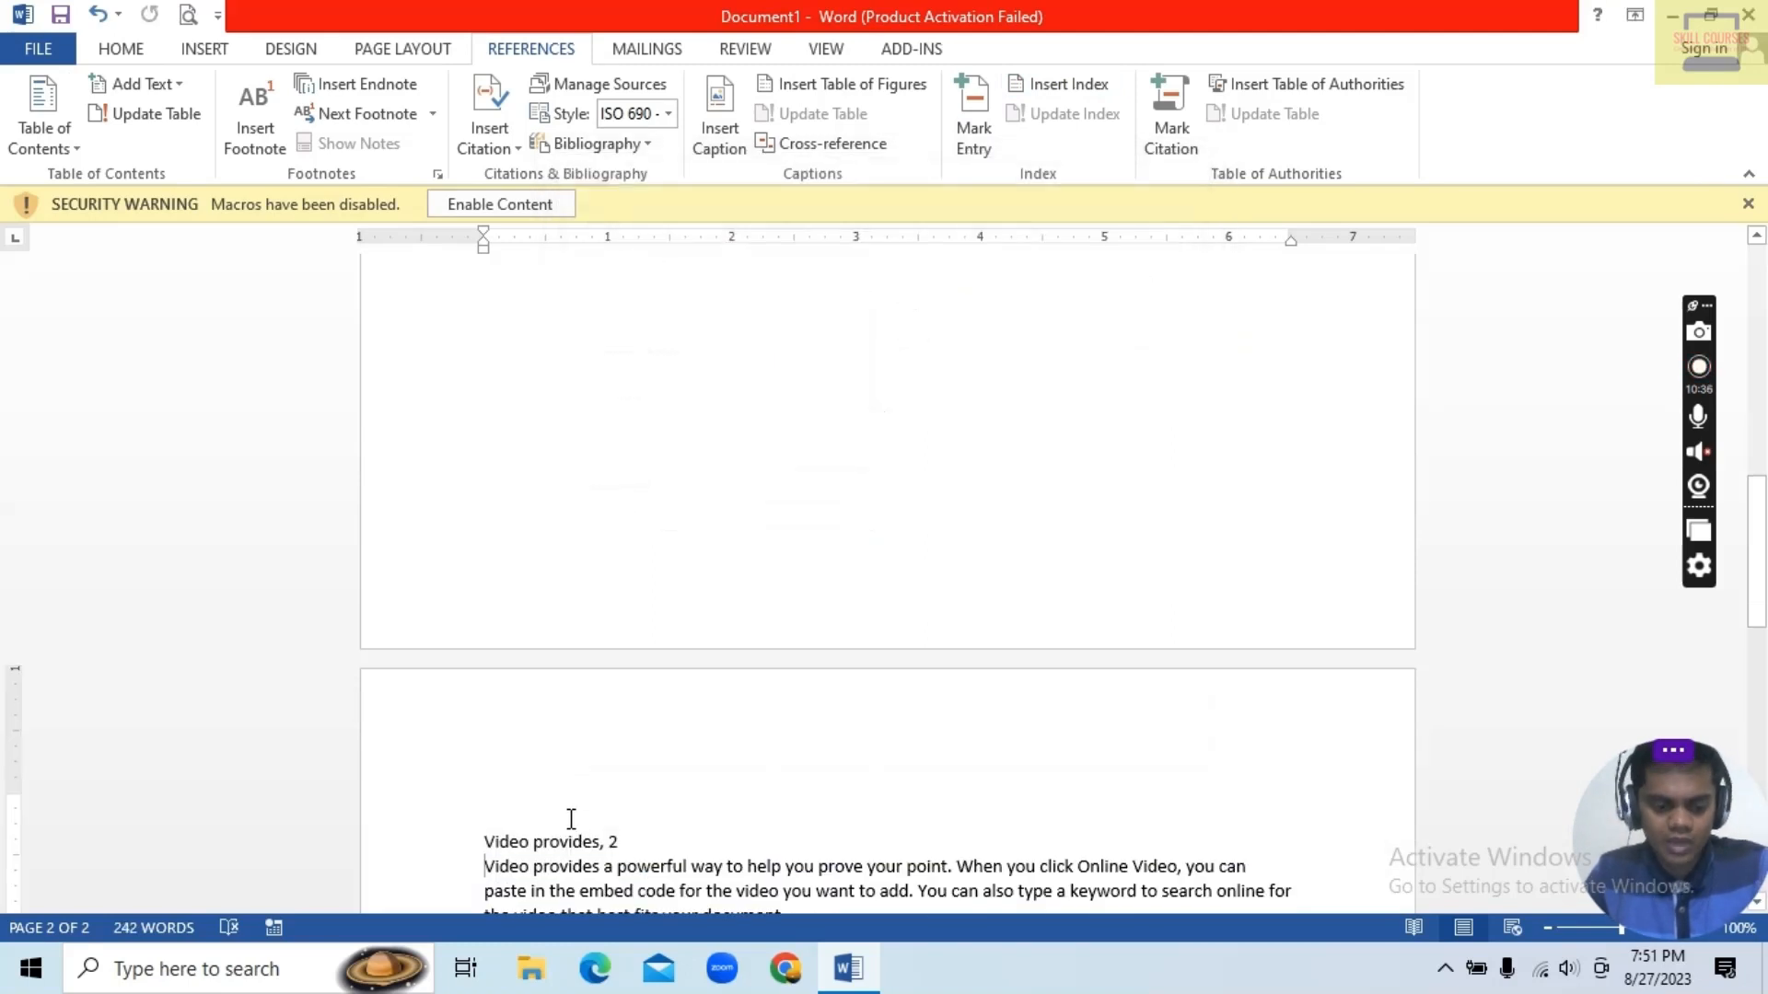
pyautogui.hotkey('ctrl', 'z')
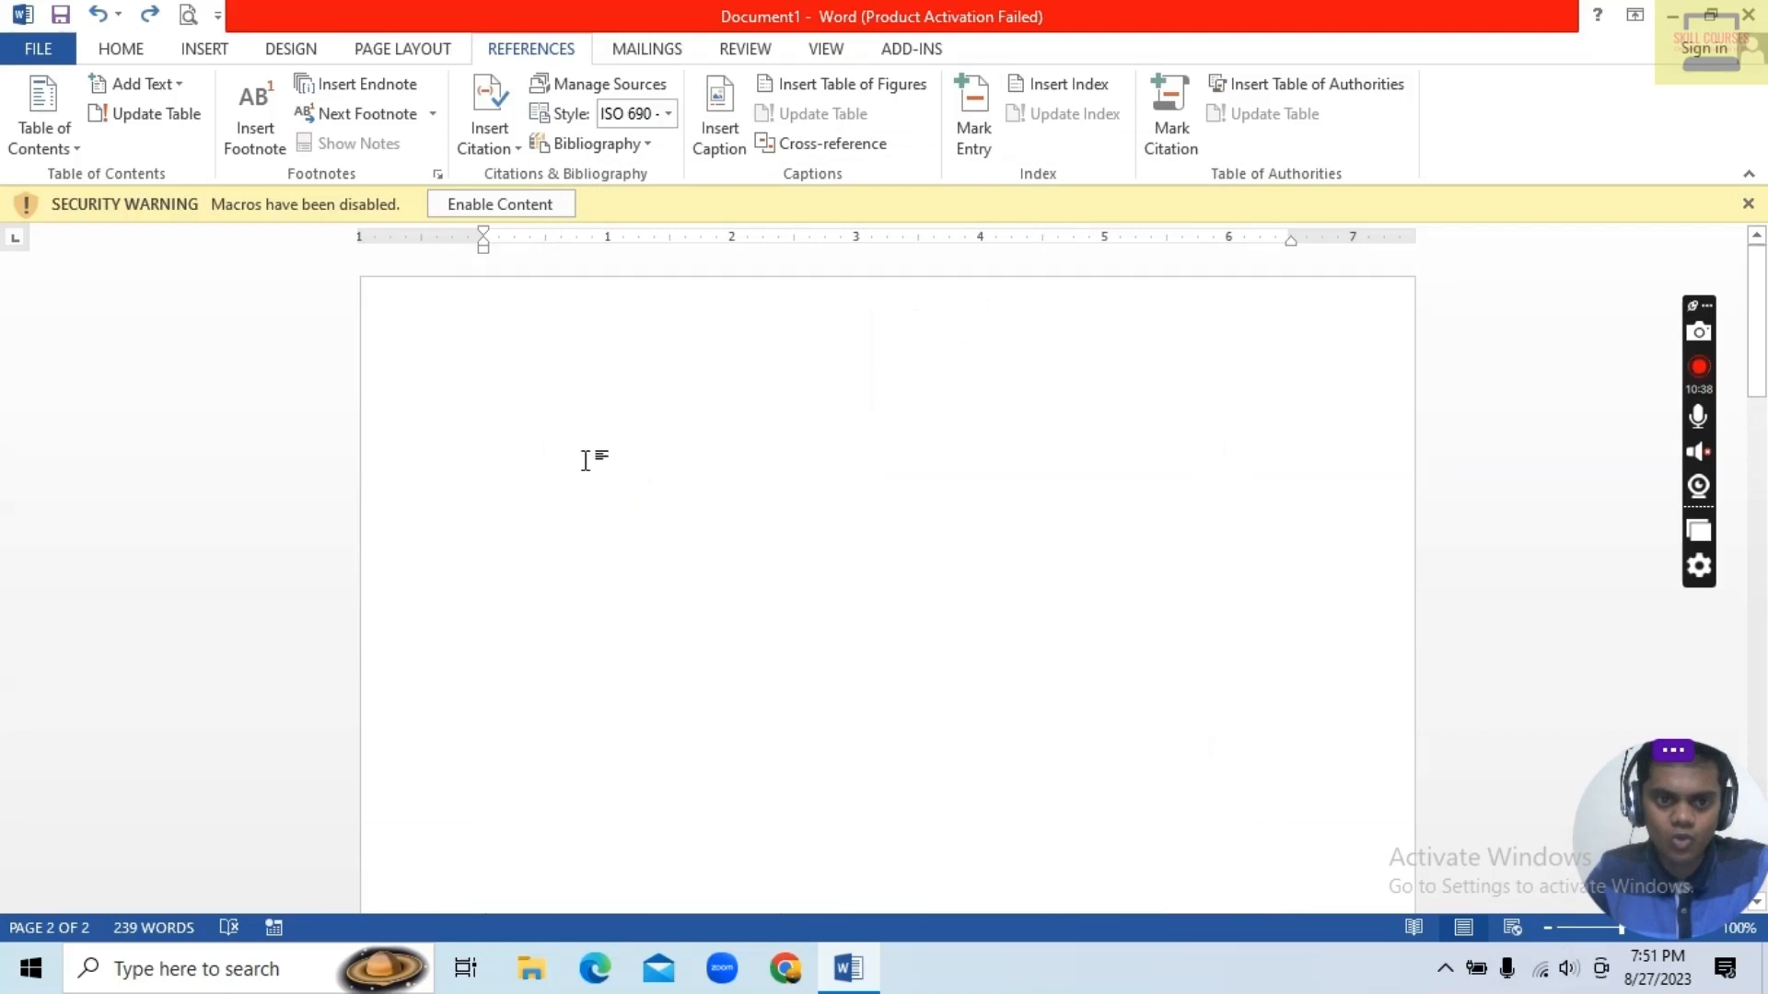
# Step: Insert a two-column indented index on the blank first page and check its entry against the text on the second page
pyautogui.click(539, 396)
pyautogui.click(1065, 92)
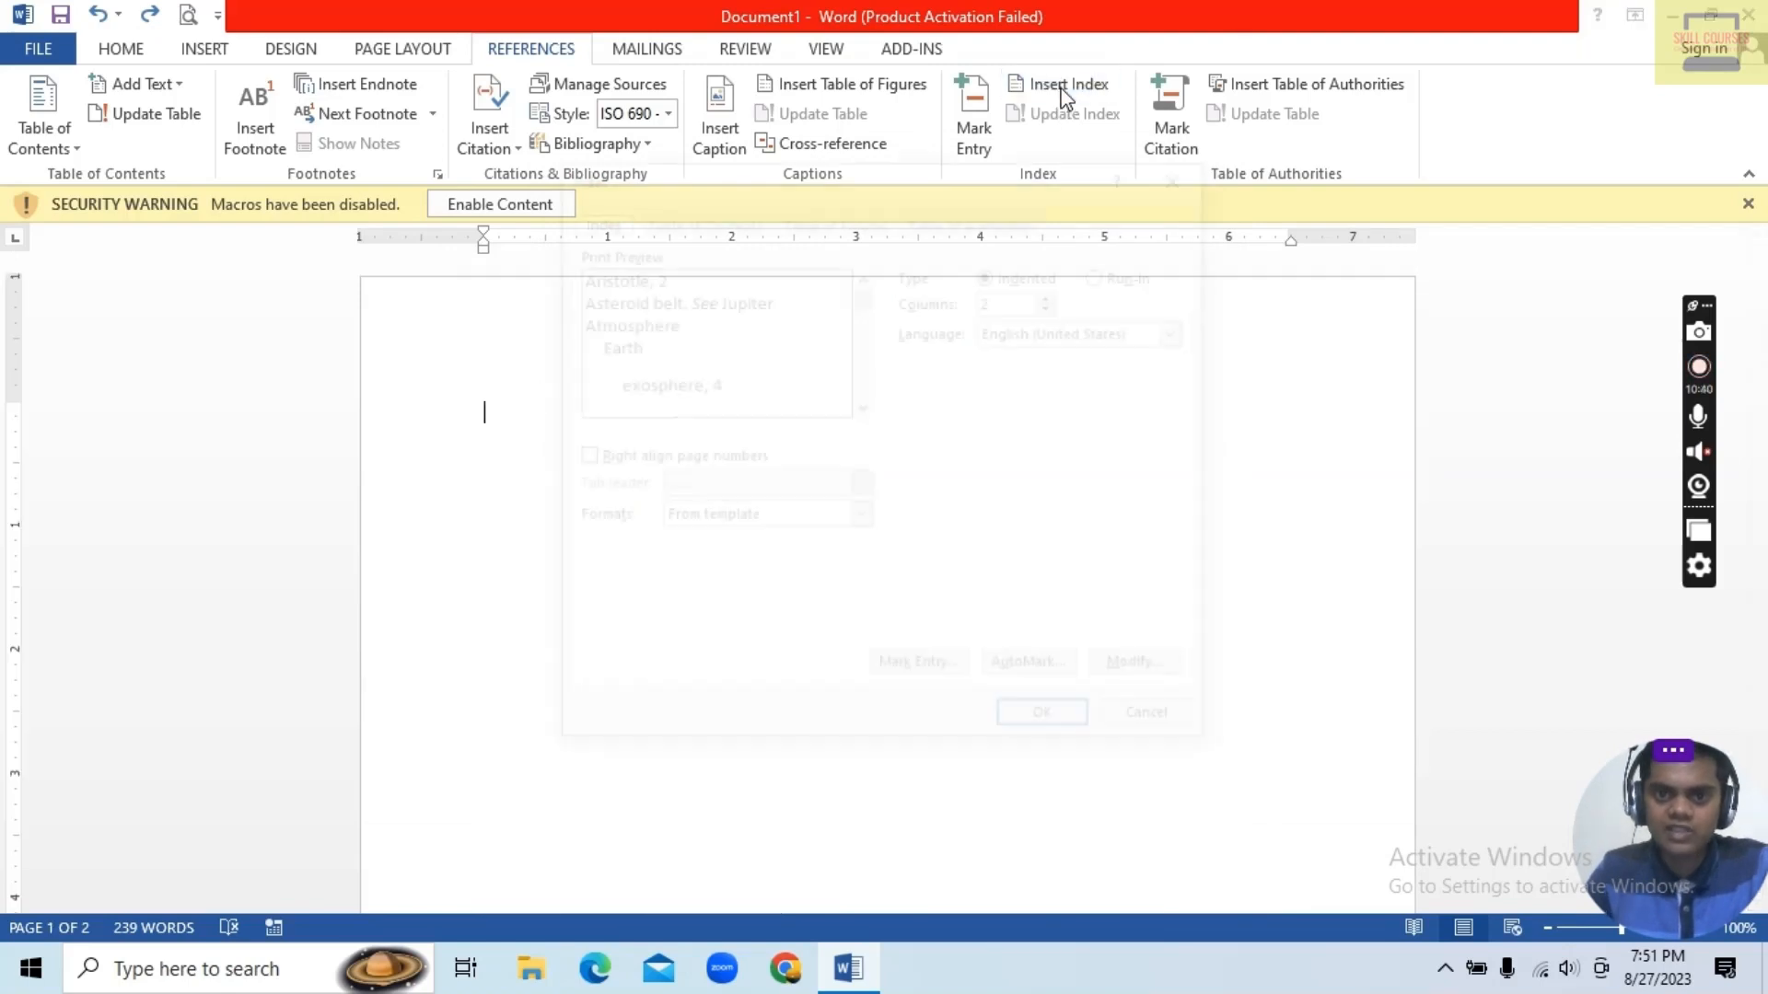
pyautogui.click(1075, 718)
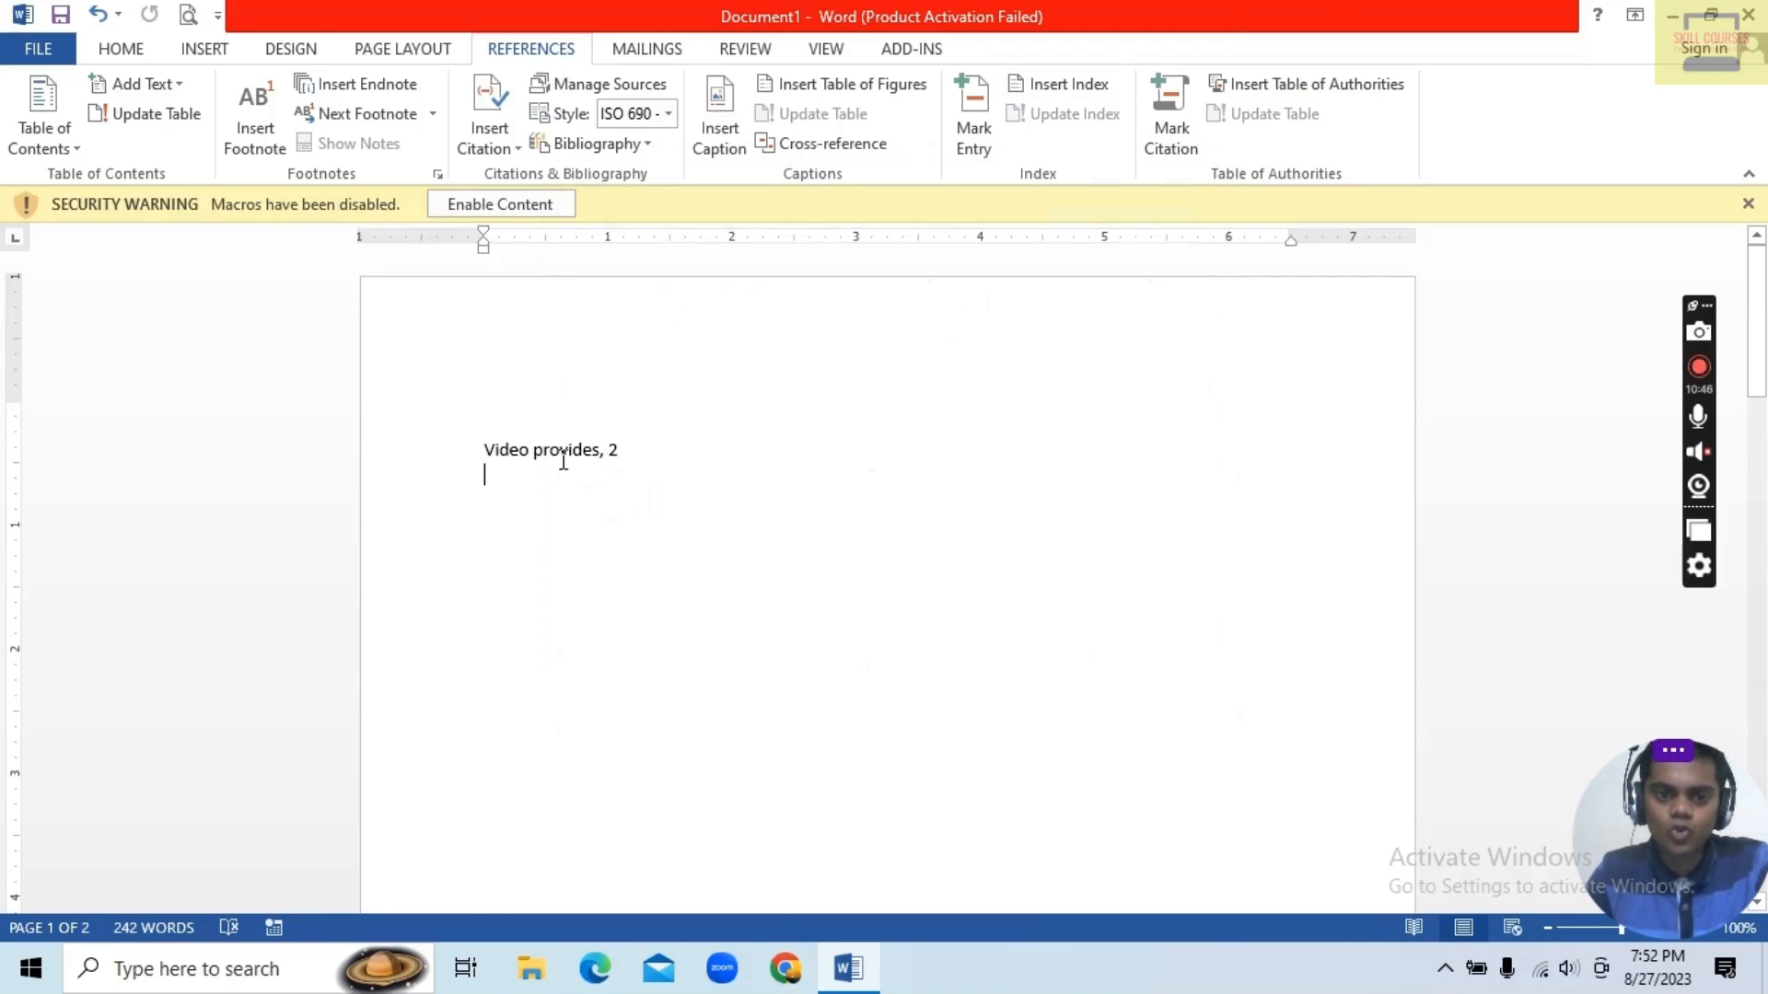
pyautogui.moveTo(484, 453); pyautogui.dragTo(612, 456)
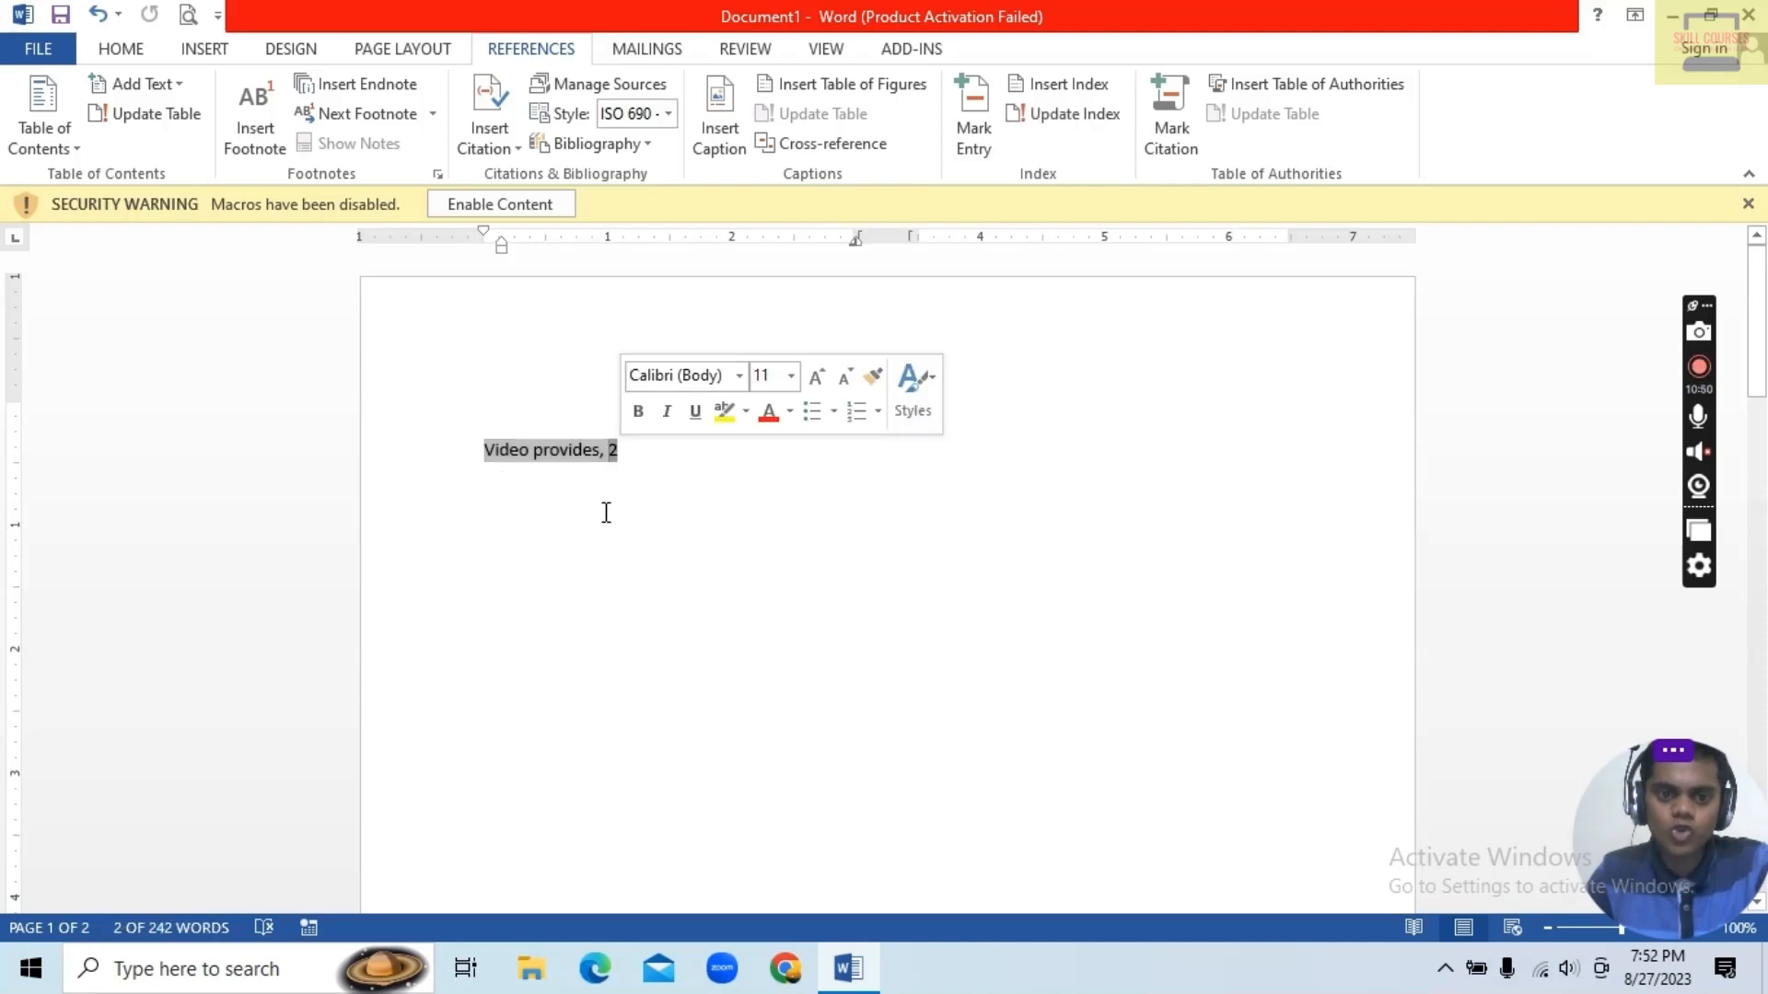
pyautogui.scroll(-3, 588, 515)
pyautogui.scroll(-10, 630, 558)
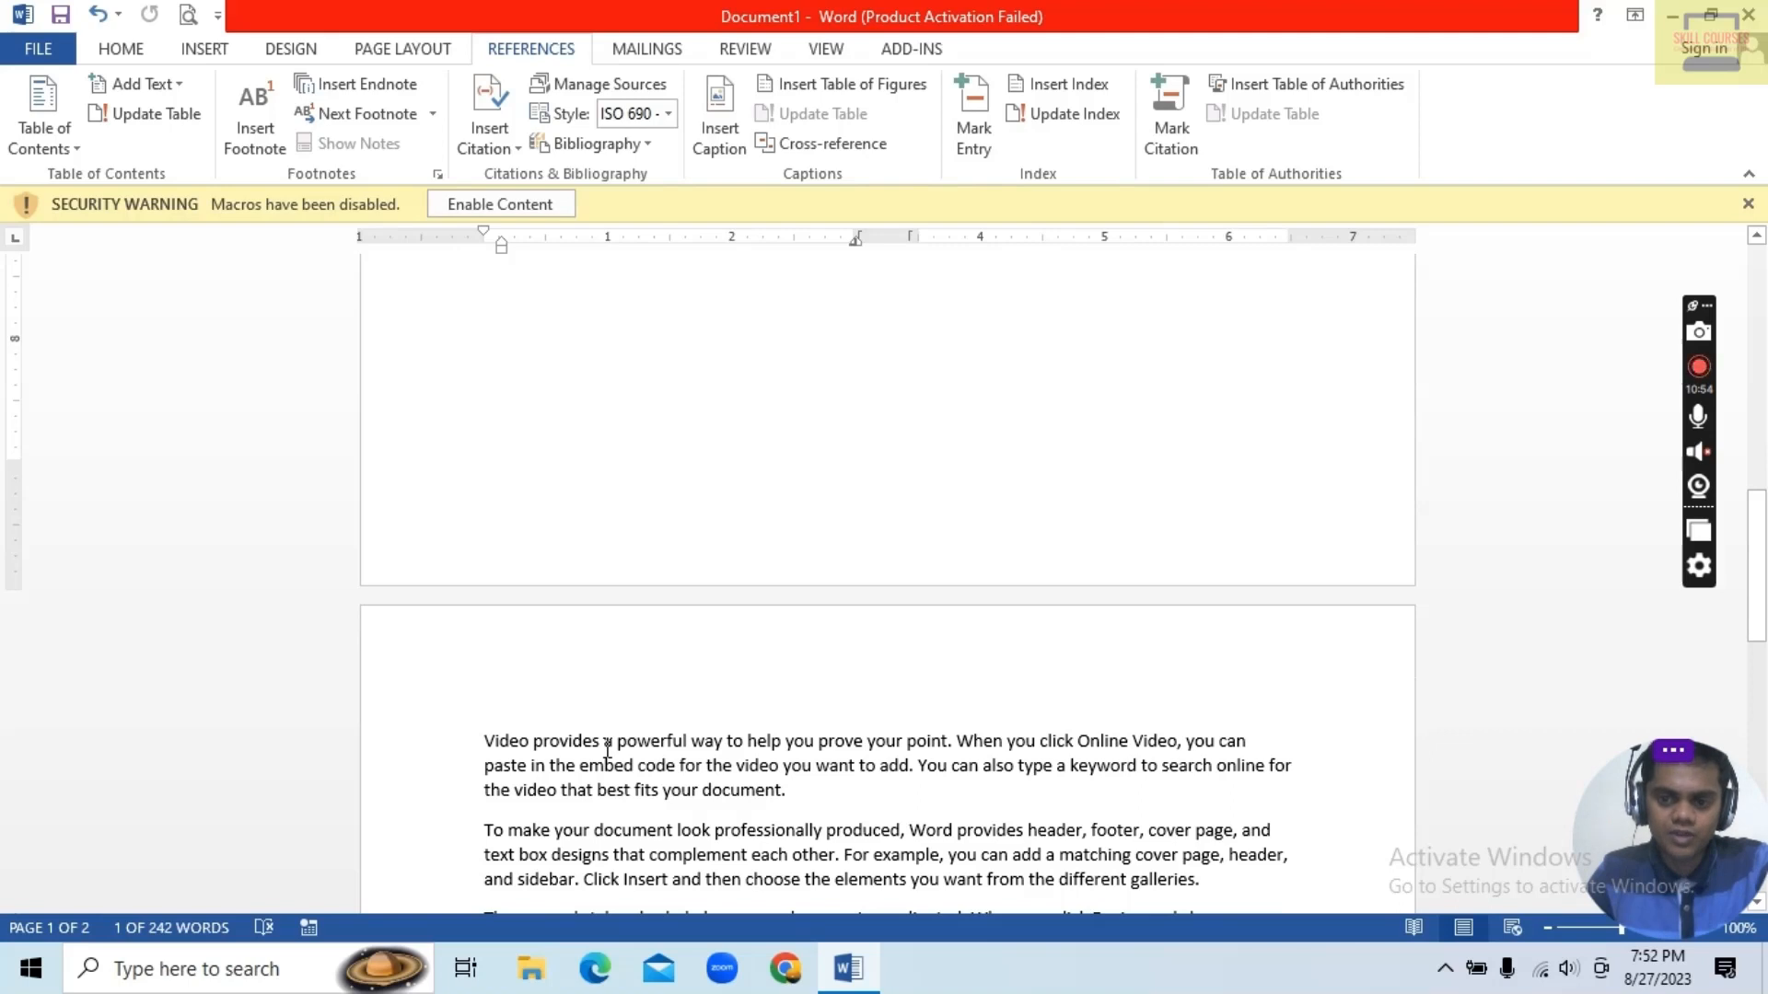
pyautogui.scroll(13, 613, 718)
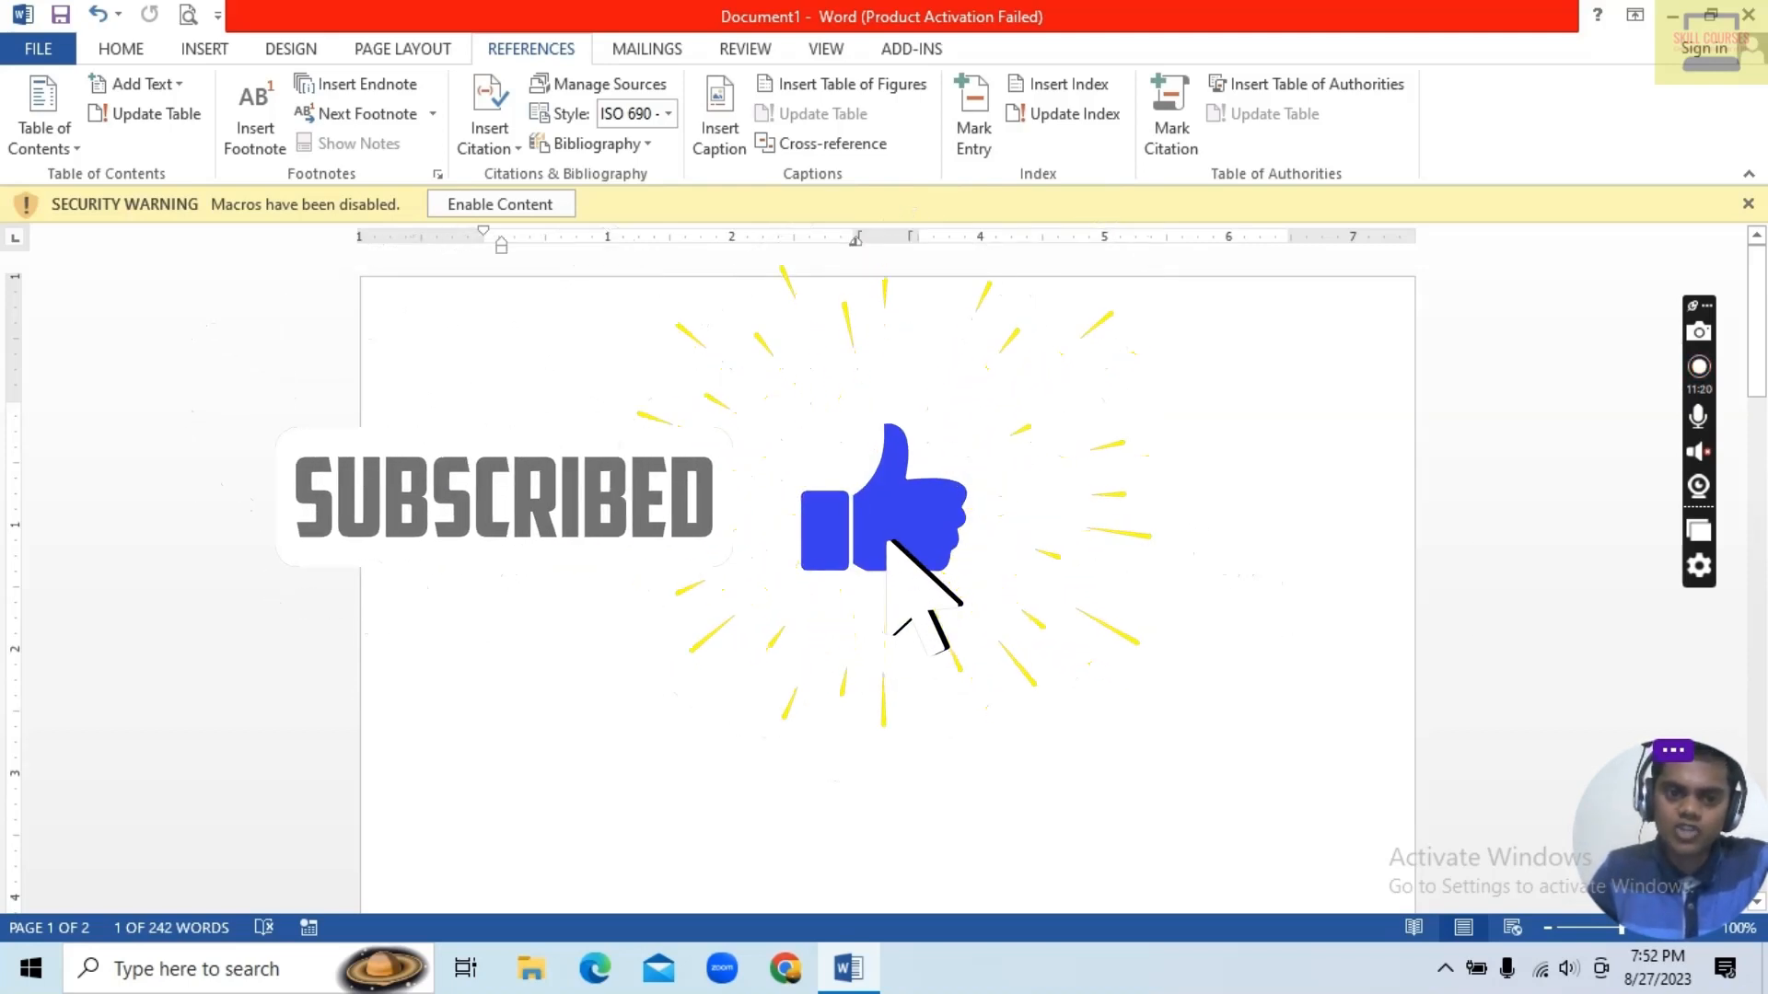
# Step: Open the Save As options for the unsaved document
pyautogui.click(19, 53)
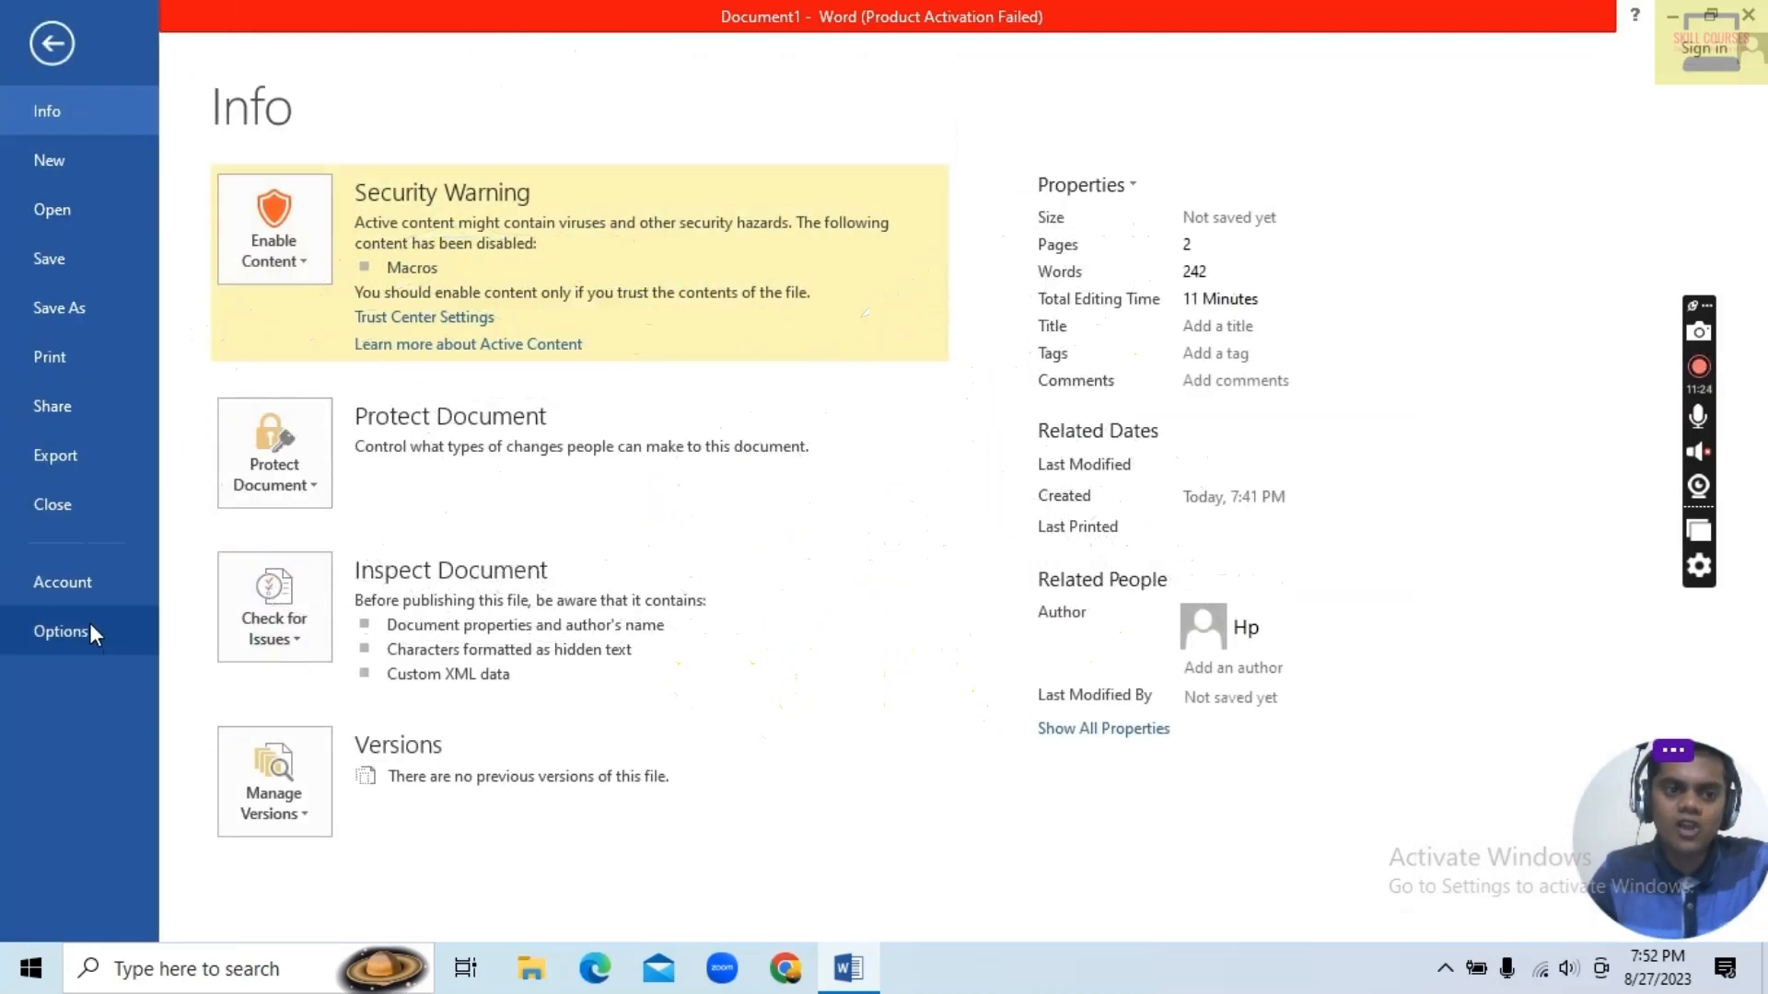
pyautogui.click(51, 43)
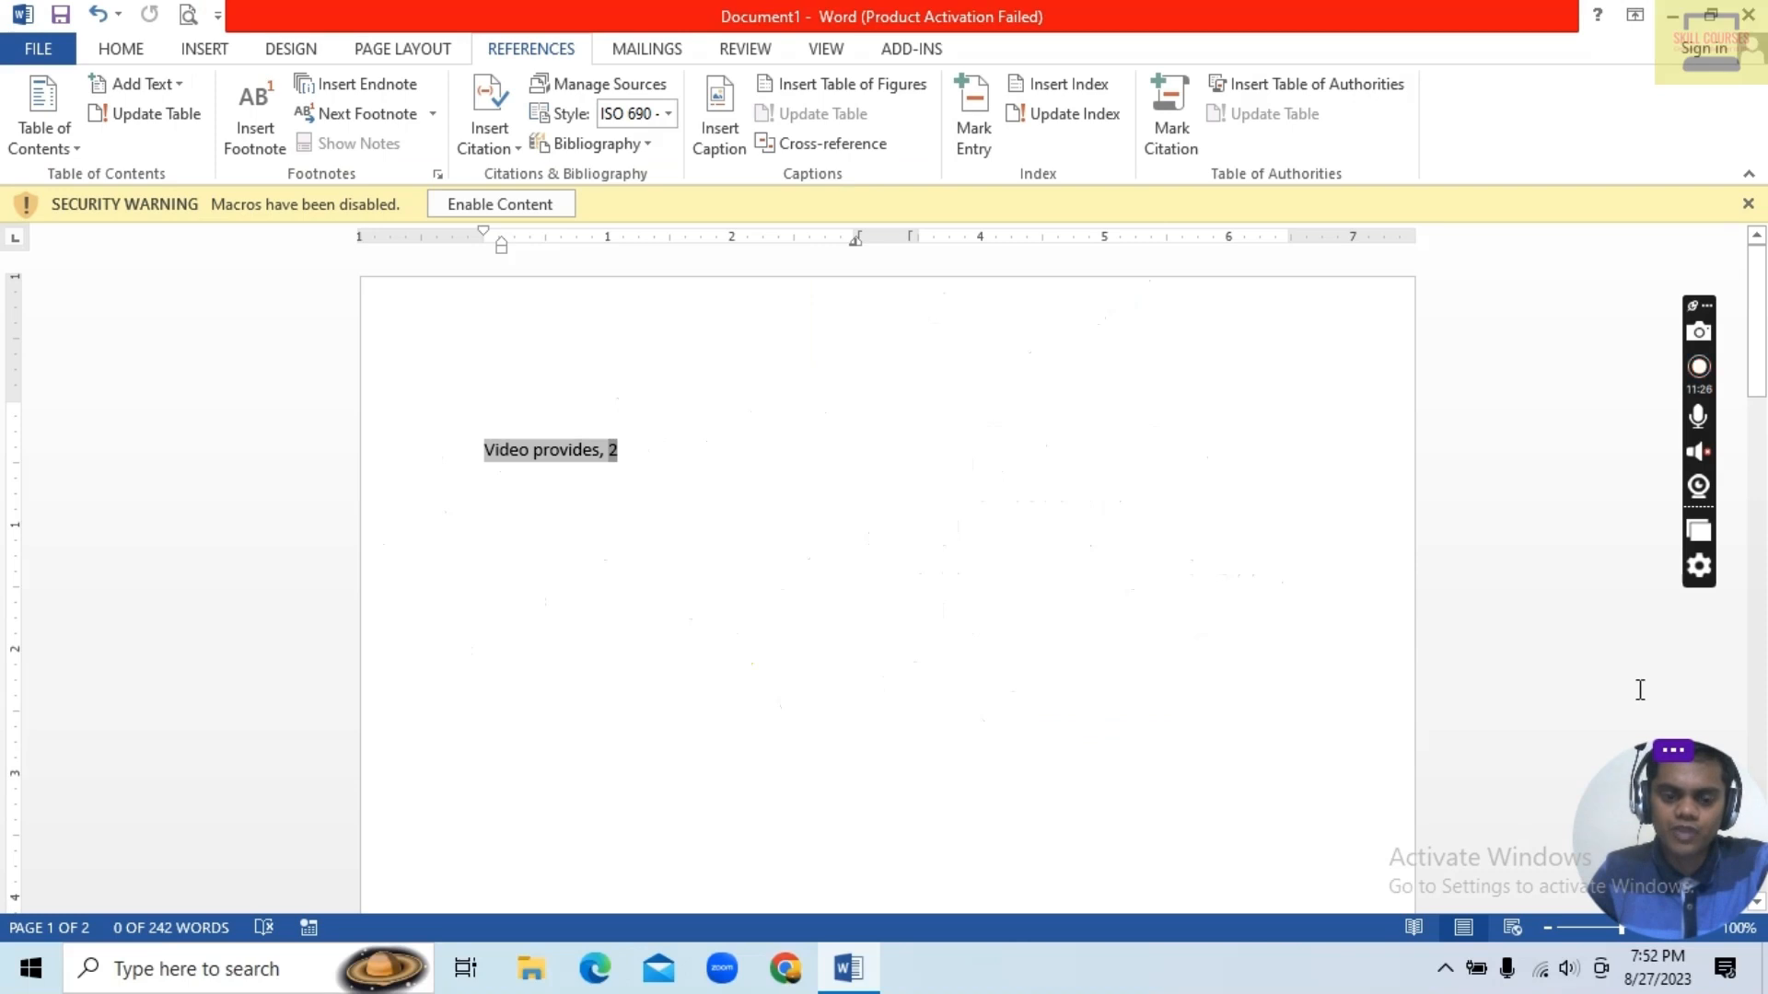
pyautogui.hotkey('ctrl', 's')
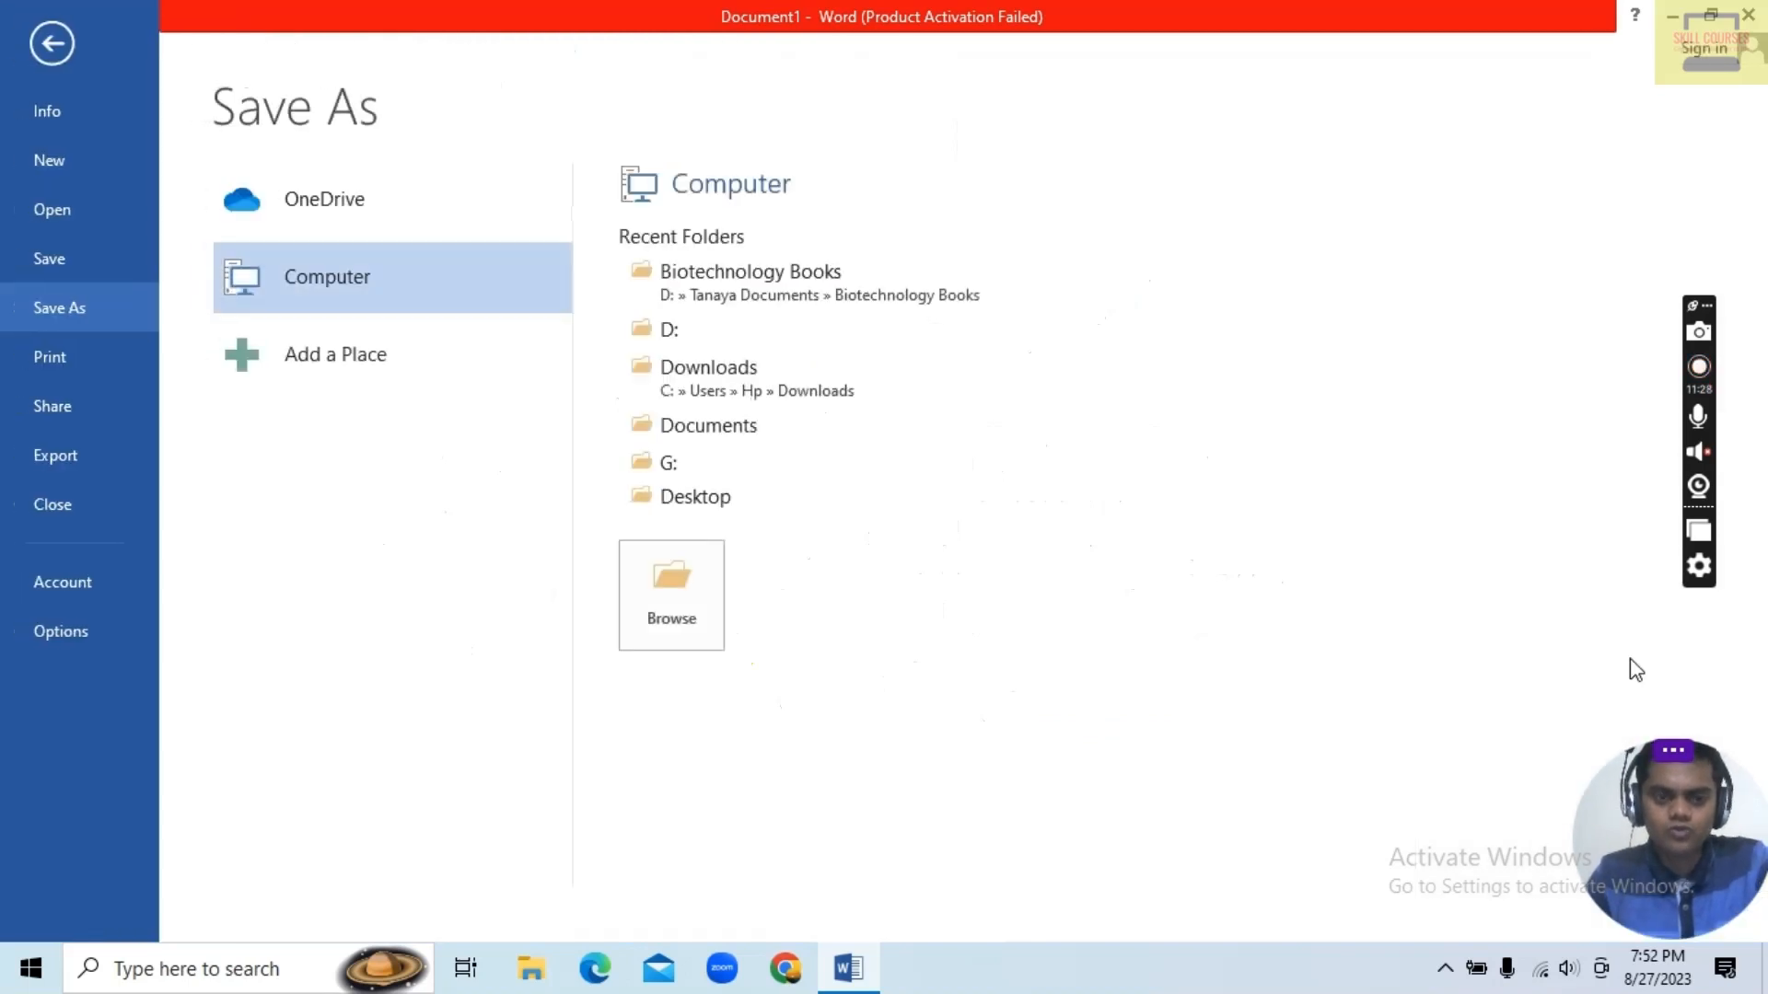